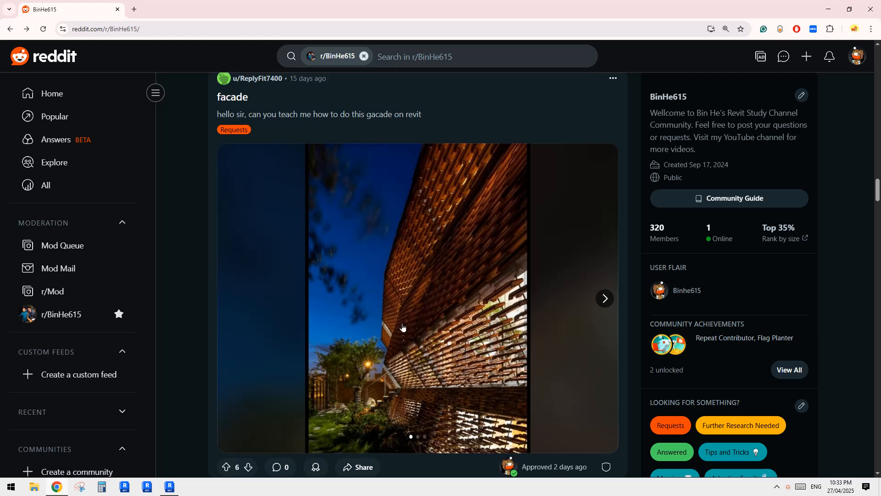
- Switch to Snipping Tool and capture the night photo of the brick facade from the Reddit post
left_click(79, 487)
left_click(652, 351)
left_click_drag(275, 138, 571, 423)
- Trace the facade's folded profile on the captured photo, and draw lines receding along its fold edges
mouse_move(424, 171)
left_mouse_down()
mouse_move(448, 207)
mouse_move(455, 245)
mouse_move(434, 320)
mouse_move(459, 377)
left_mouse_up()
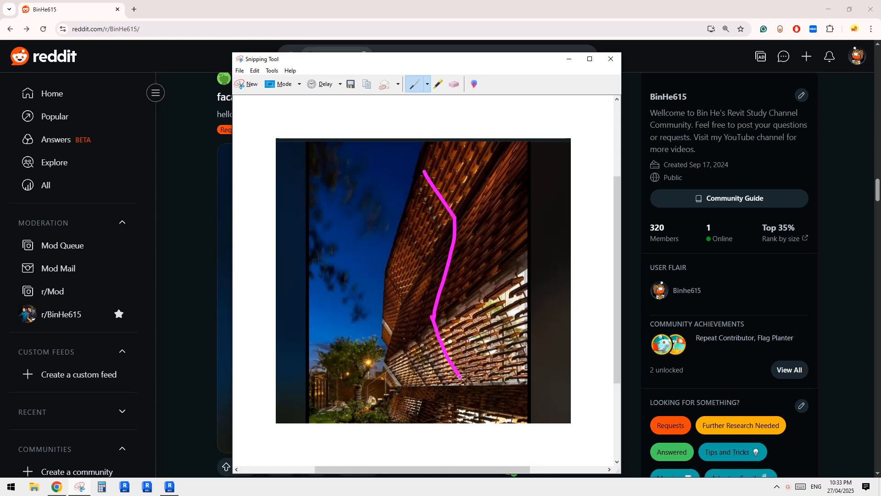
left_click_drag(436, 318, 534, 235)
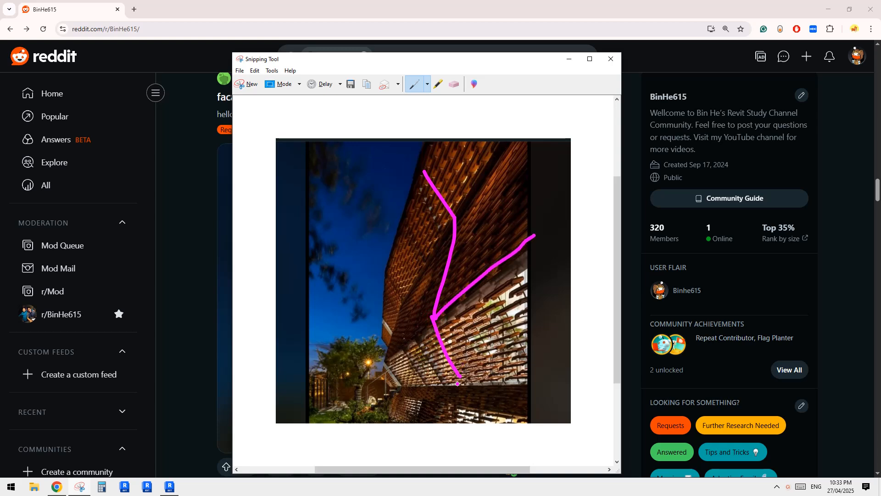
left_click_drag(457, 383, 555, 364)
left_click_drag(460, 224, 505, 160)
left_click_drag(428, 175, 465, 127)
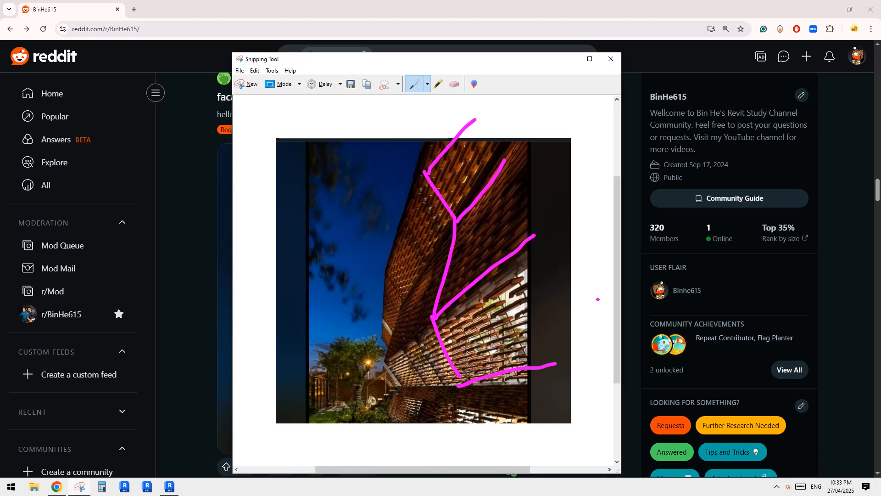
- Show the post's second facade photo in the browser and capture the perforated brick wall in it as a new snip
left_click(195, 327)
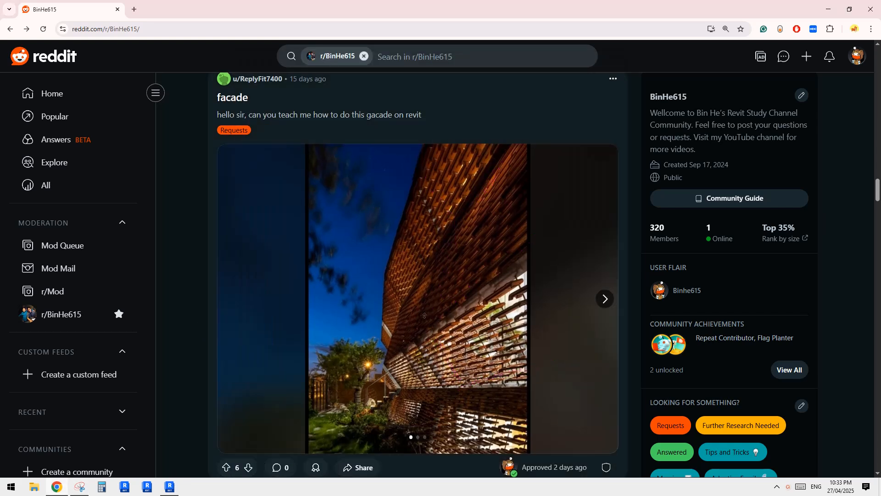
left_click(606, 305)
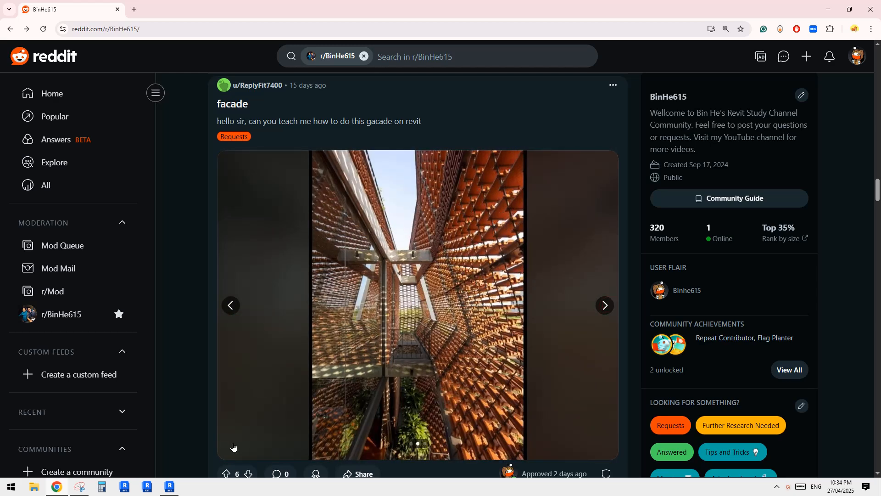
left_click(79, 486)
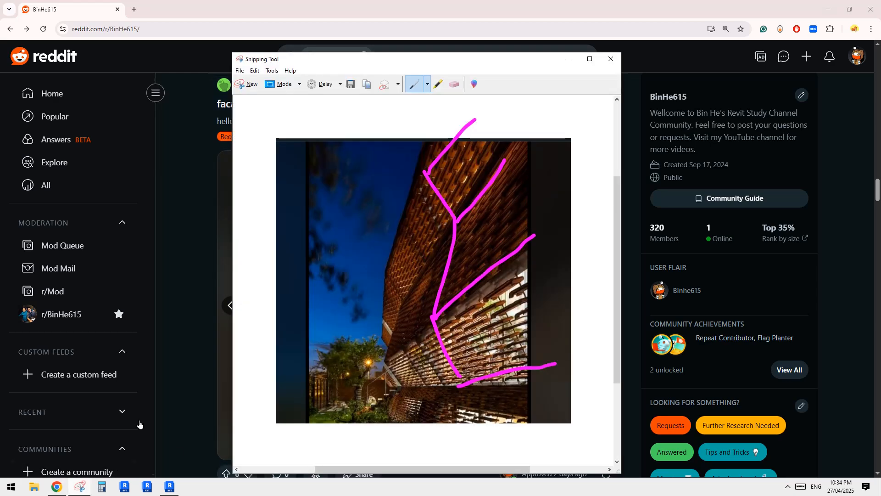
left_click(248, 84)
left_click_drag(395, 211, 585, 354)
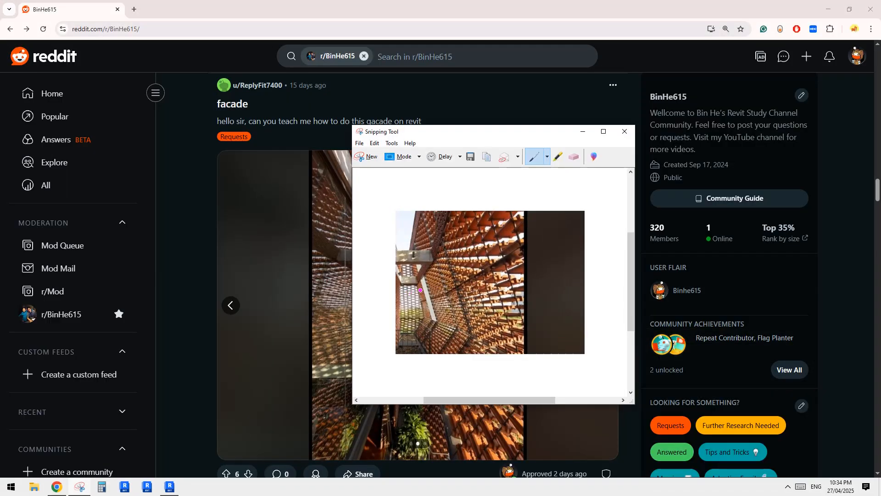
- Draw an arrow pointing at the brick wall on the snip and four parallel vertical lines beside it, widening the canvas for room
left_click_drag(398, 289, 447, 278)
left_click_drag(638, 237, 722, 236)
left_click_drag(603, 213, 605, 354)
left_click_drag(637, 213, 642, 351)
left_click_drag(672, 214, 680, 356)
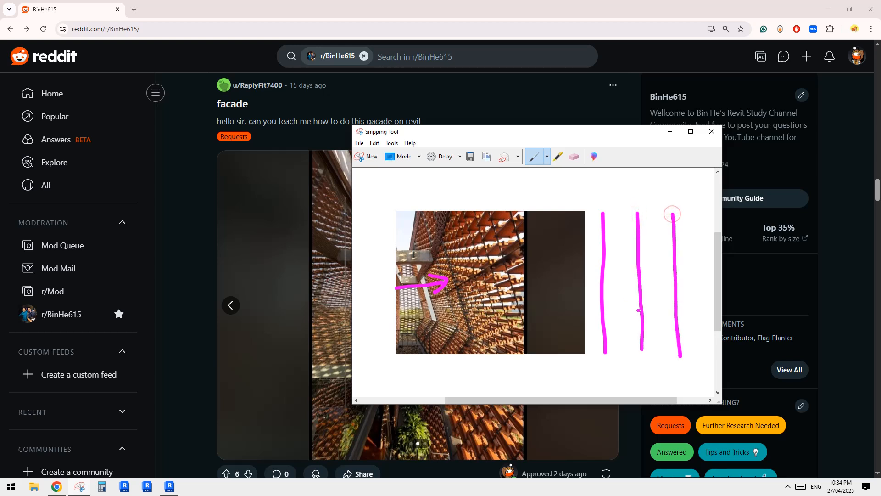
left_click_drag(564, 217, 571, 352)
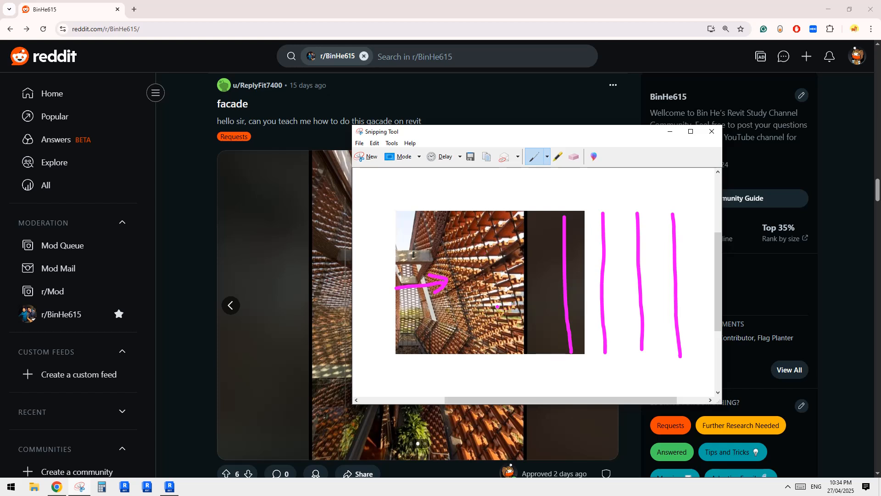
- Add staggered horizontal strokes between the four vertical lines to sketch a vertical brick pattern with offset columns
left_click_drag(559, 235, 686, 232)
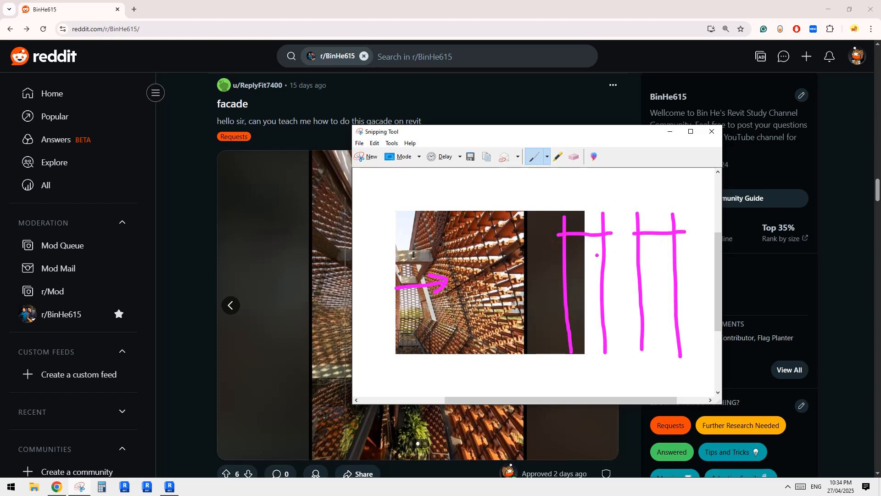
left_click_drag(597, 257, 647, 257)
left_click_drag(557, 279, 688, 277)
mouse_move(561, 318)
left_mouse_down()
mouse_move(599, 316)
mouse_move(647, 296)
mouse_move(687, 317)
left_mouse_up()
left_click_drag(594, 343, 654, 342)
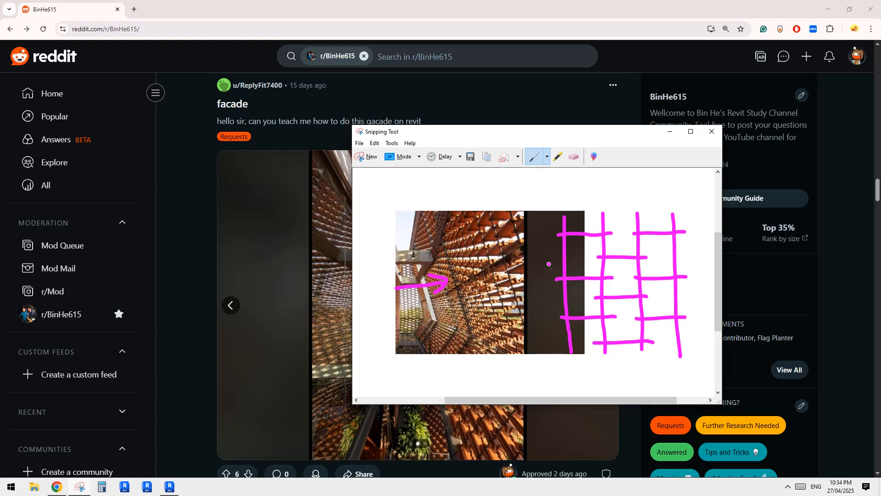
- Enlarge the Snipping Tool canvas and draw four parallel horizontal lines in the blank area beside the vertical pattern
left_click_drag(722, 248, 762, 248)
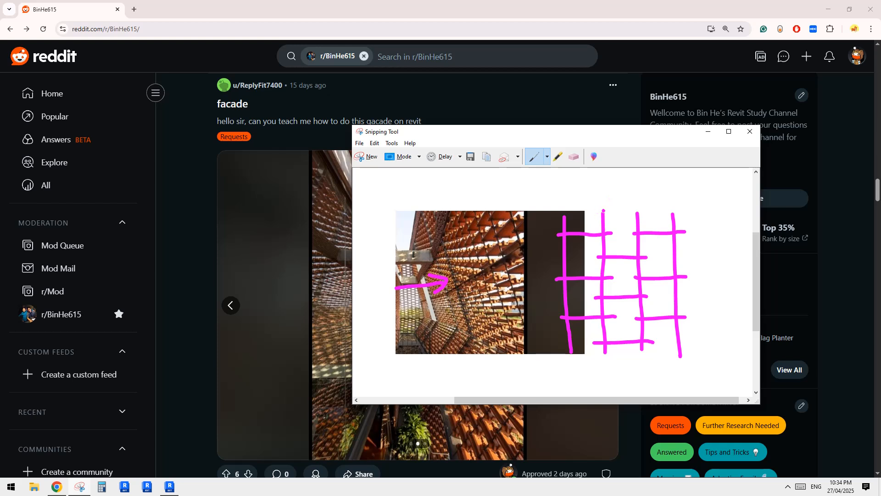
left_click_drag(596, 135, 470, 140)
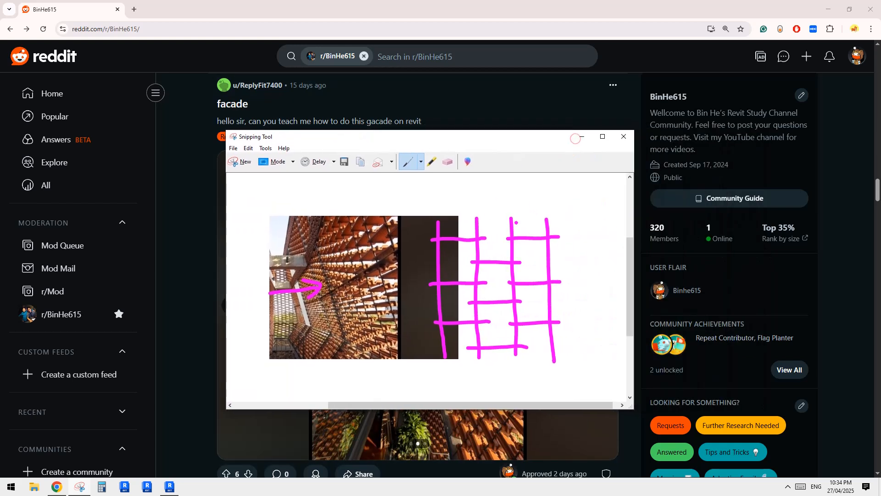
left_click_drag(634, 253, 772, 256)
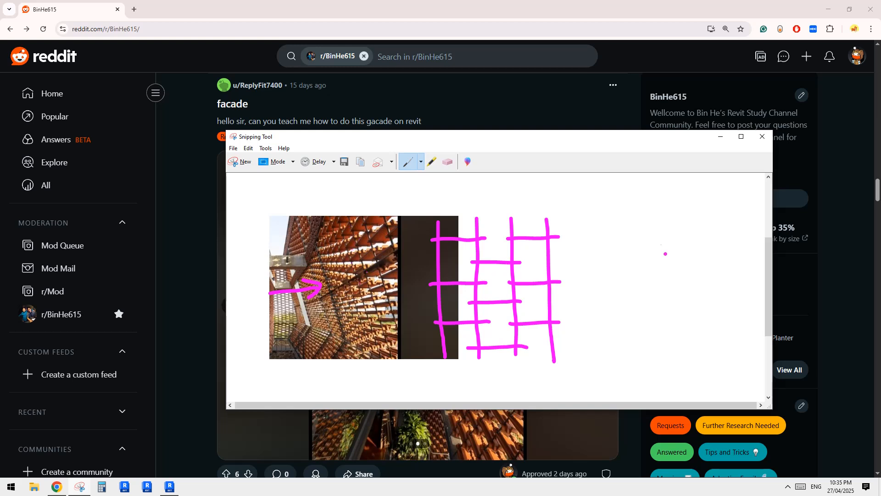
left_click_drag(598, 238, 742, 237)
left_click_drag(605, 279, 748, 278)
left_click_drag(604, 314, 748, 316)
left_click_drag(607, 349, 750, 352)
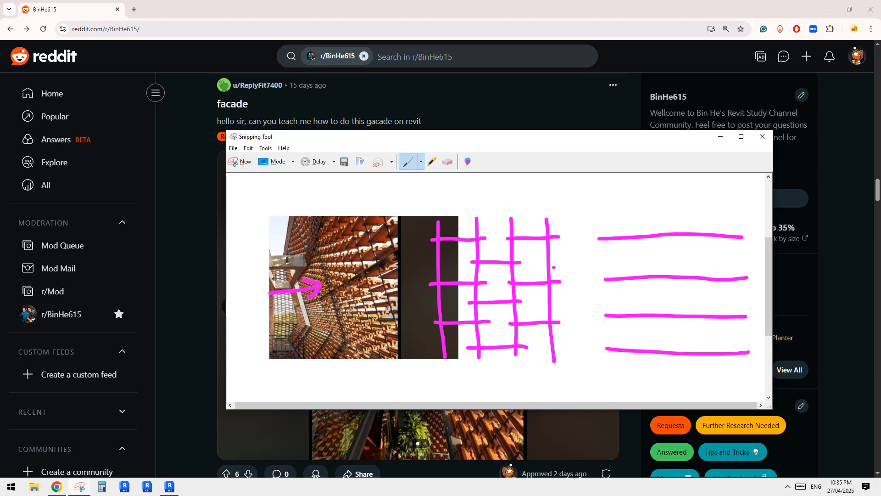
- Add staggered vertical strokes between the four horizontal lines to sketch three rows of half-offset bricks
mouse_move(615, 239)
left_mouse_down()
mouse_move(613, 289)
mouse_move(616, 228)
mouse_move(665, 287)
left_mouse_up()
mouse_move(722, 228)
left_mouse_down()
mouse_move(724, 285)
mouse_move(722, 229)
left_mouse_up()
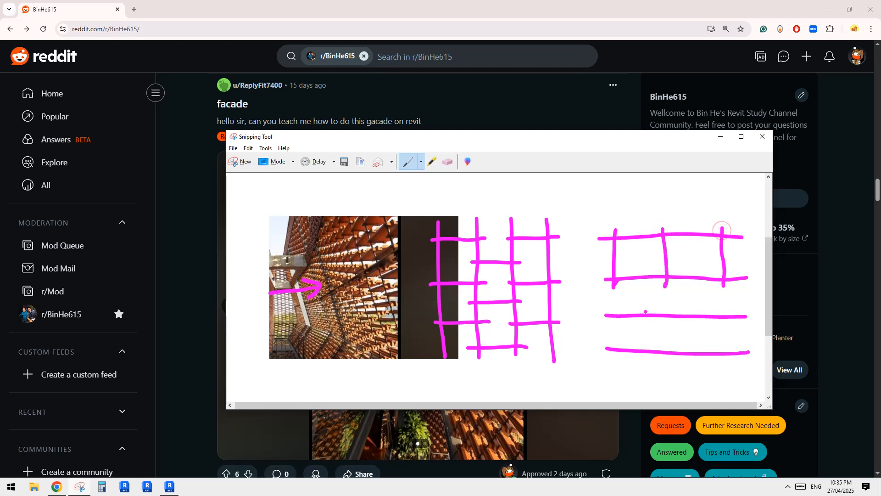
left_click_drag(639, 272, 641, 324)
mouse_move(694, 273)
left_mouse_down()
mouse_move(694, 322)
mouse_move(669, 364)
left_mouse_up()
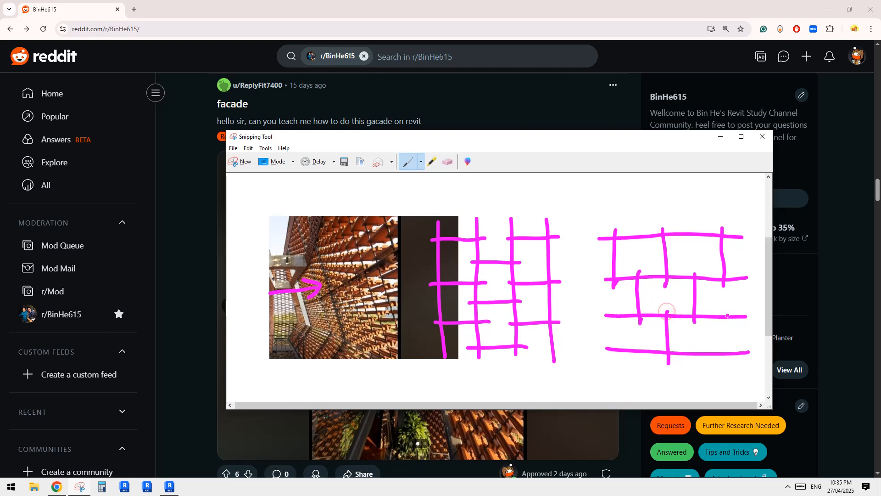
left_click_drag(724, 314, 726, 360)
left_click_drag(613, 315, 616, 362)
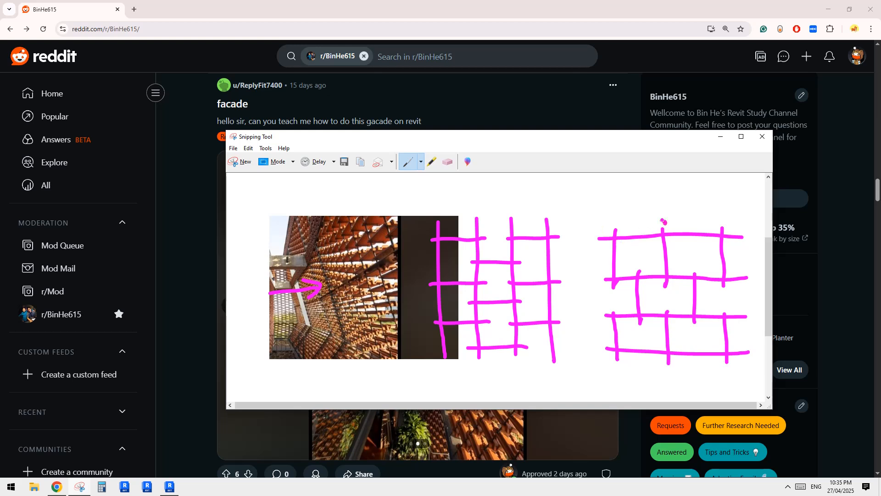
- Circle the first cell of the horizontal brick sketch and draw a small three-row running-bond detail above it
mouse_move(665, 223)
left_mouse_down()
mouse_move(608, 215)
mouse_move(593, 268)
mouse_move(613, 296)
mouse_move(682, 250)
mouse_move(648, 215)
left_mouse_up()
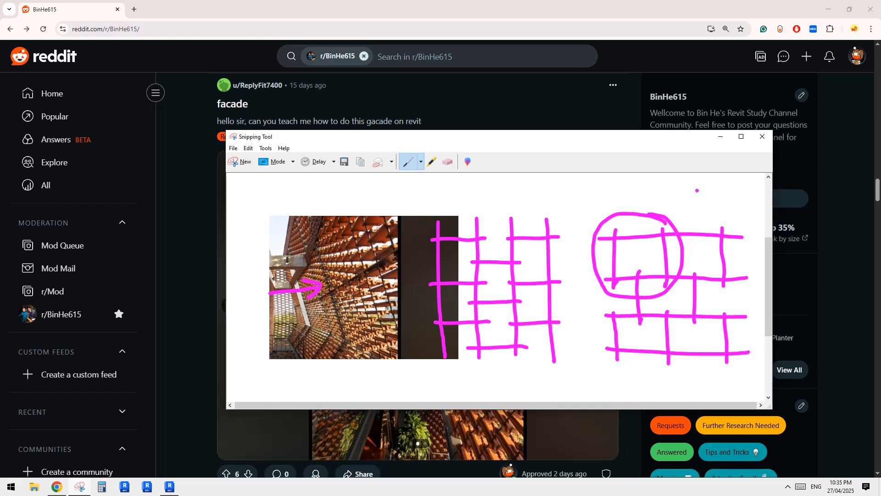
mouse_move(696, 186)
left_mouse_down()
mouse_move(699, 199)
mouse_move(739, 186)
mouse_move(739, 199)
mouse_move(698, 199)
mouse_move(666, 185)
mouse_move(664, 198)
mouse_move(697, 201)
mouse_move(684, 212)
mouse_move(720, 204)
mouse_move(685, 212)
left_mouse_up()
mouse_move(667, 212)
left_mouse_down()
mouse_move(740, 226)
mouse_move(719, 210)
left_mouse_up()
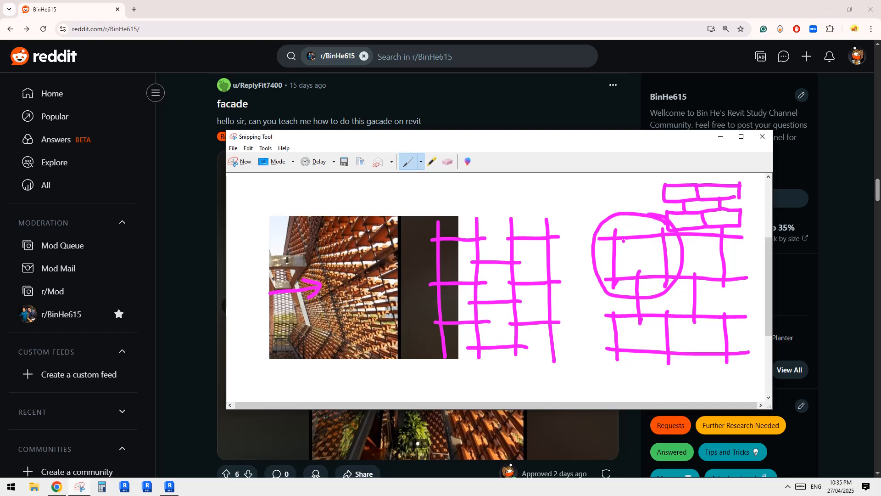
- Thicken the vertical sides of the circled cell and mark its first side with a small ellipse
left_click_drag(616, 232, 614, 283)
left_click_drag(661, 231, 663, 286)
left_click_drag(620, 253, 610, 259)
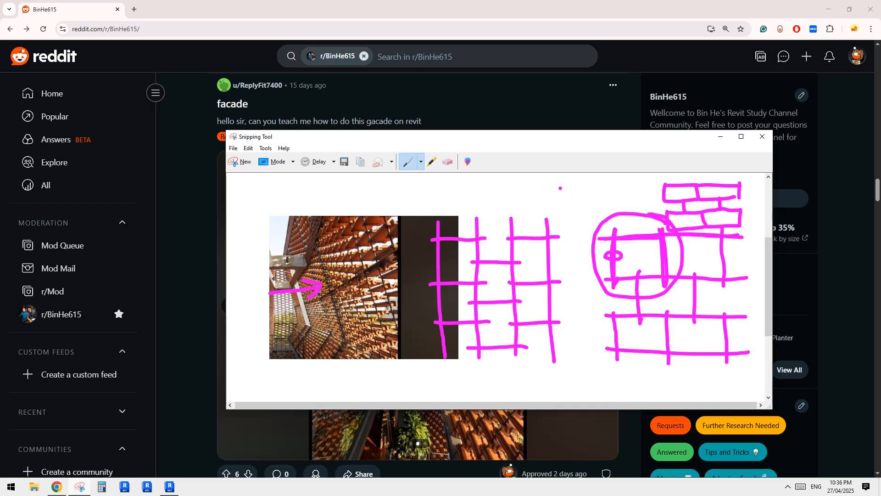
mouse_move(558, 209)
left_mouse_down()
mouse_move(551, 183)
mouse_move(571, 181)
mouse_move(599, 181)
mouse_move(599, 213)
mouse_move(589, 208)
mouse_move(604, 207)
left_mouse_up()
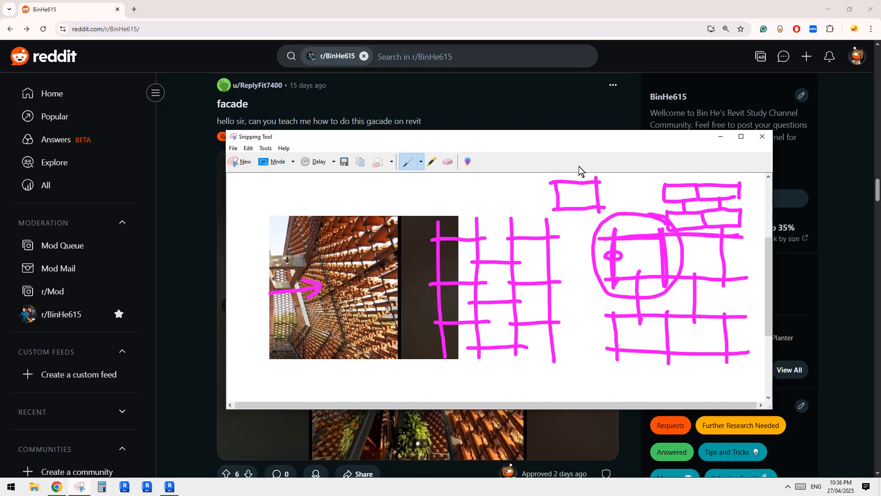
left_click(447, 162)
left_click_drag(583, 179, 576, 189)
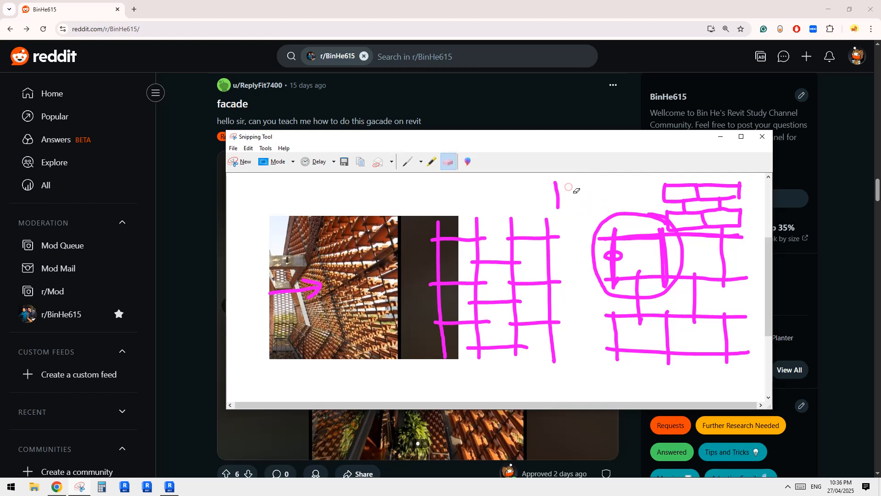
- Sketch a dotted rectangle with the pen above the brick patterns and draw solid lines along two of its adjacent edges
left_click(408, 162)
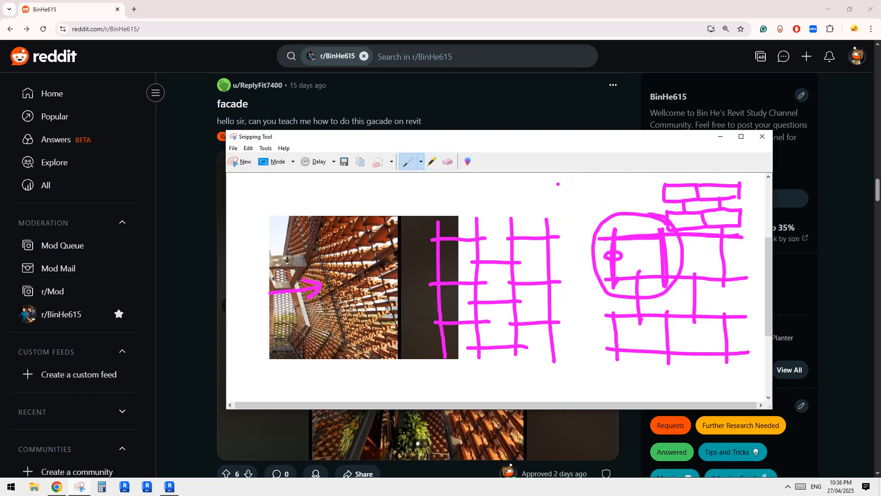
left_click(607, 183)
left_click(553, 216)
left_click(610, 212)
left_click_drag(564, 185, 573, 185)
left_click(581, 184)
left_click(592, 184)
left_click(608, 193)
left_click(609, 204)
left_click(596, 216)
left_click(581, 216)
left_click(566, 217)
left_click(597, 217)
left_click(552, 193)
left_click(551, 201)
left_click(551, 207)
left_click_drag(550, 176, 555, 227)
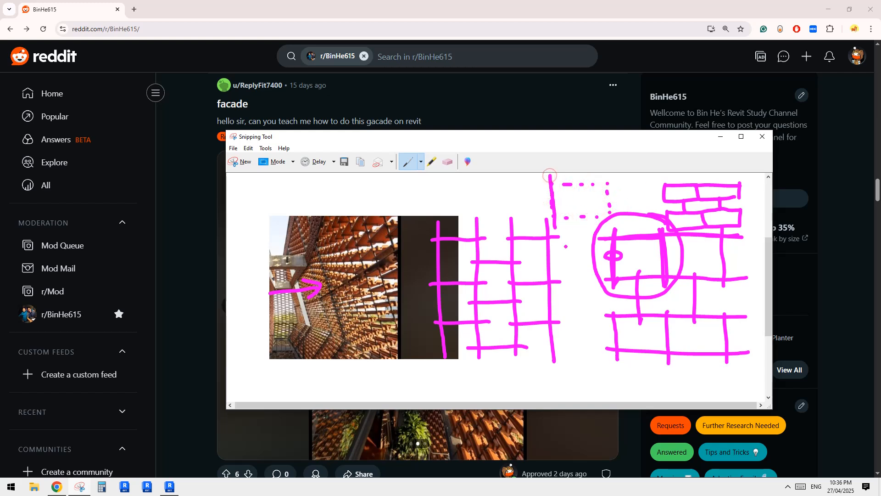
left_click_drag(551, 185, 609, 183)
- Switch to Revit and create a new family from the Metric Curtain Panel Pattern Based template, checking the reference photo in the browser while it loads
left_click(170, 487)
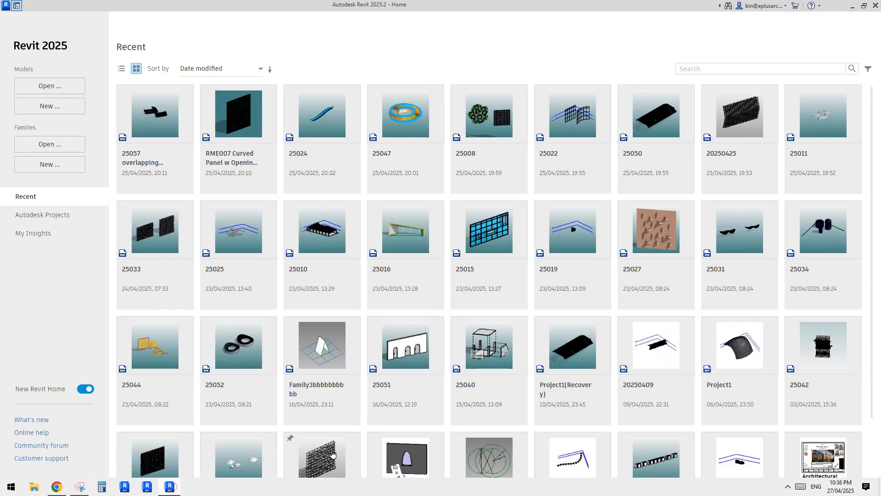
left_click(62, 164)
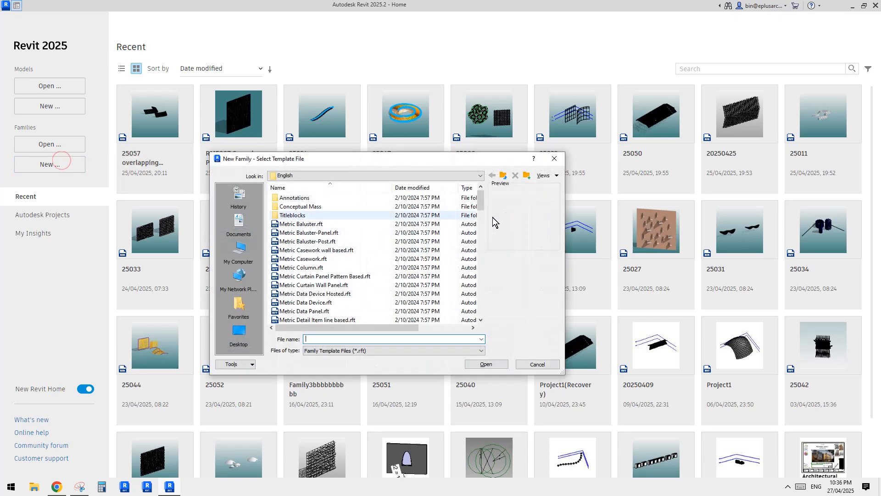
left_click(327, 276)
double_click(327, 275)
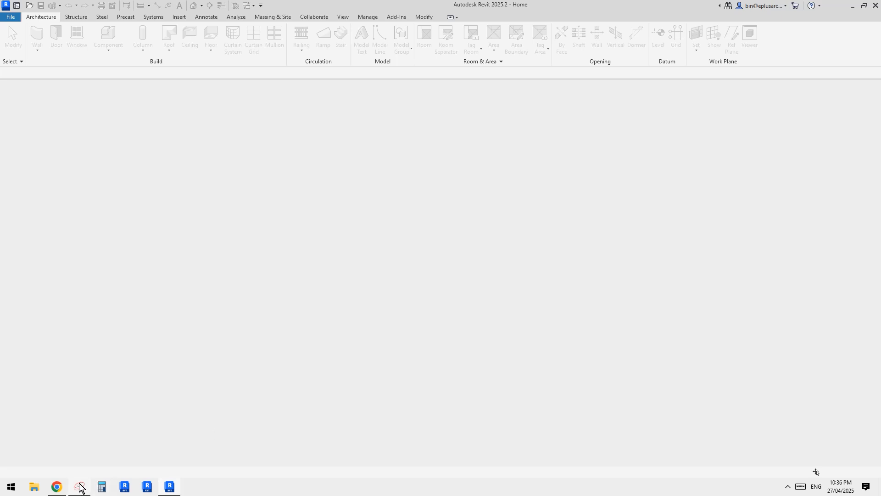
left_click(56, 486)
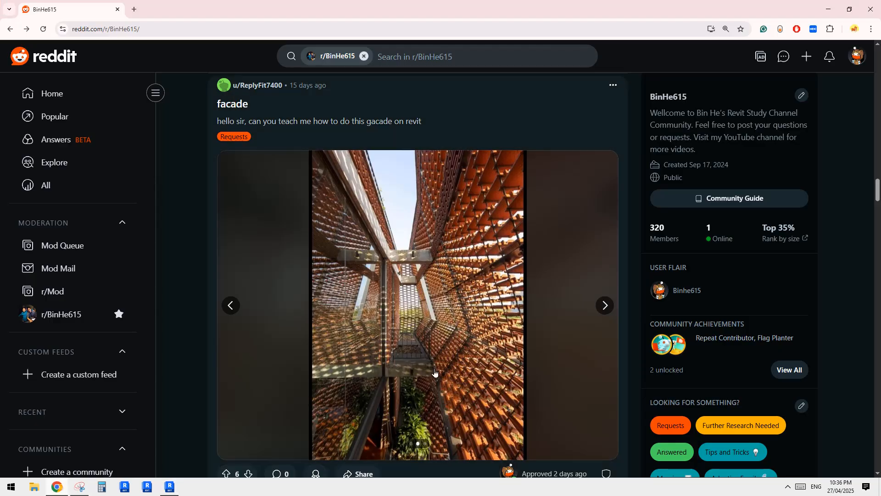
left_click(170, 487)
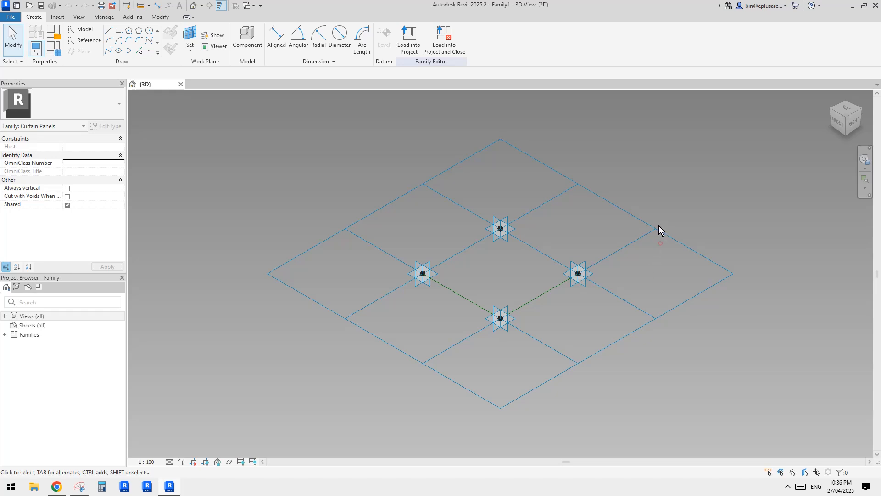
- Change the family's tile pattern grid from Rectangle to the 1/2 Step type
left_click(655, 228)
left_click(751, 282)
left_click(733, 275)
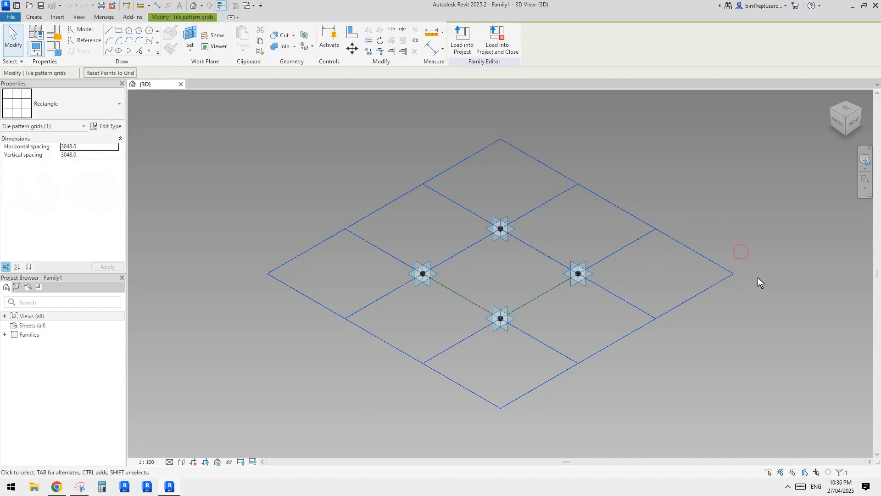
left_click(770, 293)
left_click(730, 274)
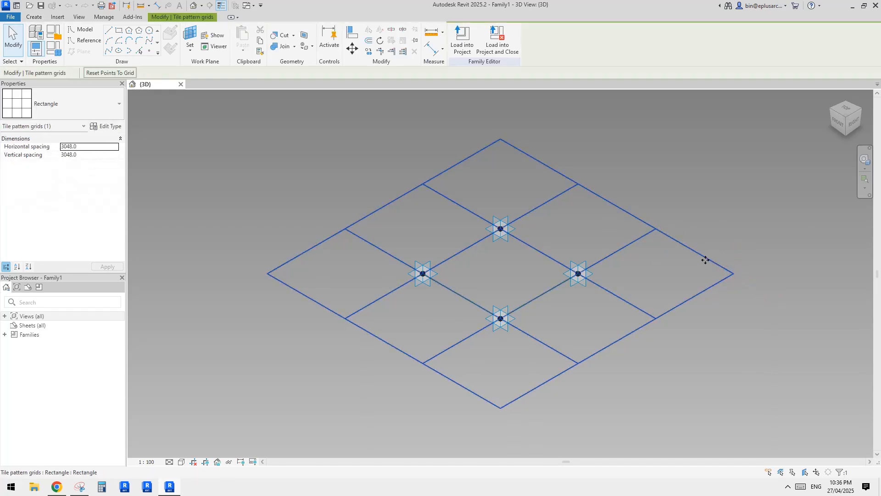
left_click(65, 95)
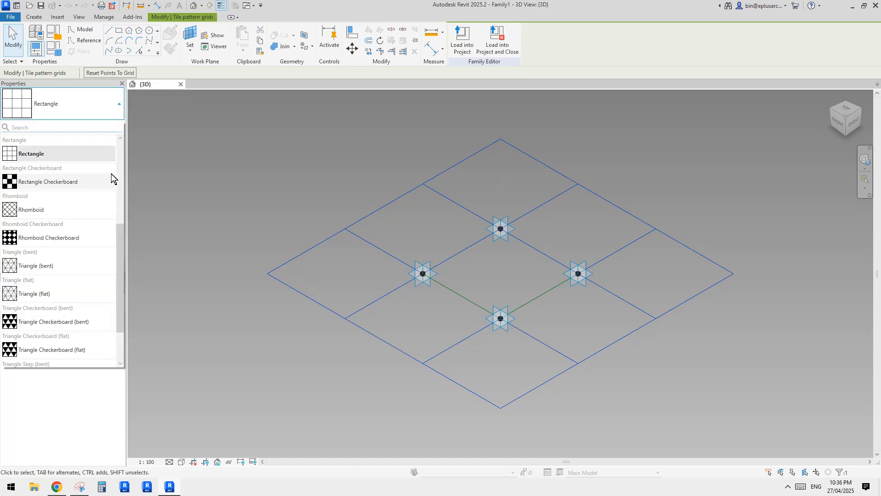
left_click(120, 160)
left_click(32, 156)
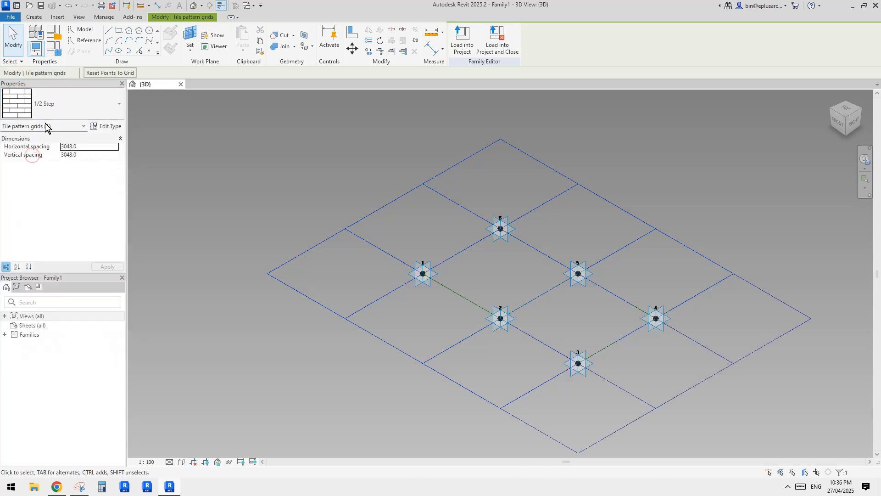
middle_click_drag(483, 280, 584, 319, "shift")
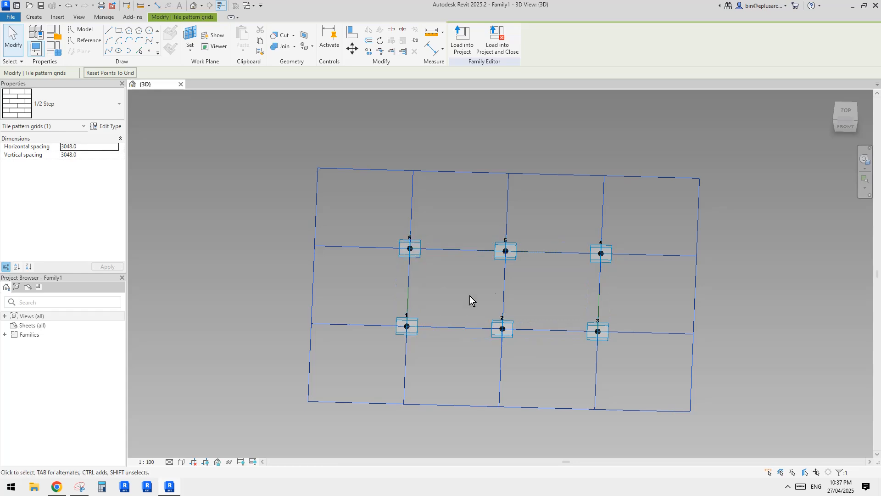
- Check the facade reference photo in the browser, return to Revit and place a reference point on the line between points 6 and 5
scroll(470, 295, "up", 3)
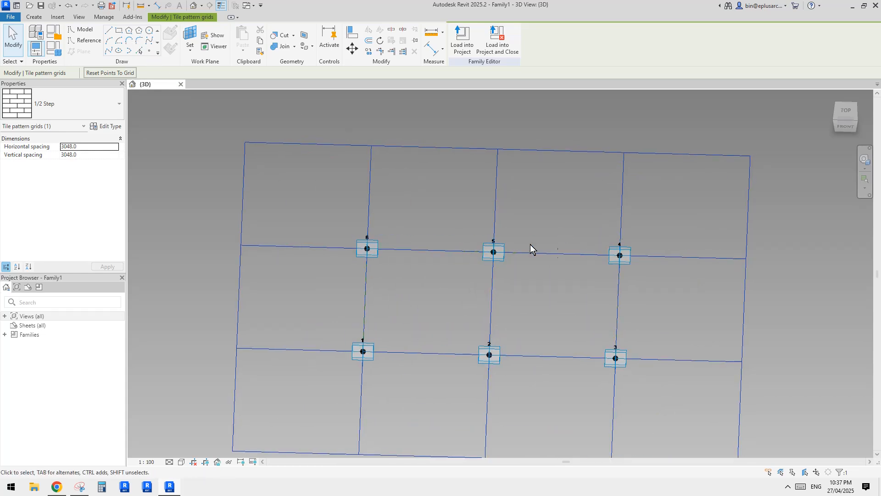
left_click(58, 488)
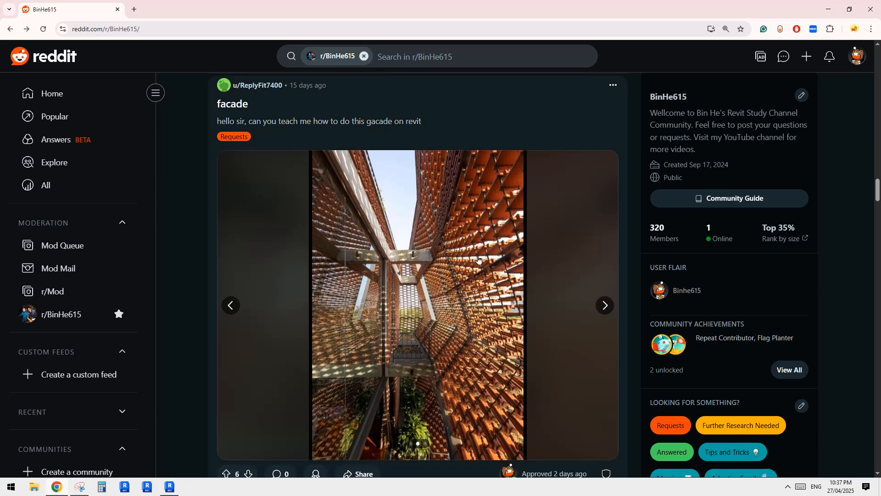
left_click(170, 487)
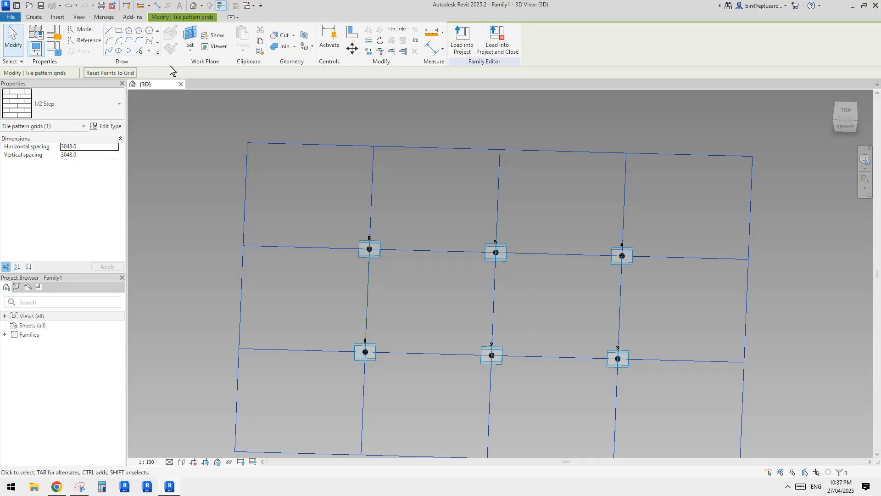
left_click(149, 51)
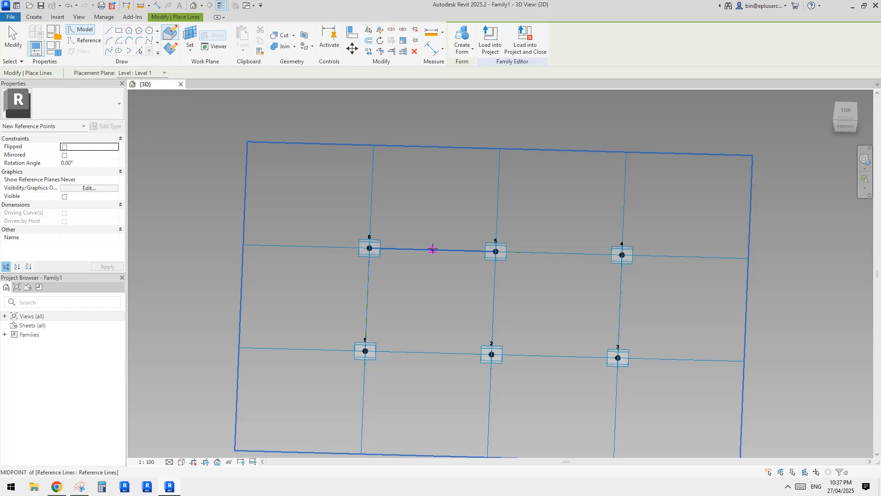
left_click(458, 250)
middle_click_drag(449, 231, 461, 258, "shift")
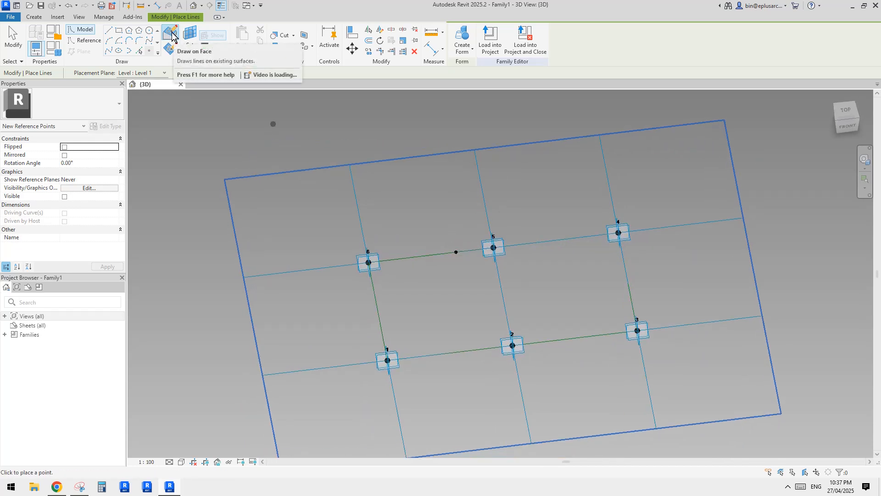
- Draw a reference-line circle of 20 mm radius centred on the placed point, using the point's plane perpendicular to the line as work plane
left_click(84, 40)
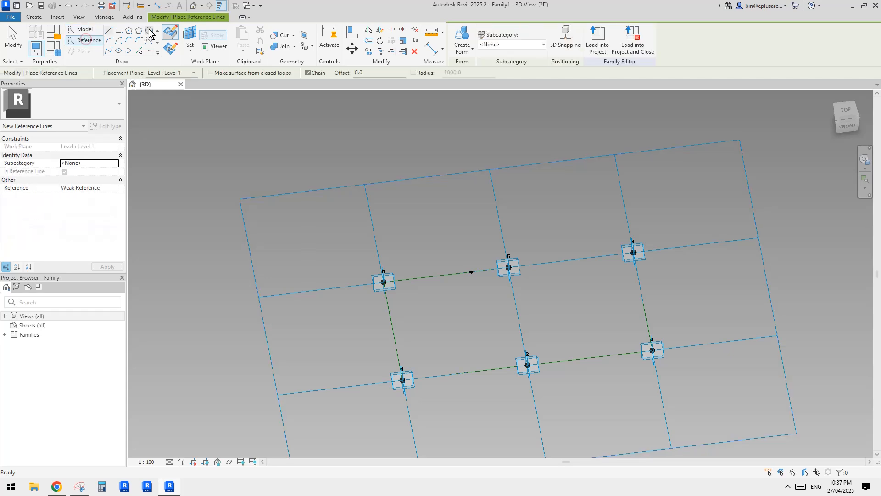
left_click(169, 48)
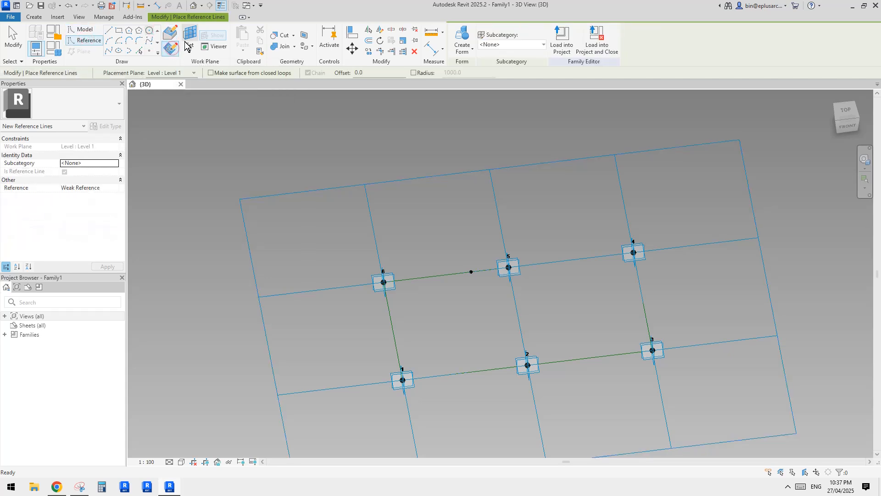
left_click(191, 34)
left_click(471, 275)
middle_click_drag(475, 267, 575, 221, "shift")
scroll(447, 326, "up", 3)
left_click(469, 283)
middle_click_drag(492, 279, 482, 274, "shift")
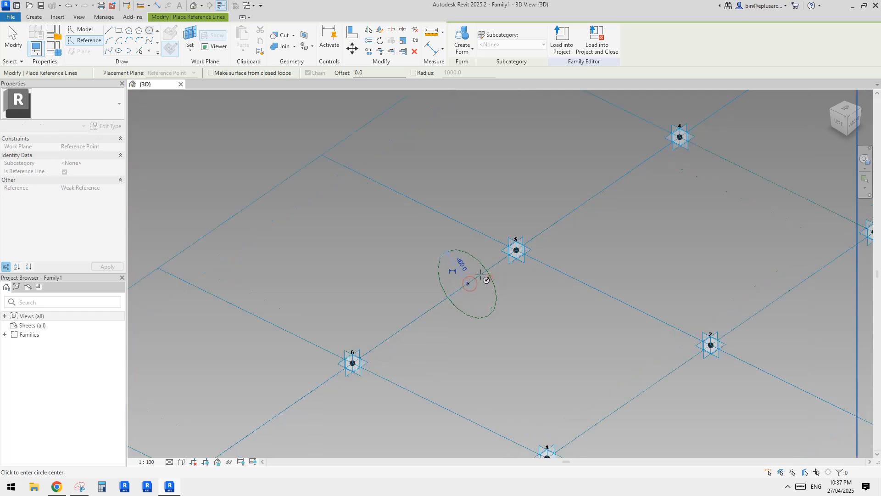
key("Escape")
key("Escape")
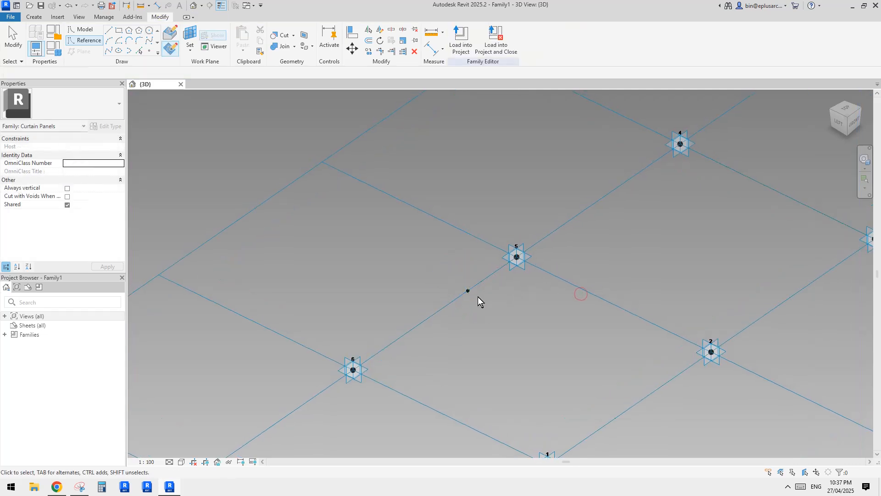
scroll(478, 297, "up", 5)
left_click(464, 290)
scroll(467, 294, "down", 4)
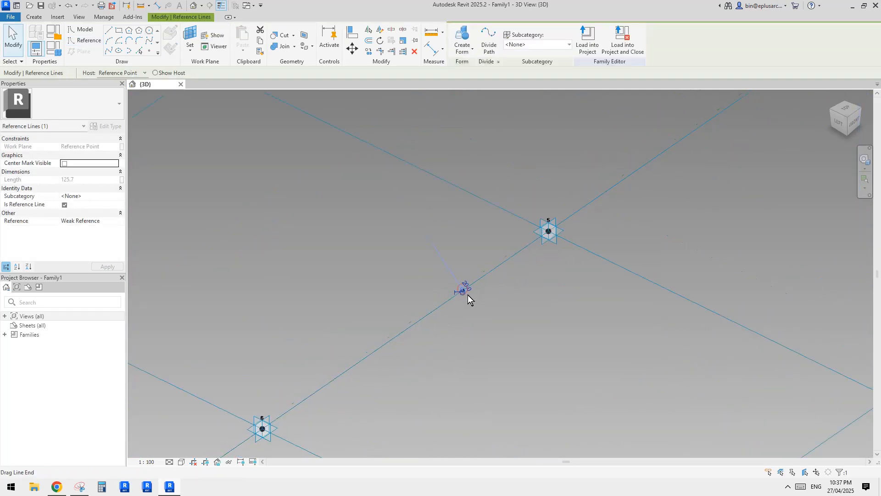
mouse_move(482, 301)
middle_mouse_down("shift")
mouse_move(477, 290)
mouse_move(465, 302)
mouse_move(484, 288)
mouse_move(472, 290)
middle_mouse_up("shift")
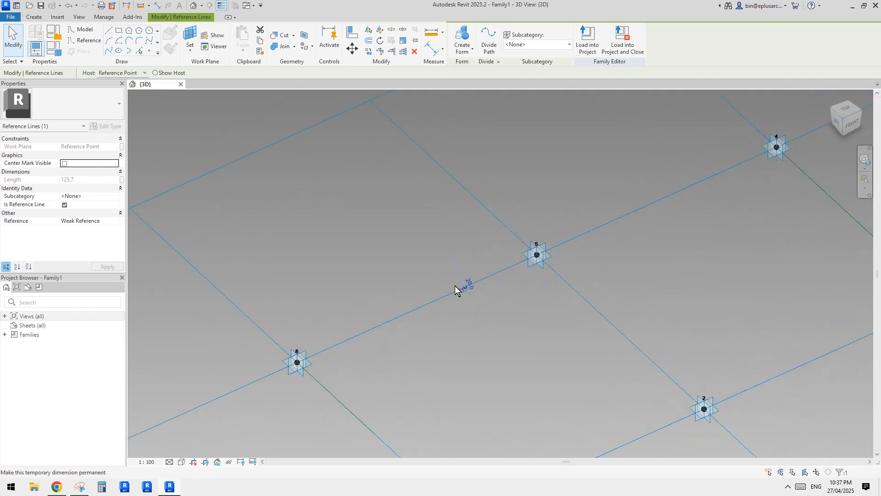
key("Tab")
middle_click_drag(515, 271, 443, 298, "shift")
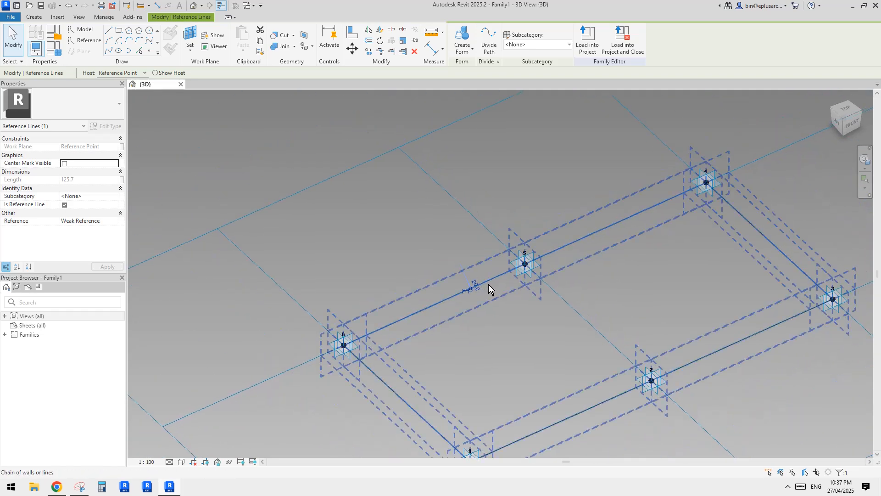
key("Escape")
scroll(475, 288, "up", 8)
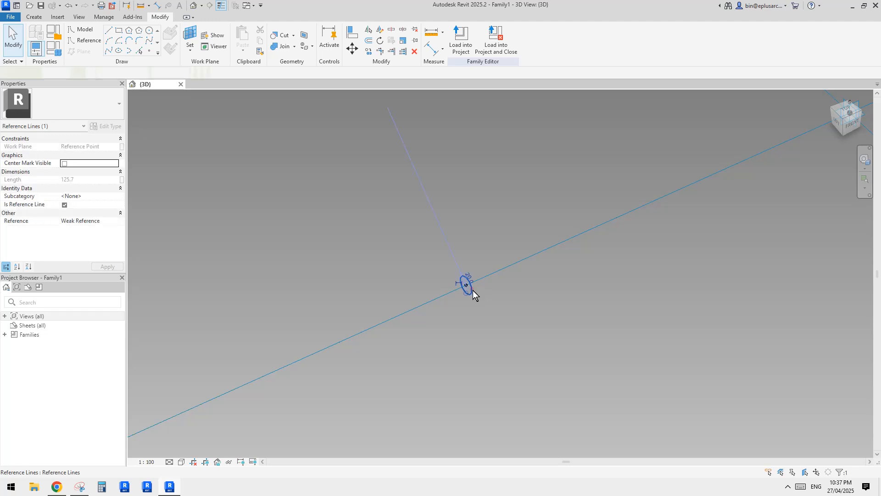
scroll(474, 293, "down", 6)
key("Tab")
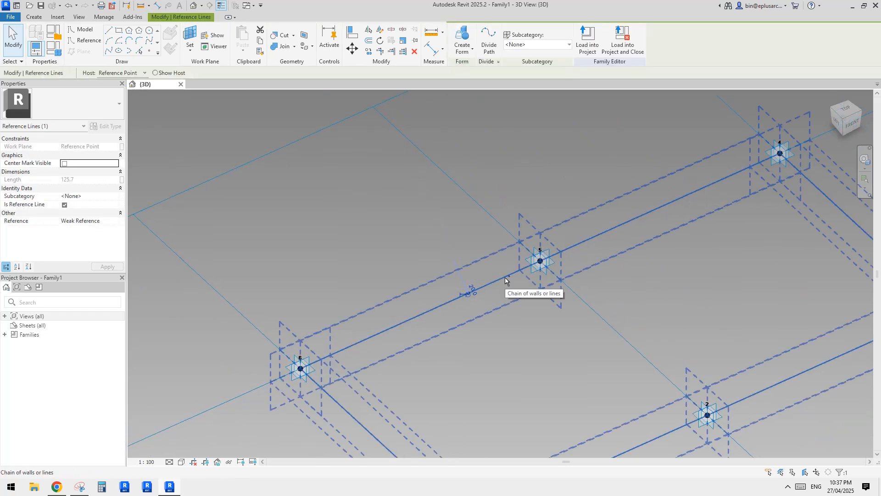
left_click_drag(440, 271, 490, 305)
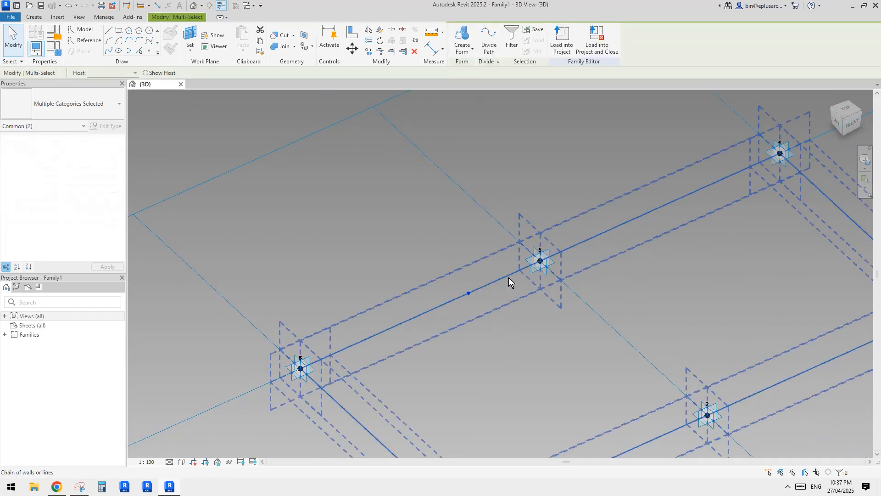
scroll(470, 294, "up", 5)
key("Escape")
left_click_drag(447, 266, 485, 293)
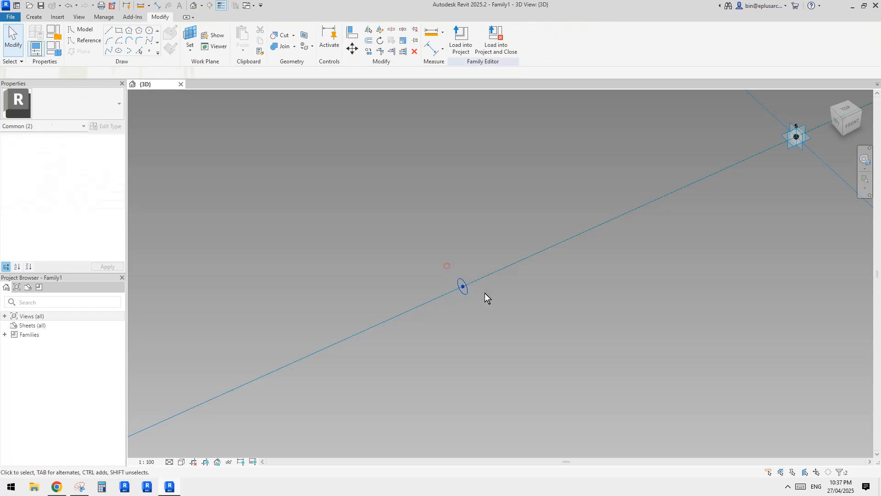
scroll(466, 296, "up", 2)
key("Escape")
left_click(467, 291)
scroll(472, 287, "up", 2)
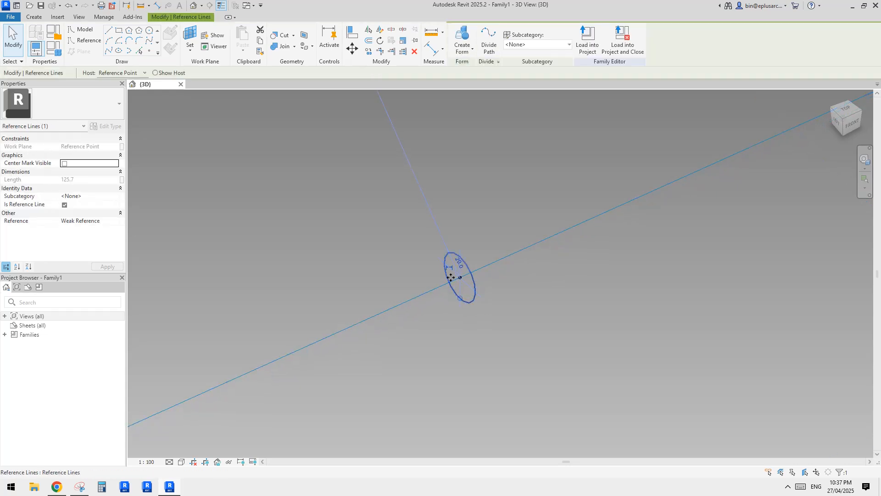
middle_click_drag(452, 270, 454, 270)
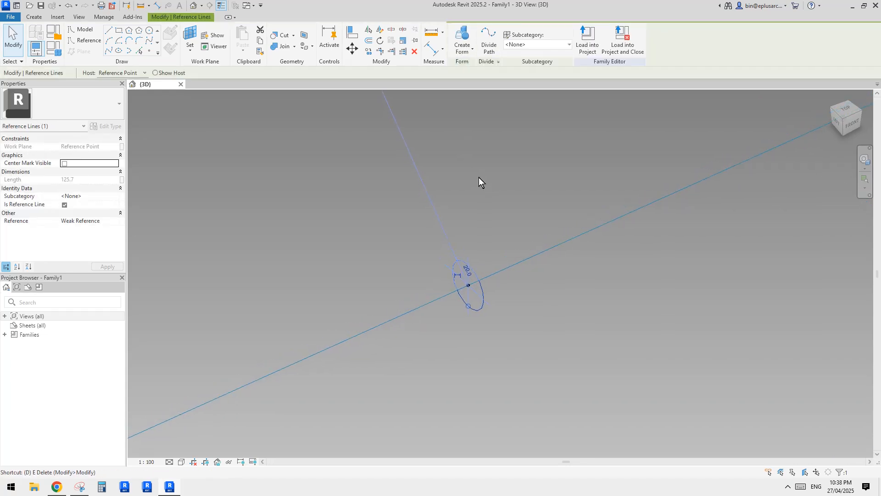
key("d")
key("i")
left_click(522, 36)
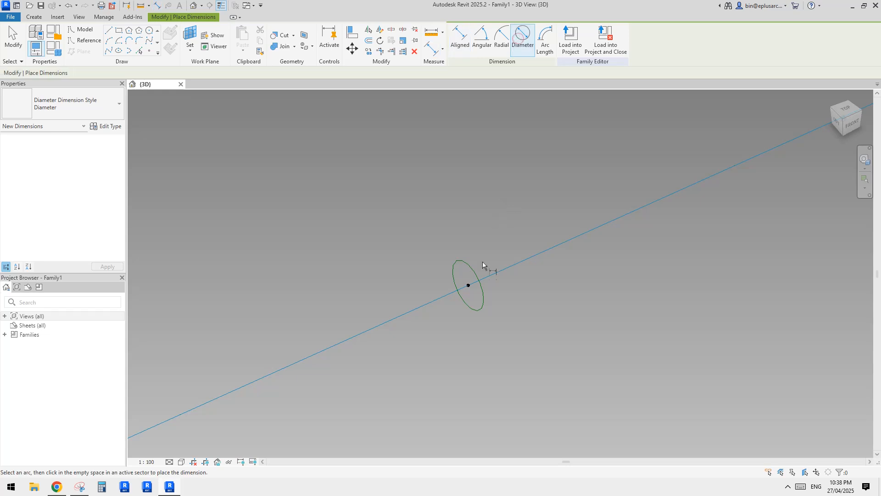
key("Escape")
key("Escape")
middle_click_drag(503, 264, 505, 266)
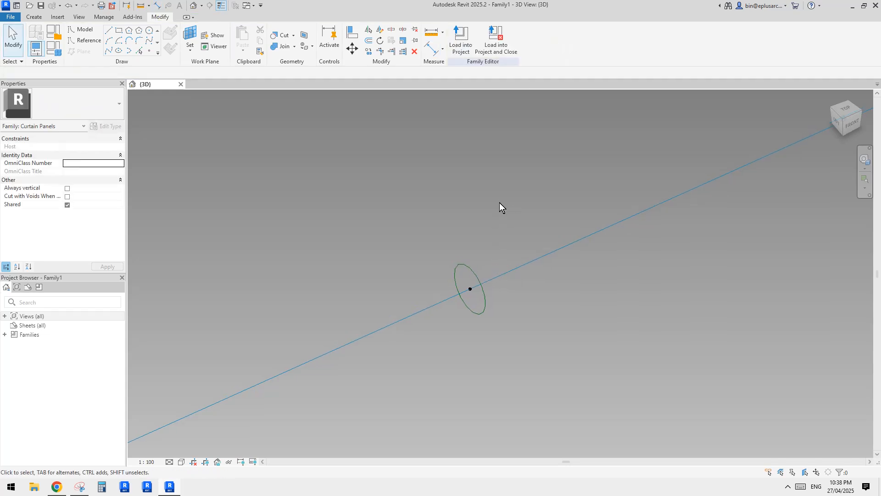
- Turn off thin lines display and set the 3D view scale to 1:10
key("t")
key("l")
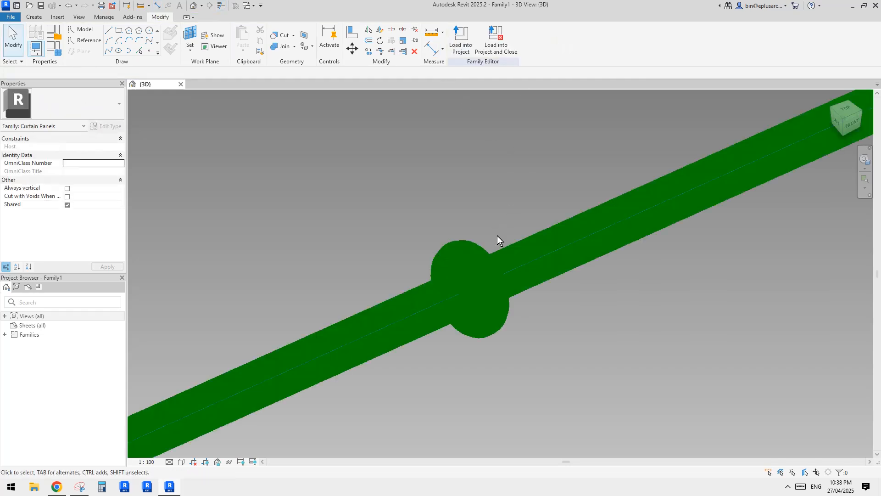
scroll(469, 277, "down", 6)
middle_click_drag(481, 289, 475, 287)
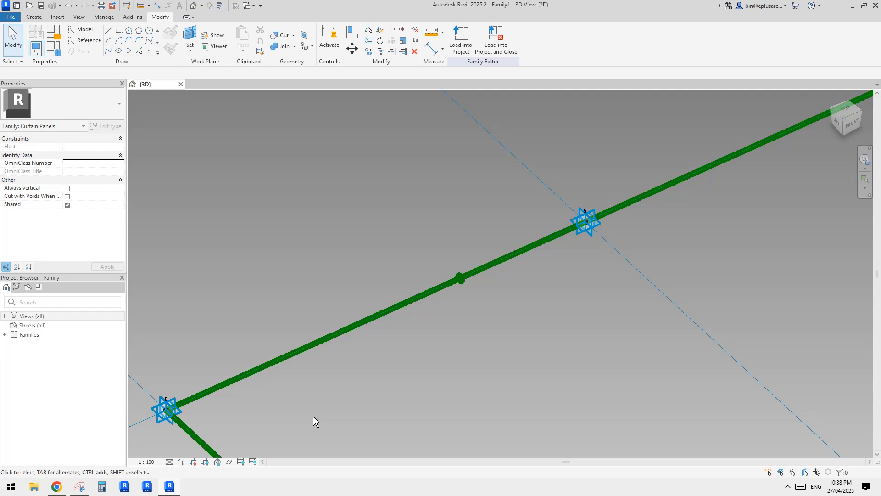
left_click(156, 461)
left_click(158, 360)
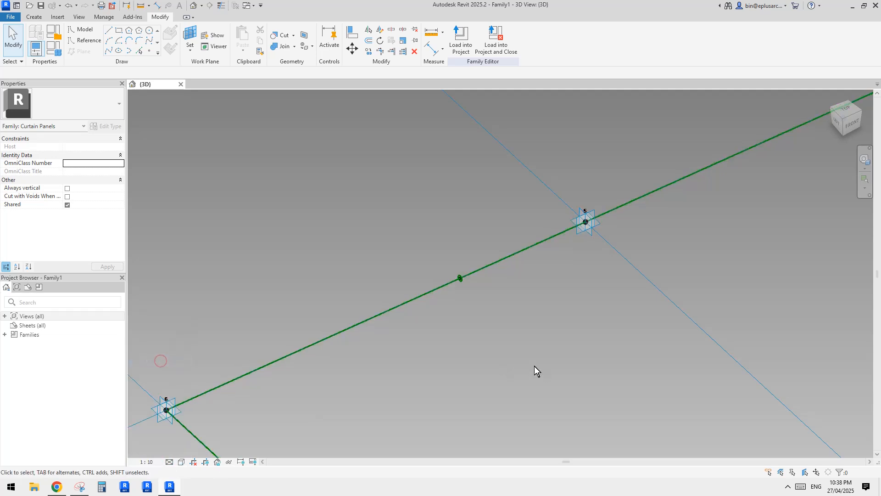
- Add a diameter dimension to the reference circle on the line between points 6 and 5
scroll(459, 282, "up", 5)
key("d")
key("i")
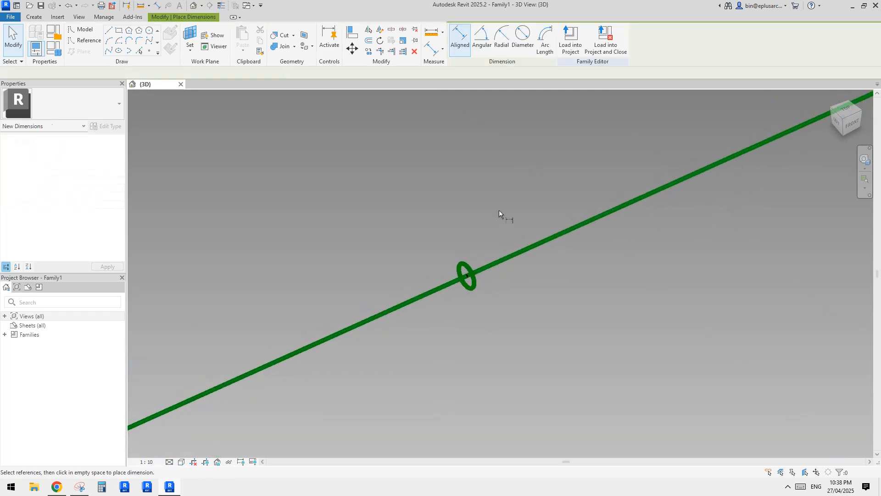
left_click(523, 37)
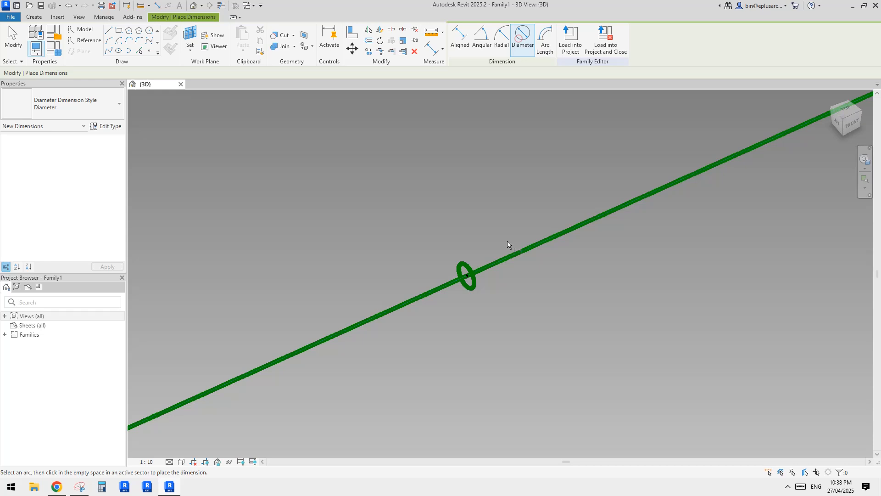
left_click(472, 280)
left_click(524, 275)
key("Escape")
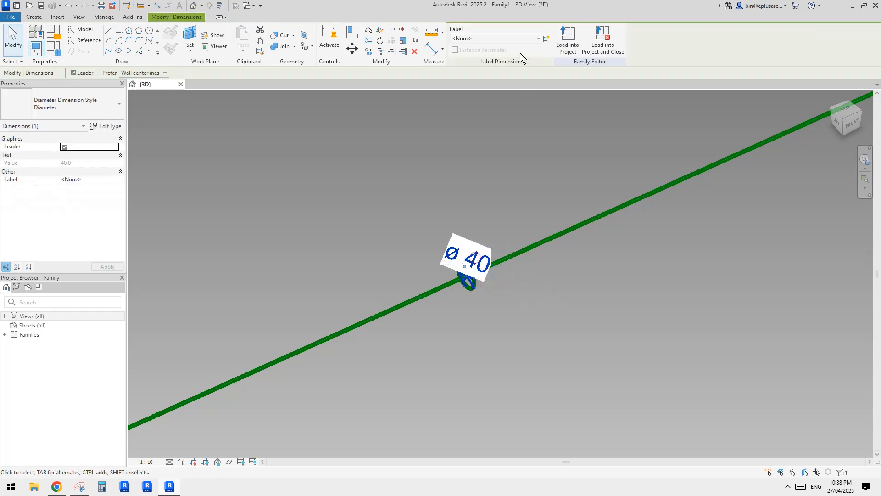
- Label the circle's diameter dimension with a new type family parameter named d
left_click(547, 40)
left_click(536, 250)
type("d")
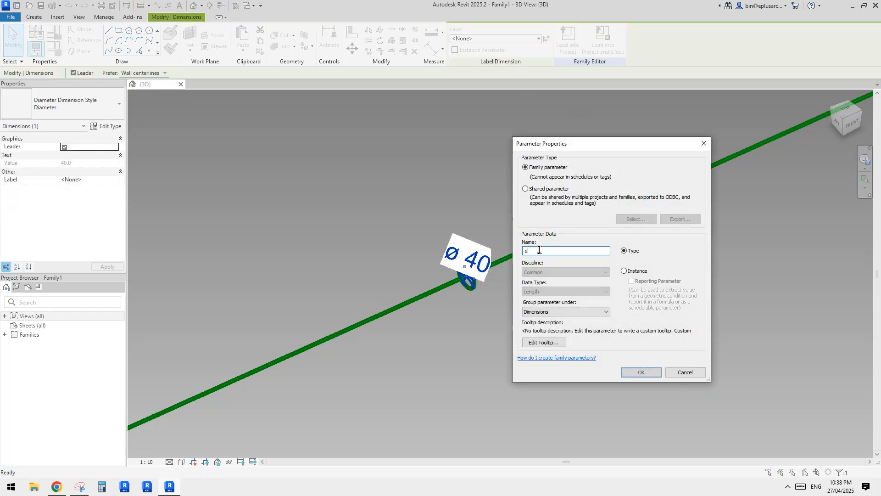
double_click(530, 248)
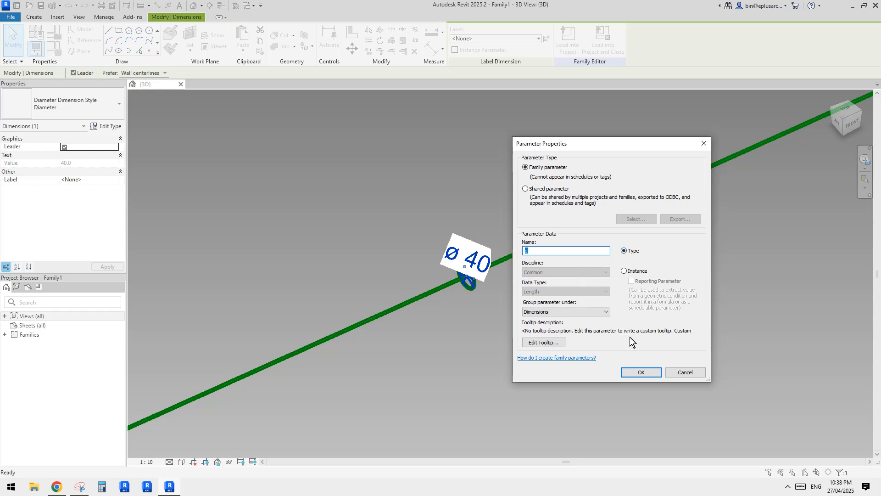
left_click(642, 372)
scroll(536, 330, "down", 5)
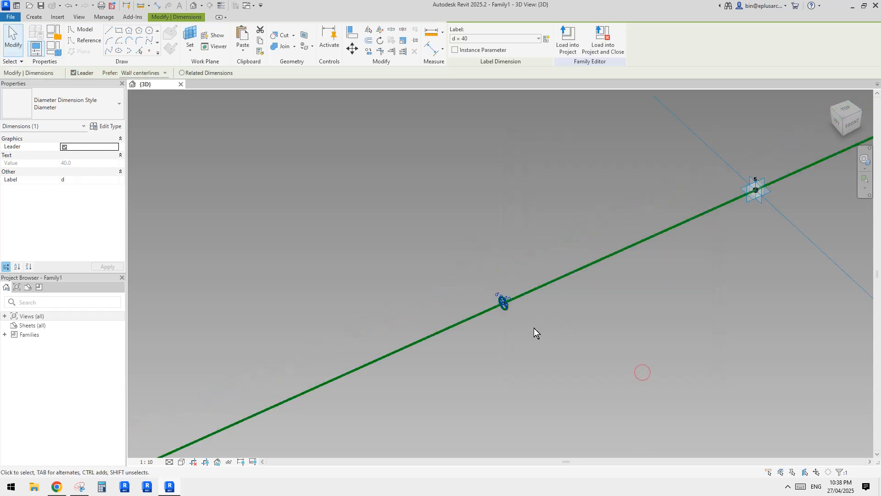
key("Escape")
- Create a solid rod form from the reference circle along the reference lines joining points 6, 5 and 4, filtering the dimension out of the selection
left_click(547, 225)
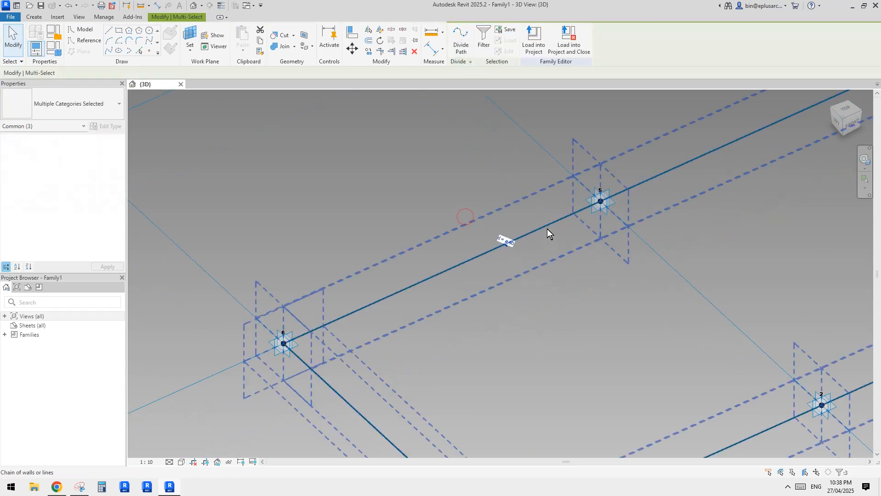
scroll(515, 304, "down", 3)
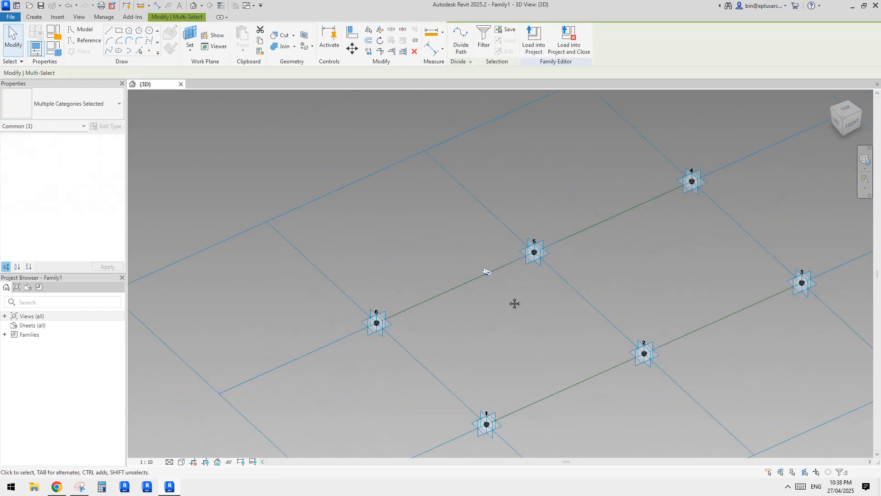
left_click(514, 264, "ctrl")
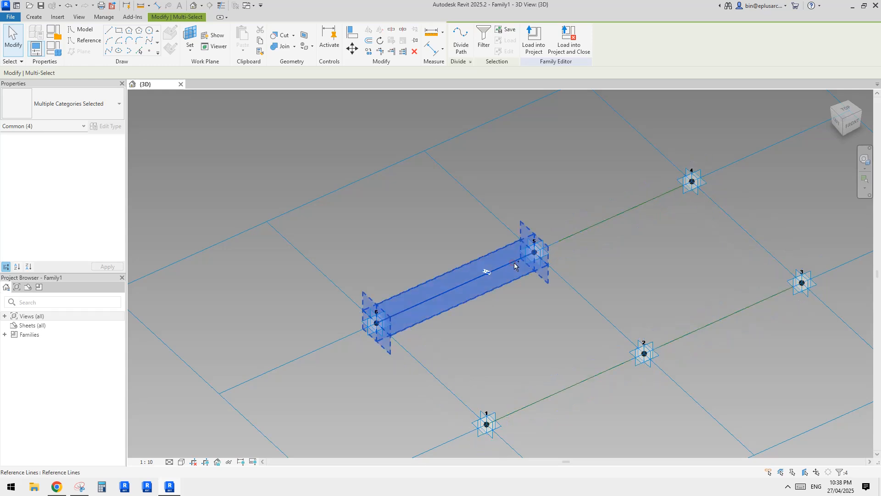
left_click(590, 227, "ctrl")
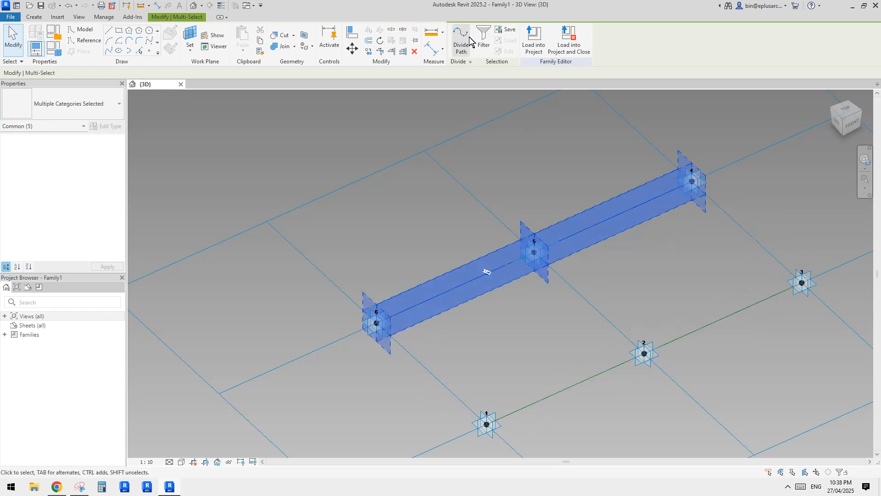
left_click(484, 37)
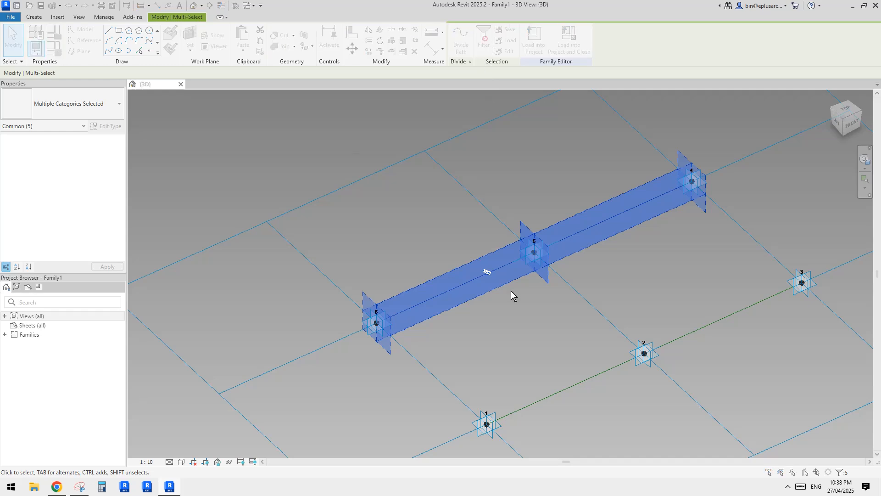
left_click(358, 183)
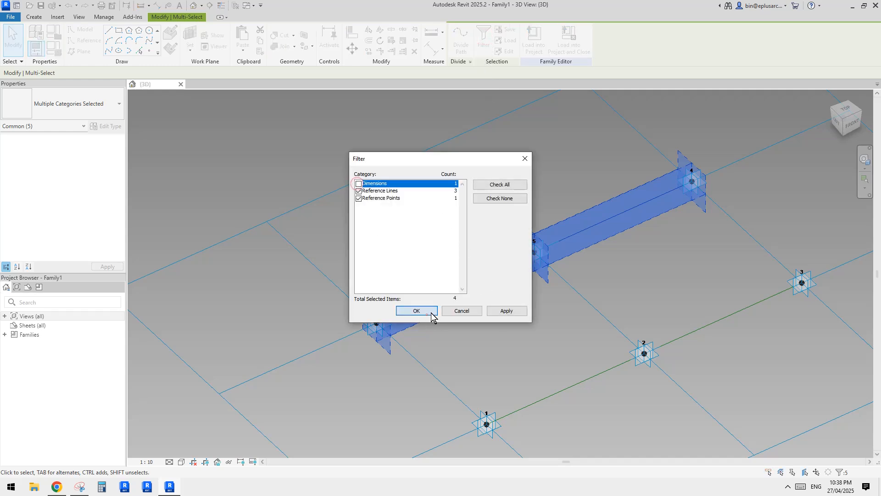
left_click(429, 312)
left_click(464, 35)
middle_click_drag(657, 270, 496, 262)
scroll(652, 219, "up", 2)
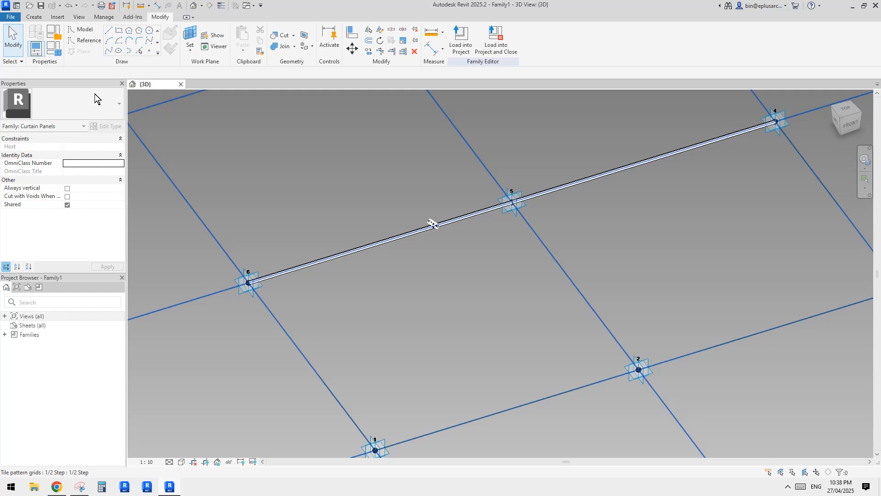
- Flex the rod's diameter parameter d by applying 30, and restore it to 40
left_click(54, 48)
left_click(161, 175)
type("30")
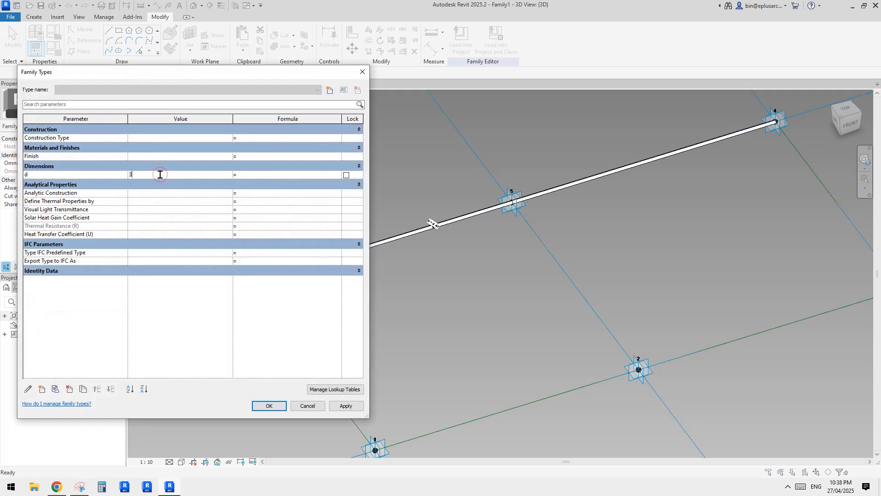
left_click(341, 403)
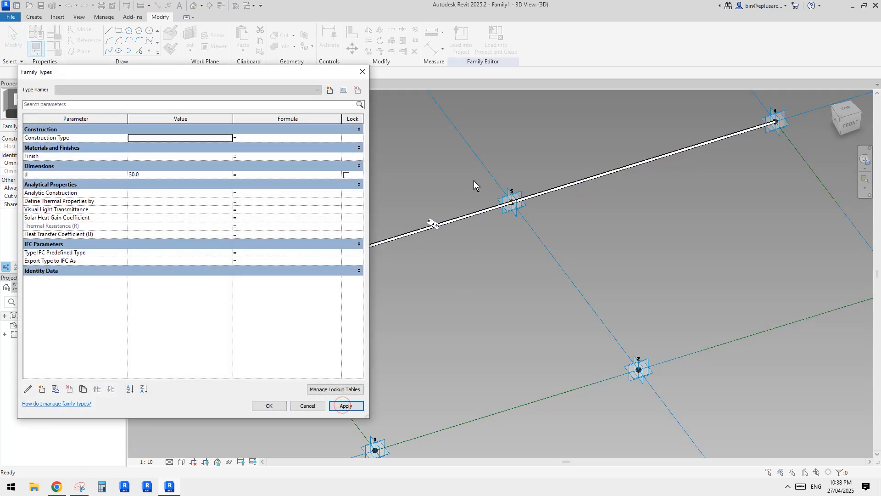
left_click(147, 176)
type("40")
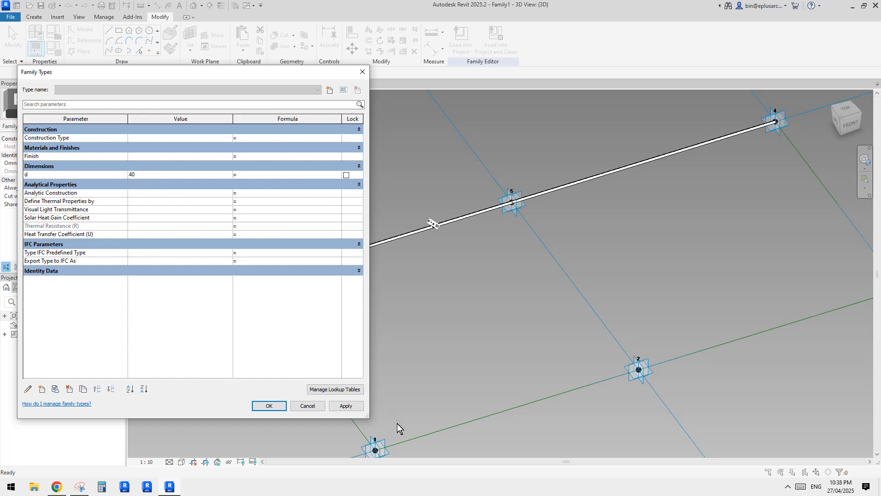
left_click(280, 409)
- Review the brick facade photo and layout sketch in Snipping Tool, and return to the Revit family
middle_click_drag(464, 340, 436, 320, "shift")
left_click(79, 488)
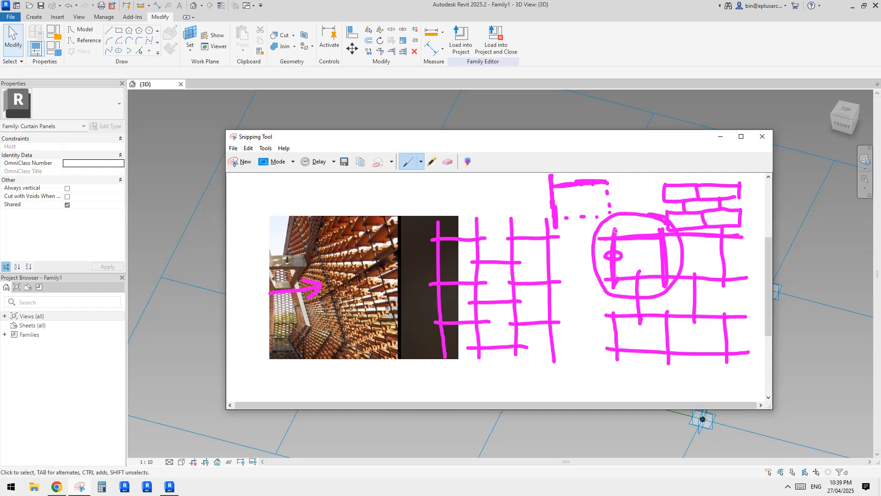
left_click(156, 309)
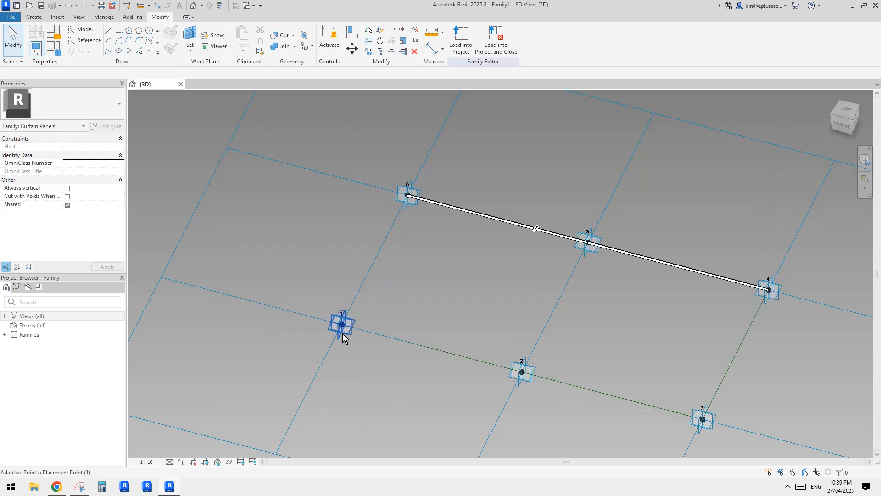
- Place a reference point on the reference line between points 1 and 6, closer to point 1
middle_click_drag(342, 328, 457, 274, "shift")
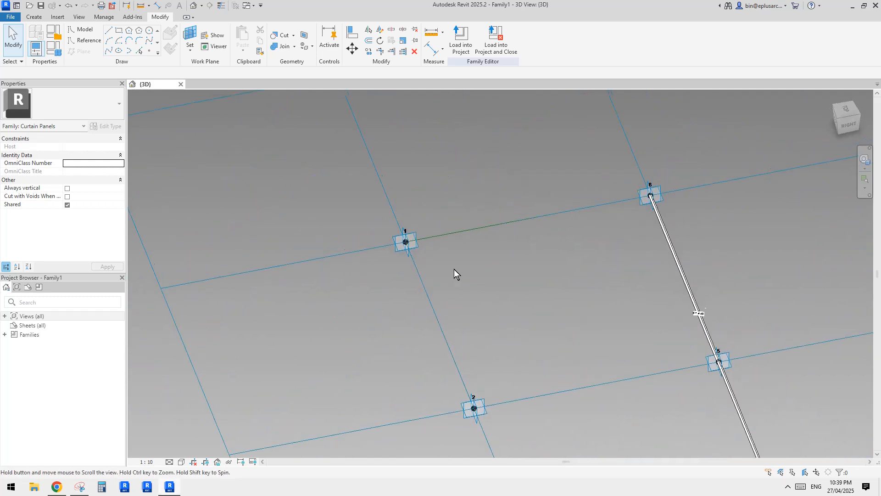
left_click(149, 50)
middle_click_drag(376, 156, 391, 163, "shift")
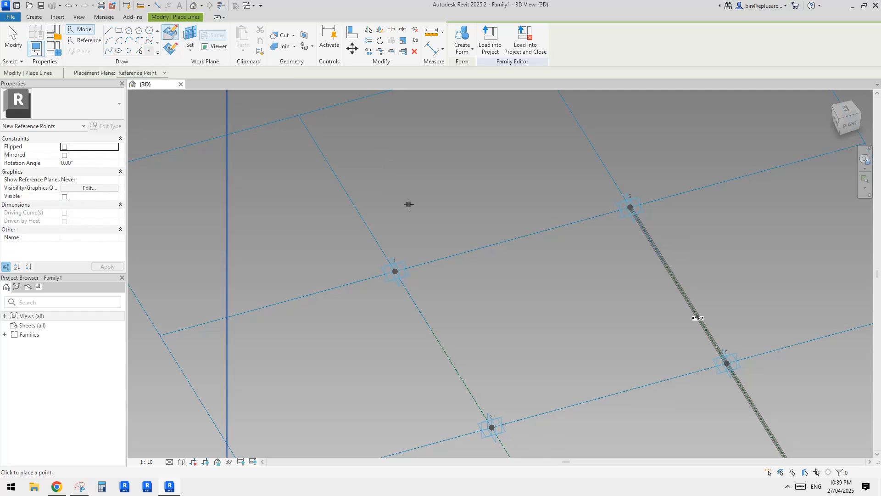
left_click(456, 248)
key("Escape")
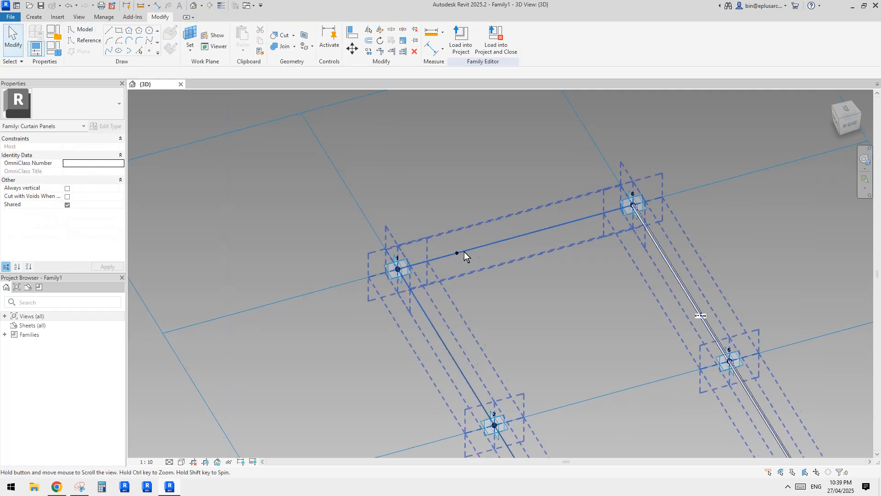
- Place a second reference point at the same location near point 1, hosted on the first point's plane perpendicular to the line
middle_click_drag(464, 256, 489, 238, "shift")
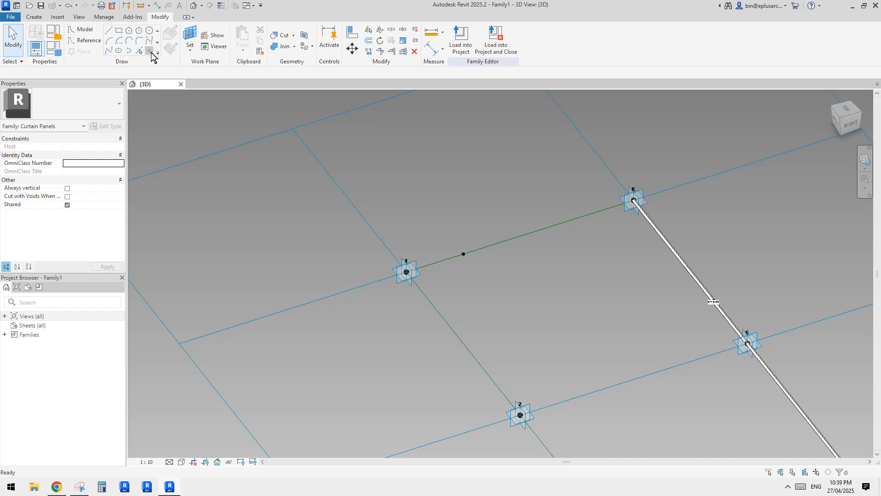
left_click(150, 52)
key("Escape")
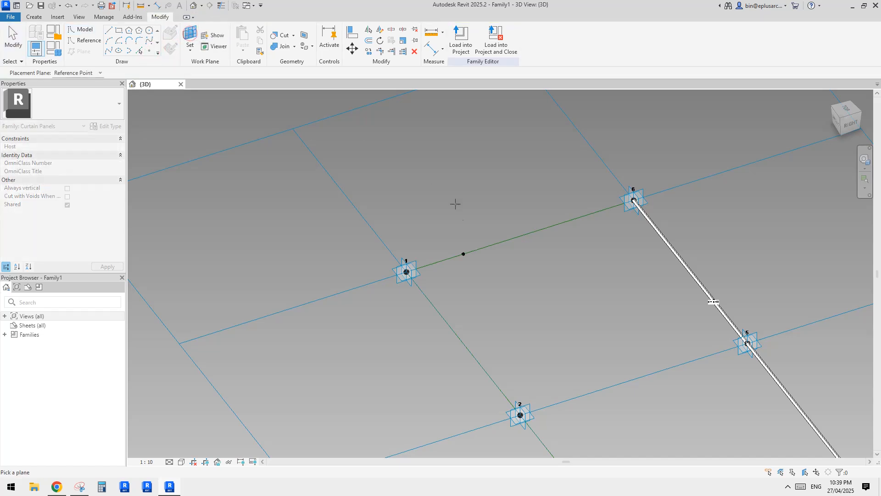
left_click(464, 252)
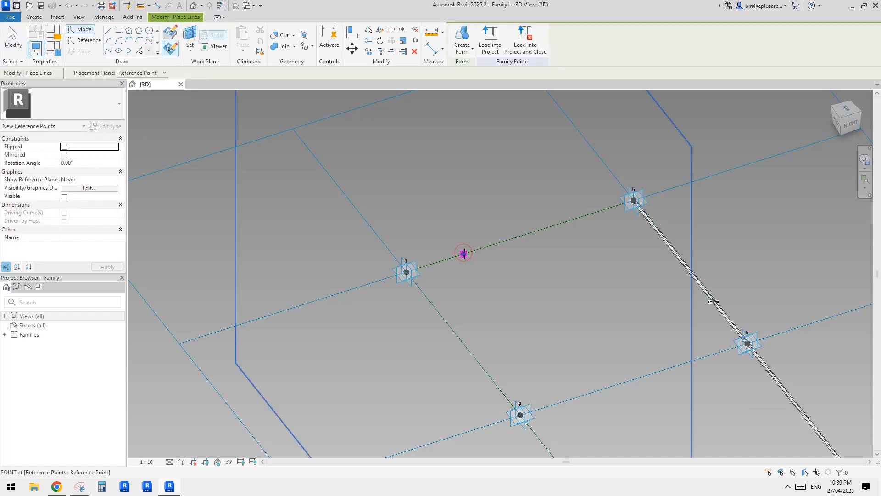
left_click(463, 254)
left_click(482, 271)
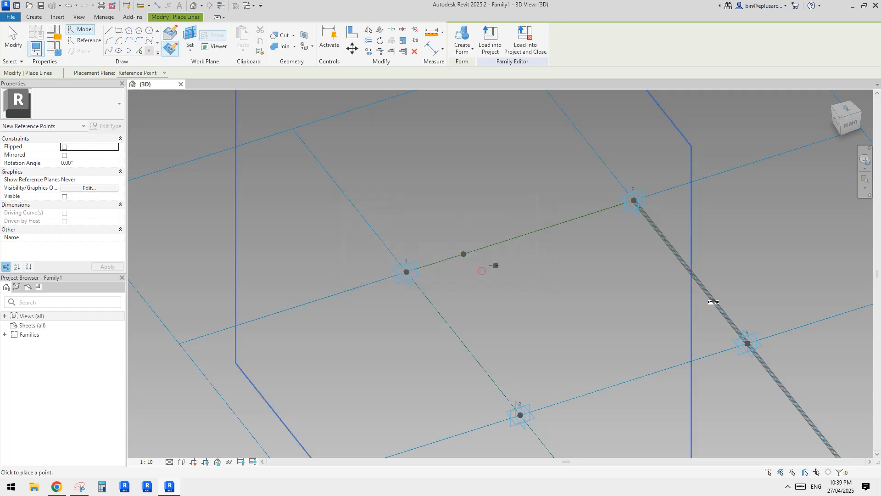
key("Escape")
- Set the offset of the hosted reference point near point 1 to 100 mm
left_click(464, 253)
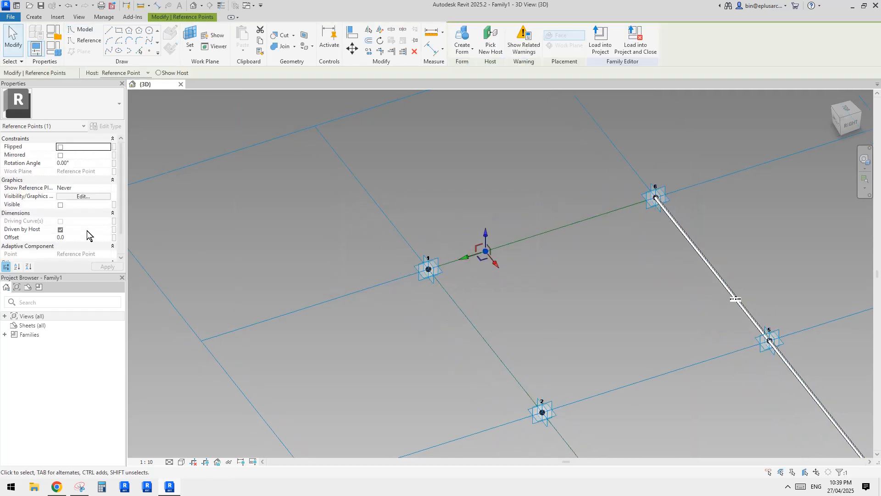
left_click(76, 235)
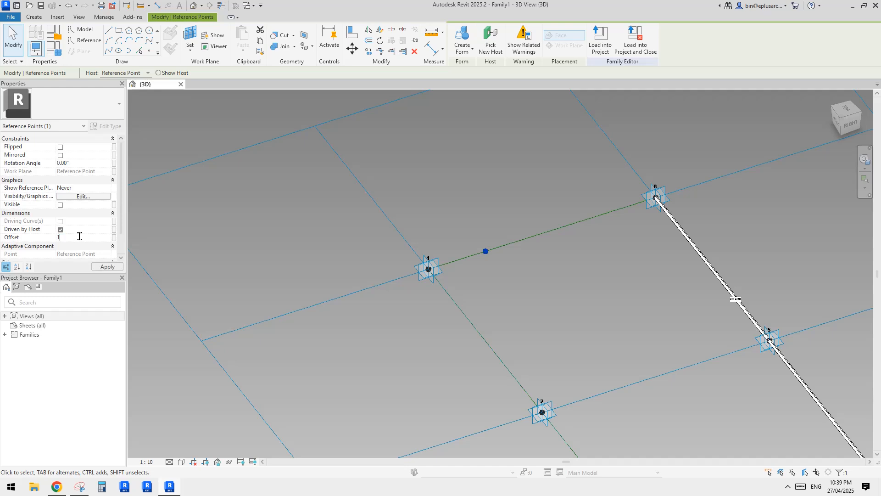
left_click(447, 203)
- Move the host reference point along its line to the end at point 1
scroll(490, 255, "up", 2)
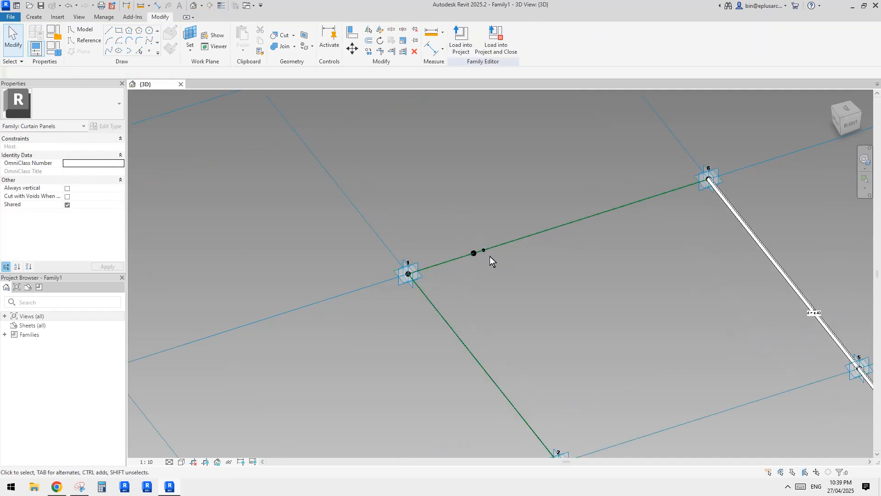
left_click_drag(485, 249, 376, 286)
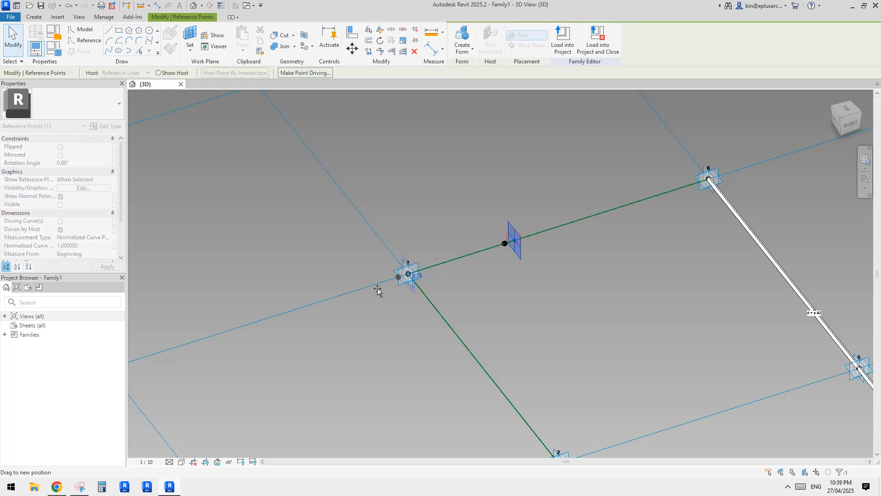
middle_click_drag(400, 304, 406, 267)
- Associate the offset of the hosted point beside point 1 with a new type family parameter named ofs
left_click(406, 266)
scroll(405, 240, "up", 2)
left_click_drag(383, 226, 409, 252)
scroll(255, 260, "down", 1)
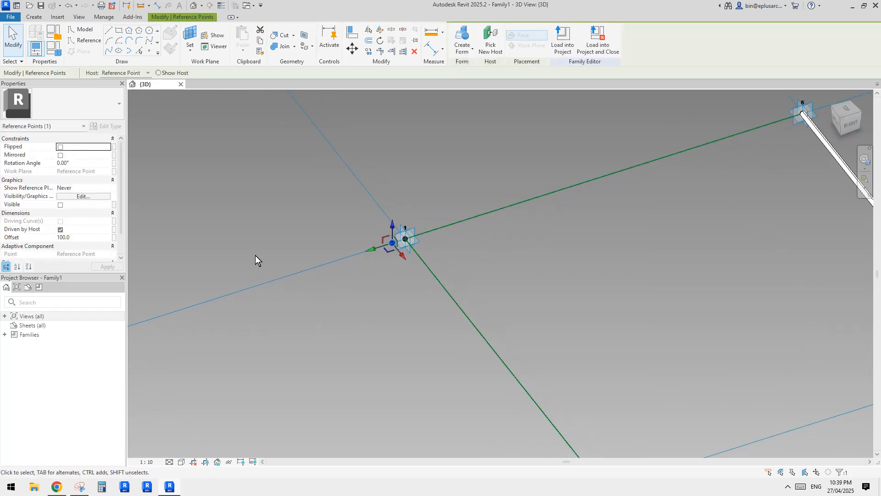
left_click(114, 237)
left_click(339, 319)
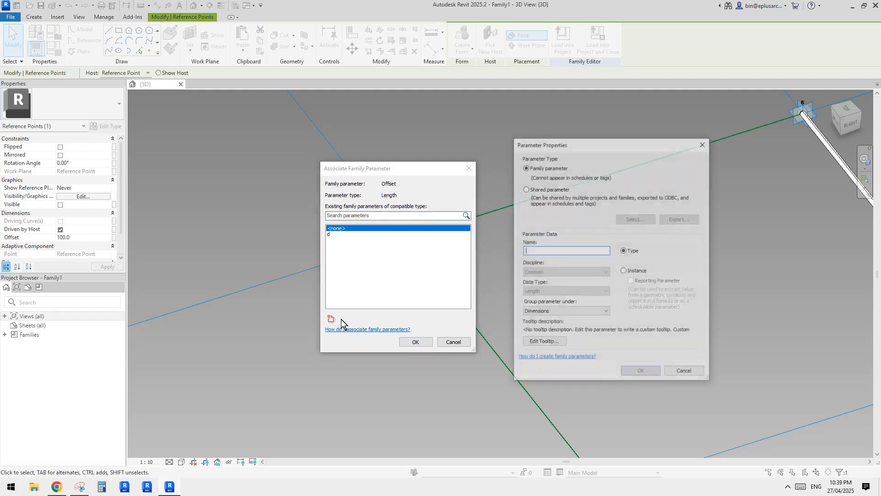
type("ofs")
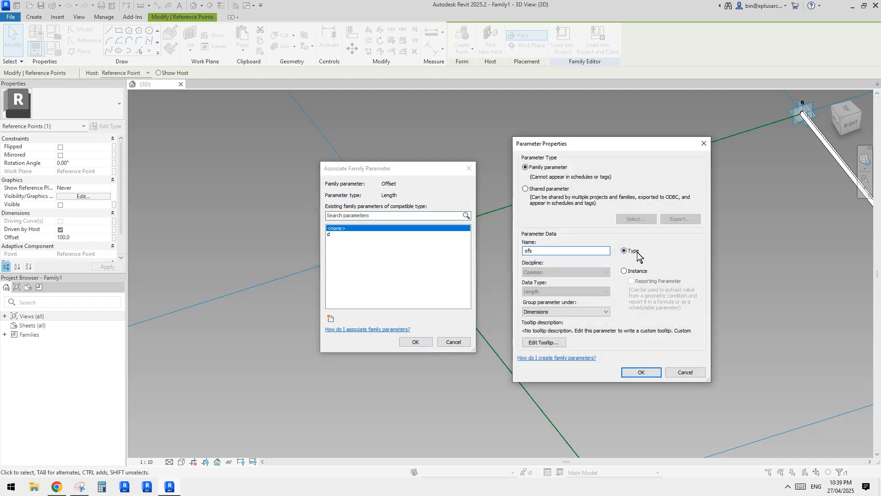
left_click(640, 372)
left_click(416, 342)
scroll(439, 319, "up", 2)
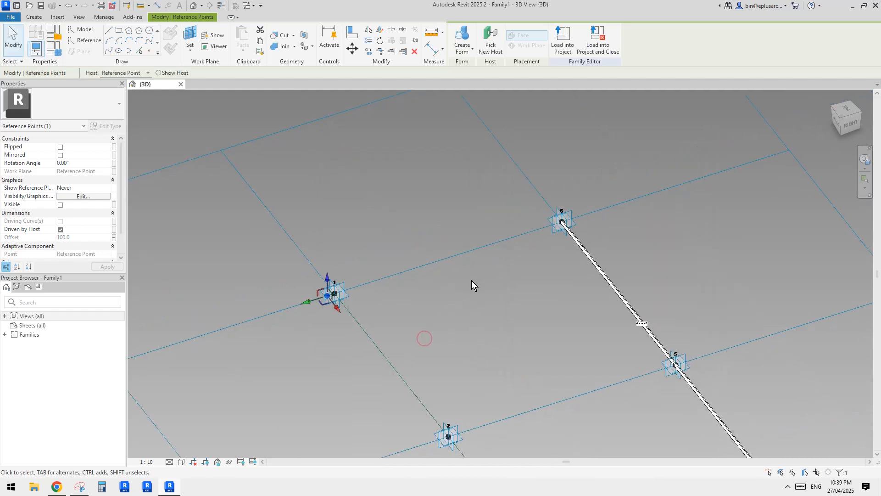
left_click(472, 280)
- Place a reference point on the line between points 1 and 6, closer to point 6
left_click(150, 50)
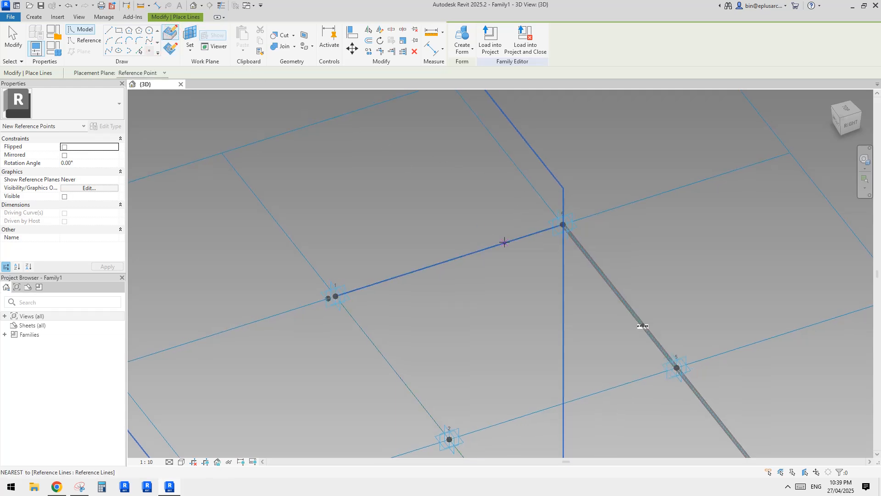
left_click(504, 242)
key("Escape")
- Place another reference point on the one near point 6, hosted on its plane perpendicular to the line
left_click(149, 49)
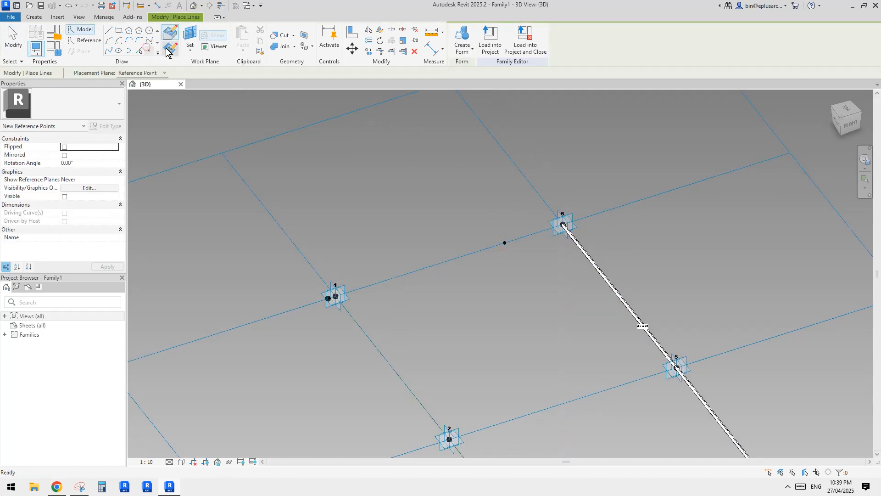
left_click(186, 43)
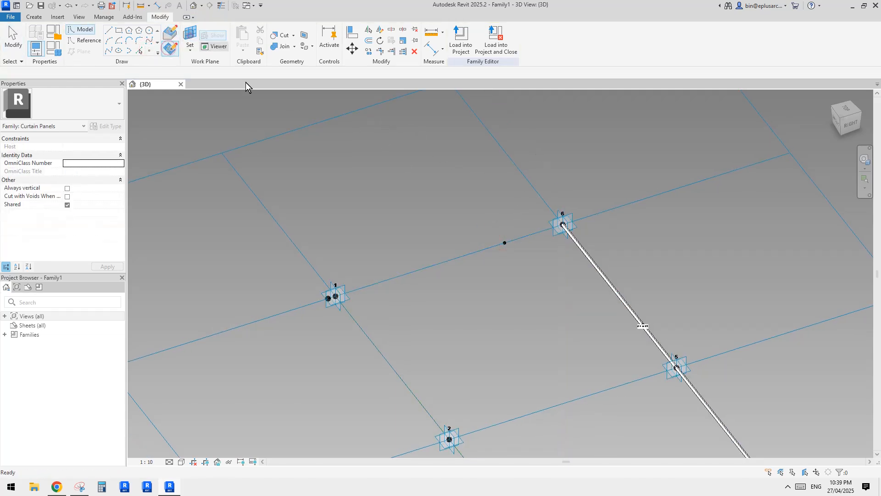
left_click(505, 242)
middle_click_drag(525, 259, 525, 259)
left_click(504, 242)
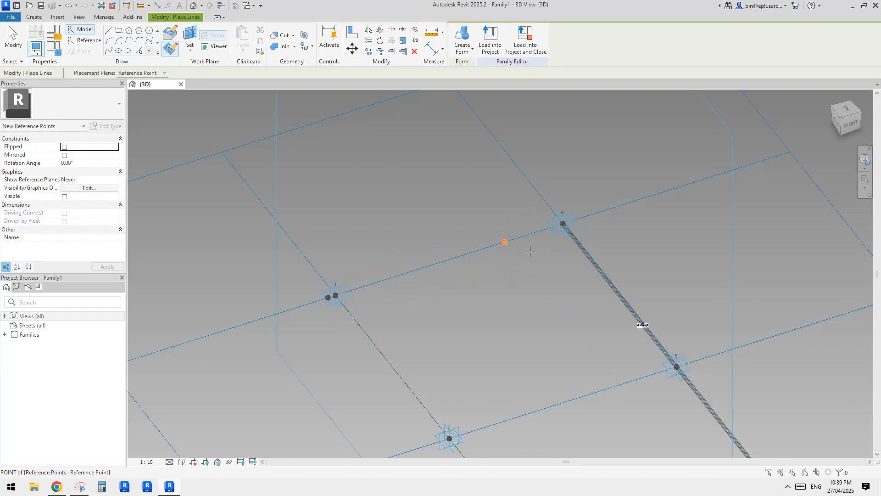
left_click(488, 270)
key("Escape")
- Offset the hosted point near point 6 by about 373 mm from its host, along the line towards point 1
left_click(505, 242)
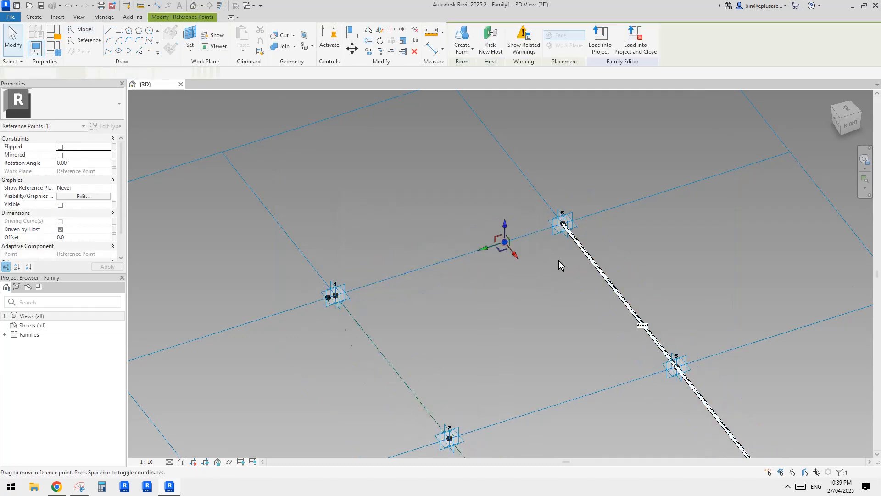
middle_click_drag(558, 260, 503, 251, "shift")
mouse_move(503, 252)
left_mouse_down()
mouse_move(487, 250)
mouse_move(498, 253)
left_mouse_up()
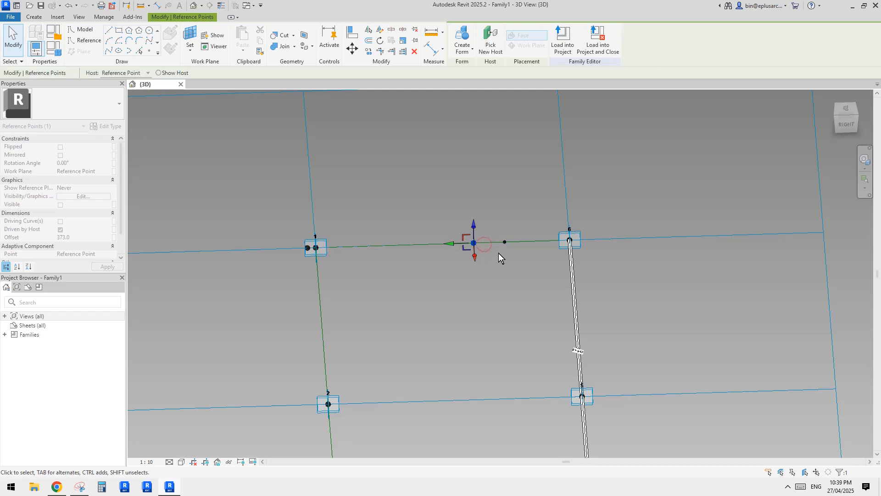
- Flip the orientation of the host reference point near point 6
left_click(505, 242)
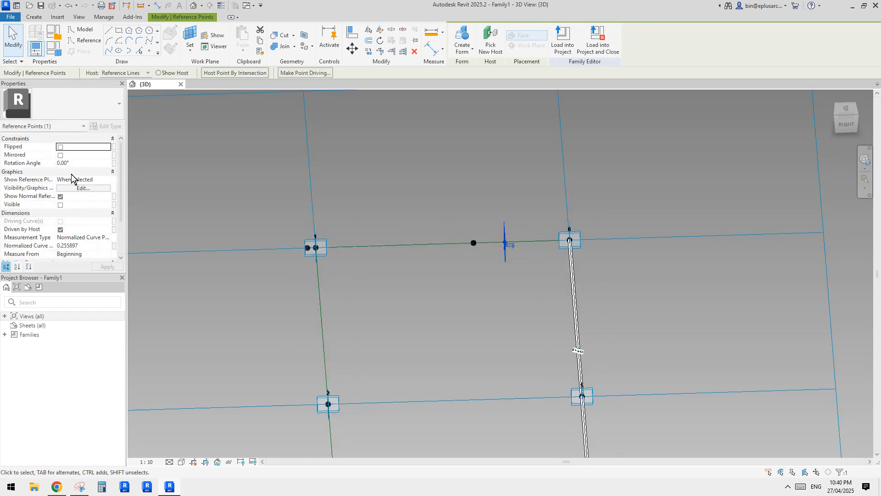
left_click(60, 147)
left_click(517, 254)
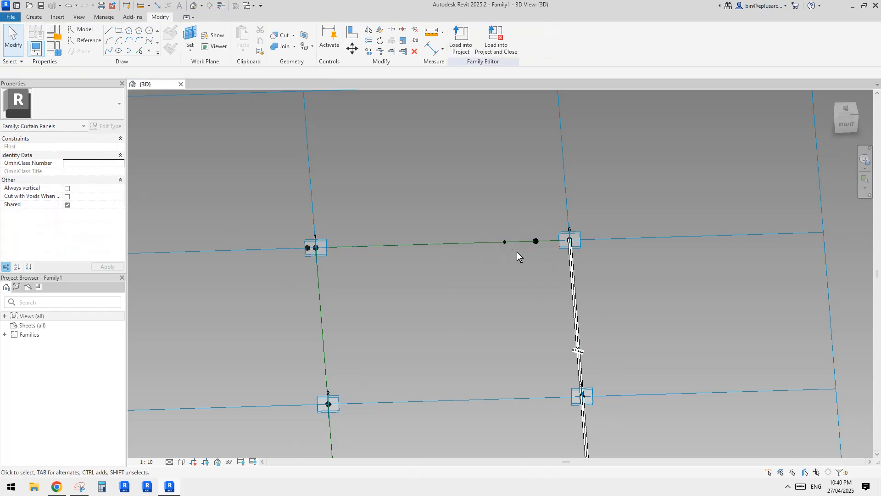
- Link the offset of the hosted point near point 6 to the existing 100 mm offset parameter
left_click(505, 243)
middle_click_drag(506, 244, 514, 248, "shift")
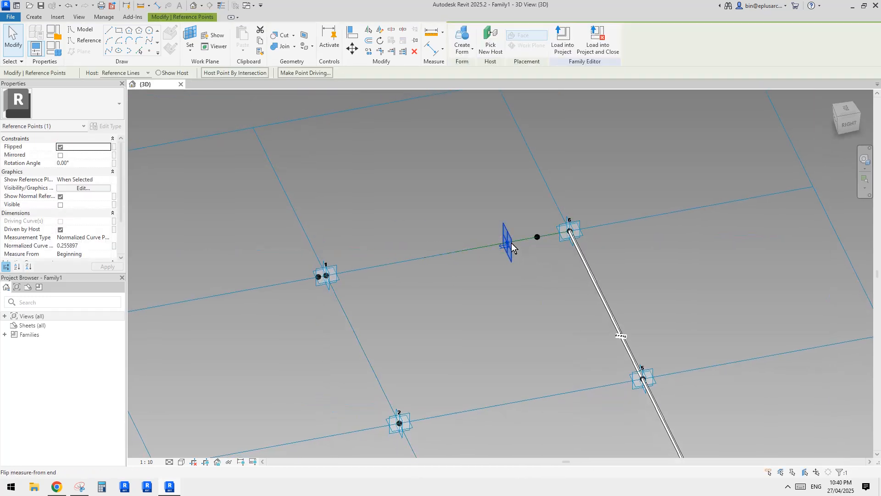
left_click(537, 237)
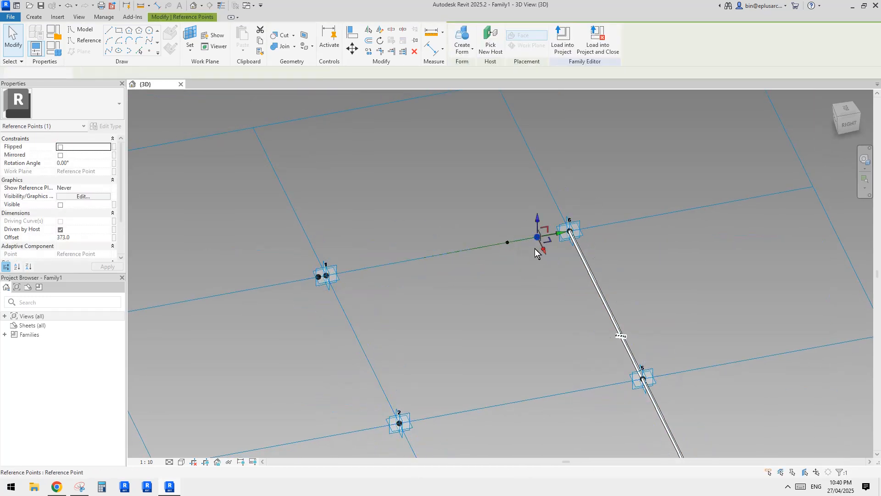
left_click(114, 238)
left_click(338, 244)
left_click(426, 341)
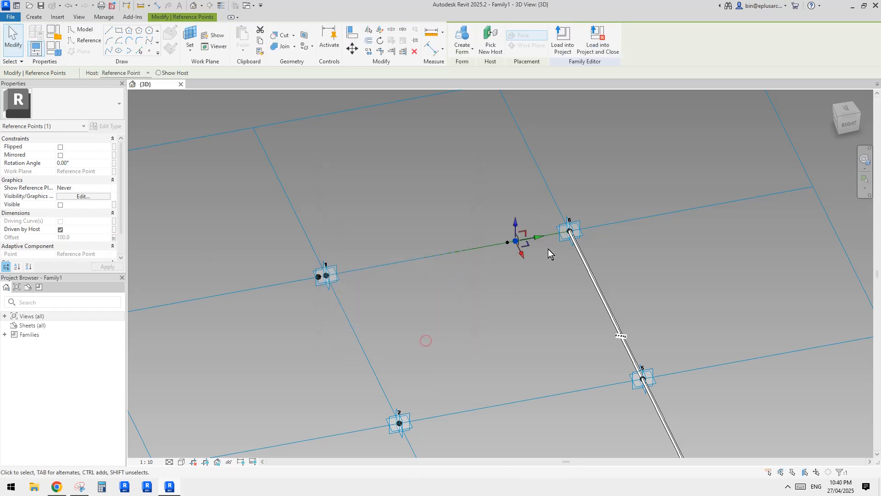
key("Escape")
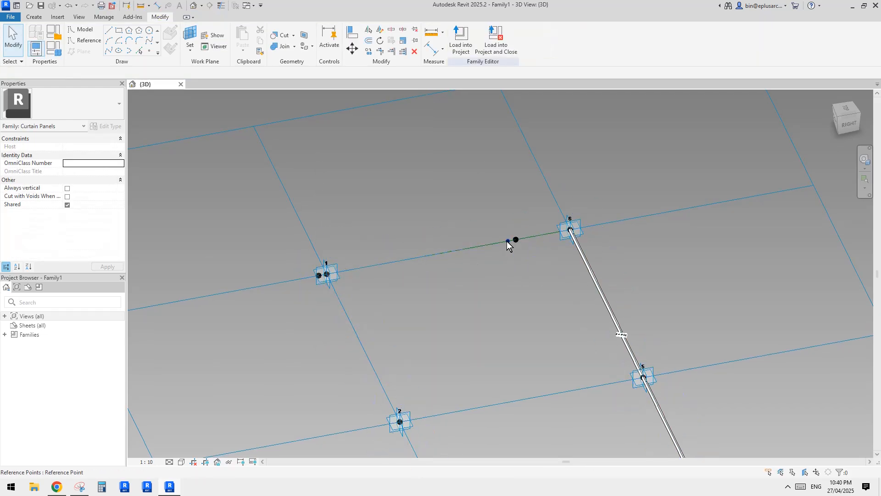
- Move the host reference point along the line to its end at placement point 6
left_click_drag(507, 241, 588, 248)
left_click(564, 254)
scroll(569, 238, "up", 3)
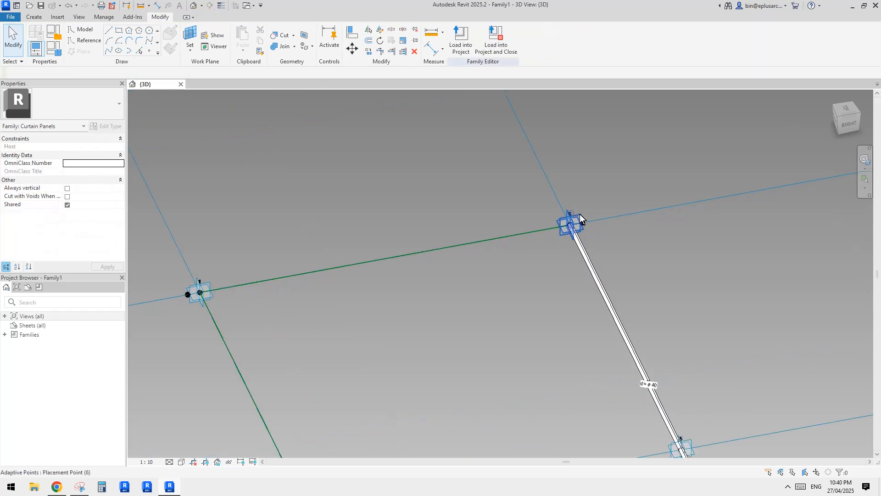
- Create a spline through the two offset points beyond placement points 1 and 6
left_click_drag(575, 202, 600, 237)
scroll(555, 242, "down", 1)
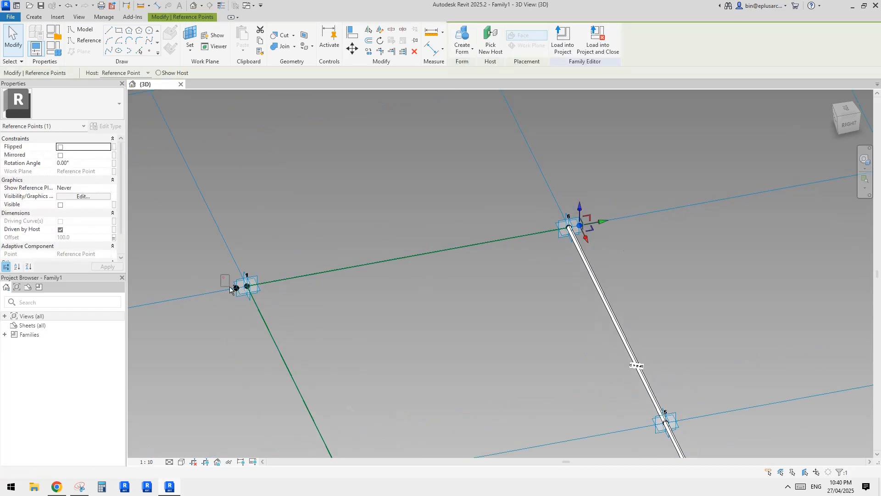
left_click(237, 288, "ctrl")
left_click(108, 51)
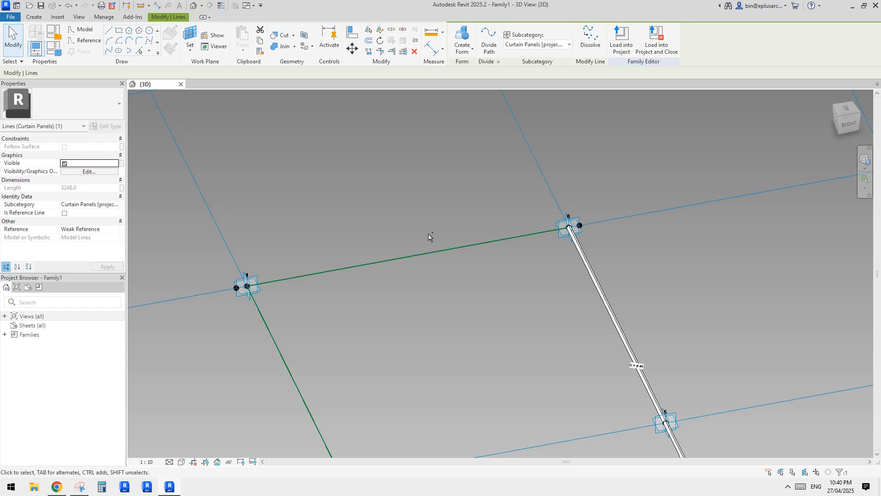
- Convert the new line between the two offset points into a reference line
scroll(212, 297, "up", 3)
scroll(273, 279, "up", 3)
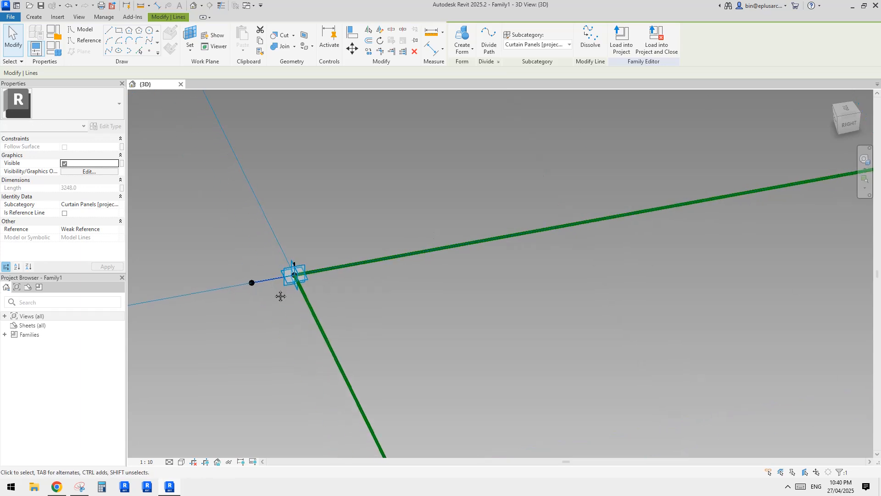
scroll(270, 286, "up", 3)
left_click(270, 287)
left_click(272, 270)
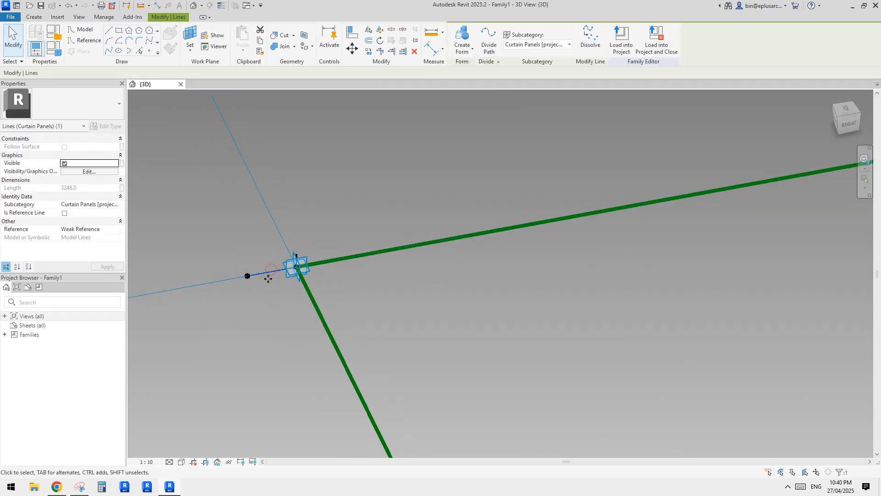
left_click(65, 214)
scroll(294, 221, "down", 3)
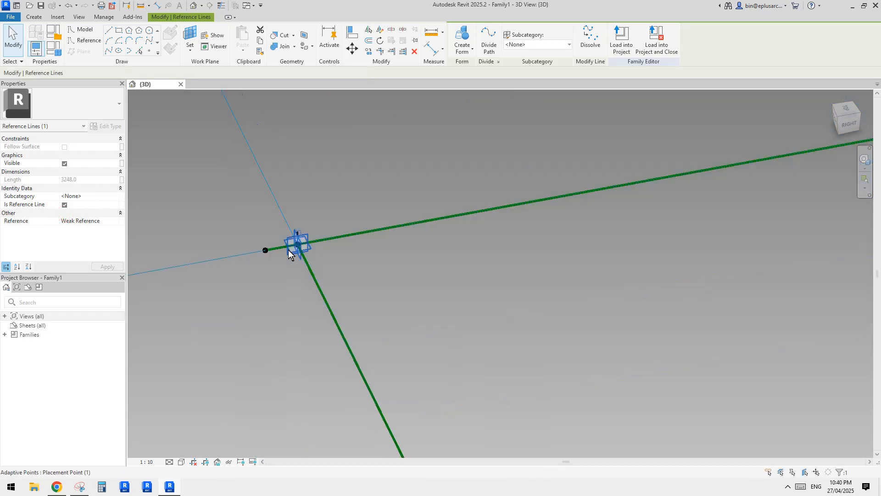
key("Escape")
- Switch to Chrome to check the brick facade reference photo and return to the Revit family
scroll(290, 246, "down", 3)
middle_click_drag(290, 246, 329, 236)
scroll(310, 232, "up", 1)
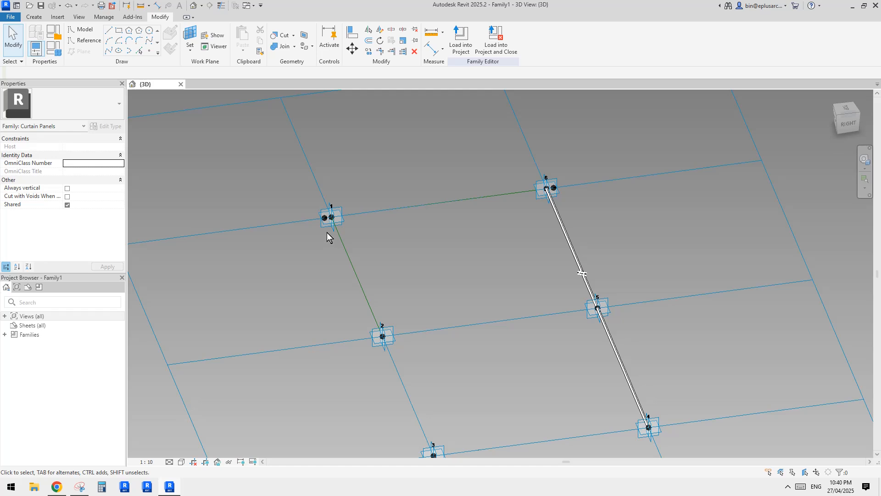
scroll(326, 233, "up", 5)
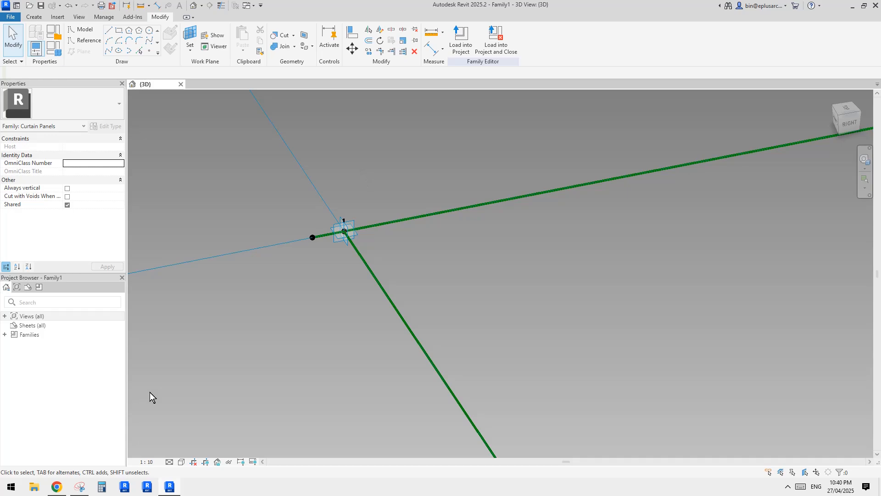
left_click(57, 488)
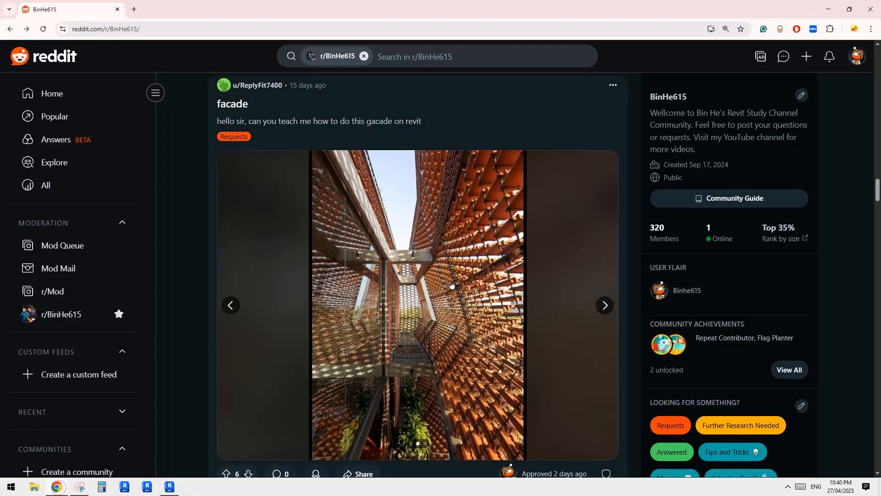
left_click(170, 486)
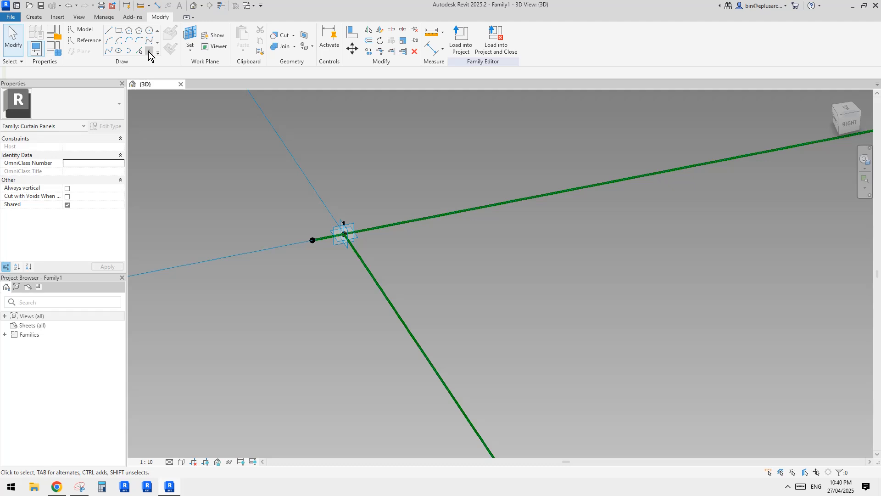
- Place a reference point on the new reference line between point 1 and its offset point
left_click(149, 51)
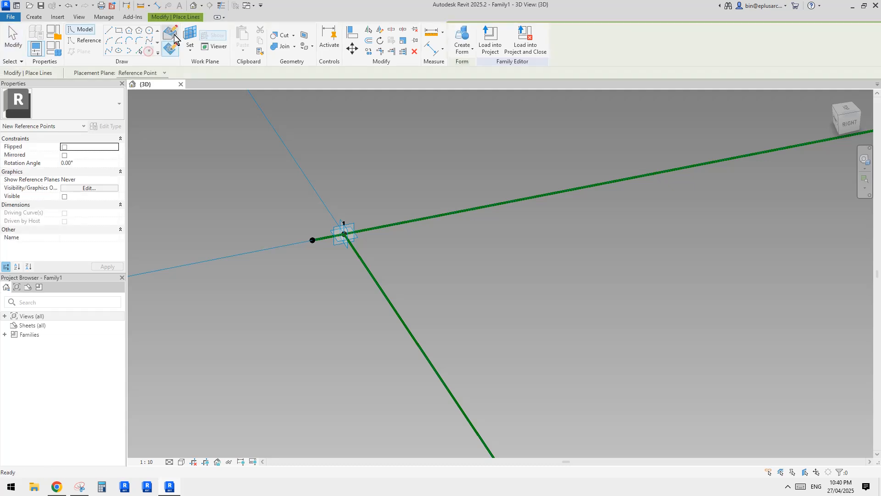
left_click(326, 239)
key("Escape")
middle_click_drag(325, 240, 253, 183, "shift")
- Draw a vertical reference line about 560 mm long upward from the new point beside point 1, on that point's work plane
left_click(150, 51)
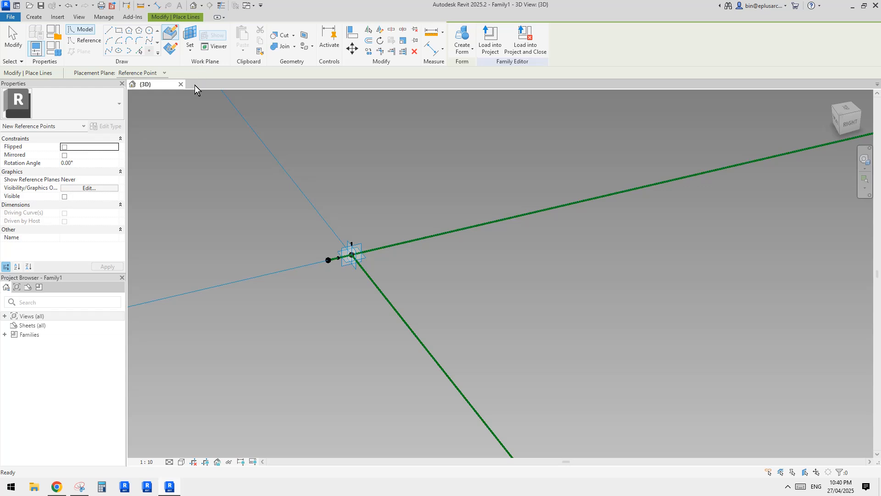
left_click(109, 30)
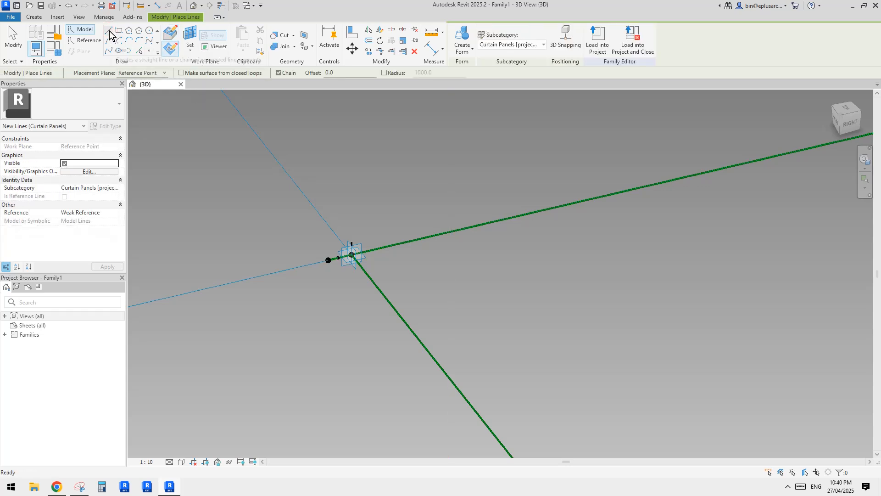
left_click(84, 41)
key("Escape")
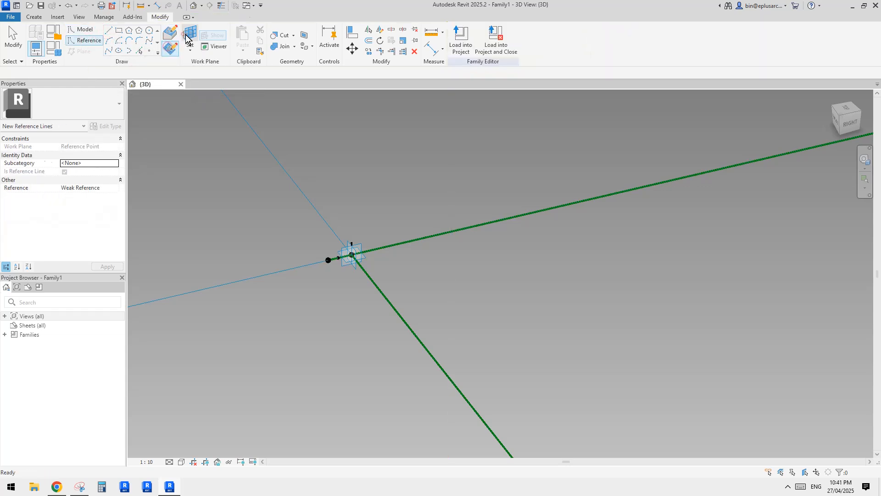
key("r")
key("p")
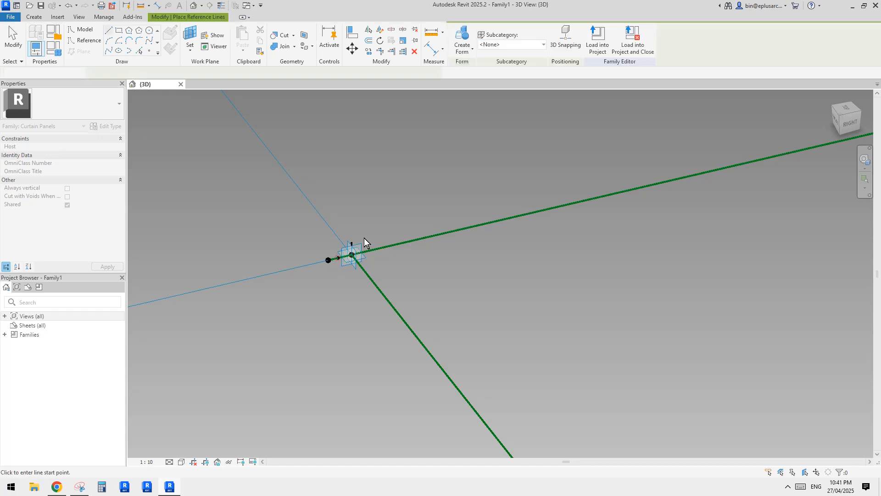
left_click(339, 257)
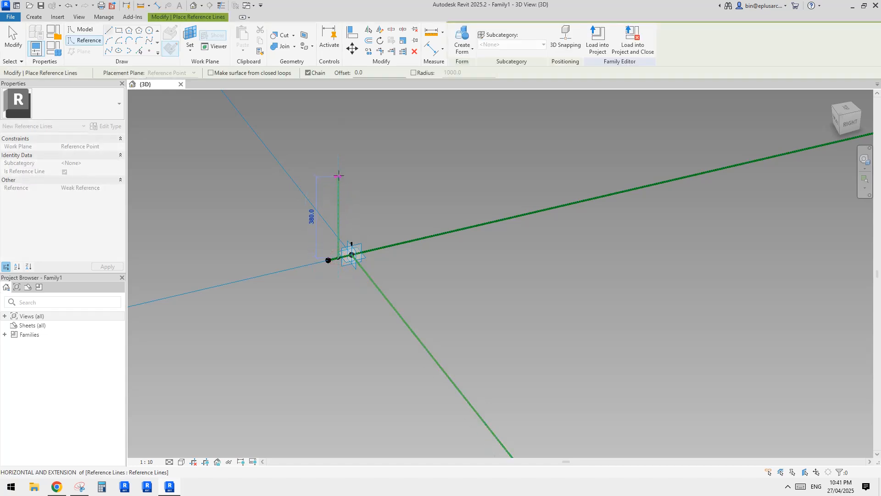
scroll(340, 181, "down", 1)
middle_click_drag(341, 189, 351, 268)
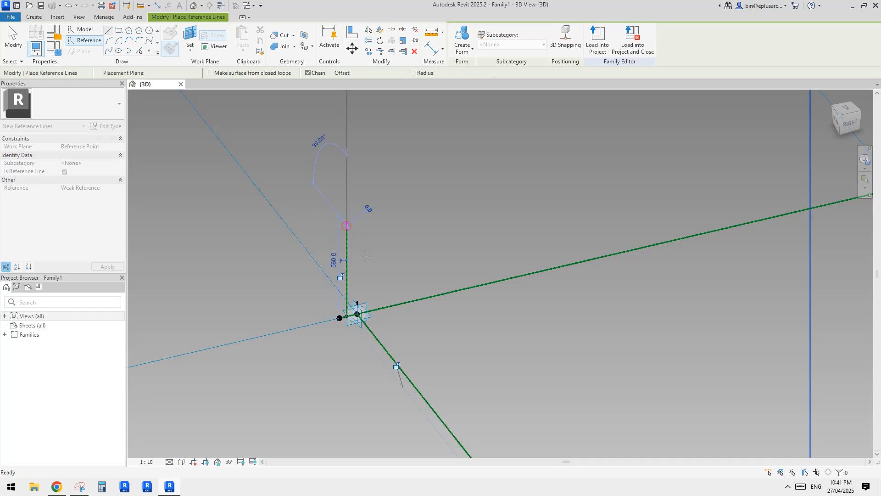
key("Escape")
key("Escape")
- Examine the brick layout in the facade reference photos in Chrome, comparing it with the tile pattern grid in Revit
scroll(353, 244, "down", 3)
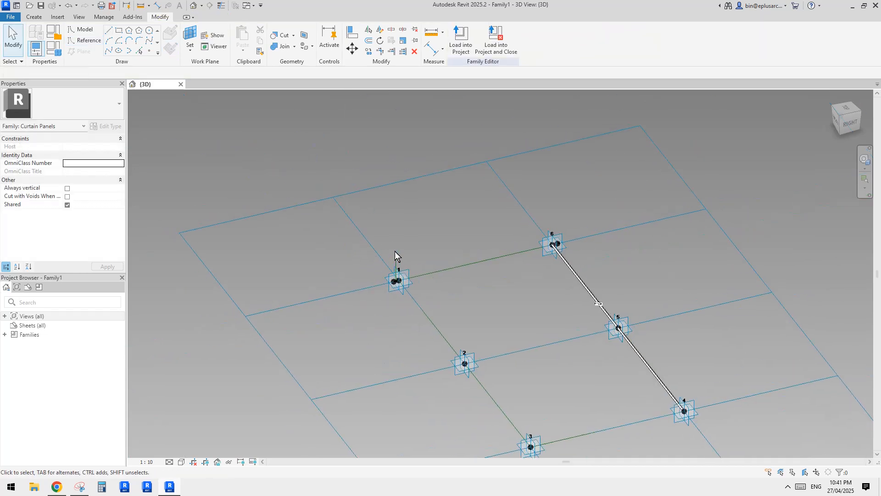
left_click(407, 179)
scroll(519, 312, "down", 1)
middle_click_drag(519, 313, 475, 242)
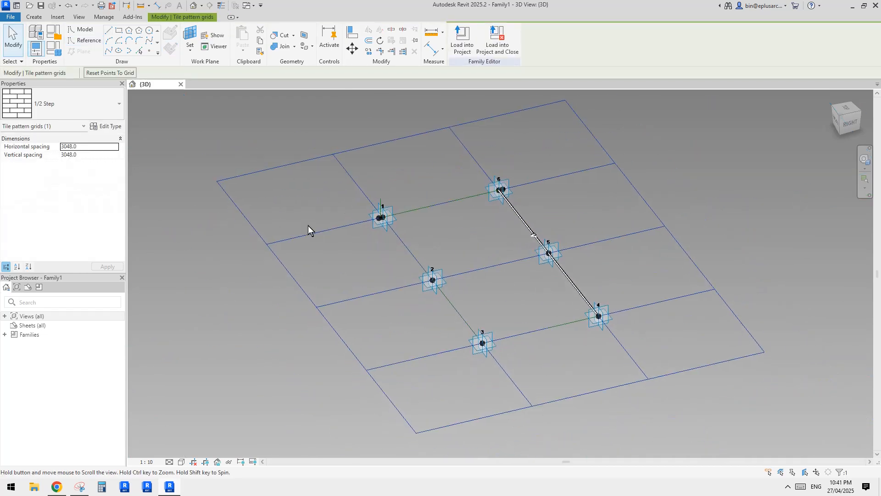
left_click(269, 248)
middle_click_drag(269, 247, 313, 255, "shift")
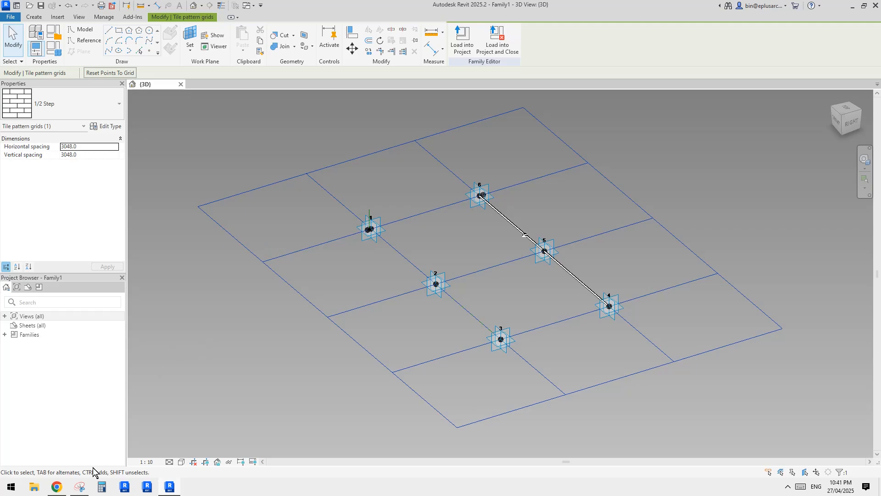
left_click(57, 487)
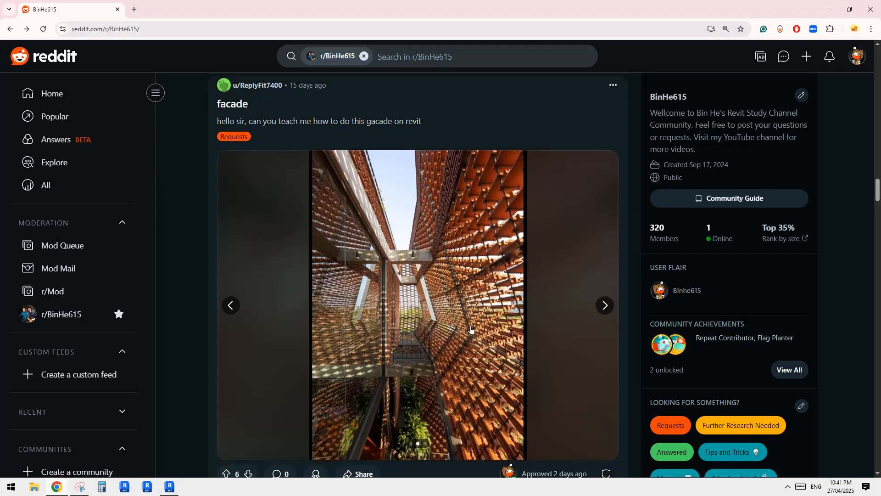
left_click(605, 305)
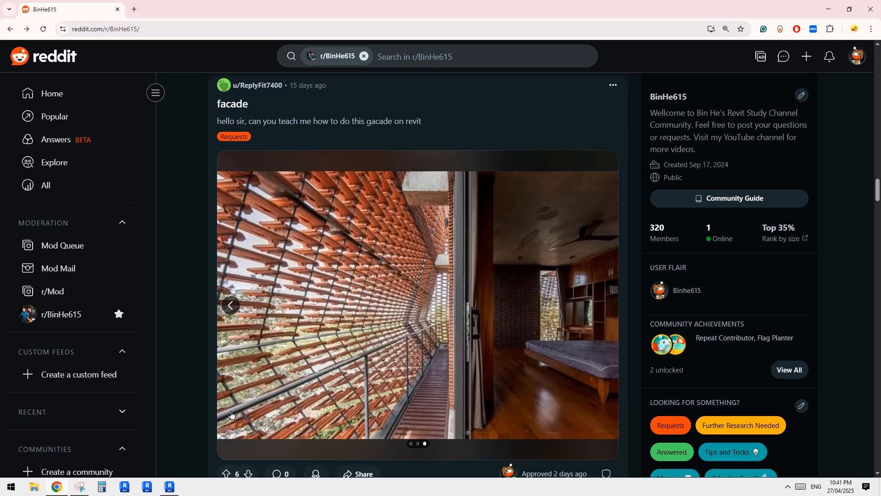
left_click(171, 488)
middle_click_drag(516, 317, 531, 329, "shift")
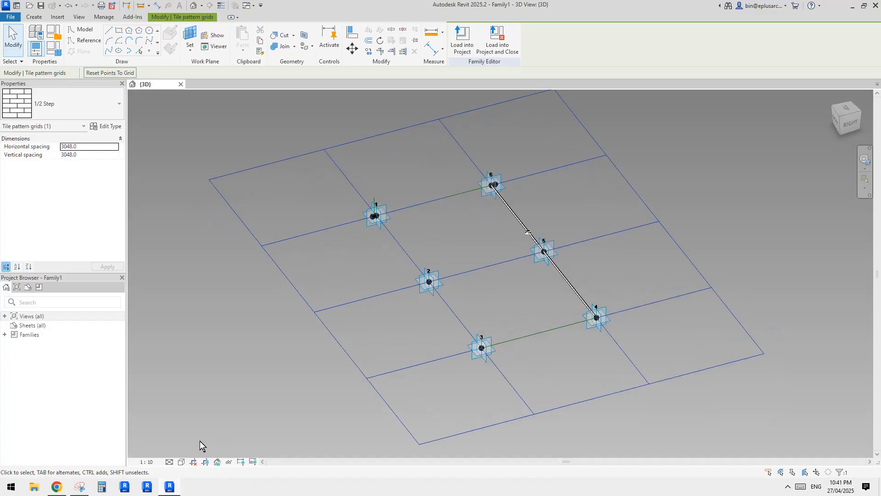
left_click(56, 487)
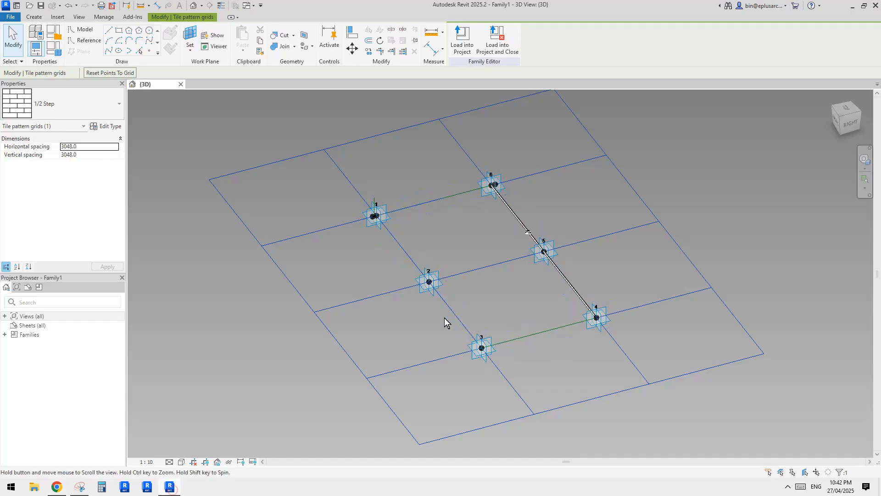
- Set the tile pattern grid's horizontal spacing to 200 mm
scroll(477, 310, "down", 2)
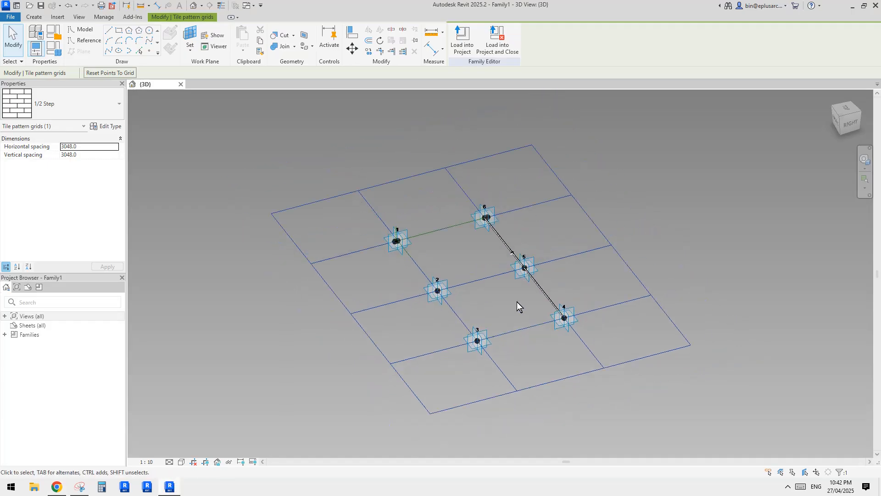
middle_click_drag(551, 290, 548, 283, "shift")
left_click(589, 242)
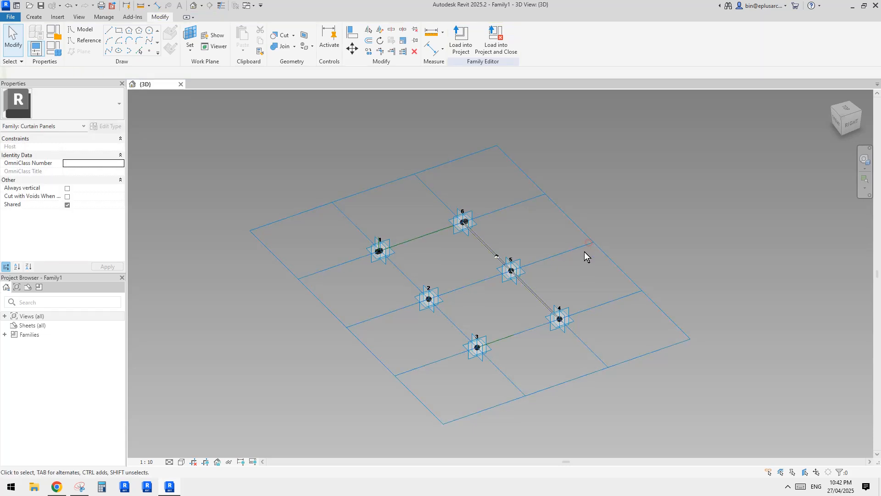
left_click(614, 256)
middle_click_drag(615, 257, 622, 282, "shift")
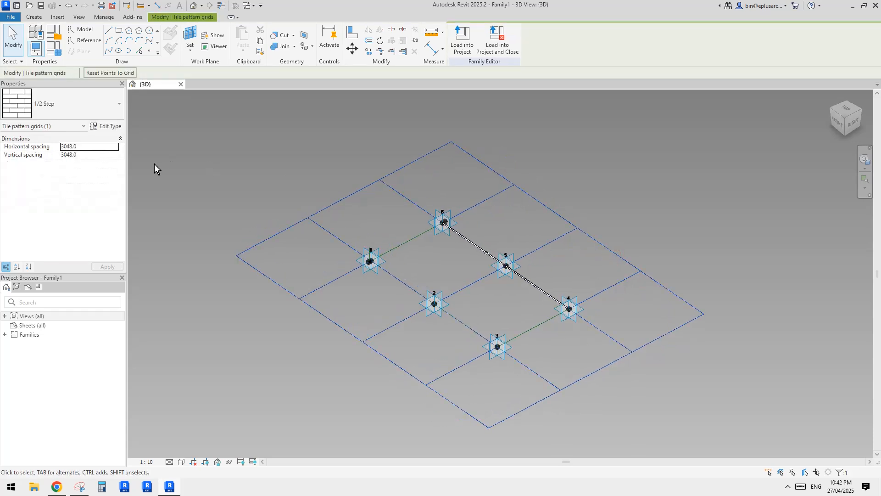
left_click(90, 147)
type("200")
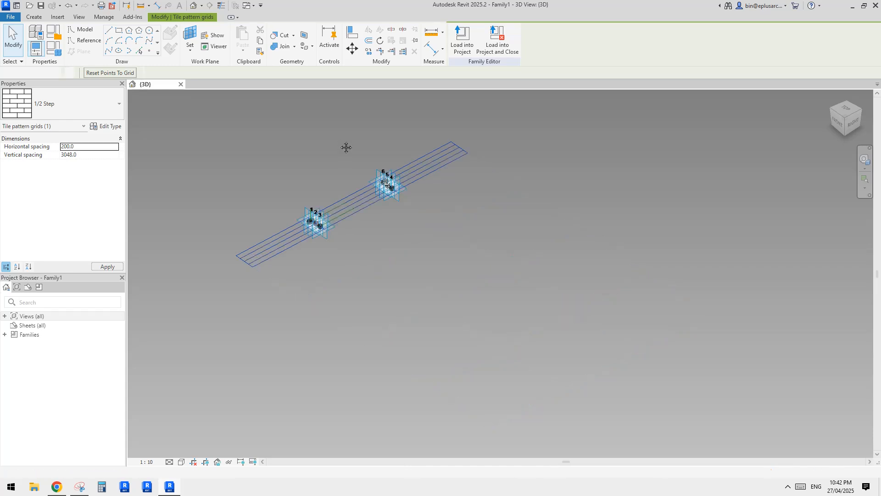
left_click(346, 148)
middle_click_drag(388, 200, 422, 234)
scroll(401, 229, "up", 6)
scroll(478, 205, "up", 2)
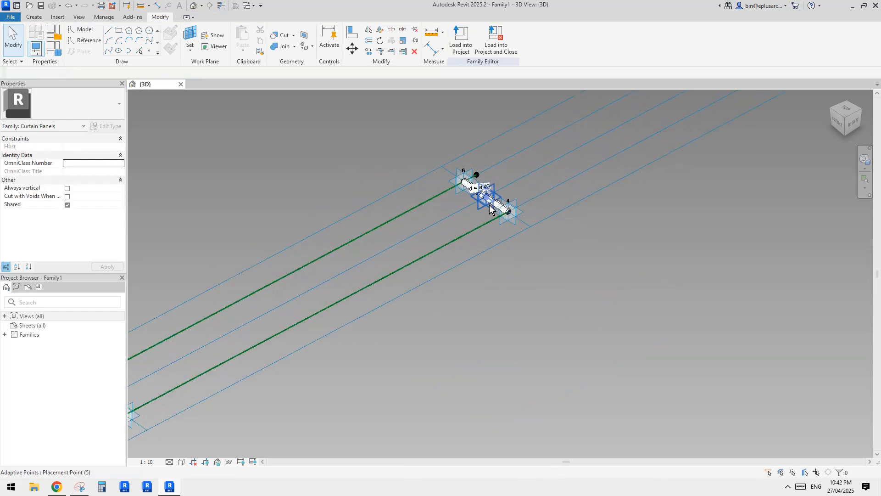
scroll(490, 204, "down", 2)
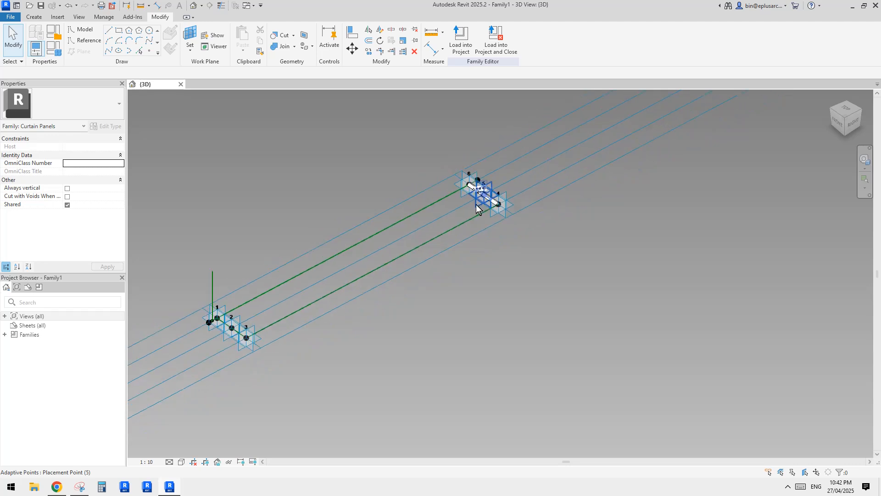
- Set the 1/2 Step tile pattern grid's vertical spacing to 200 mm
middle_click_drag(489, 204, 534, 249)
scroll(569, 203, "down", 2)
left_click(555, 193)
left_click(97, 155)
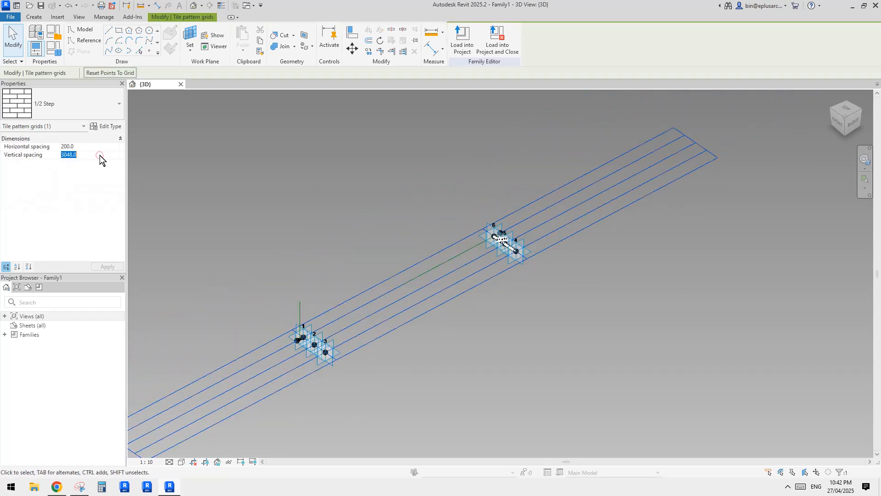
type("200")
left_click(598, 178)
middle_click_drag(230, 356, 617, 186)
scroll(571, 287, "up", 6)
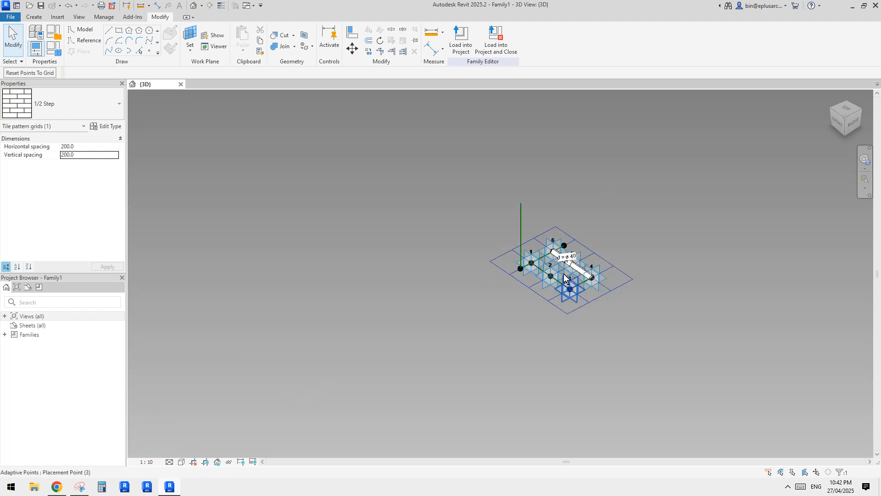
scroll(601, 273, "up", 2)
scroll(512, 308, "down", 3)
middle_click_drag(512, 308, 502, 332)
middle_click_drag(490, 368, 459, 236)
scroll(459, 236, "down", 1)
middle_click_drag(398, 321, 400, 304)
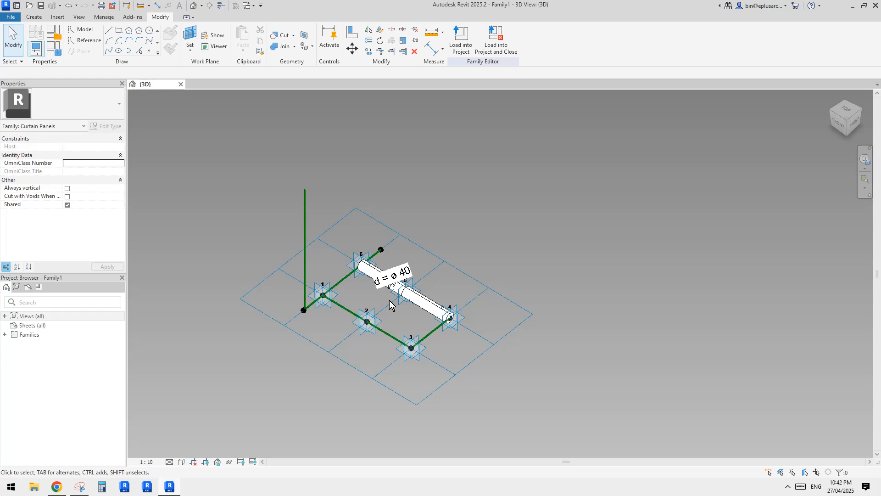
- Compare the grid with the facade reference photo in Chrome and set its vertical spacing to 400 mm in Revit
left_click(63, 487)
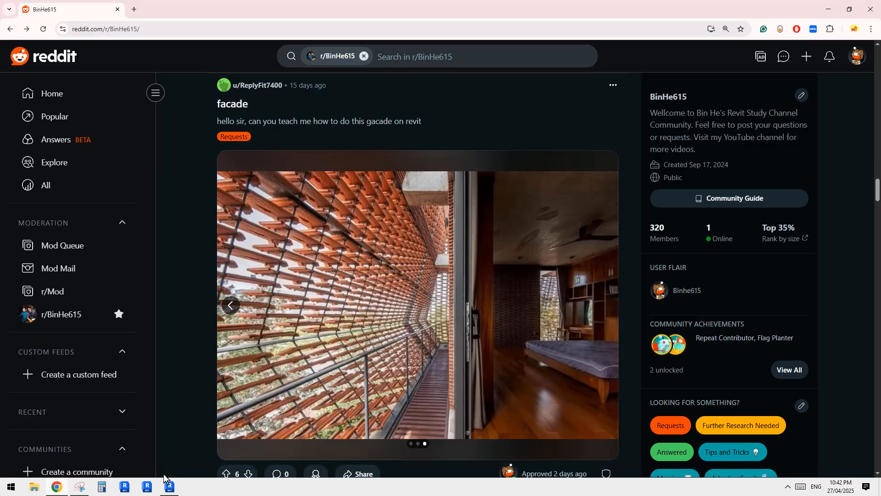
key("alt+Tab")
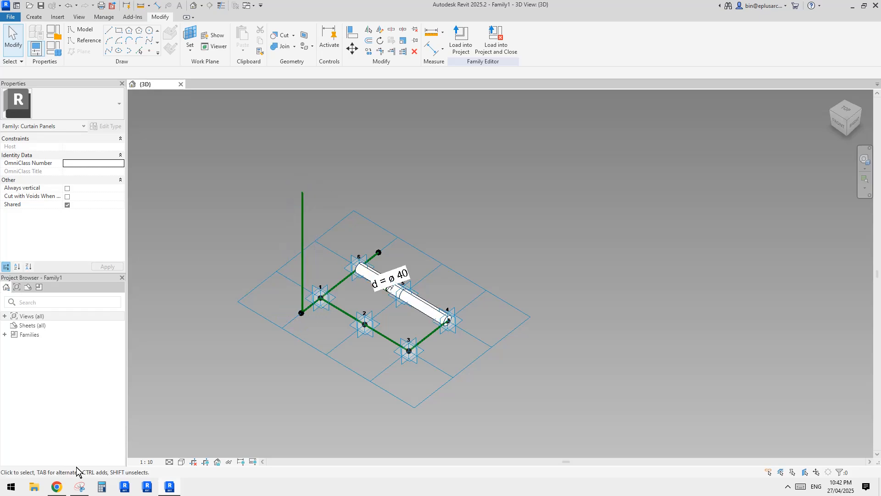
left_click(56, 487)
left_click(168, 488)
left_click(480, 311)
left_click(80, 155)
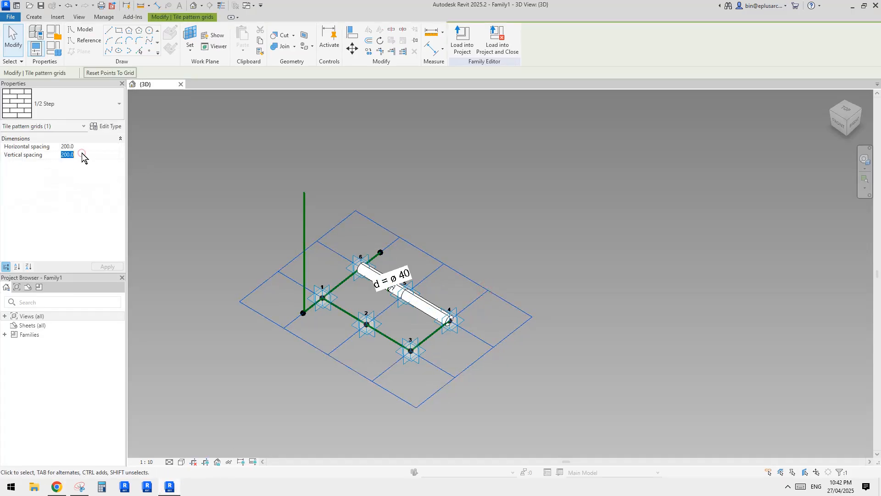
type("400")
left_click(420, 215)
middle_click_drag(466, 225, 457, 252)
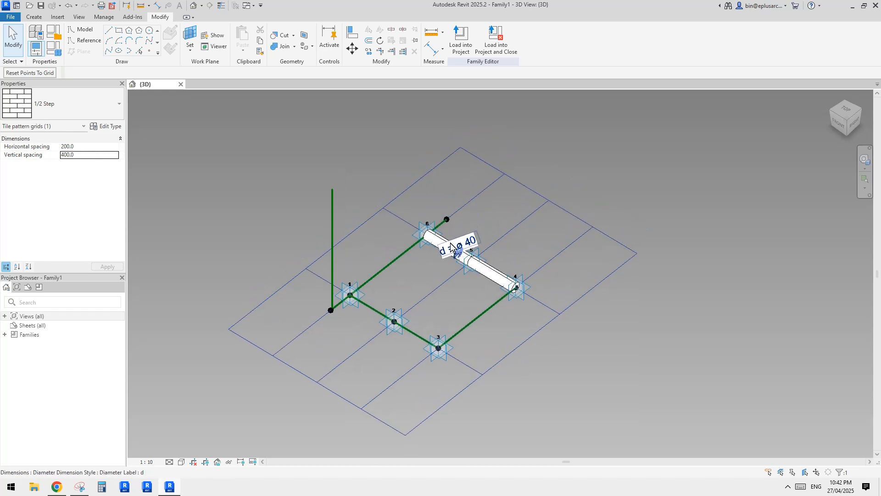
scroll(454, 254, "up", 1)
middle_click_drag(517, 238, 558, 236, "shift")
middle_click_drag(514, 213, 439, 340)
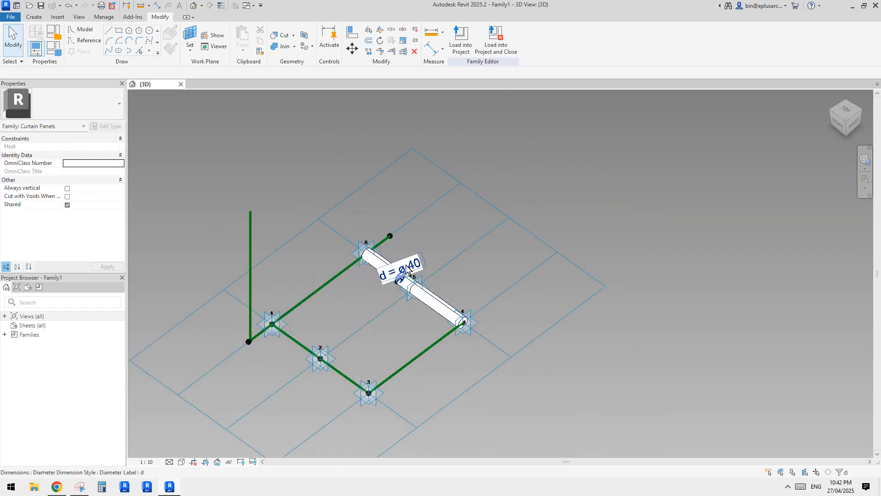
- Set the round bar's diameter parameter d to 15 mm in the family types
left_click(55, 48)
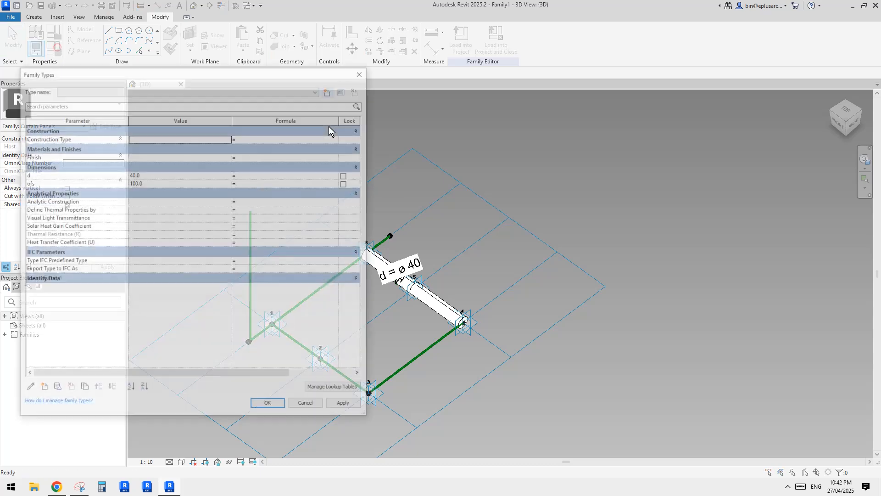
left_click(162, 174)
type("20")
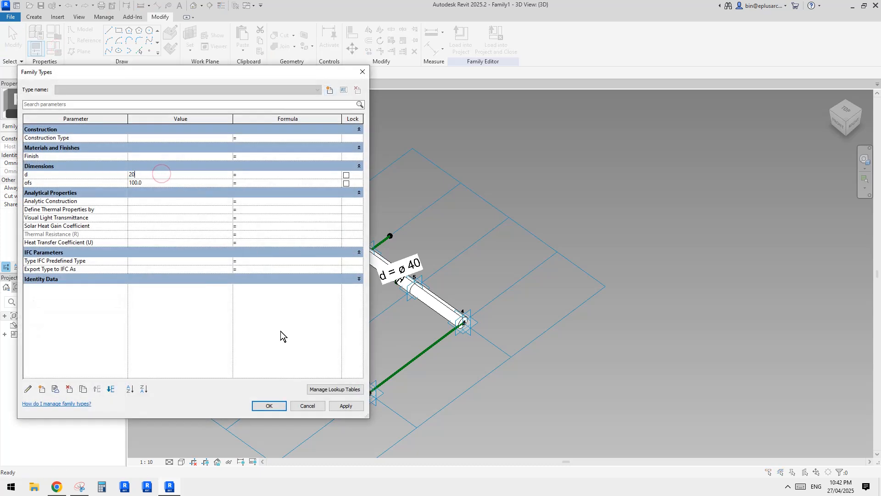
left_click_drag(146, 172, 105, 171)
type("15")
left_click(281, 404)
middle_click_drag(448, 336, 403, 257, "shift")
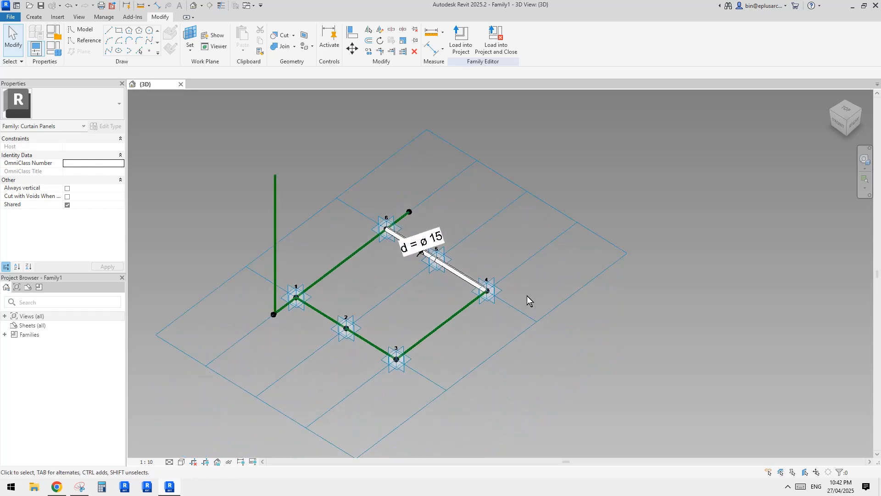
- Recheck the facade photo in Chrome, and set the tile pattern grid to 100 mm horizontal and 500 mm vertical spacing in Revit
scroll(524, 314, "down", 2)
middle_click_drag(524, 315, 459, 330, "shift")
left_click(546, 280)
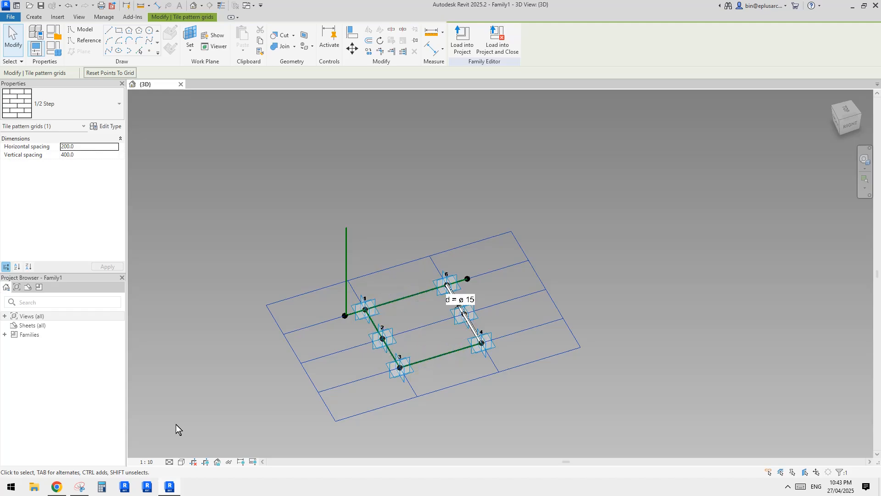
left_click(57, 487)
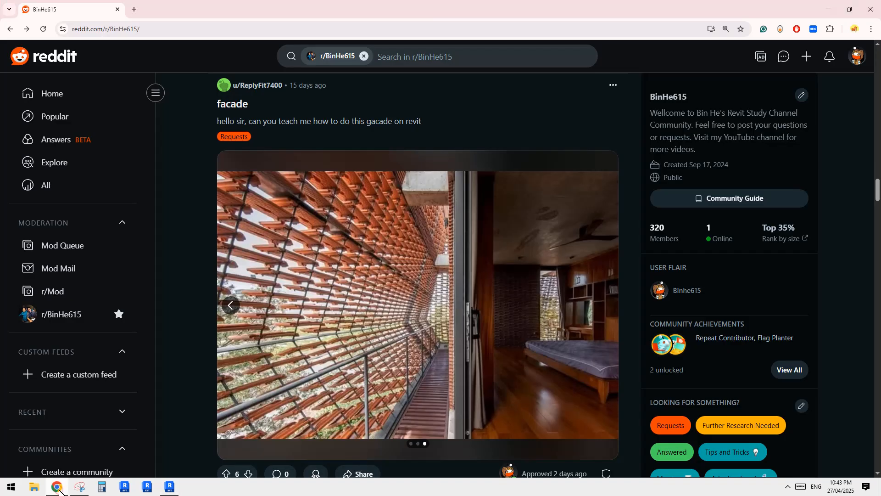
left_click(169, 487)
double_click(66, 146)
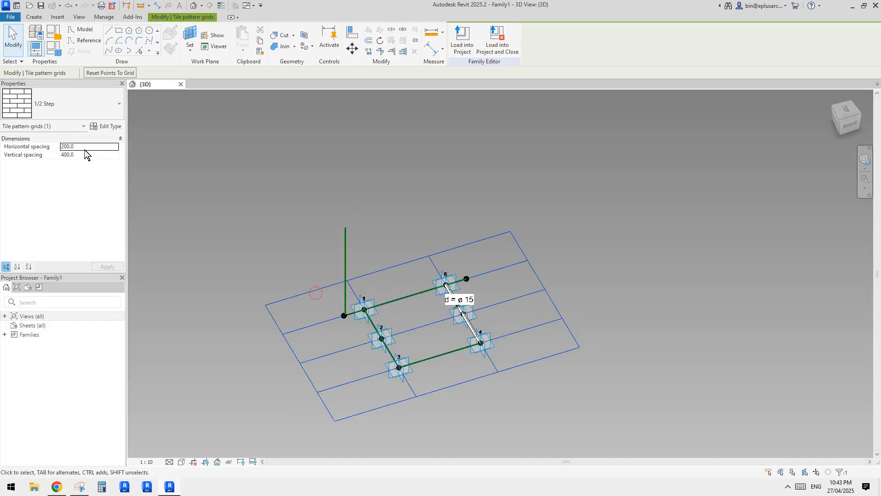
type("100")
left_click(83, 157)
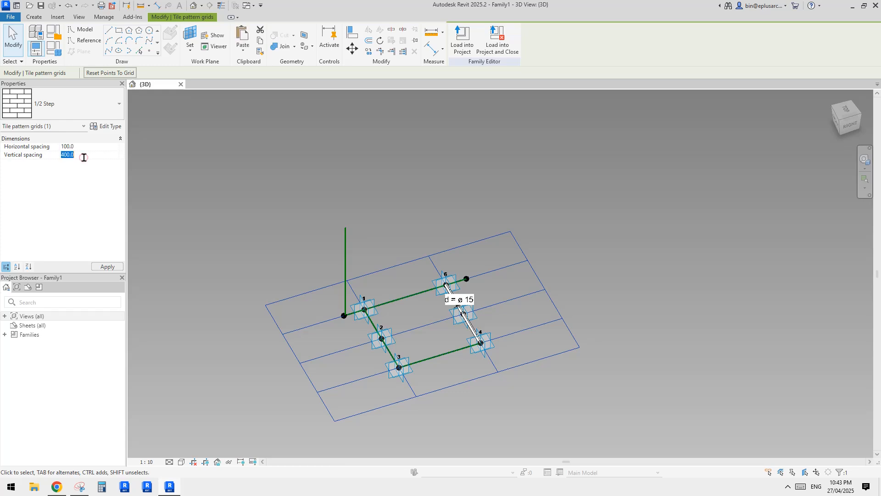
type("500")
middle_click_drag(438, 202, 431, 247, "shift")
- Create an upright rectangular surface from the vertical reference line and the long reference line through points 1 and 6
scroll(432, 247, "up", 4)
left_click(345, 293)
middle_click_drag(346, 294, 316, 302, "shift")
scroll(303, 310, "up", 3)
left_click(297, 316)
scroll(317, 302, "down", 3)
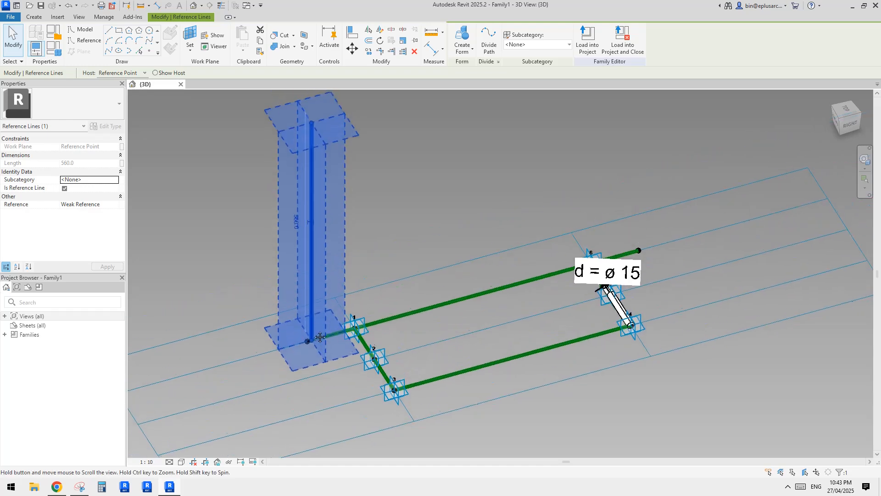
scroll(309, 339, "up", 4)
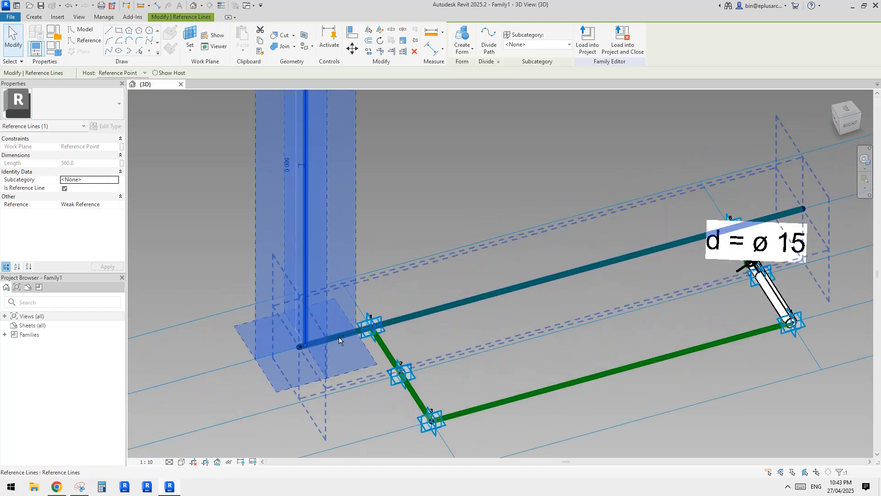
left_click(338, 337, "ctrl")
scroll(339, 337, "down", 2)
left_click(461, 39)
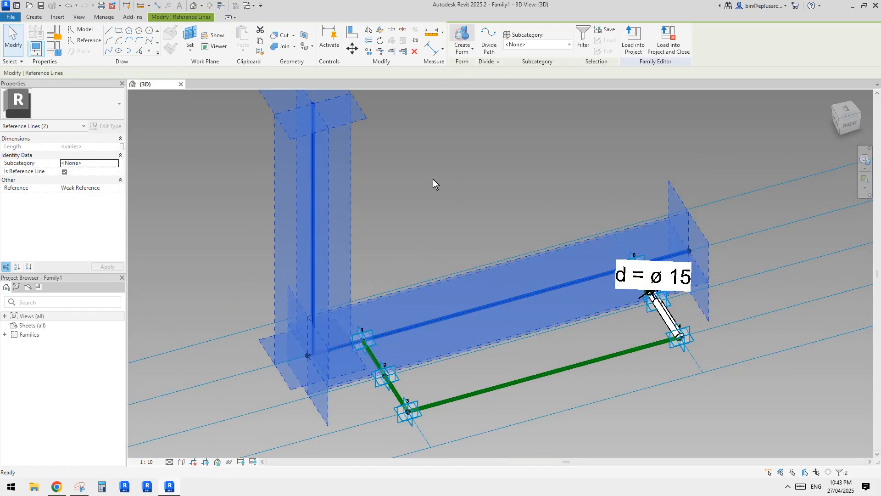
scroll(441, 202, "down", 2)
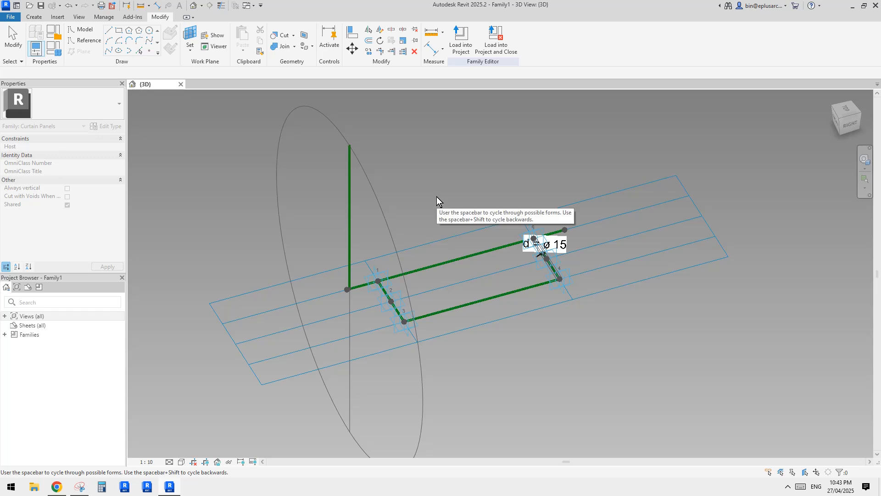
key("space")
key("space")
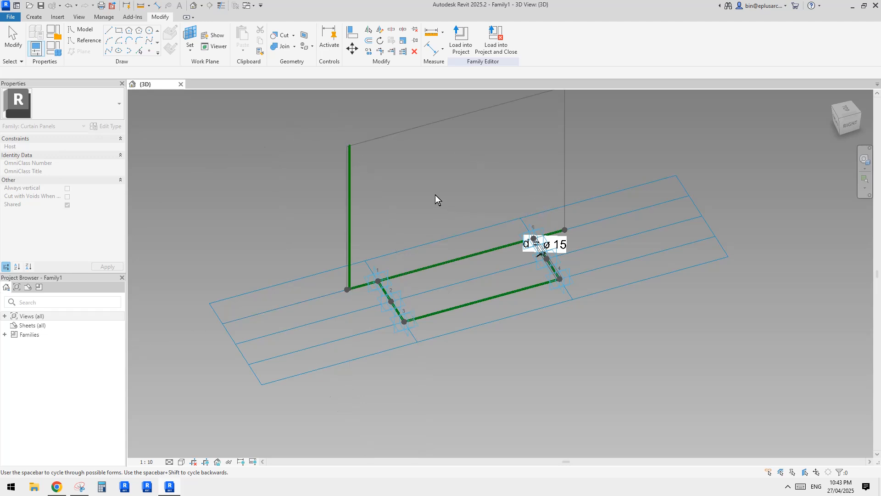
scroll(440, 196, "down", 2)
left_click(578, 131)
middle_click_drag(522, 159, 518, 173)
scroll(432, 287, "up", 1)
middle_click_drag(420, 288, 408, 307, "shift")
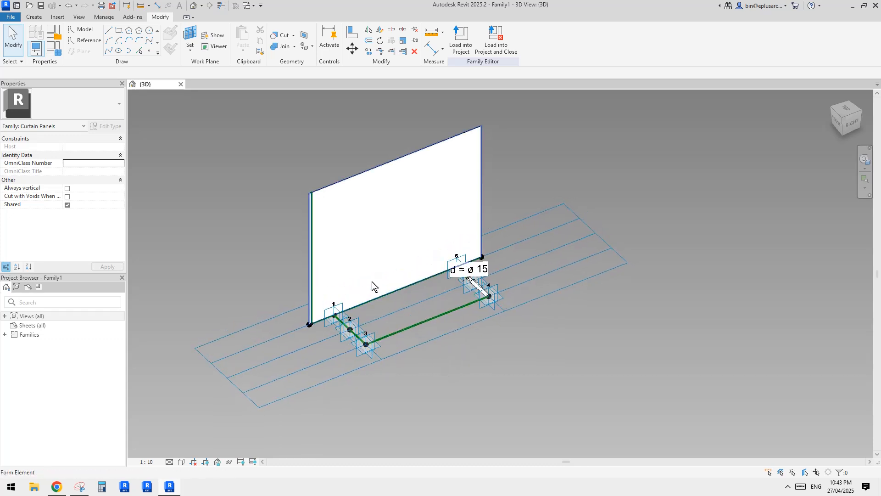
middle_click_drag(353, 283, 352, 266, "shift")
- Delete the upright rectangular surface, keeping its two reference lines
left_click(386, 241)
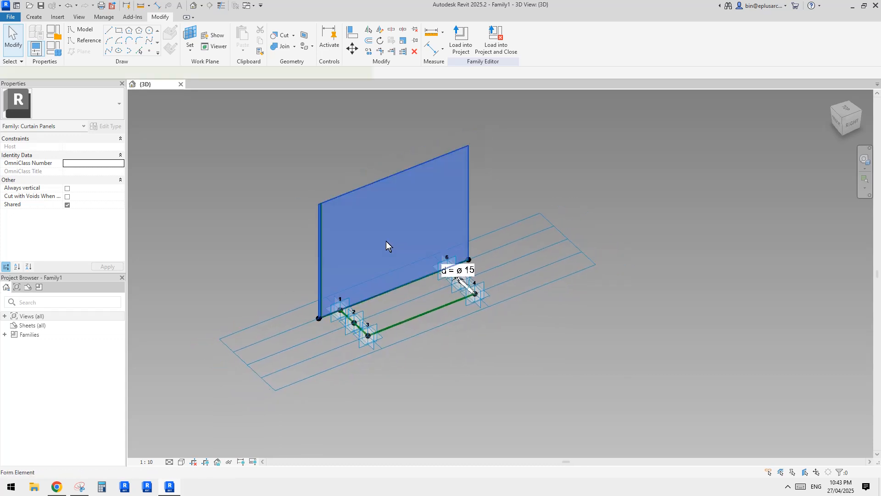
middle_click_drag(387, 241, 390, 242, "shift")
middle_click_drag(437, 249, 435, 252)
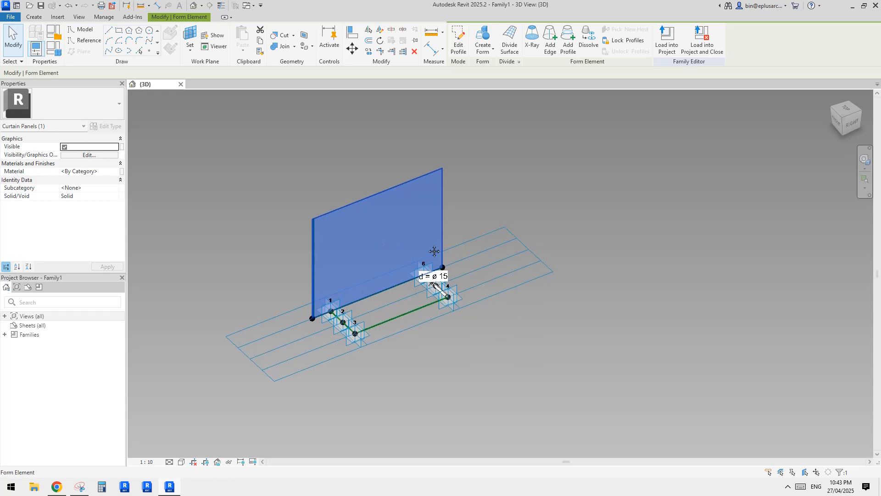
key("Delete")
scroll(416, 243, "up", 2)
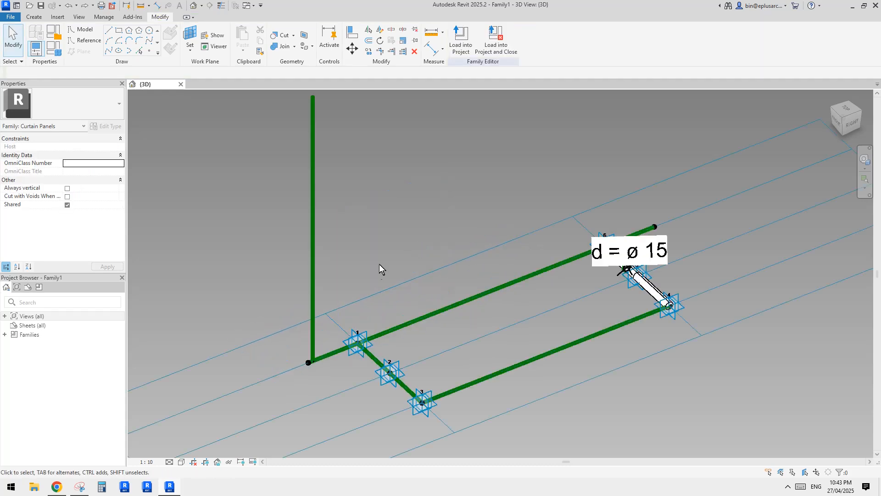
scroll(334, 324, "down", 4)
middle_click_drag(460, 318, 543, 311)
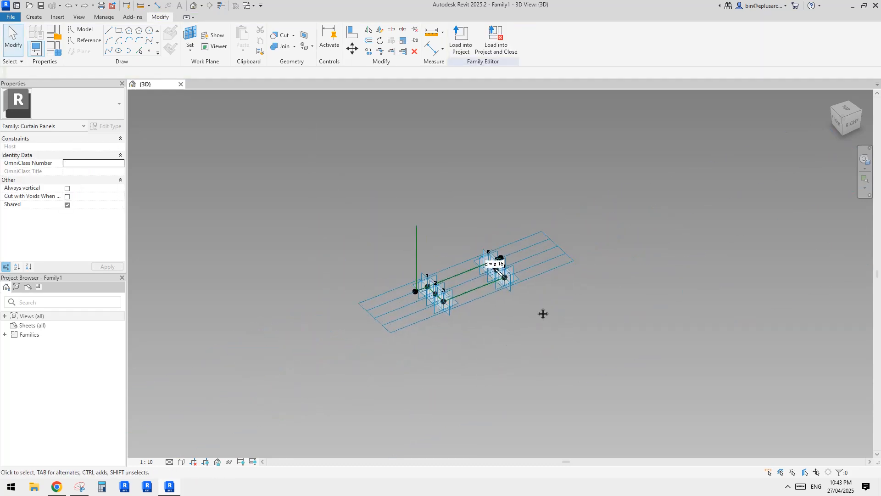
scroll(440, 298, "up", 4)
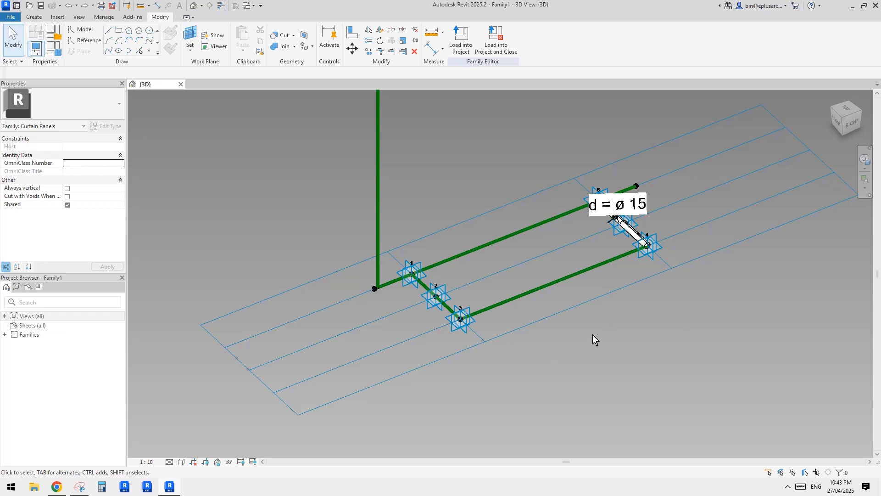
- Create the form again from the vertical and long reference lines, choosing the third form option, the upright rectangular surface
scroll(424, 244, "up", 2)
left_click(374, 298)
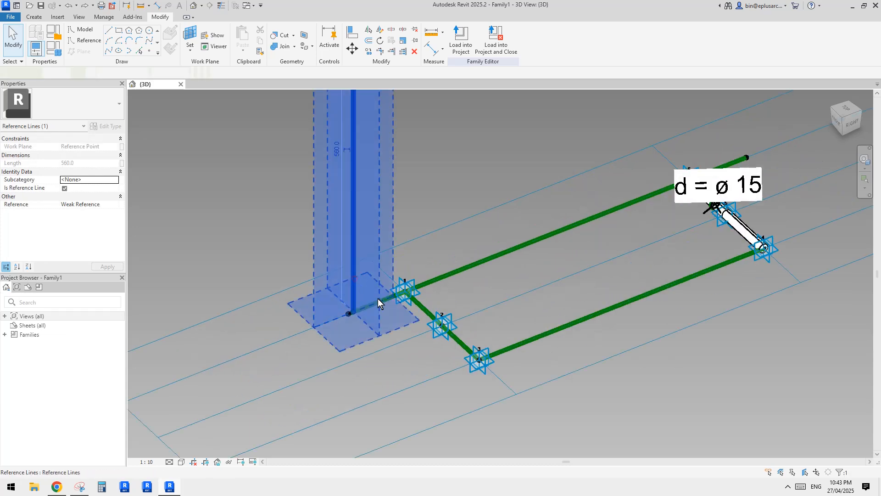
left_click(455, 273, "ctrl")
scroll(572, 266, "down", 10)
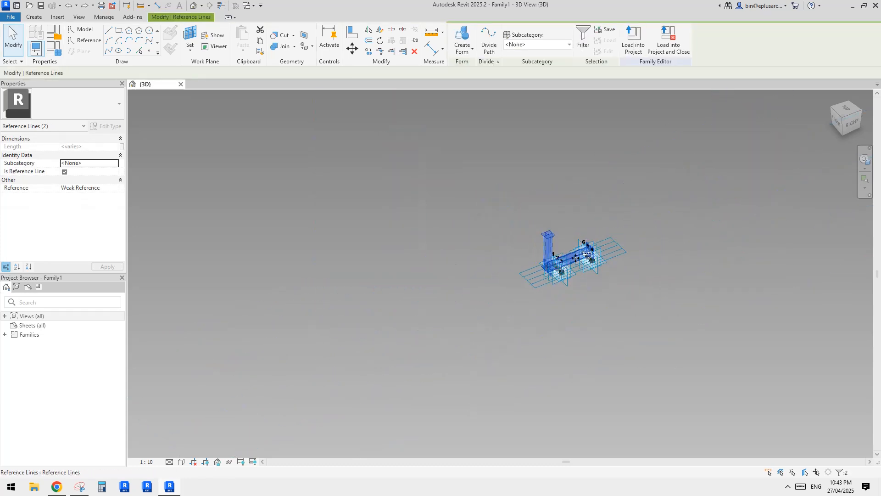
scroll(573, 261, "down", 3)
middle_click_drag(572, 262, 453, 293)
left_click(463, 37)
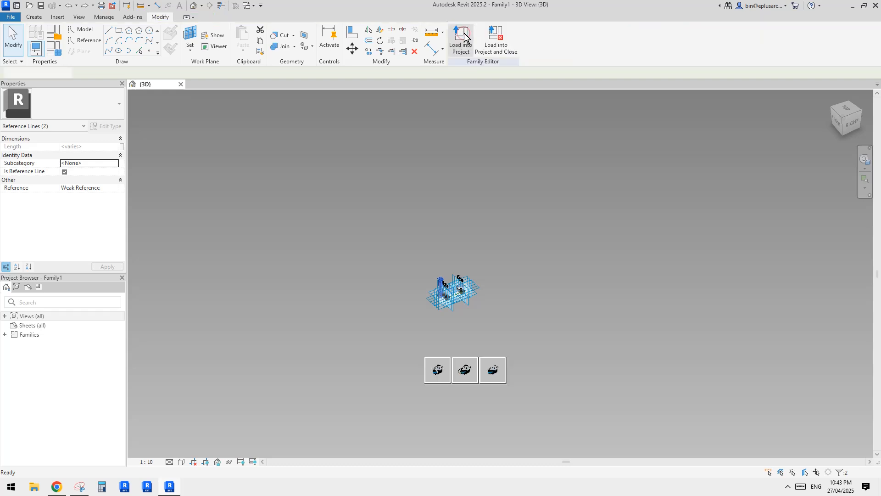
left_click(500, 373)
middle_click_drag(447, 247, 495, 293)
scroll(370, 248, "up", 6)
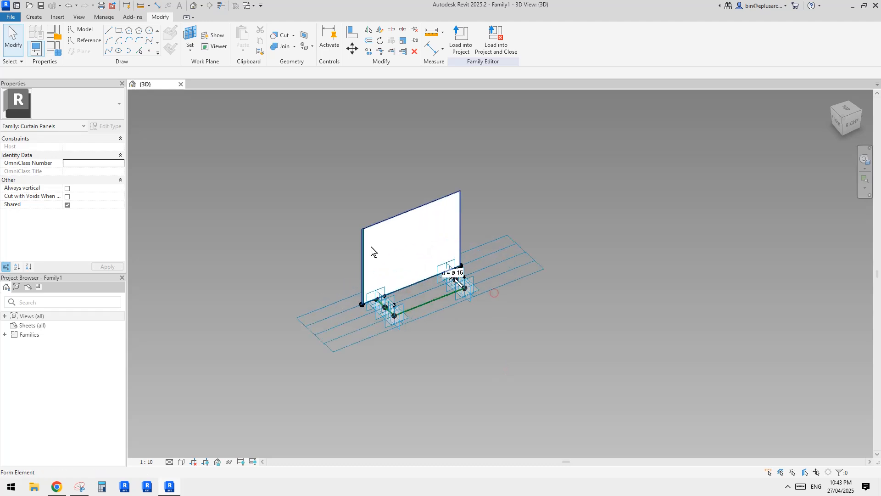
- Try nudging the vertical reference line to test the surface attached to it, and undo the nudge
middle_click_drag(252, 272, 275, 248)
left_click(435, 229)
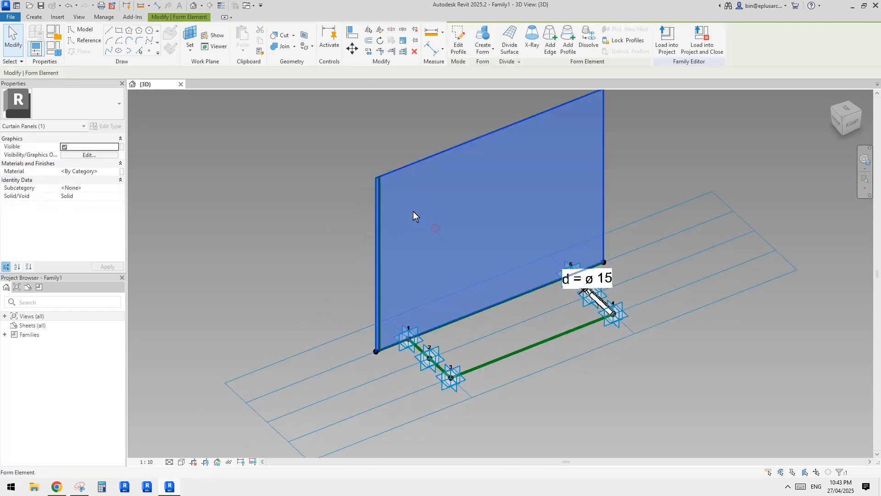
scroll(400, 250, "down", 2)
middle_click_drag(454, 284, 399, 262, "shift")
key("Escape")
left_click(381, 248)
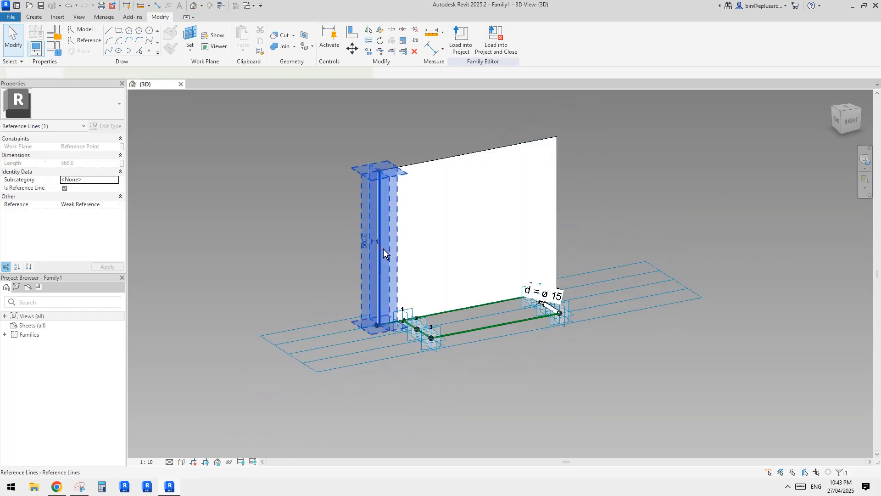
key("Down")
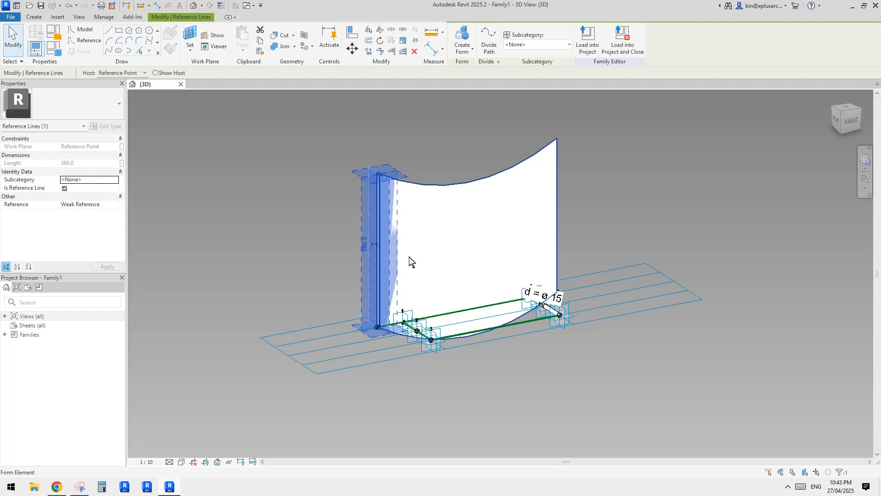
key("ctrl+z")
- Delete the recreated upright surface from the family
left_click(448, 233)
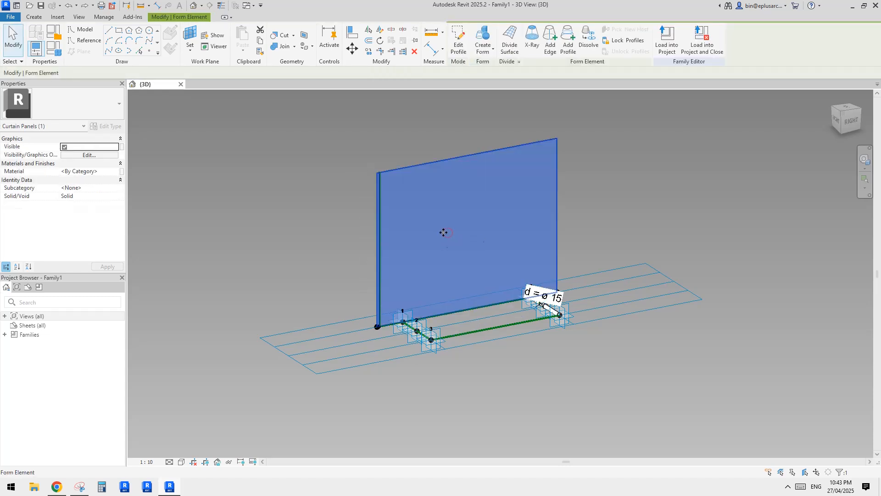
key("Delete")
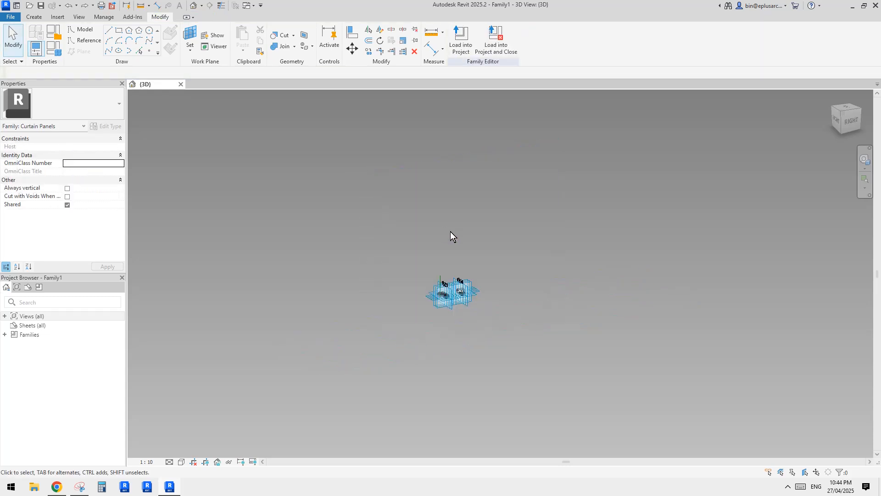
- Move the vertical reference line down about 80 mm from its lower endpoint
scroll(452, 288, "up", 9)
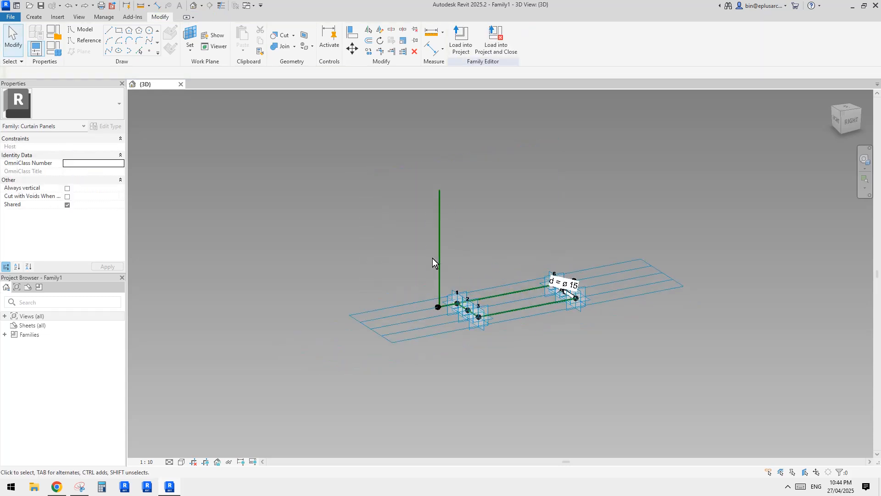
left_click(438, 252)
middle_click_drag(460, 299, 448, 267)
key("m")
key("v")
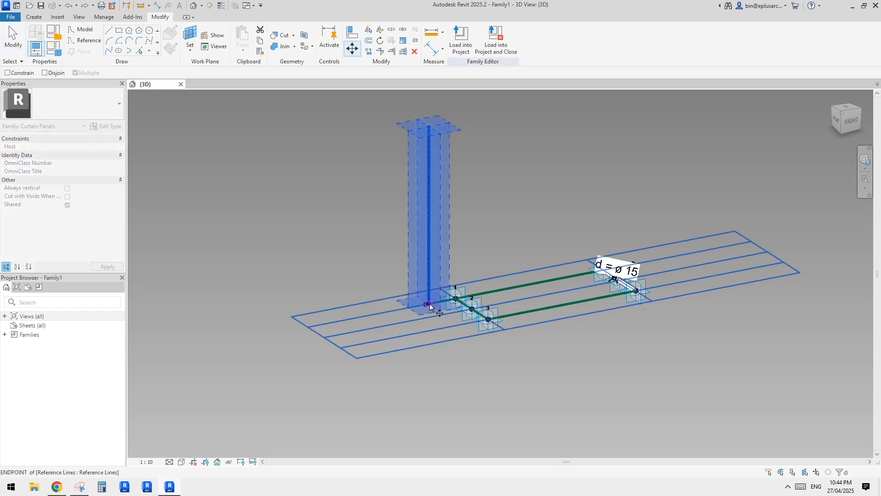
left_click(429, 303)
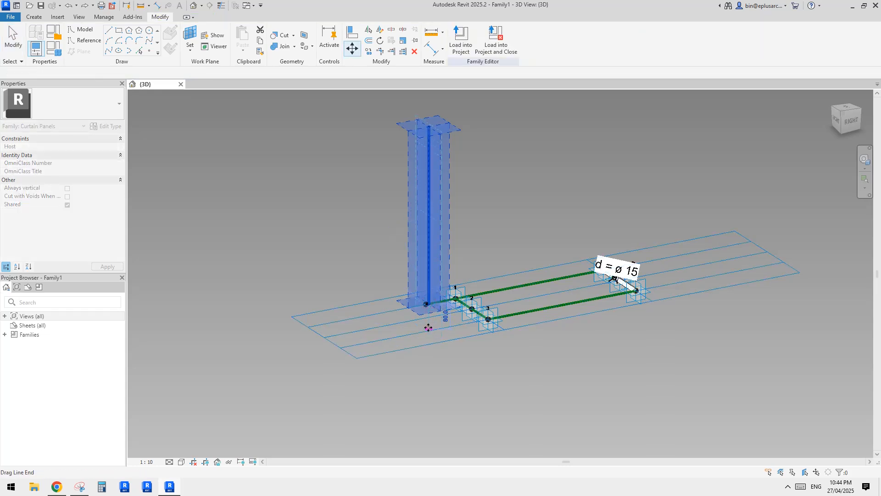
left_click(429, 329)
- Lower the vertical reference line by another 20 mm
middle_click_drag(438, 331, 437, 329)
key("m")
key("v")
left_click(447, 328)
type("20")
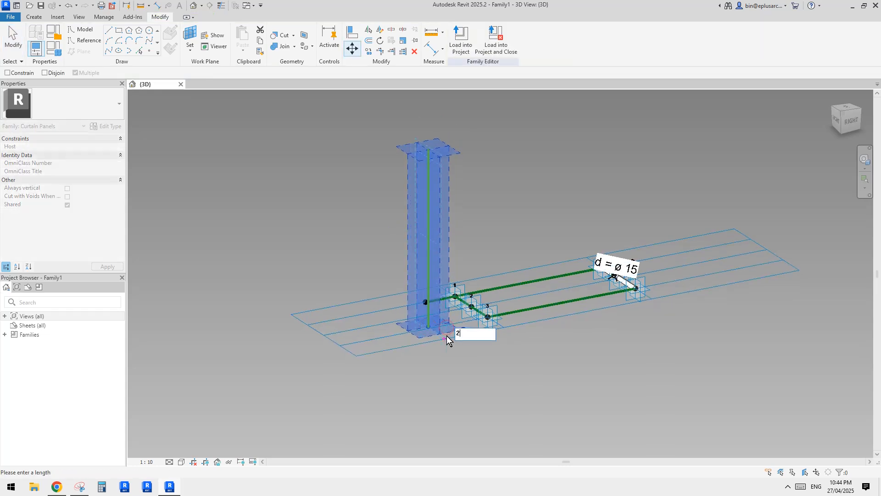
key("Return")
key("Escape")
left_click(430, 274)
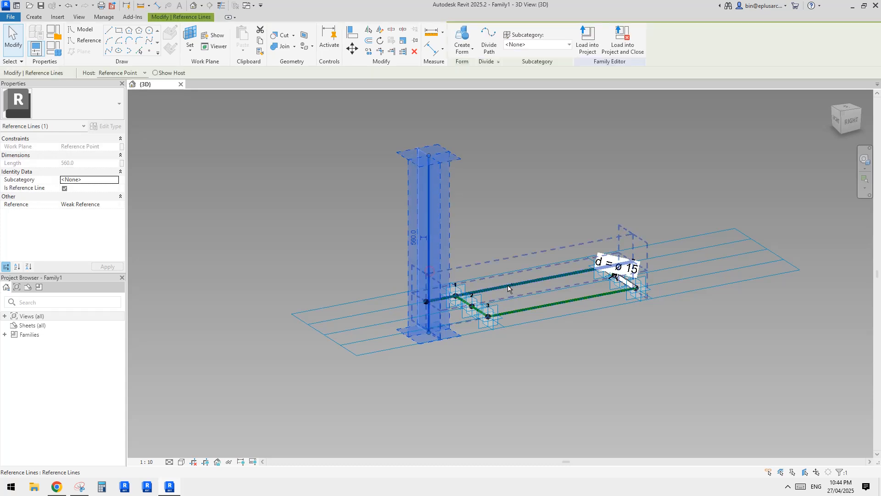
left_click(507, 285, "ctrl")
left_click(504, 112)
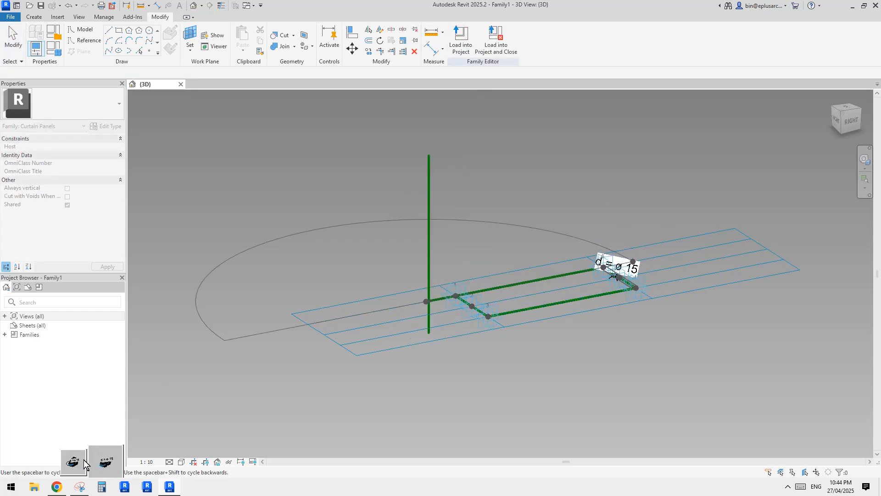
key("Escape")
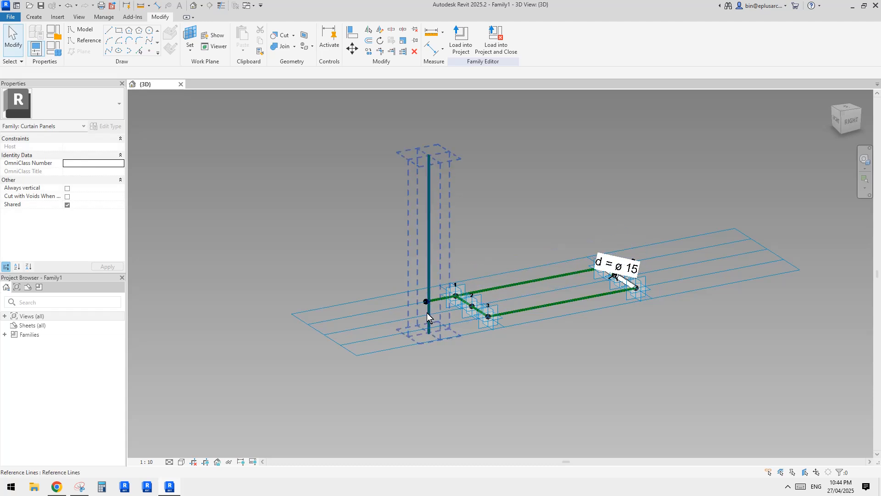
- Try to create a form from the vertical and long reference lines, choosing the second form option
left_click(427, 312)
left_click(502, 287, "ctrl")
scroll(443, 316, "down", 4)
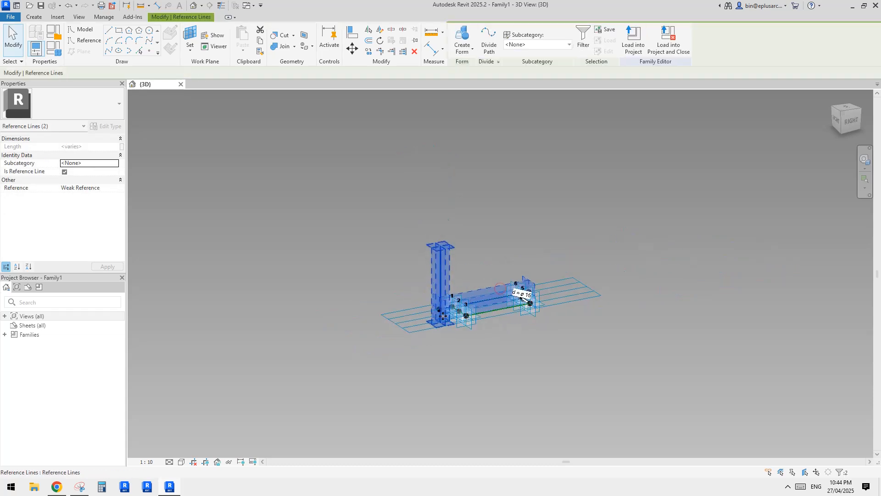
middle_click_drag(443, 316, 414, 312)
left_click(462, 37)
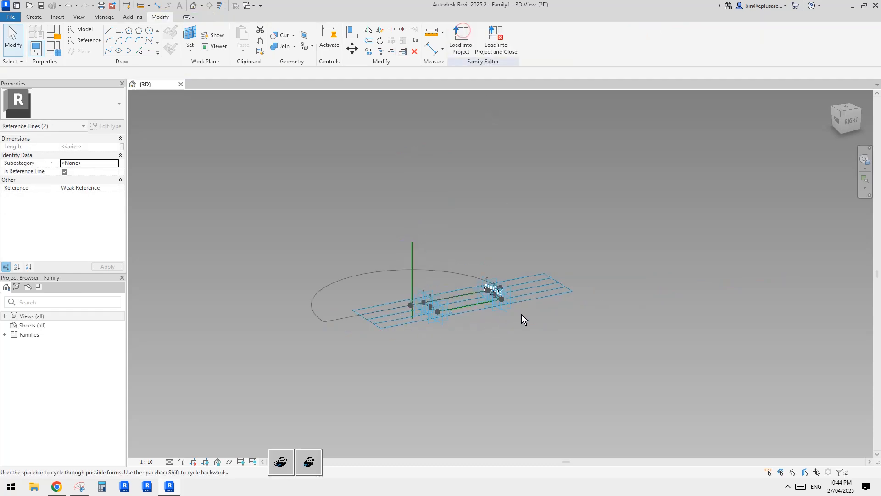
left_click(305, 465)
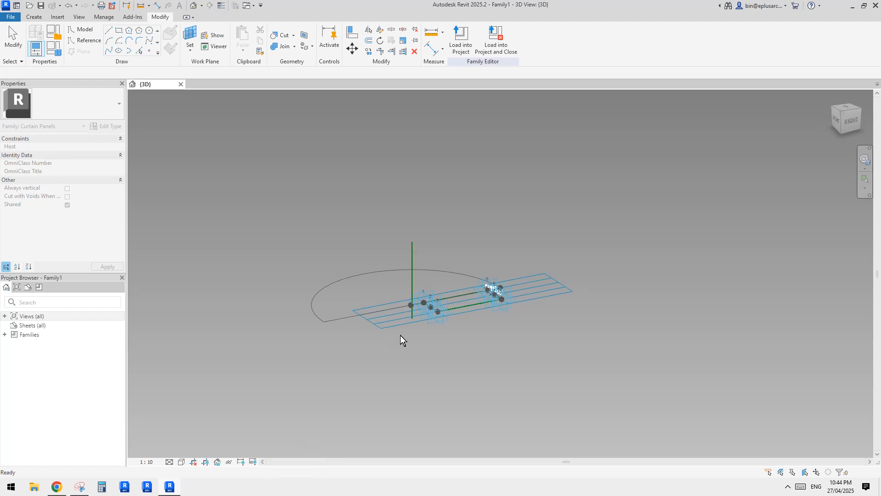
- Move the vertical line's hosting reference point onto the near endpoint of the long reference line
scroll(411, 312, "up", 5)
scroll(414, 305, "up", 2)
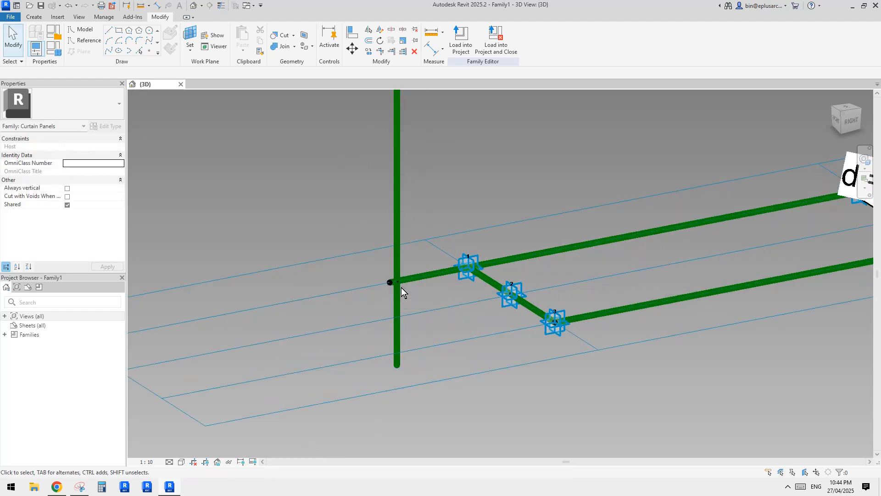
scroll(401, 289, "down", 4)
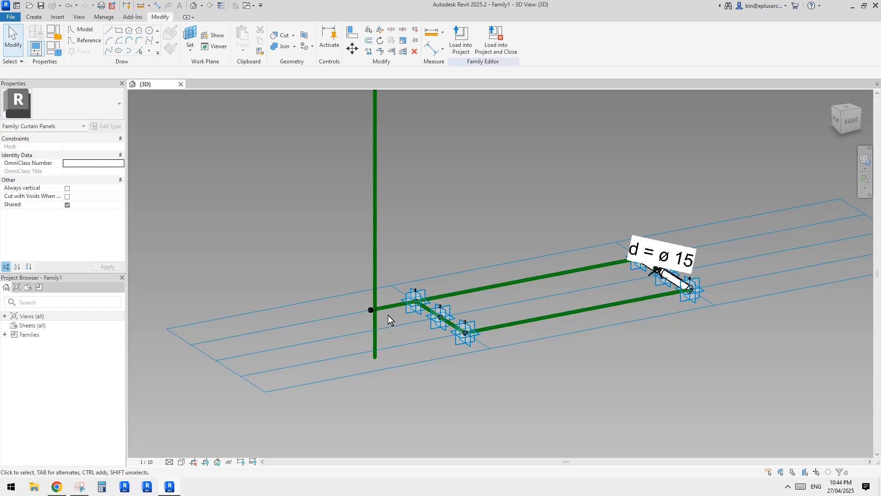
scroll(379, 313, "up", 2)
left_click(376, 308)
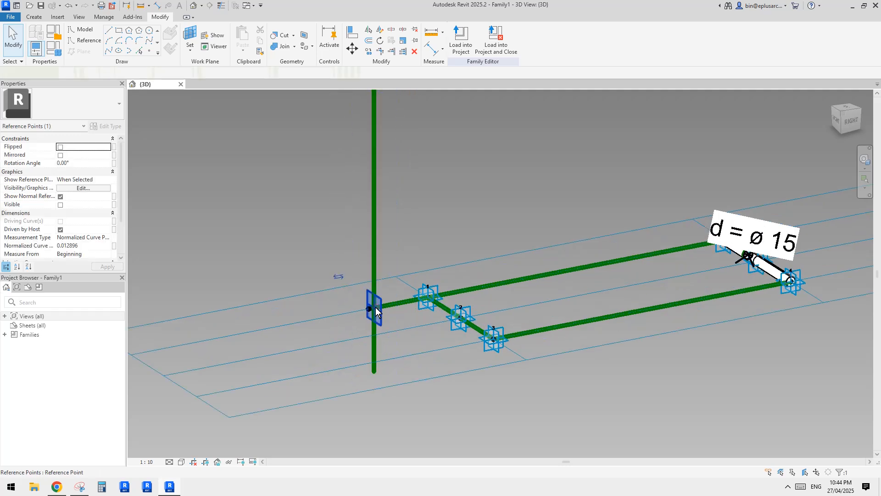
key("m")
key("v")
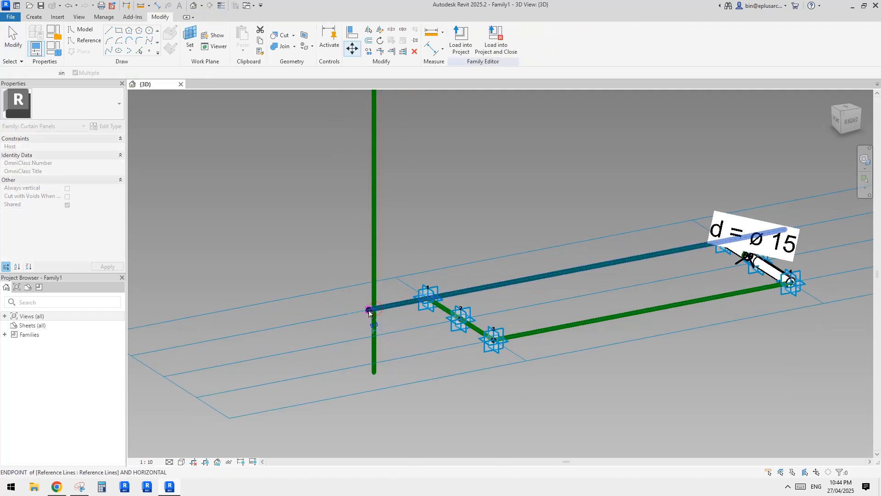
key("Escape")
key("Escape")
- Create a form from the realigned vertical line and the long reference line, choosing the upright rectangular surface, and check it from another angle
scroll(393, 312, "down", 2)
left_click(378, 278)
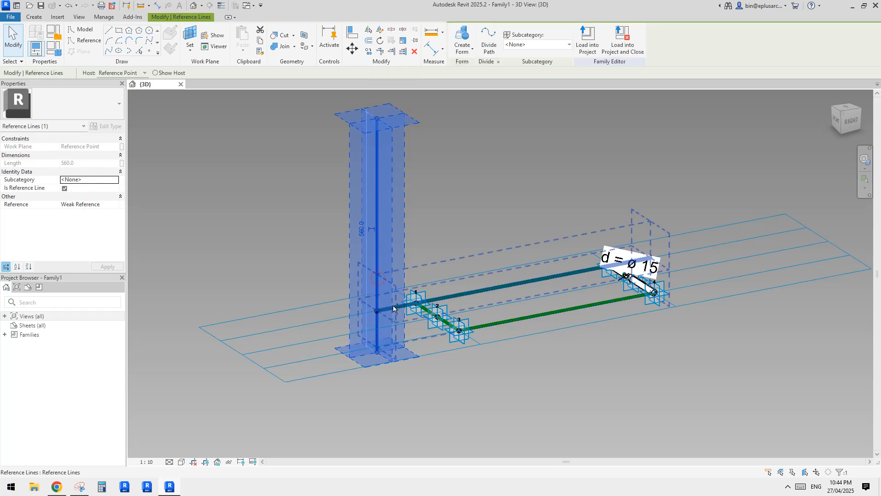
left_click(393, 308, "ctrl")
left_click(467, 37)
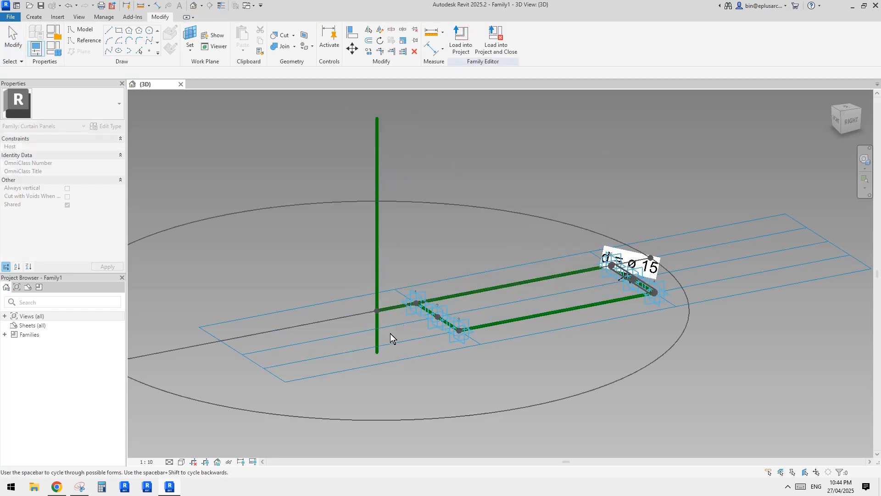
scroll(407, 327, "down", 2)
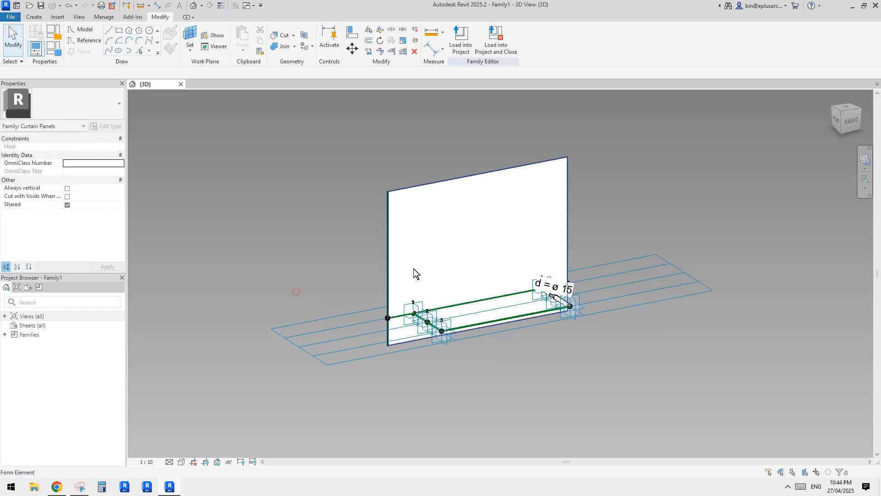
scroll(429, 269, "down", 2)
mouse_move(429, 270)
middle_mouse_down("shift")
mouse_move(564, 252)
mouse_move(506, 285)
mouse_move(455, 292)
mouse_move(505, 296)
middle_mouse_up("shift")
scroll(453, 293, "up", 2)
scroll(505, 295, "up", 3)
middle_click_drag(443, 298, 440, 275, "shift")
scroll(334, 273, "down", 2)
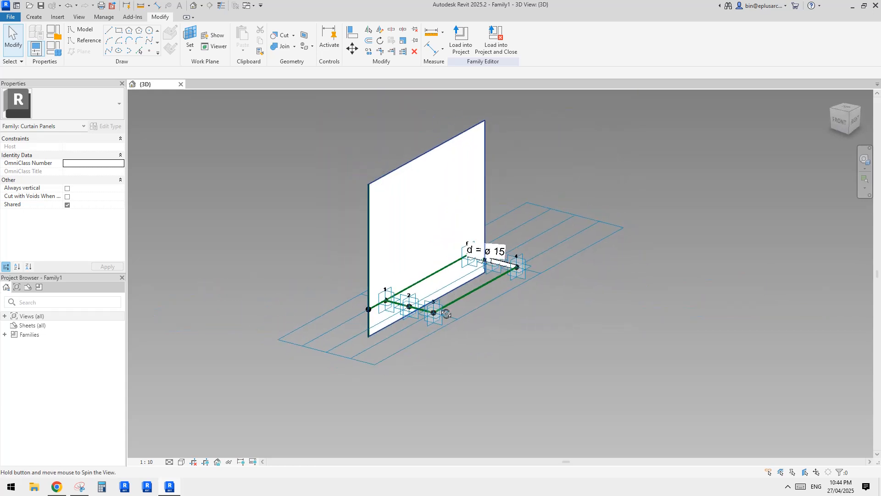
- Try setting the vertical reference line's length to 250 mm with the surface attached, and undo the change and the surface
left_click(397, 216)
left_click_drag(397, 216, 369, 212)
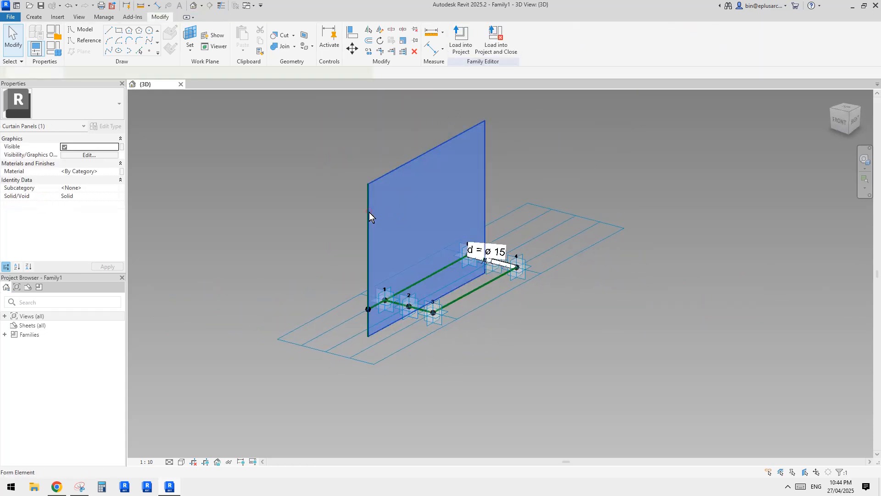
left_click(369, 212)
scroll(358, 260, "up", 2)
left_click(346, 259)
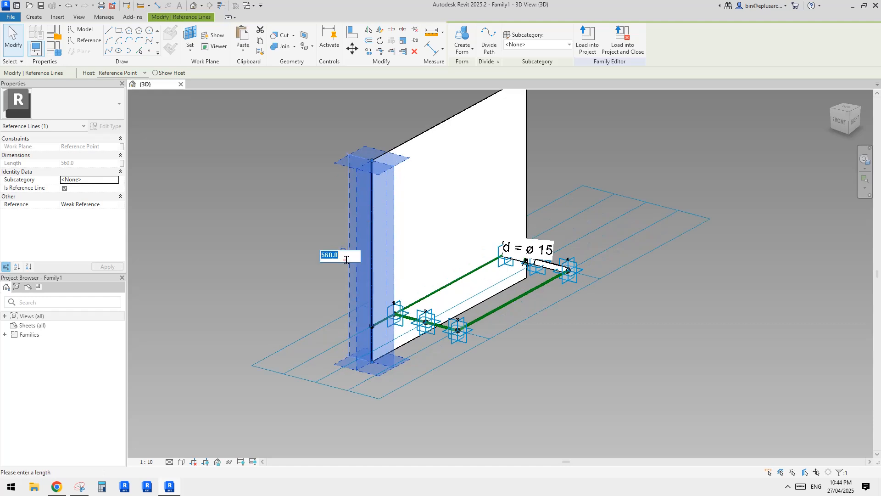
middle_click_drag(419, 268, 413, 272)
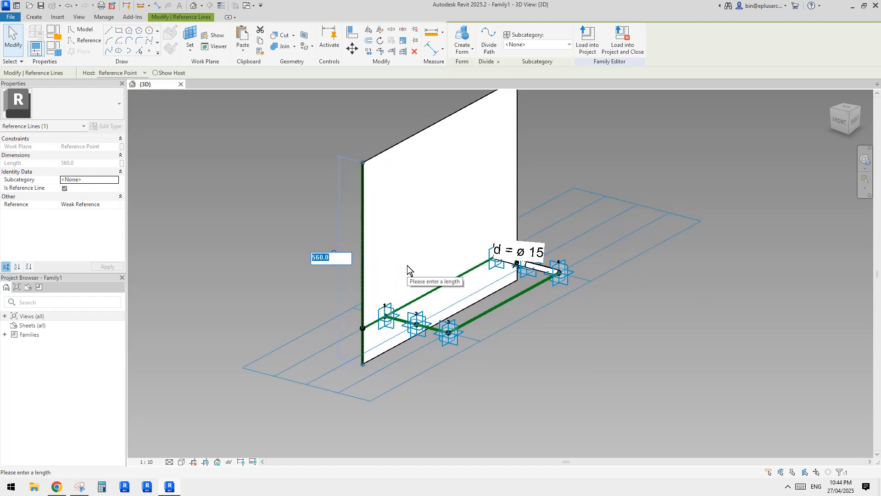
type("250")
key("Return")
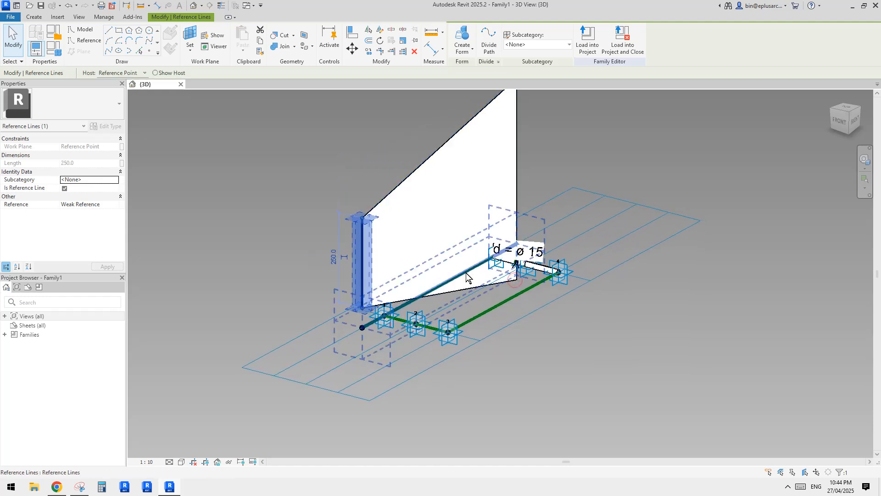
middle_click_drag(471, 279, 459, 283)
left_click(511, 189)
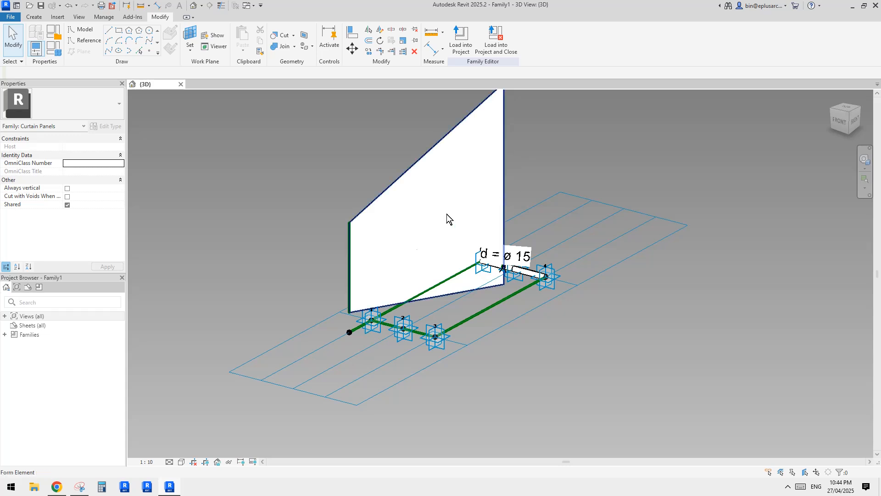
middle_click_drag(354, 261, 438, 232, "shift")
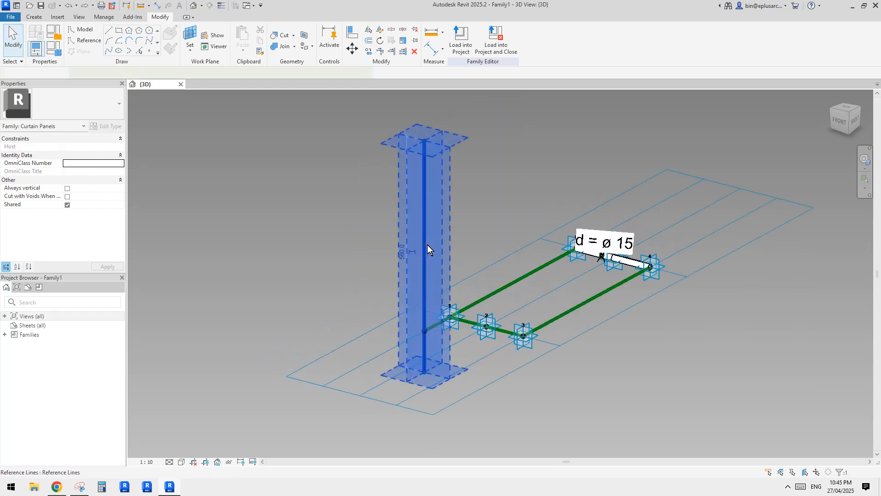
- Move the vertical reference line up 50 mm from its lower endpoint
left_click(428, 244)
middle_click_drag(431, 283, 429, 281)
key("m")
key("v")
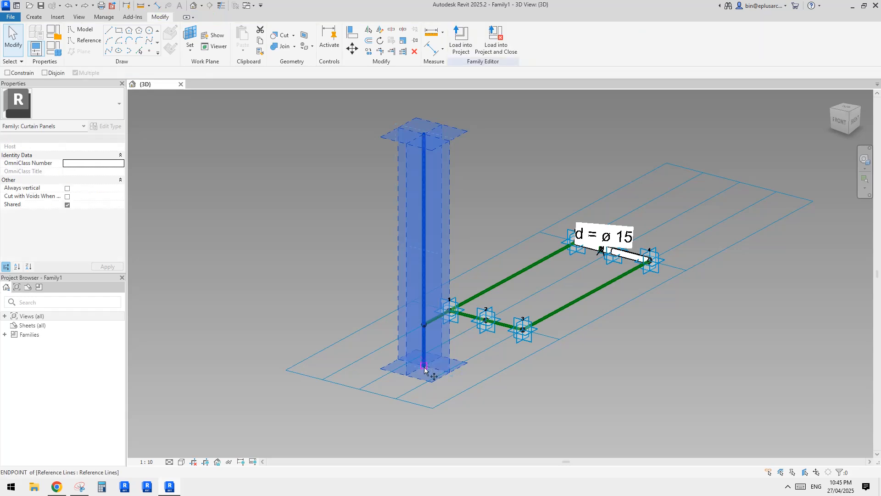
left_click(424, 366)
type("50")
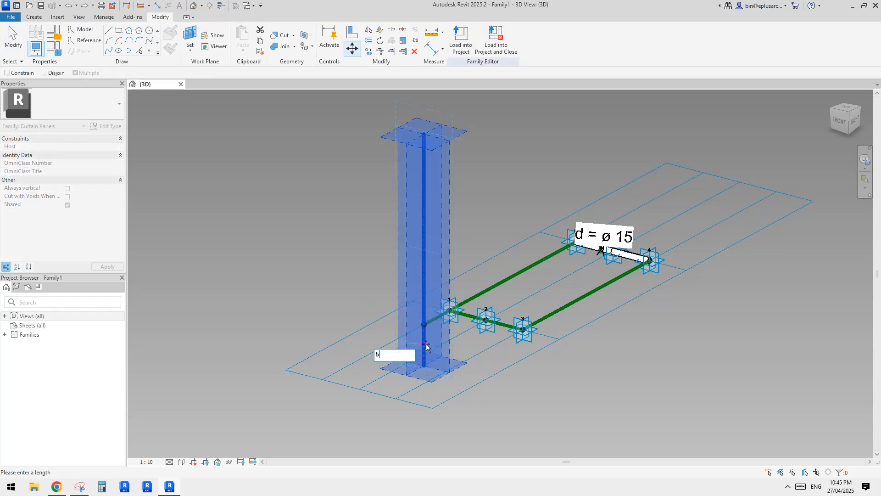
key("Return")
middle_click_drag(441, 253, 441, 290)
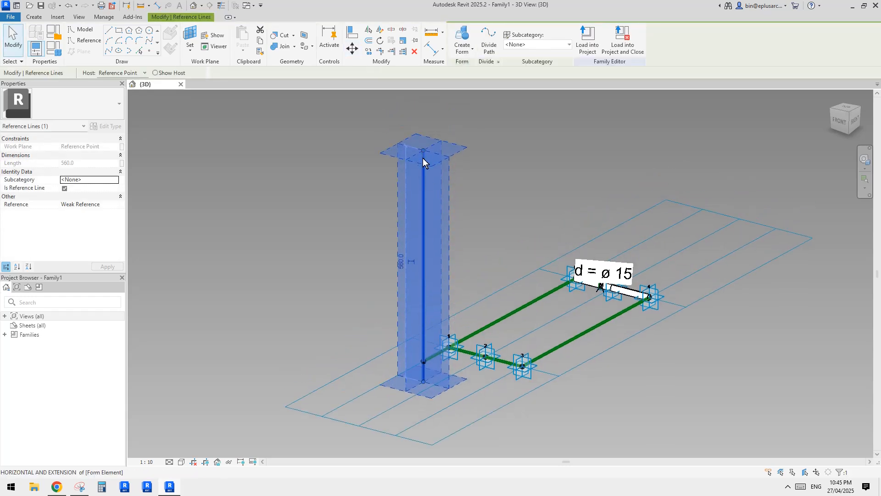
- Shorten the vertical reference line from its upper end to a length of 250 mm
left_click_drag(424, 151, 423, 189)
type("250")
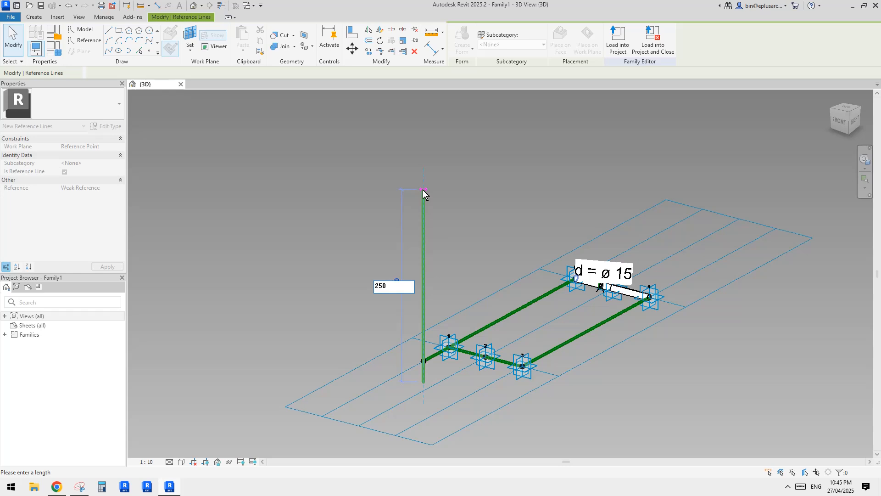
key("Return")
key("Escape")
middle_click_drag(428, 367, 400, 362)
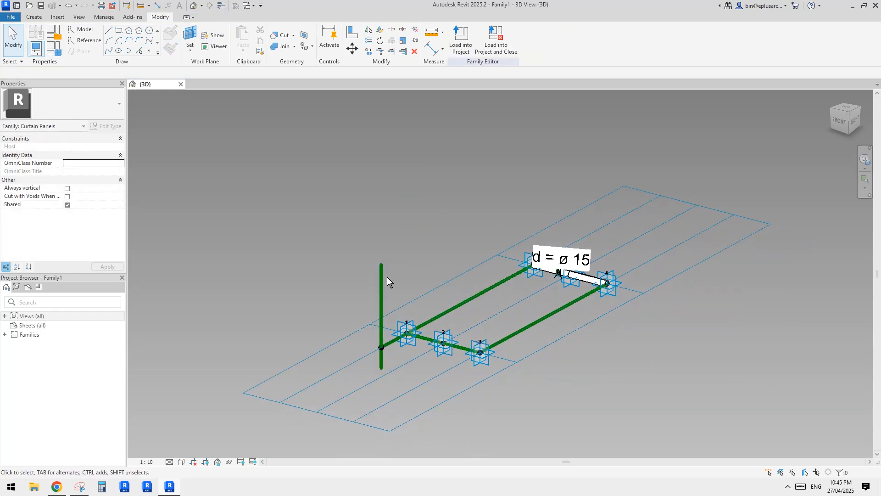
- Create a form from the long and shortened vertical reference lines, cycling through the options and choosing the upright rectangular surface
left_click(437, 311)
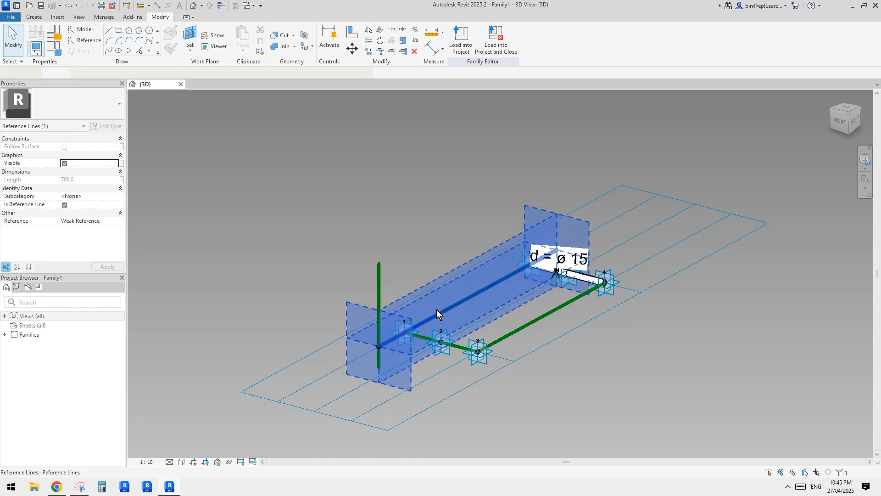
left_click(378, 274, "ctrl")
scroll(393, 277, "down", 2)
scroll(405, 252, "down", 1)
left_click(467, 33)
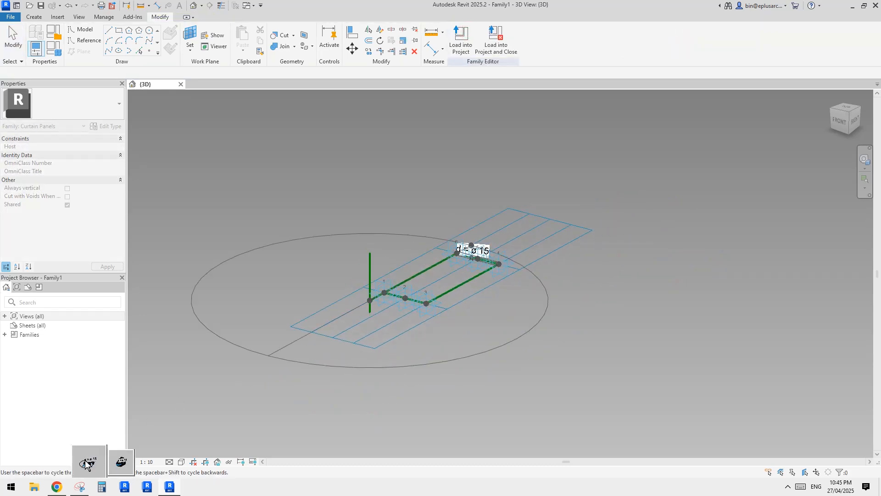
key("space")
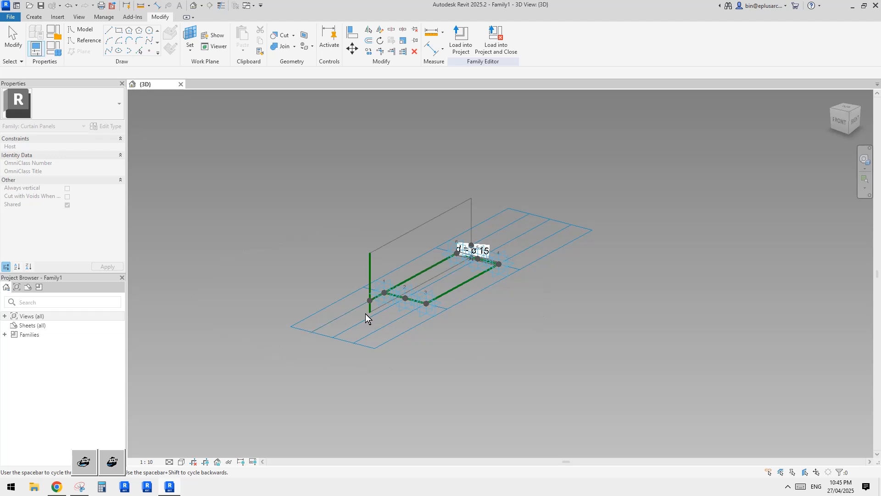
key("space")
key("space")
key("space")
key("space")
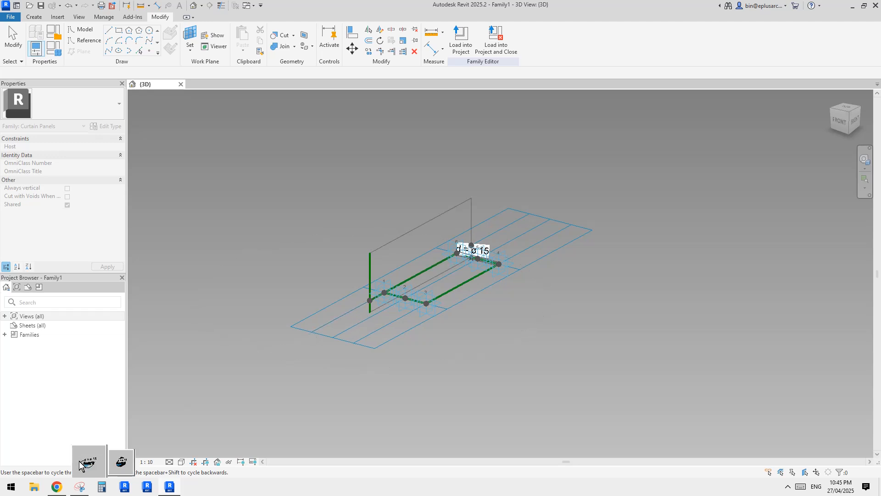
left_click(119, 458)
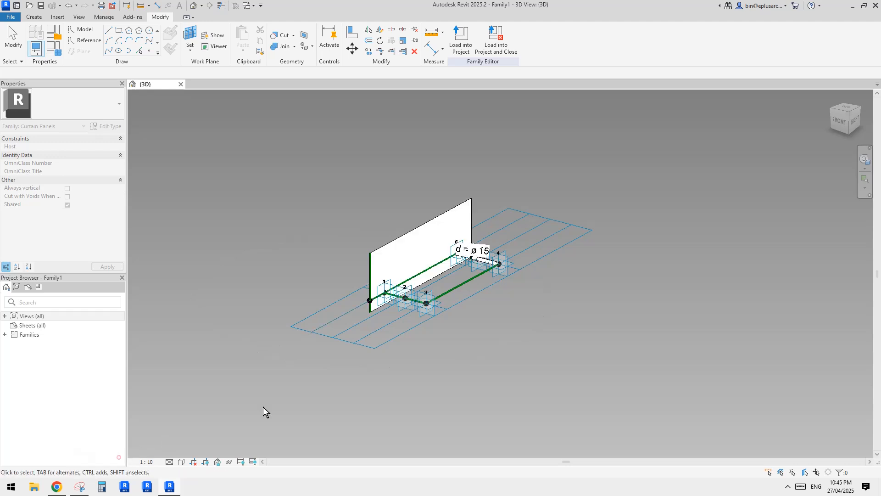
middle_click_drag(356, 399, 321, 395, "shift")
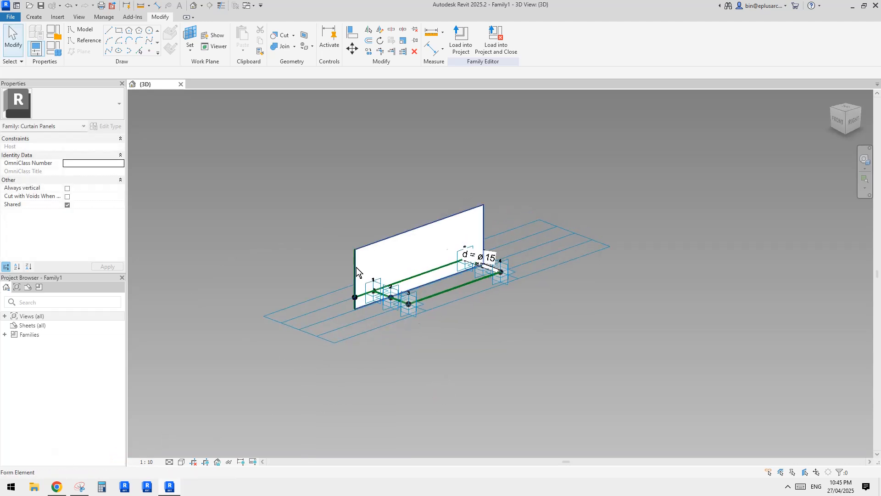
- Start a new conceptual mass family from the Metric Mass.rft template
middle_click_drag(324, 279, 384, 302)
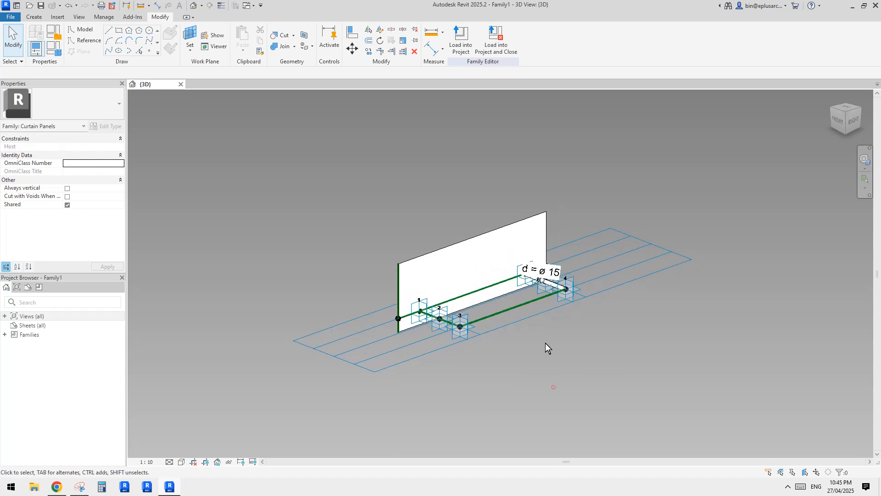
scroll(546, 343, "up", 4)
left_click(454, 234)
middle_click_drag(454, 233, 496, 317, "shift")
left_click(183, 145)
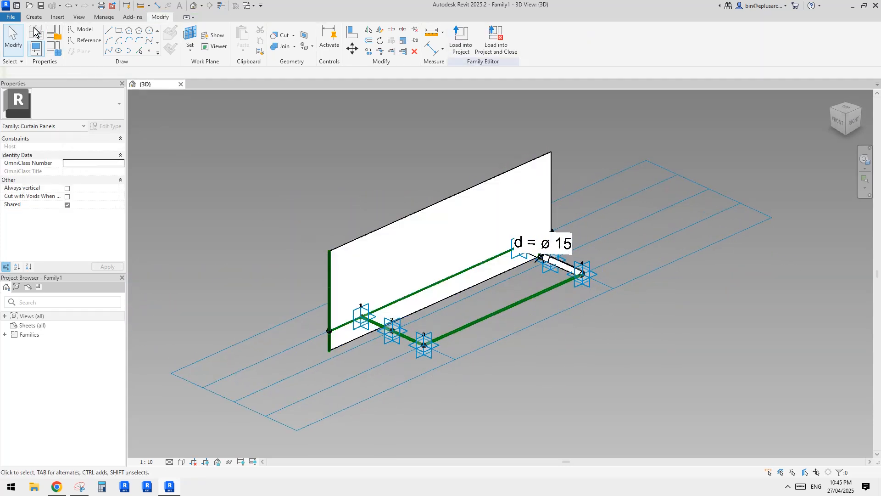
left_click(11, 17)
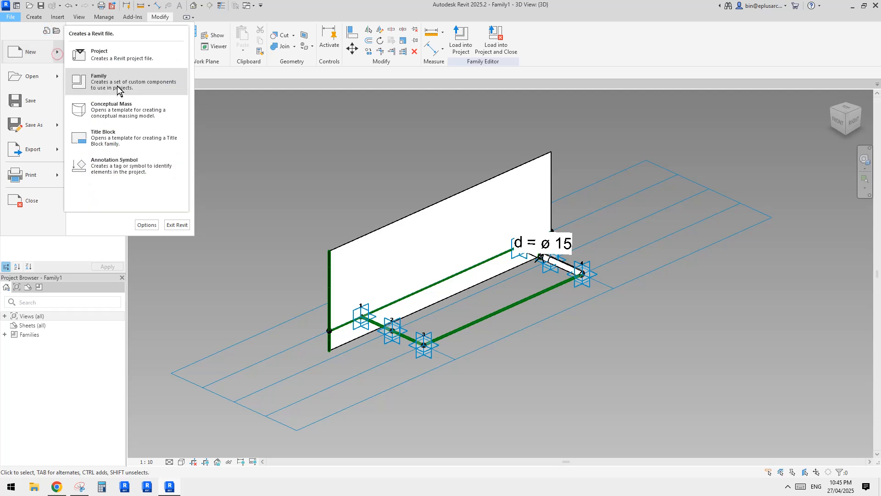
left_click(378, 141)
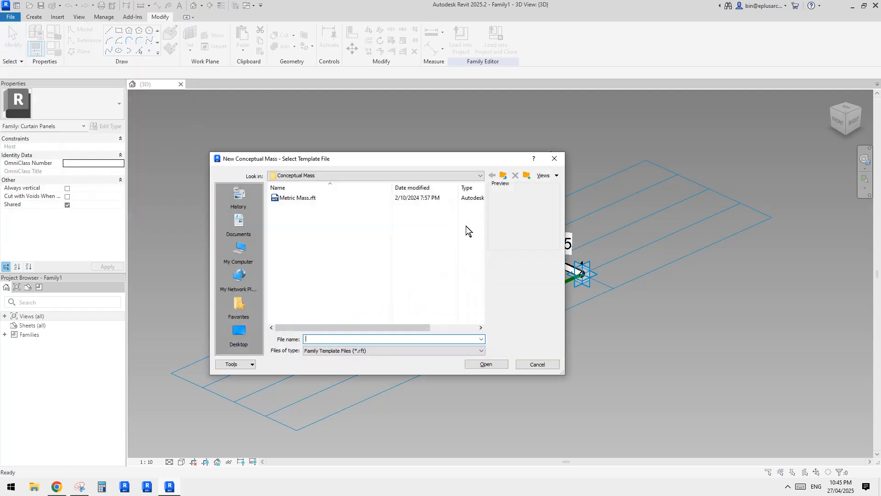
double_click(298, 197)
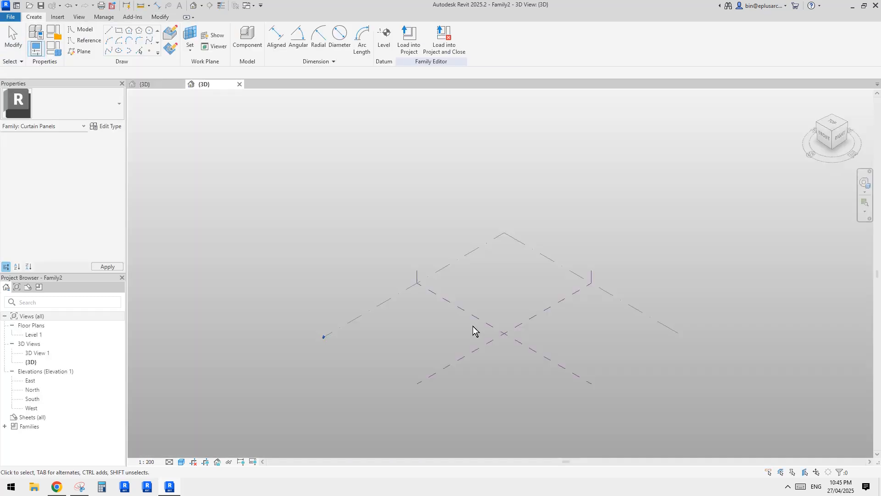
- Switch to Chrome to check the brick facade reference photo, and return to the mass family in Revit
scroll(470, 324, "up", 1)
middle_click_drag(504, 367, 438, 325)
scroll(436, 322, "up", 1)
middle_click_drag(429, 371, 434, 338)
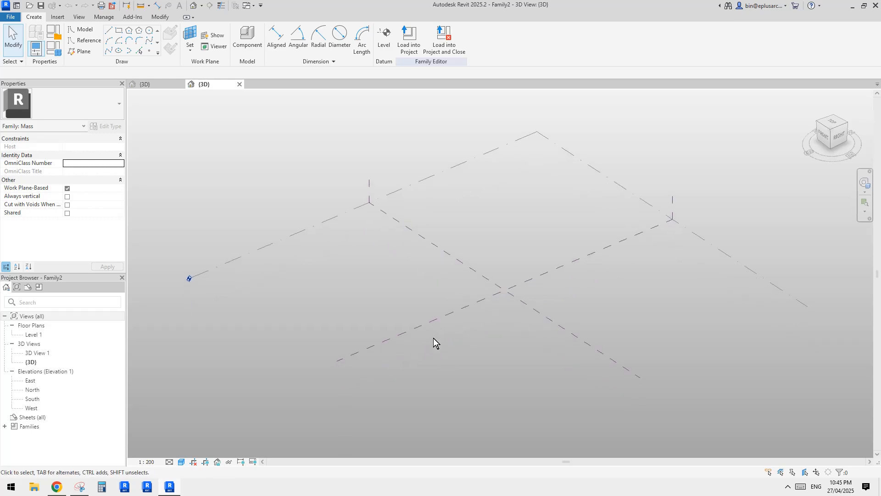
left_click(57, 486)
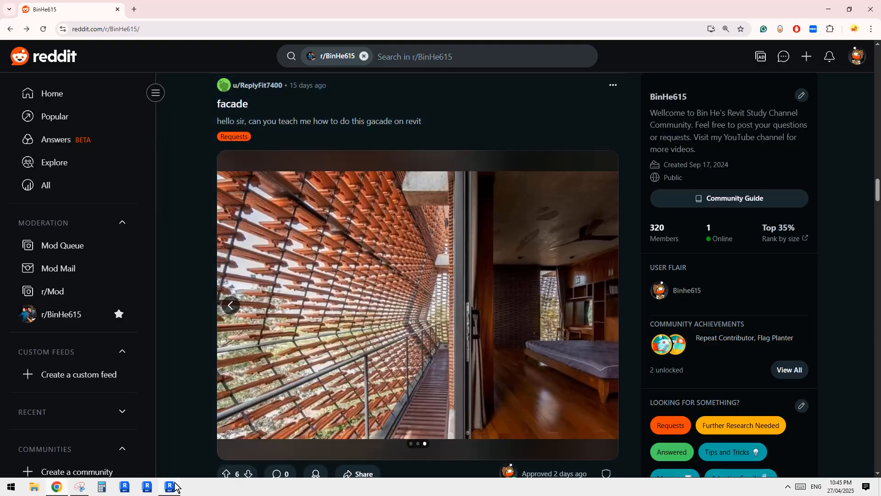
key("alt+Tab")
- Draw a straight reference line about 53000 mm long on Level 1, parallel to one of the centre reference planes
left_click(101, 44)
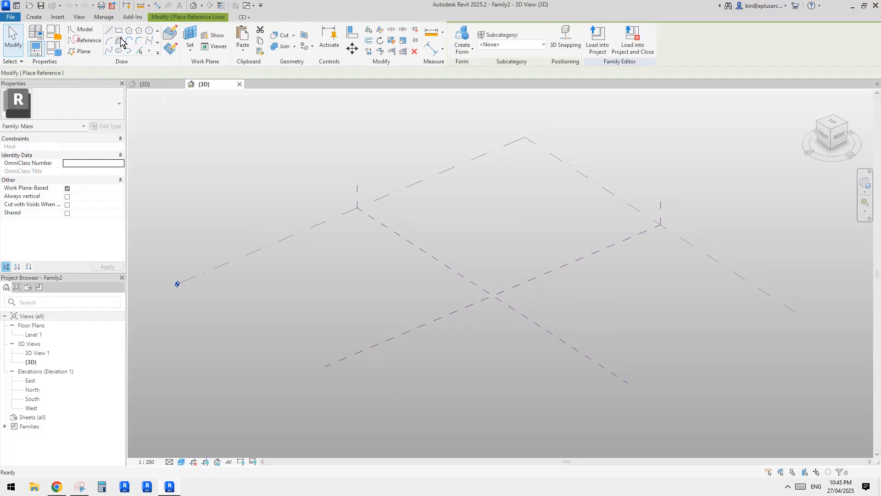
left_click(467, 226)
left_click(615, 322)
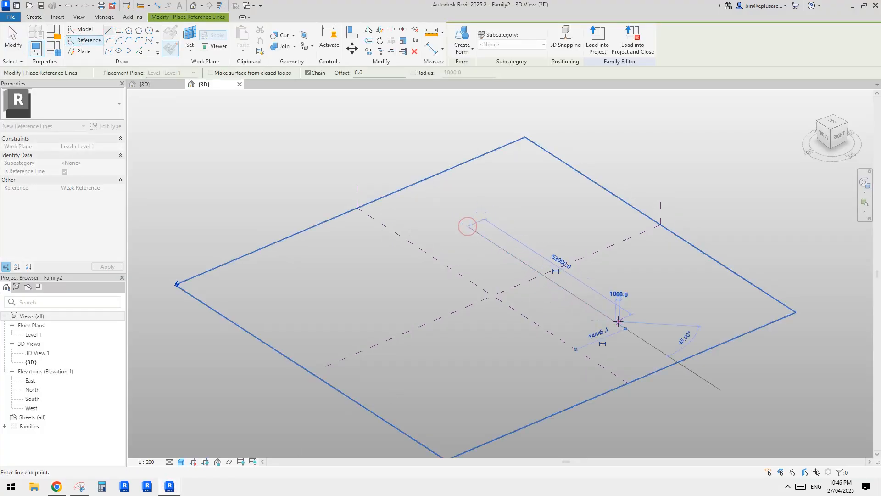
- Place a reference point on the reference line near its far end
scroll(518, 254, "up", 2)
left_click(150, 52)
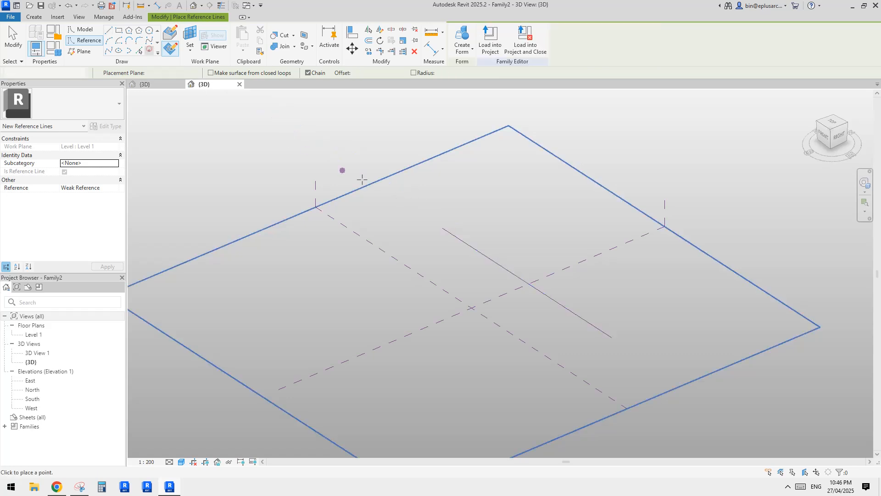
left_click(467, 244)
middle_click_drag(522, 219, 519, 219)
key("Escape")
key("Escape")
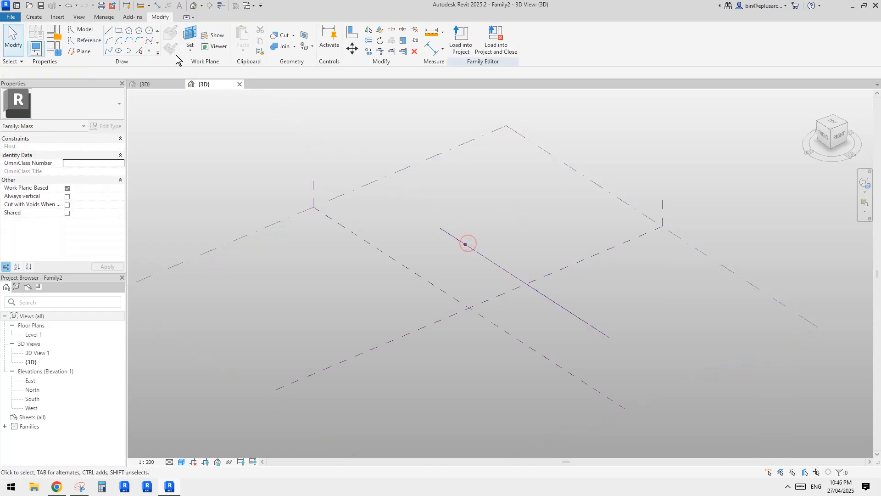
- On the reference point's perpendicular work plane, chain two sloped reference lines upward from the point, about 15000 mm at 72° and 16000 mm at 112°
left_click(90, 43)
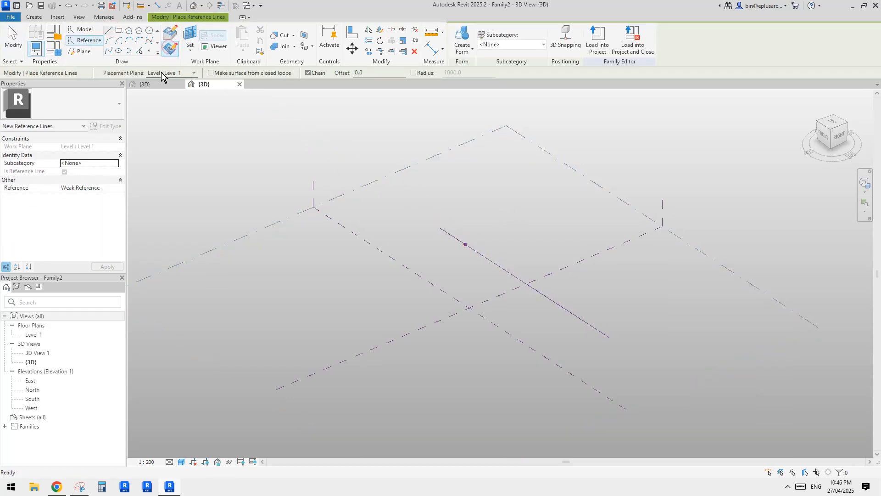
left_click(194, 33)
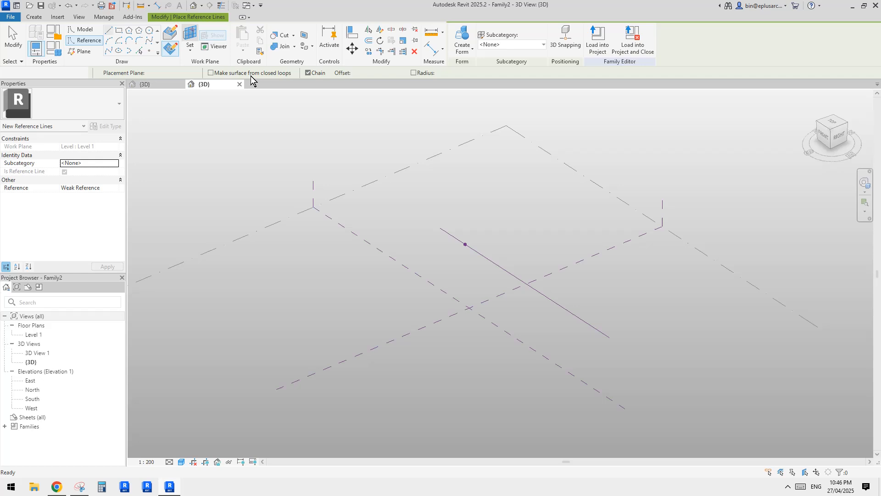
left_click(466, 245)
left_click(466, 245)
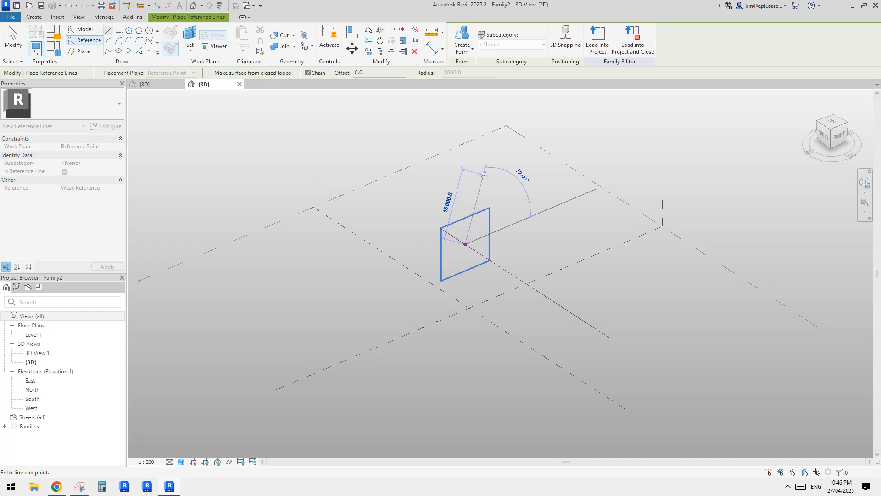
left_click(485, 175)
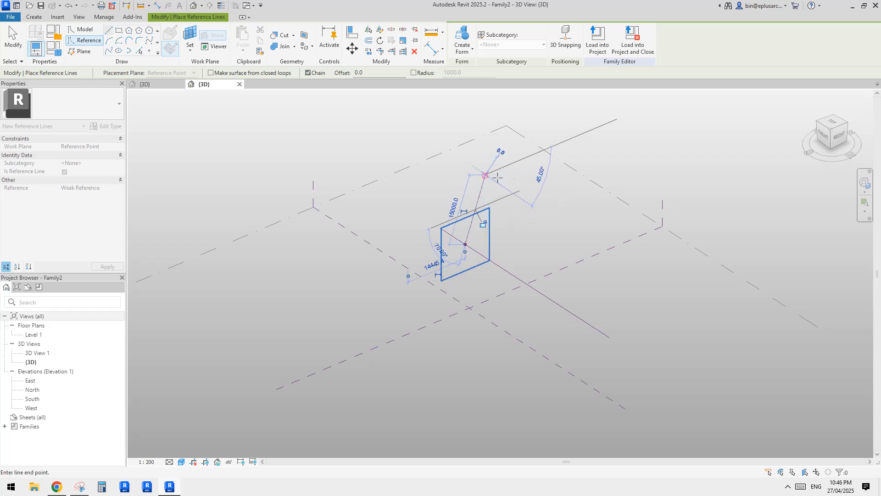
middle_click_drag(504, 168, 489, 198)
mouse_move(461, 153)
middle_mouse_down("shift")
mouse_move(445, 155)
mouse_move(473, 143)
middle_mouse_up("shift")
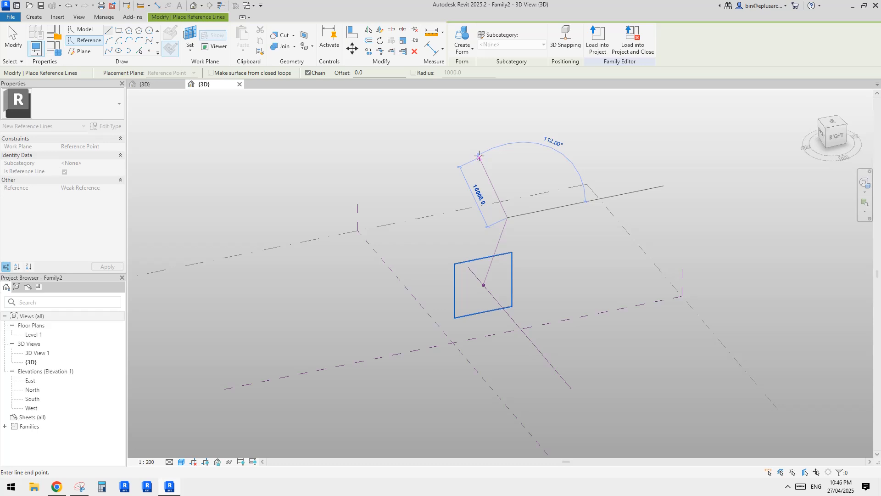
left_click(479, 156)
key("Escape")
- Trim the upper sloped reference line against a temporary vertical reference line drawn from the point, and delete that vertical line
left_click(483, 285)
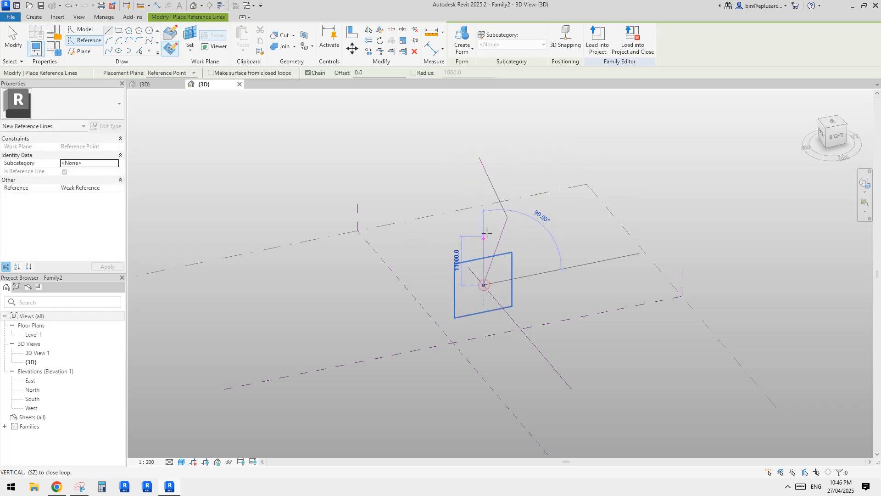
left_click(487, 233)
key("t")
key("r")
left_click(487, 235)
left_click(501, 205)
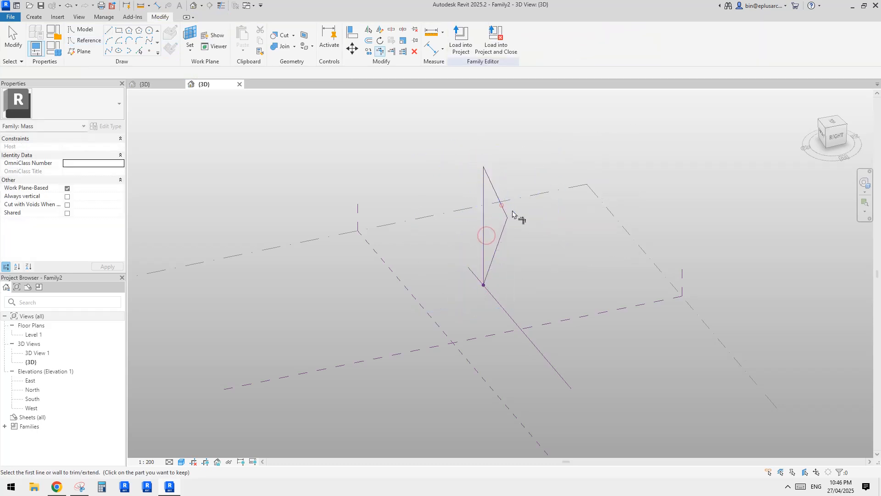
key("Escape")
left_click(483, 223)
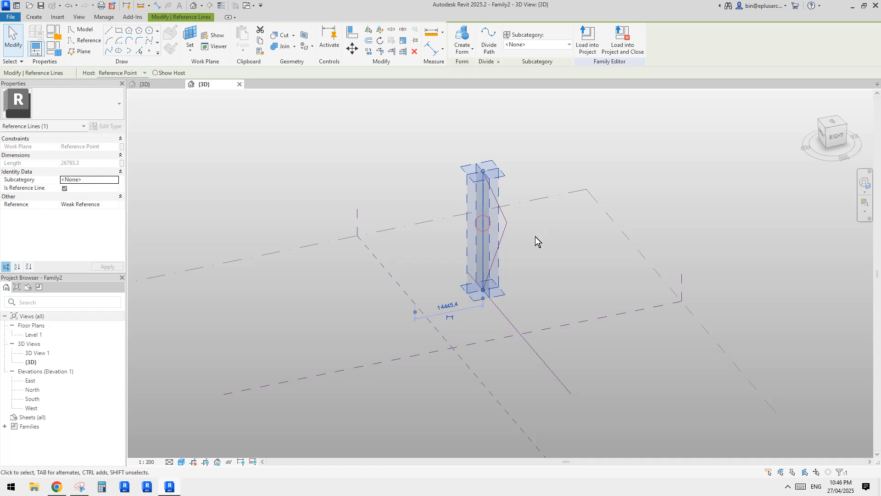
left_click(535, 238)
- Create a folded surface form from the horizontal reference line and the two sloped reference lines
middle_click_drag(535, 239, 493, 214, "shift")
scroll(515, 230, "up", 2)
key("Tab")
left_click(541, 252)
scroll(541, 252, "down", 3)
middle_click_drag(541, 252, 501, 168)
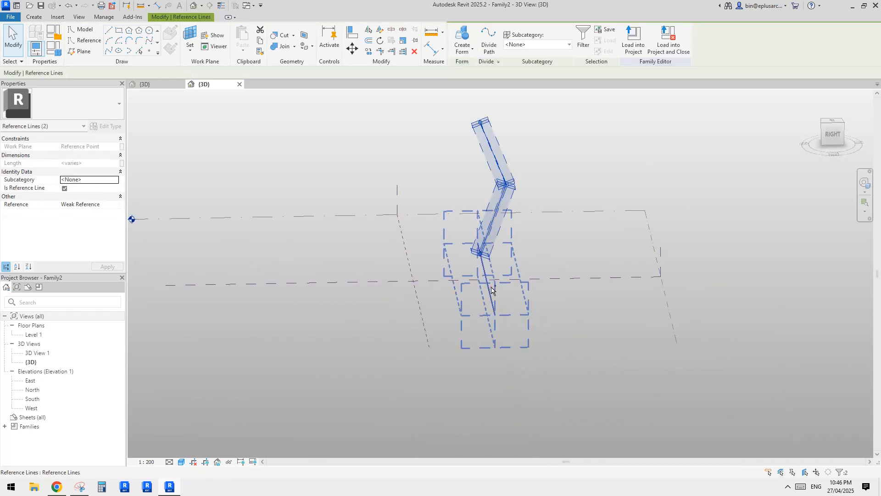
left_click(491, 287, "ctrl")
middle_click_drag(491, 288, 600, 324, "shift")
left_click(599, 323)
left_click(563, 292)
key("Tab")
left_click(412, 175, "ctrl")
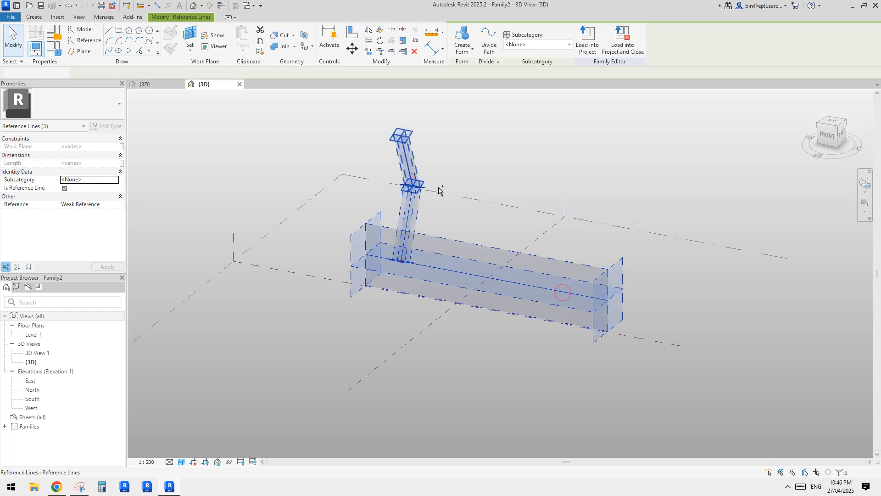
middle_click_drag(438, 191, 452, 159, "shift")
left_click(460, 38)
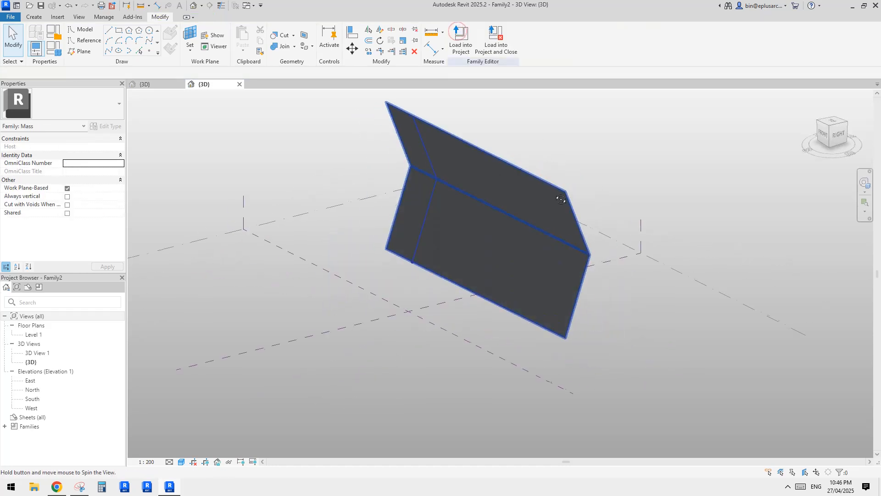
- Divide the upper and lower faces of the folded form into UV grids
left_click(522, 241)
left_click(509, 42)
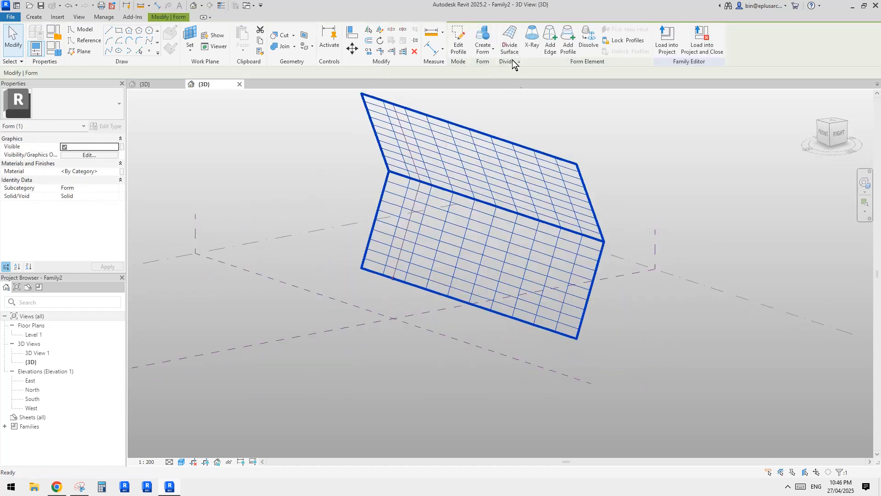
middle_click_drag(570, 202, 561, 228, "shift")
- Apply the 1/2 Step pattern to the lower divided face
left_click(520, 239)
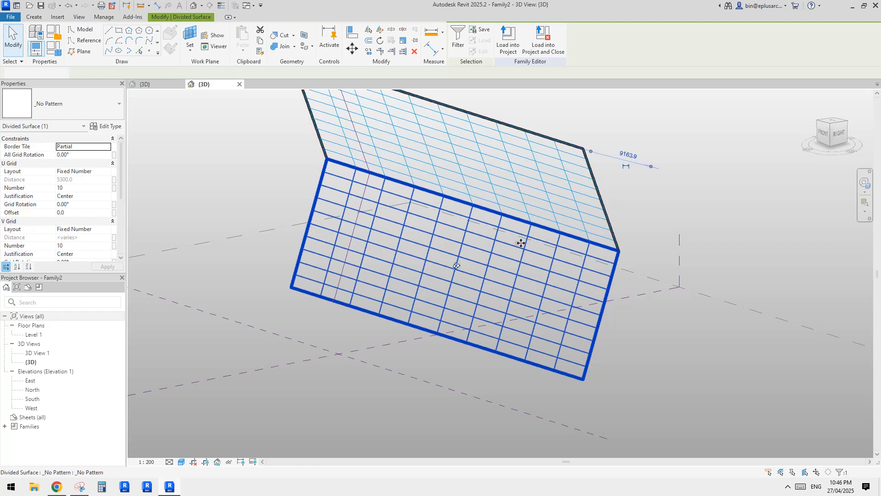
left_click(97, 105)
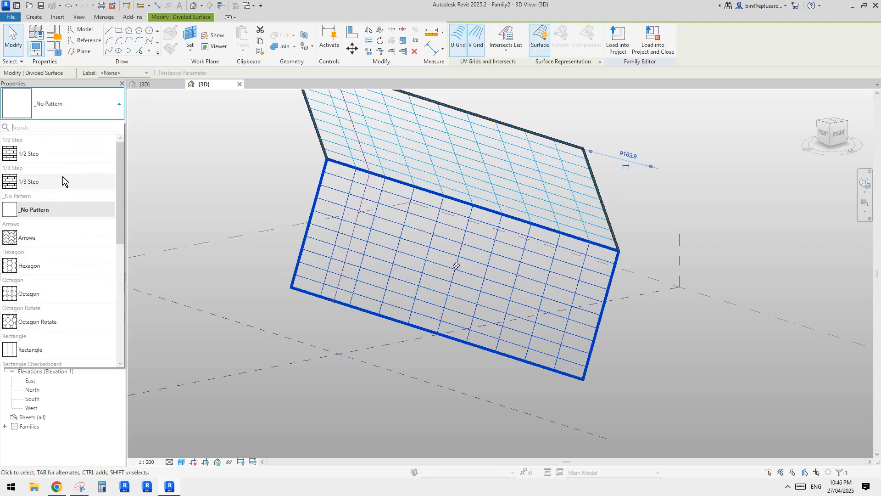
left_click(31, 155)
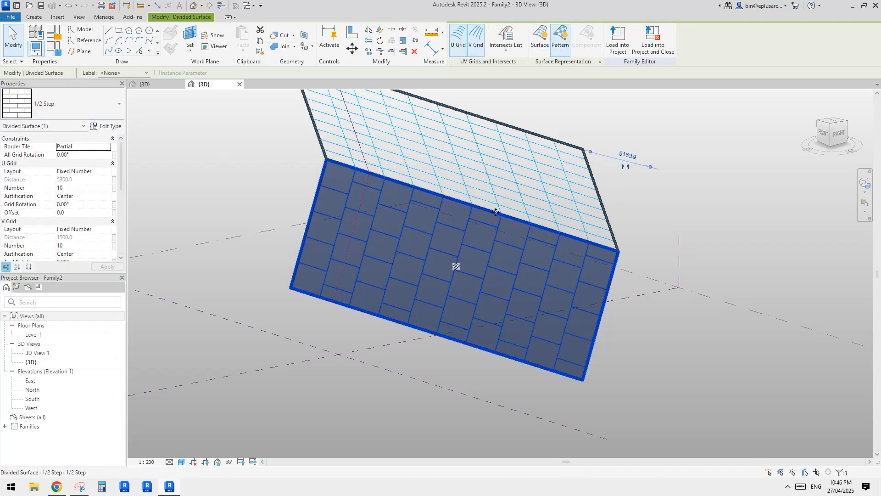
middle_click_drag(533, 243, 519, 276, "shift")
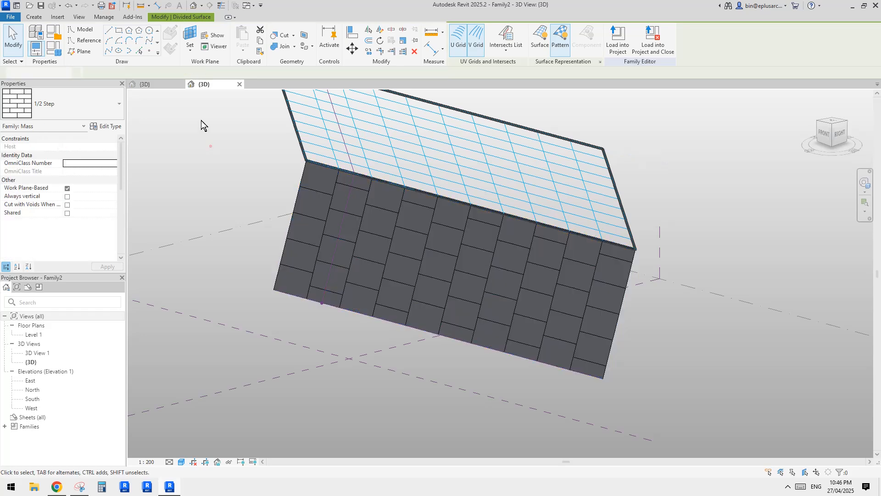
- Load the Family1 curtain panel into the mass family and apply it to the lower divided face
left_click(158, 84)
left_click(461, 39)
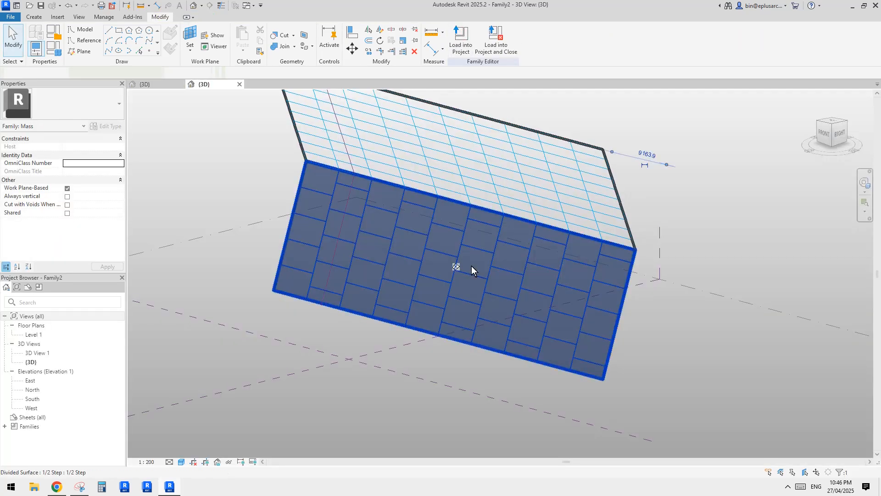
left_click(472, 268)
middle_click_drag(454, 263, 432, 250)
scroll(432, 250, "up", 1)
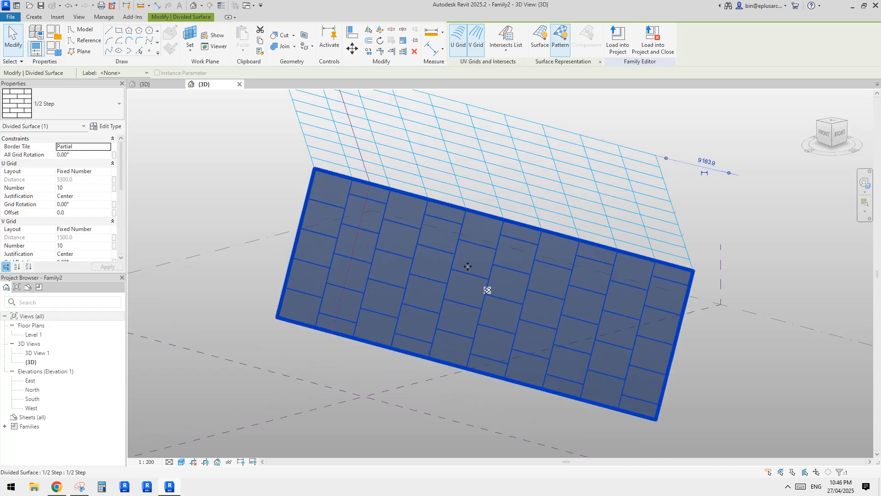
left_click(100, 104)
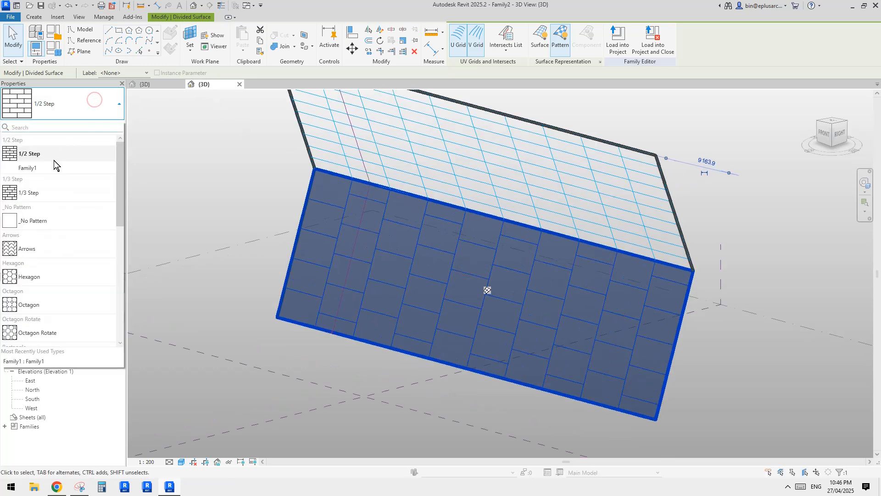
left_click(30, 168)
scroll(402, 188, "up", 1)
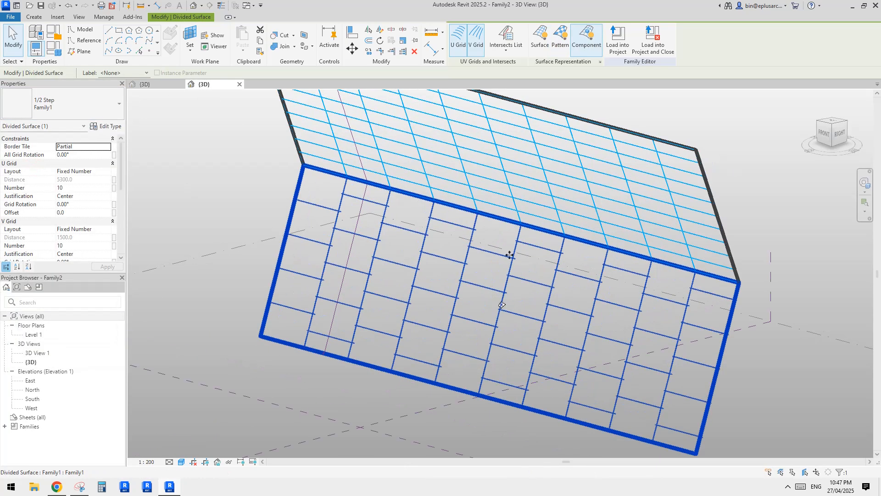
- Delete the divided surface from the lower face of the folded form
middle_click_drag(509, 254, 588, 273, "shift")
key("Escape")
middle_click_drag(665, 321, 573, 283, "shift")
scroll(413, 269, "up", 4)
scroll(595, 307, "up", 2)
left_click(574, 290)
scroll(567, 281, "up", 1)
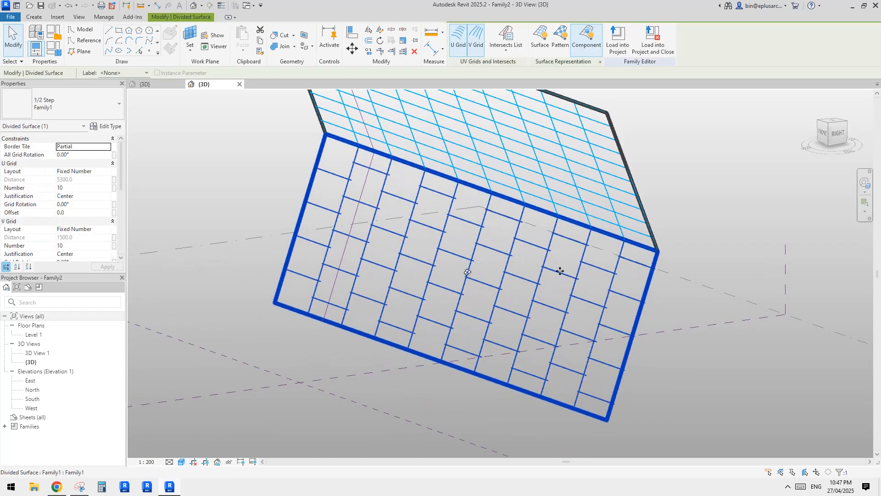
key("Delete")
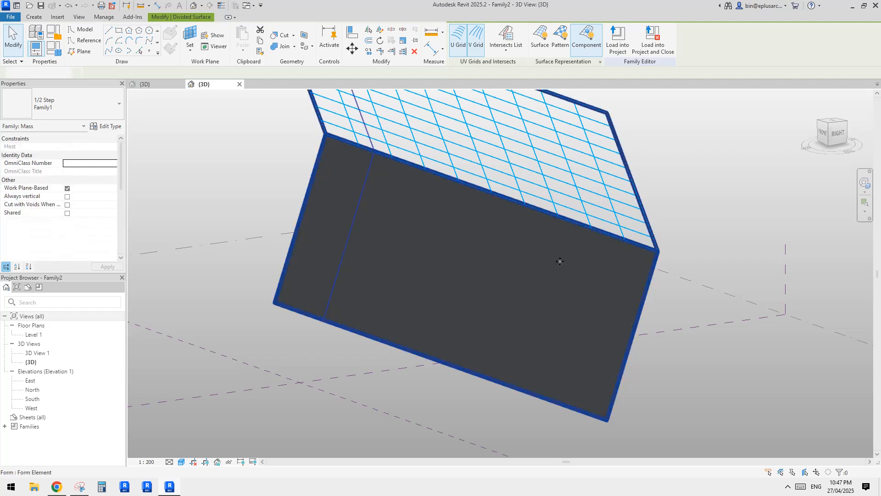
- Undo the Family1 component on the lower divided surface, keeping its 1/2 Step pattern
key("ctrl+z")
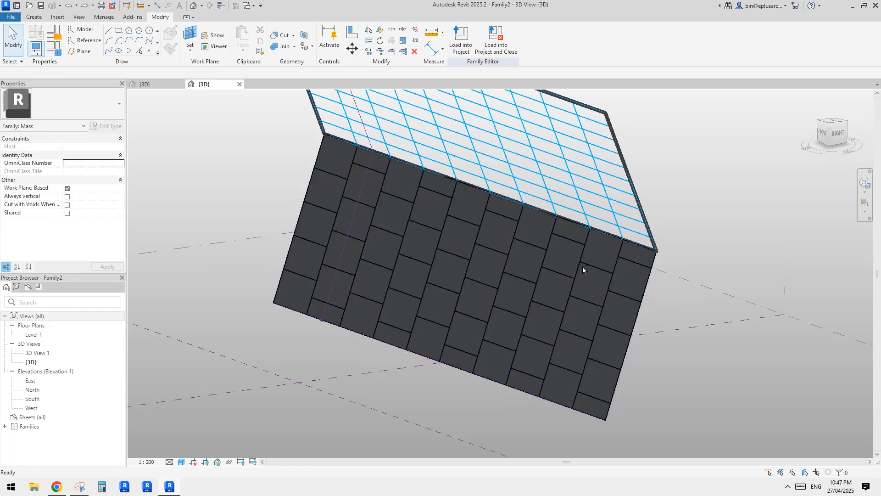
key("ctrl+z")
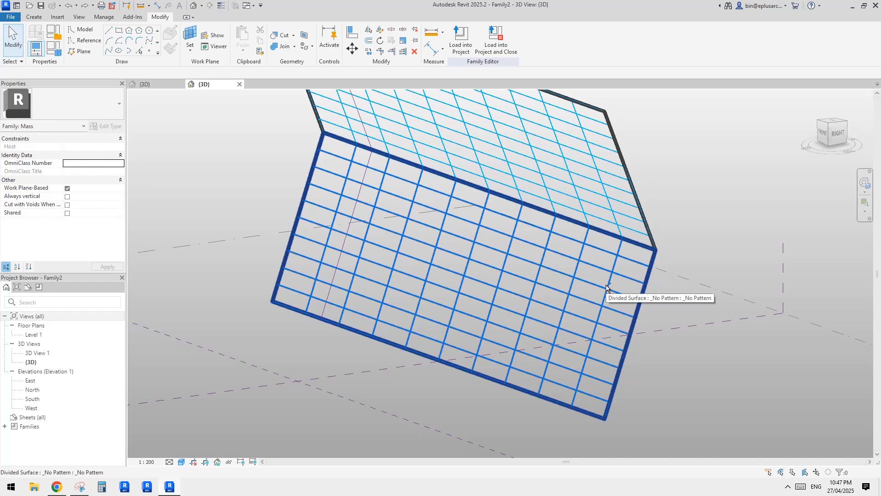
key("ctrl+y")
- Set both the V Grid and U Grid layouts of the lower divided surface to Maximum Spacing
left_click(555, 271)
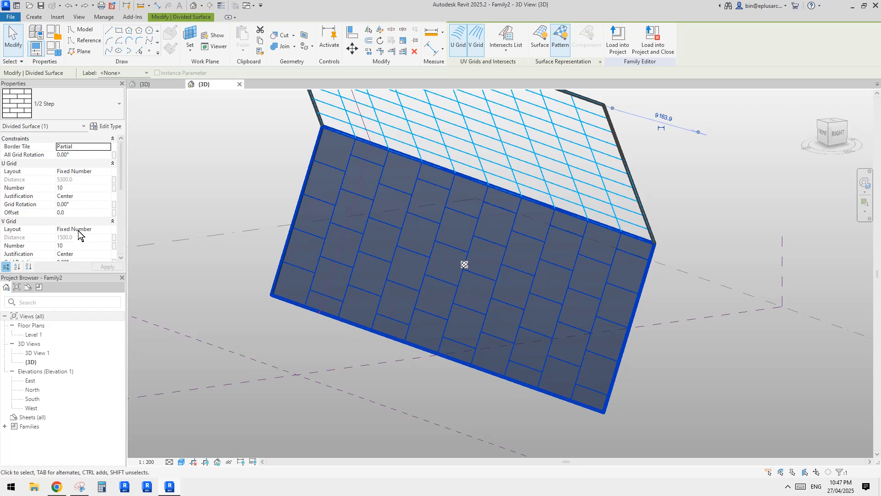
left_click(97, 229)
left_click(107, 229)
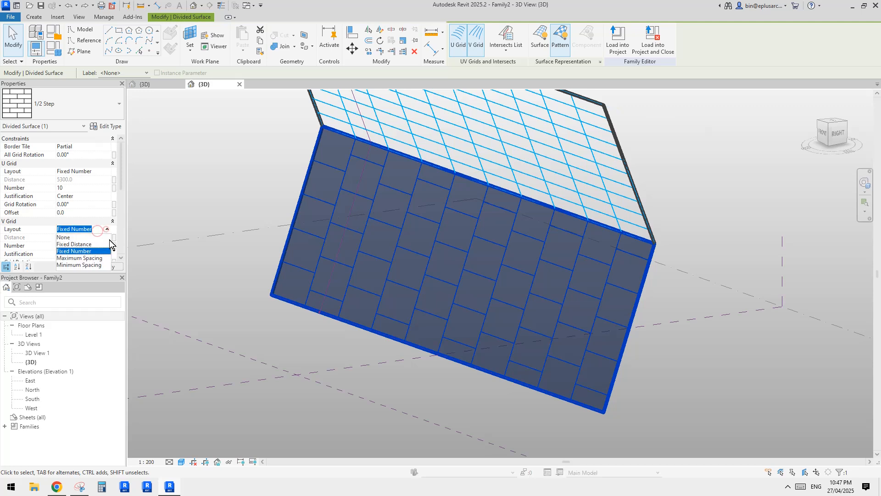
left_click(106, 230)
left_click(107, 230)
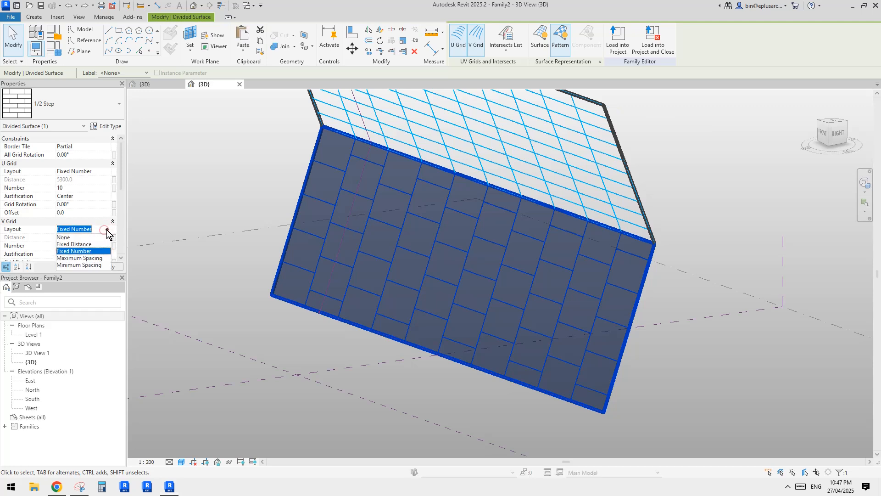
left_click(81, 259)
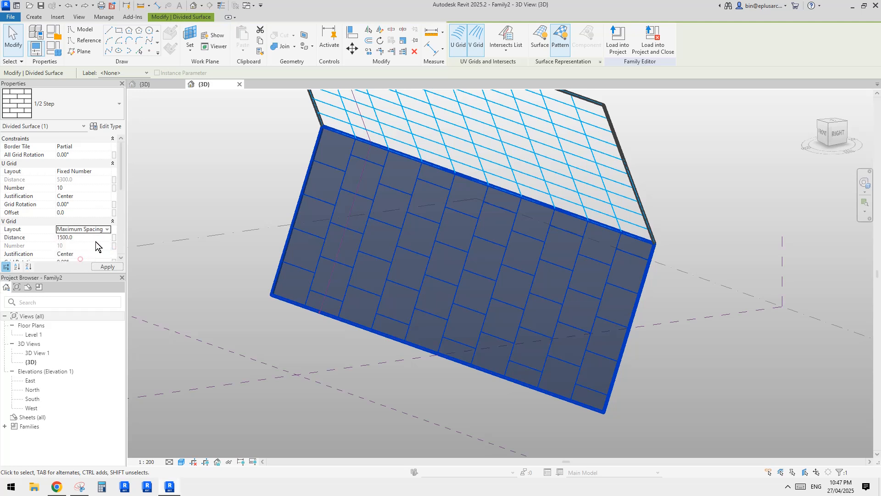
left_click(107, 171)
left_click(84, 201)
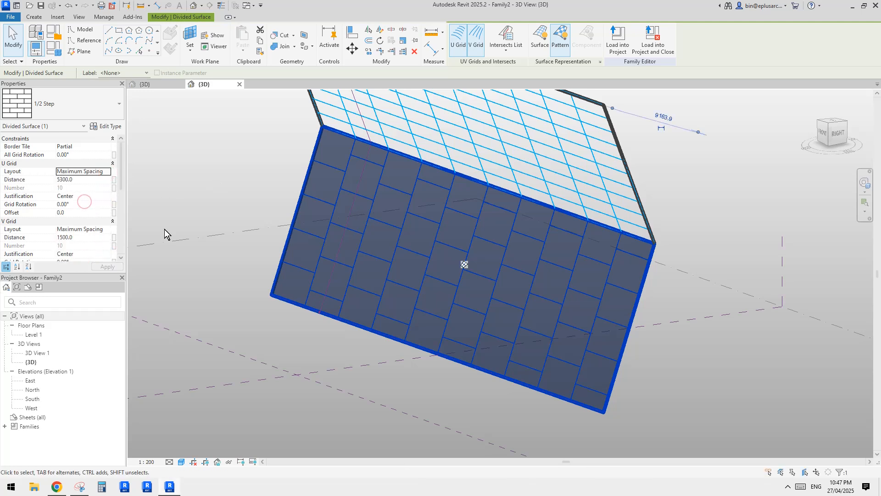
- Set the V Grid distance of the lower divided surface to 300
left_click(84, 238)
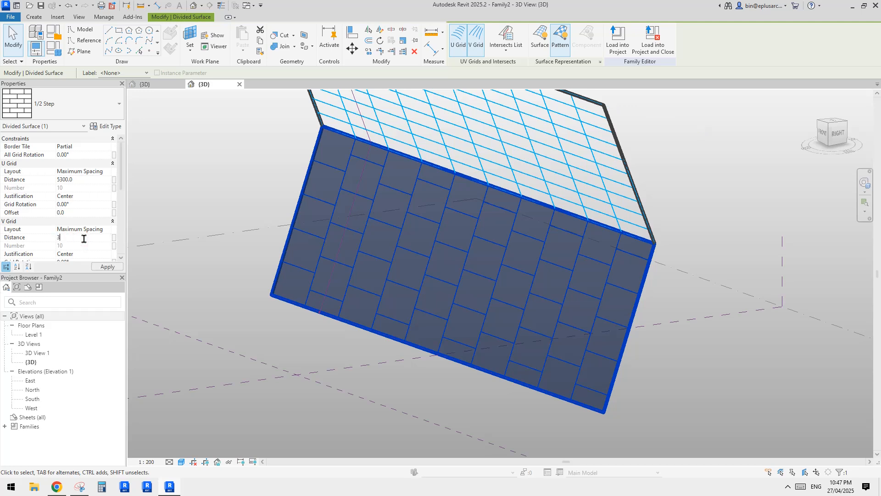
key("Return")
middle_click_drag(490, 293, 490, 292)
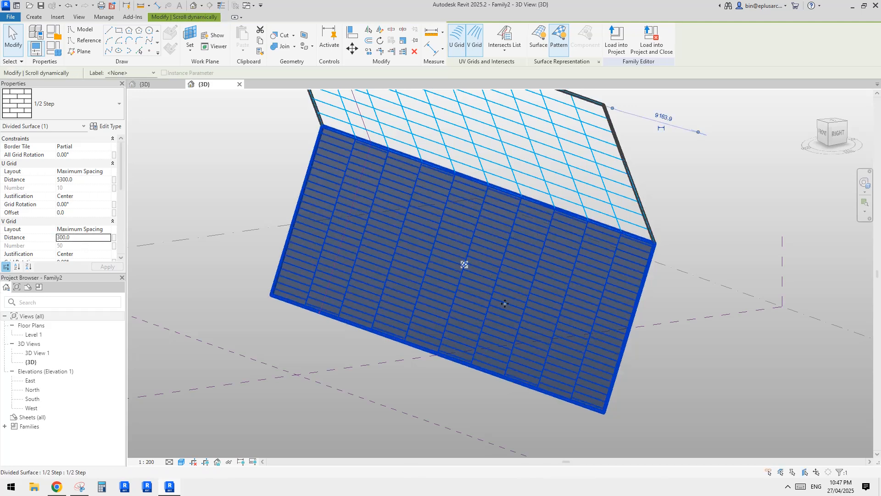
- Set the V Grid distance of the lower divided surface to 200
left_click(77, 237)
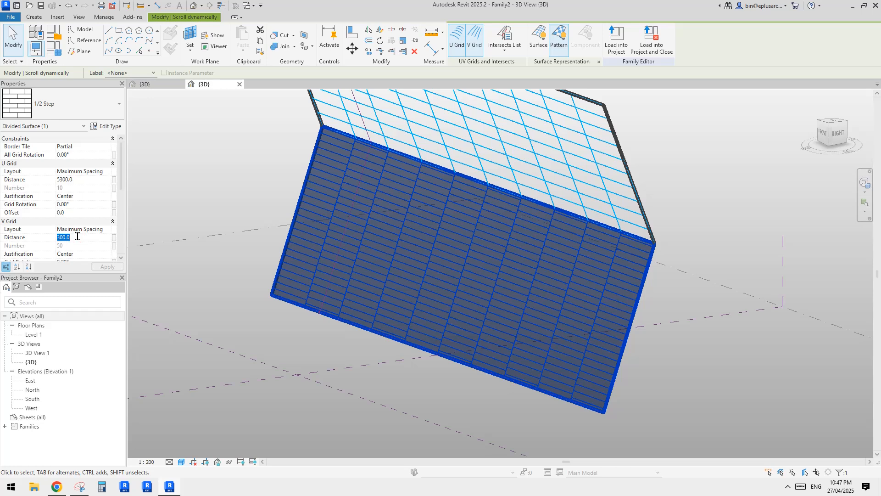
middle_click_drag(287, 258, 274, 258)
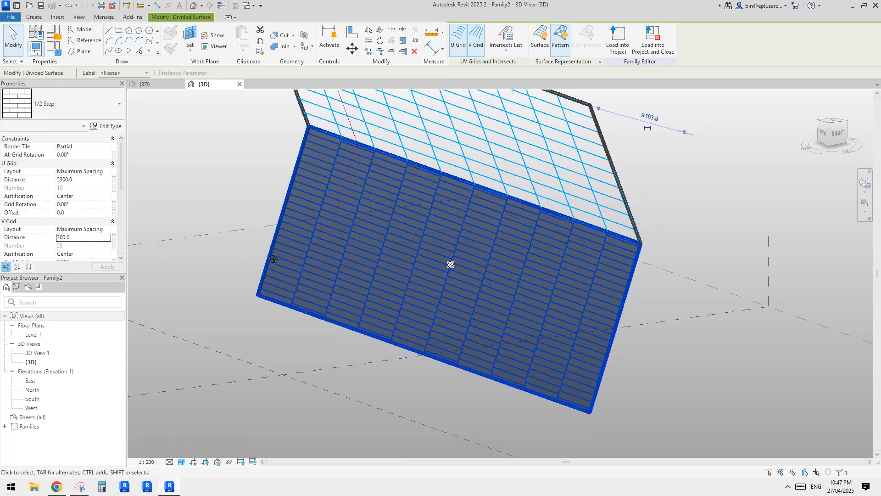
left_click(80, 238)
type("200")
scroll(547, 248, "up", 1)
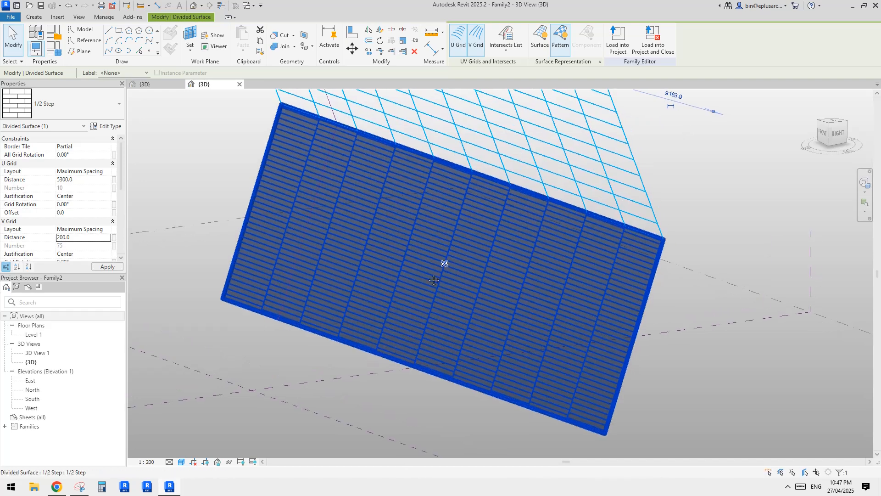
- Set the U Grid distance of the lower divided surface to 600 and deselect the surface
left_click(92, 180)
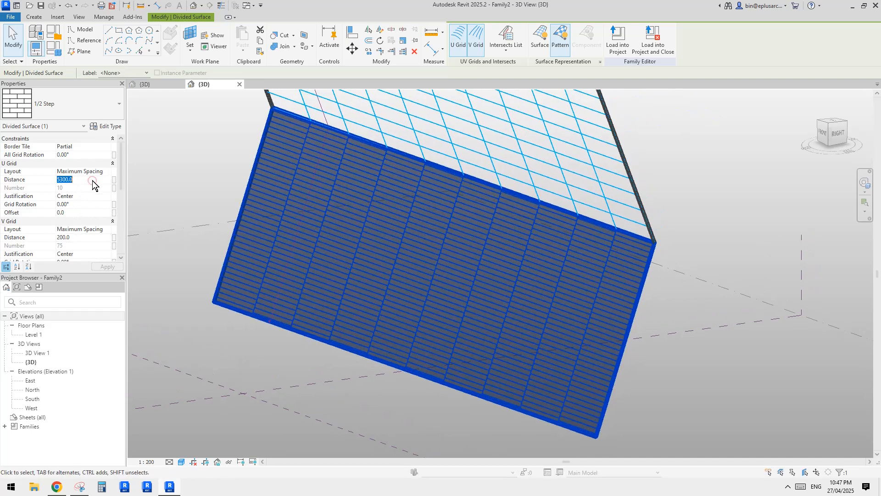
type("6000")
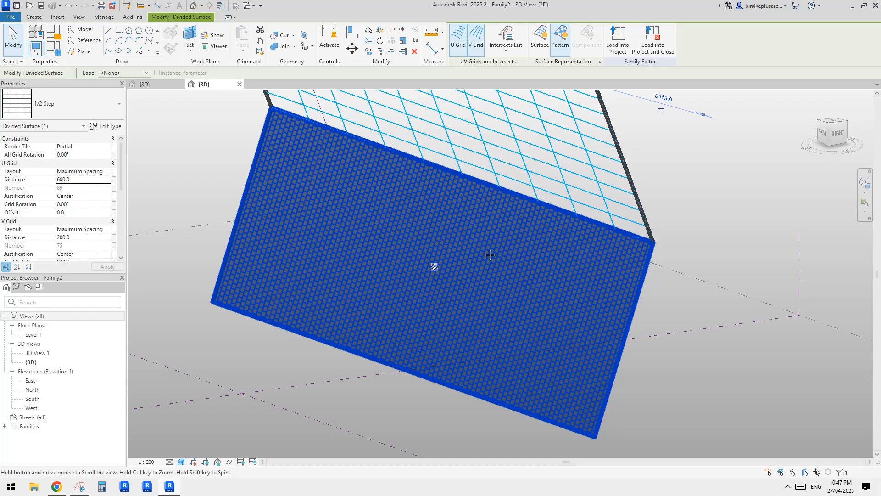
middle_click_drag(435, 260, 579, 307, "shift")
key("Escape")
- Examine the density and proportions of the 1/2 Step brick pattern across the lower divided surface
scroll(519, 311, "up", 1)
scroll(475, 299, "down", 2)
scroll(475, 298, "up", 2)
scroll(541, 307, "up", 2)
scroll(547, 313, "down", 1)
scroll(527, 299, "down", 3)
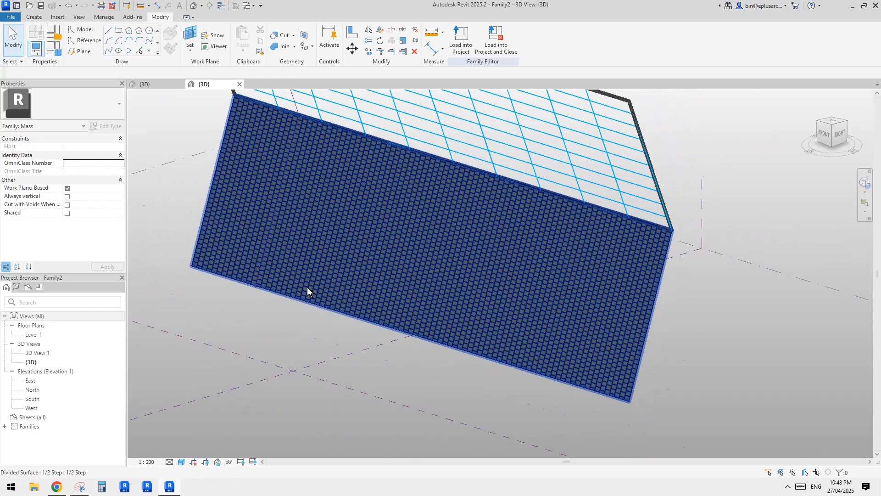
scroll(510, 285, "up", 2)
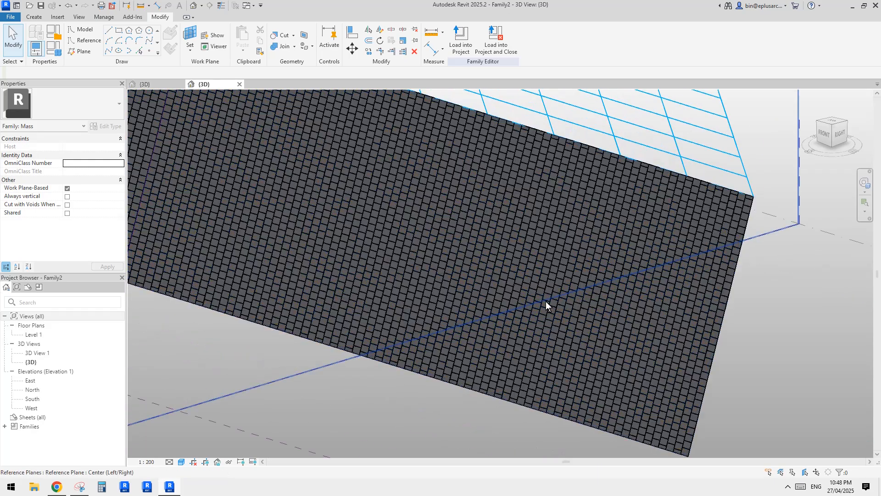
left_click(547, 262)
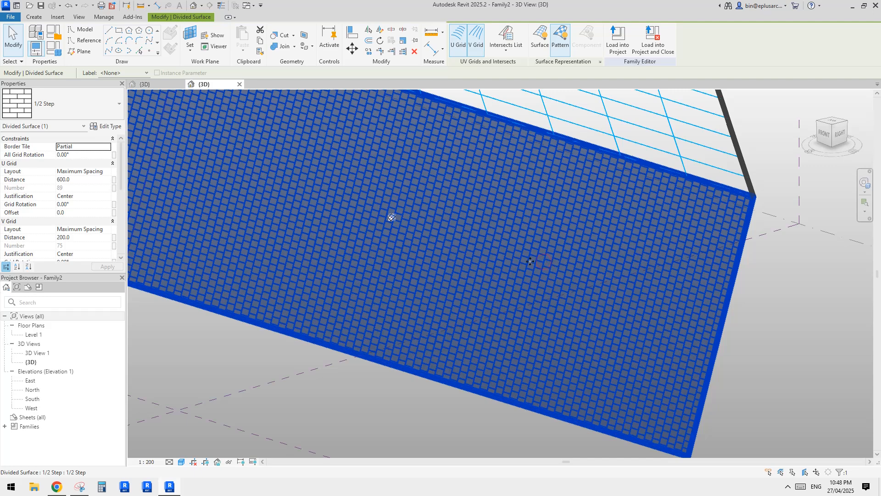
middle_click_drag(560, 263, 442, 236, "shift")
middle_click_drag(510, 262, 494, 264, "shift")
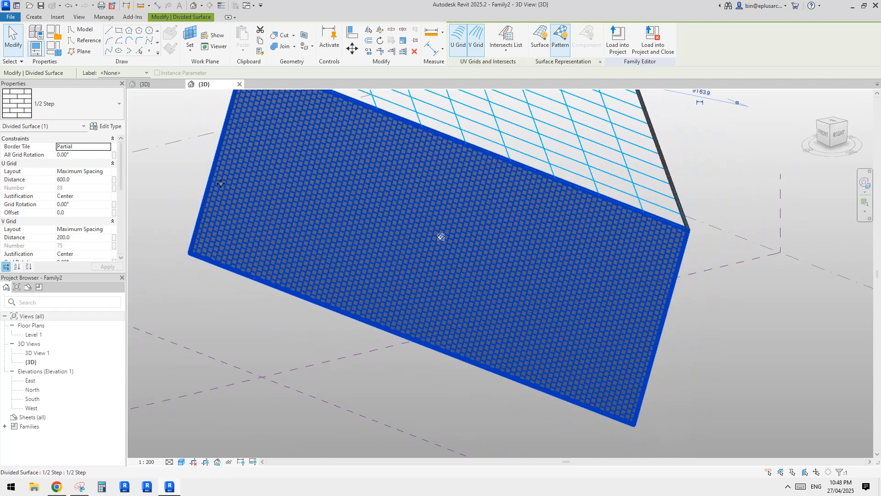
scroll(280, 204, "up", 1)
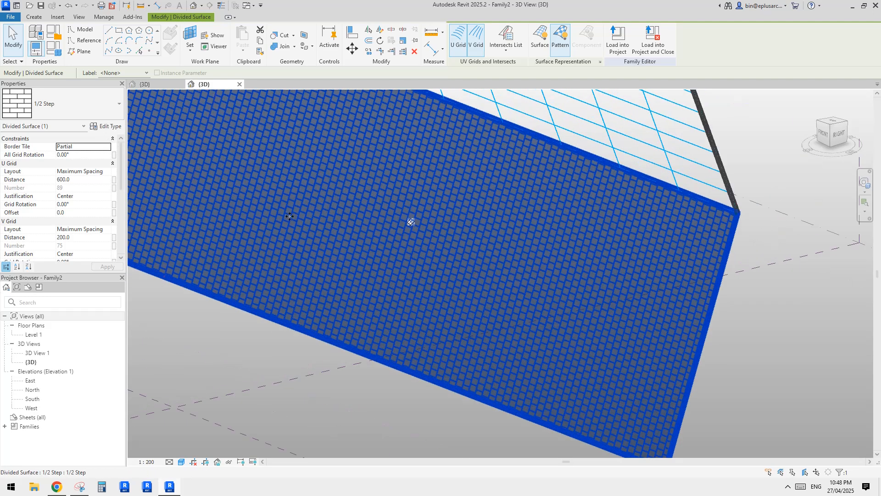
scroll(290, 216, "down", 3)
middle_click_drag(290, 217, 304, 177, "shift")
- Reload the curtain panel family into Family2 and apply the Family1 component to the lower divided surface
left_click(70, 108)
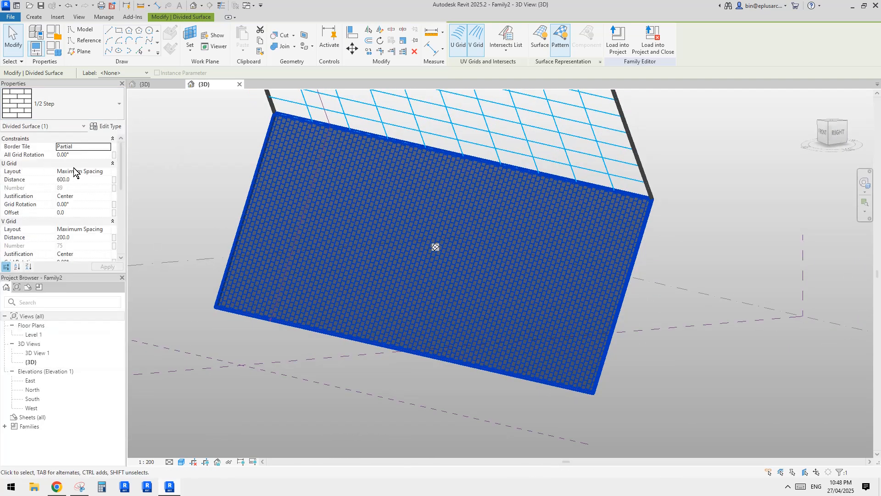
left_click(83, 100)
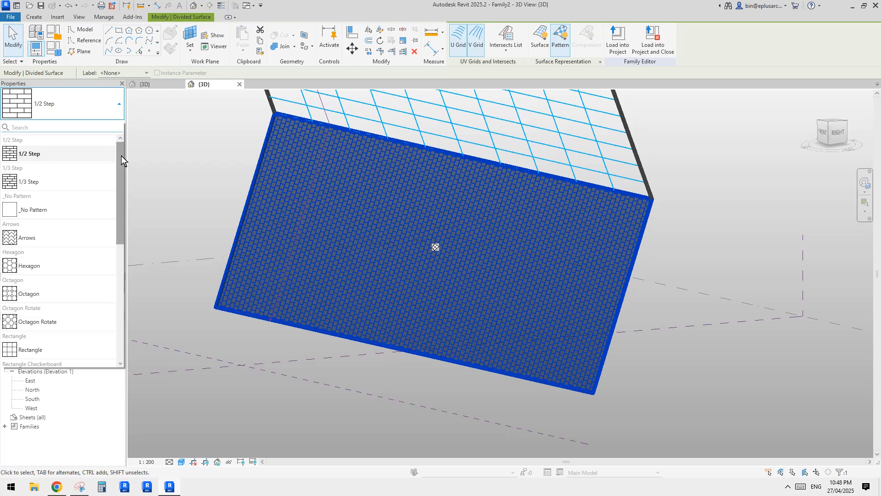
left_click(198, 139)
left_click(150, 84)
left_click(469, 44)
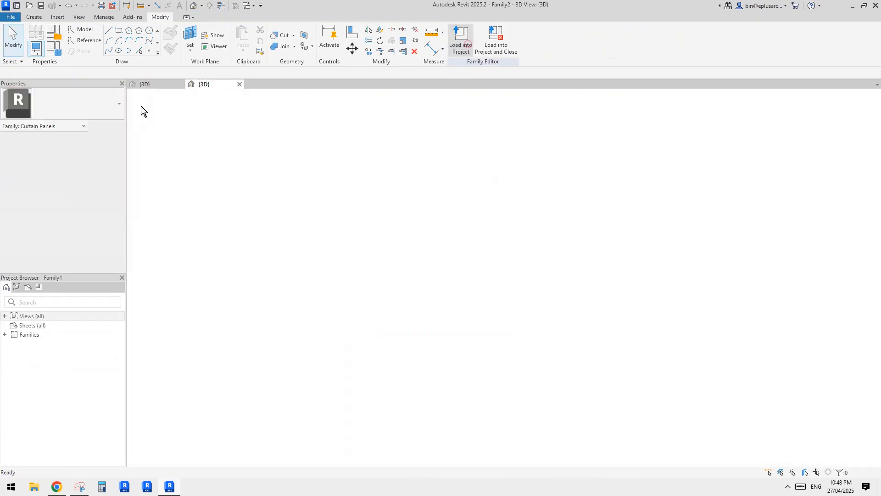
left_click(320, 181)
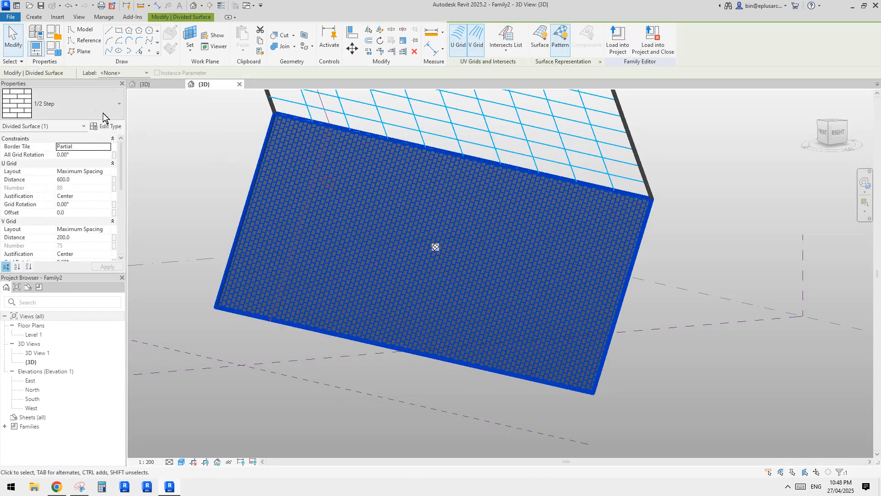
left_click(99, 110)
left_click(40, 165)
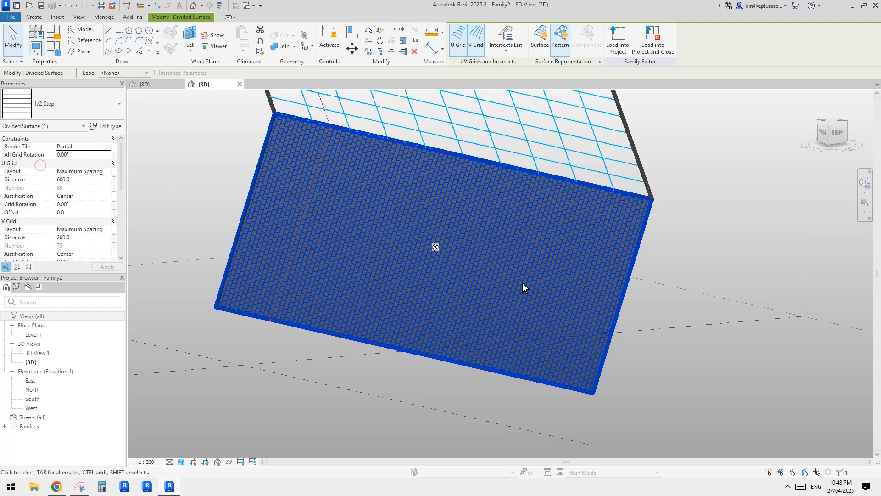
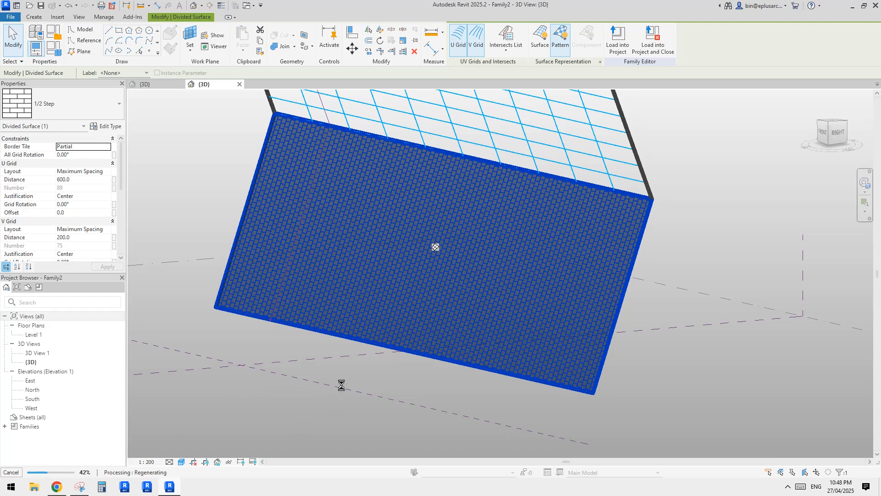
- Check the facade reference photo on Reddit in Chrome, and back in Revit examine the Family1 panels on the lower surface
left_click(57, 489)
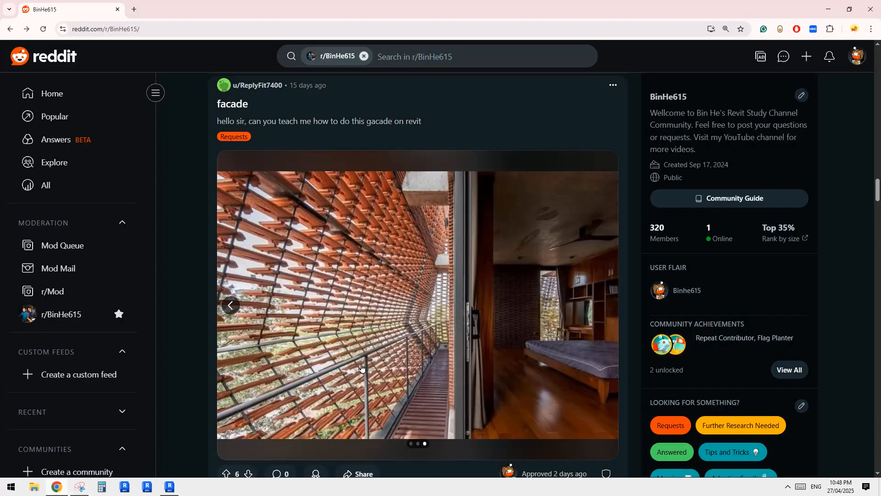
left_click(170, 487)
left_click(666, 351)
scroll(671, 336, "up", 3)
middle_click_drag(670, 336, 694, 349, "shift")
scroll(776, 351, "up", 8)
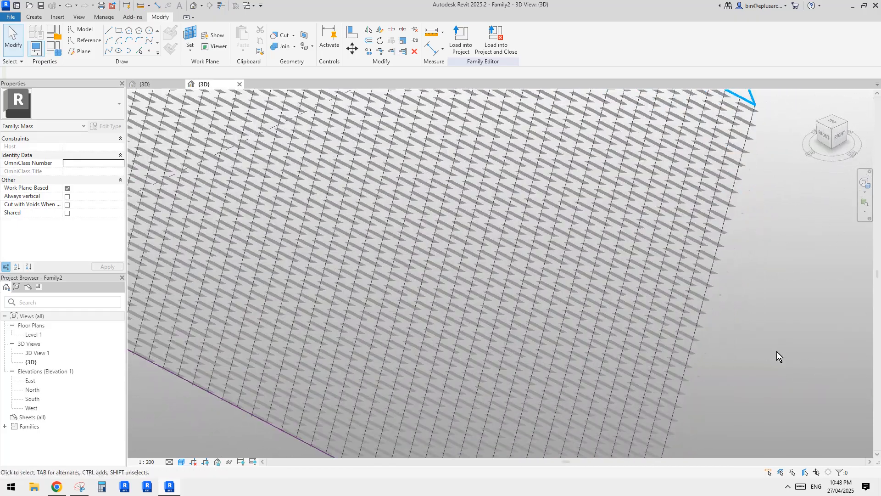
scroll(667, 285, "down", 5)
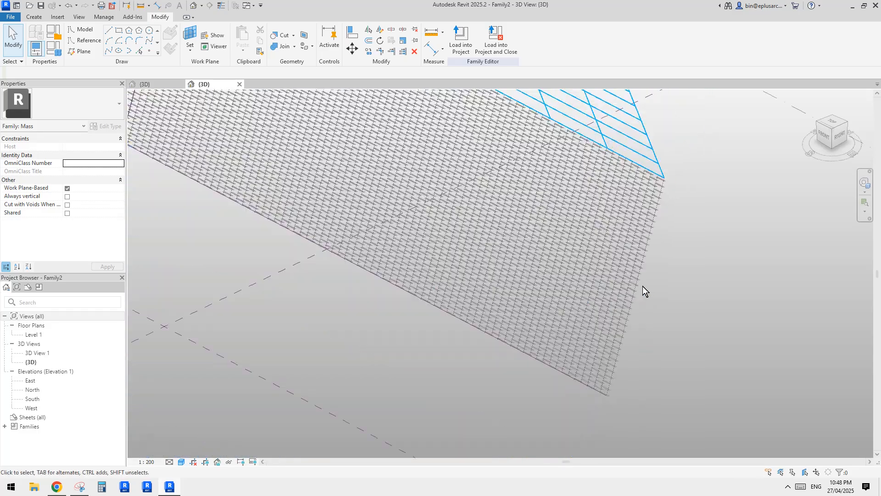
middle_click_drag(642, 285, 692, 365, "shift")
scroll(684, 318, "down", 4)
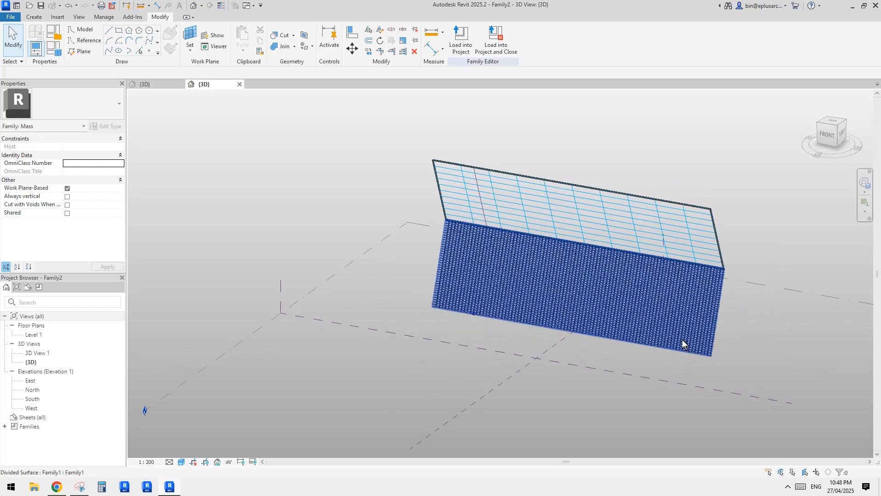
- Delete the lower and upper divided surfaces together with their underlying form
left_click(619, 298)
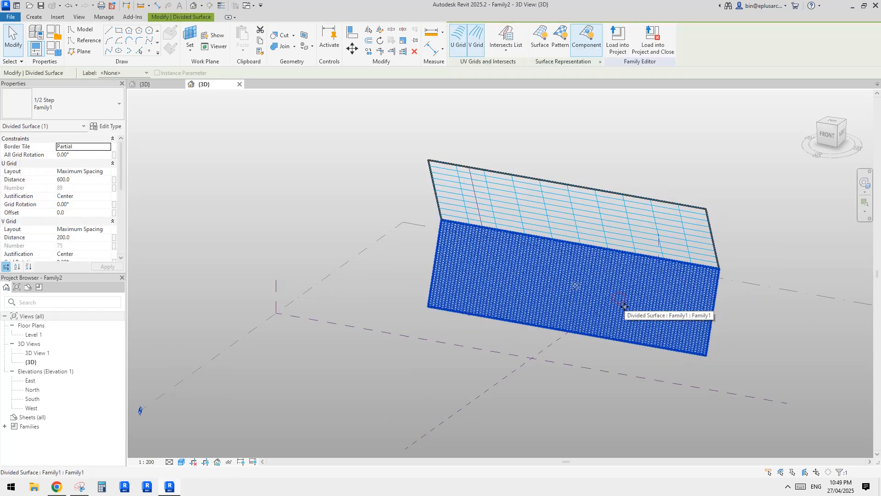
key("Delete")
middle_click_drag(682, 308, 615, 292, "shift")
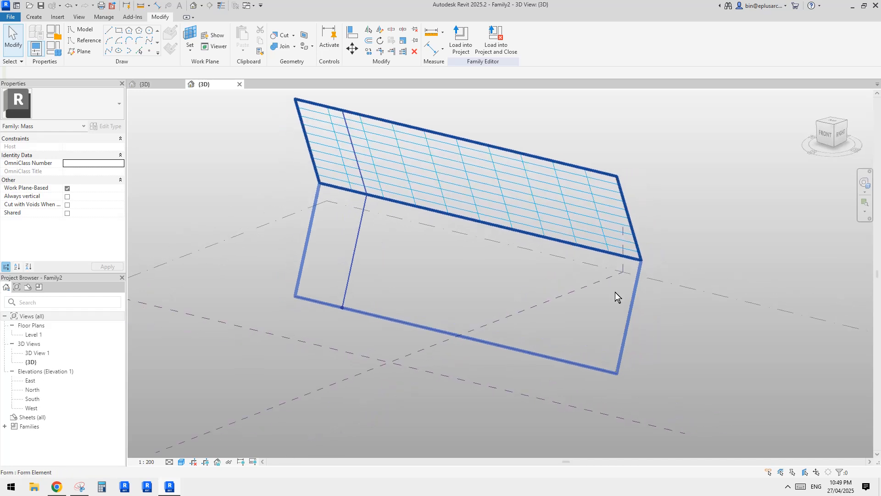
left_click(567, 201)
key("Delete")
middle_click_drag(577, 212, 527, 213, "shift")
left_click(526, 210)
key("Delete")
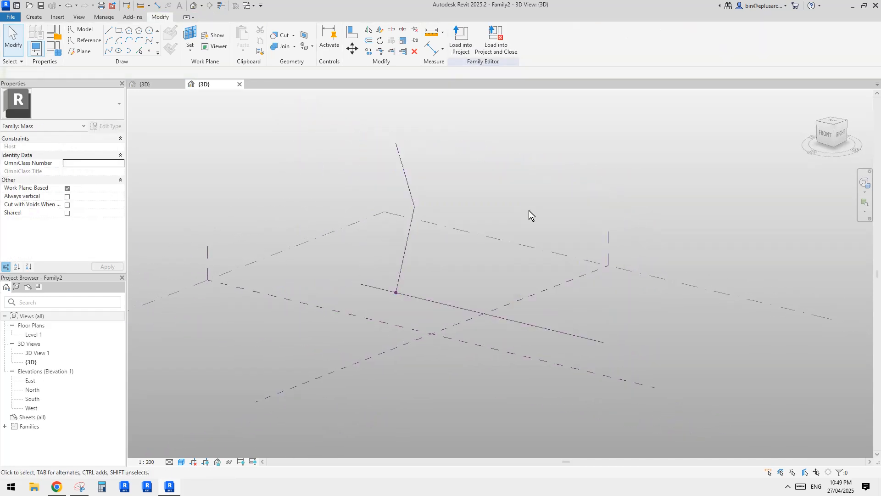
- Shorten the base reference line on Level 1 to about 10000 by moving one of its endpoints
key("Tab")
left_click(407, 216)
key("Escape")
left_click(440, 305)
left_click_drag(359, 288, 558, 328)
scroll(577, 347, "up", 5)
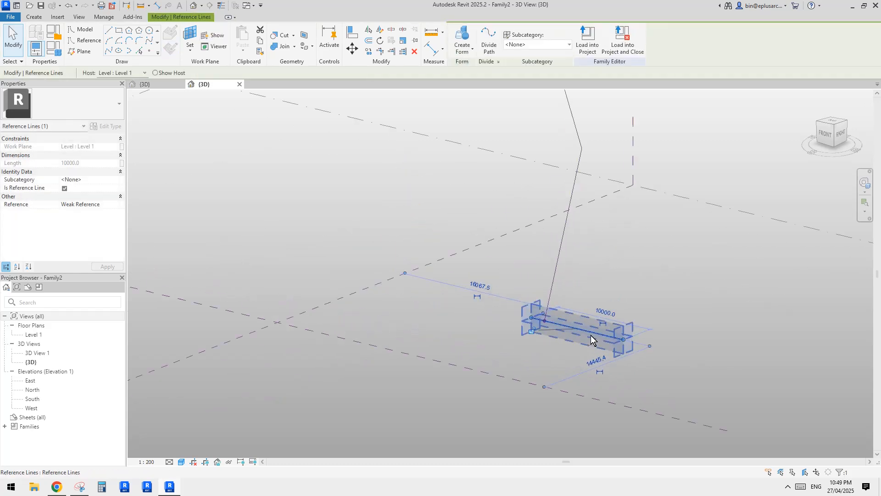
- Scale the chained two-segment profile reference lines down to about one fifth of their size from their base point
left_click(519, 278)
key("Tab")
left_click(517, 290)
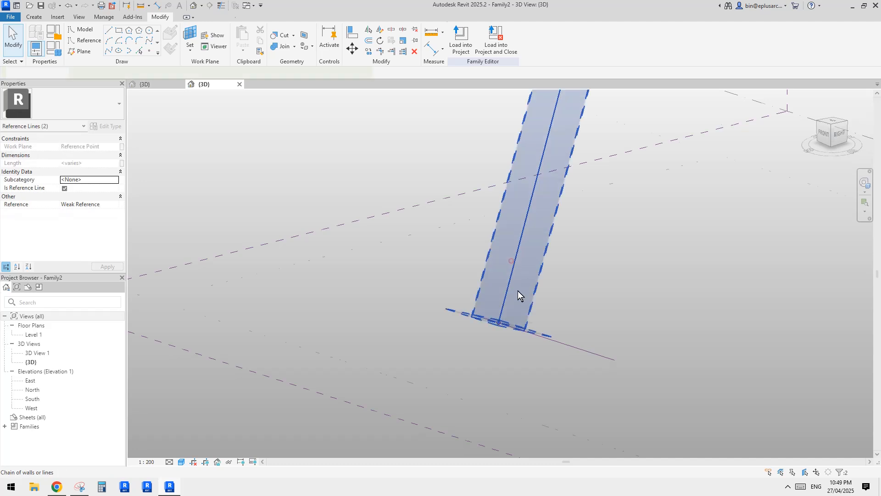
scroll(518, 291, "down", 2)
middle_click_drag(518, 290, 492, 340)
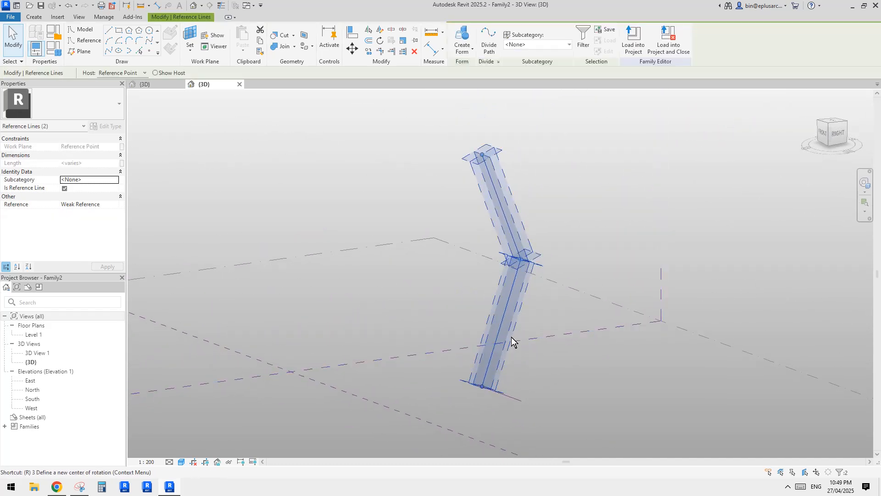
key("e")
left_click(481, 388)
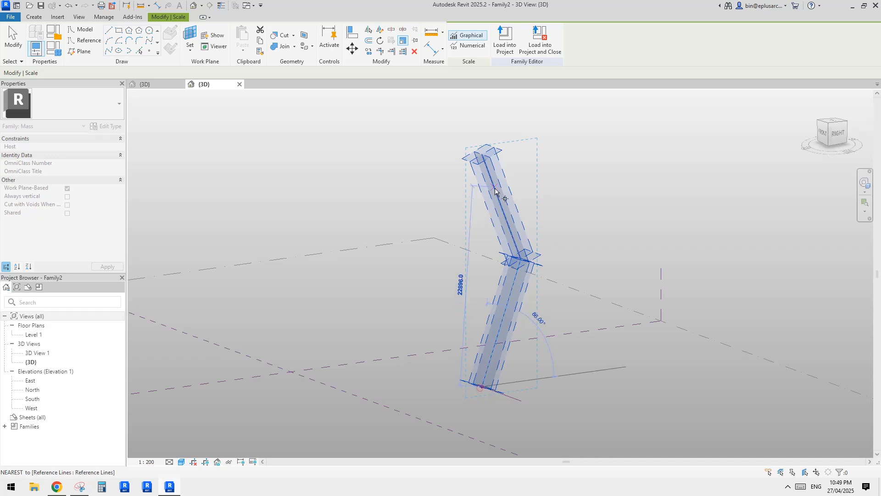
left_click(484, 155)
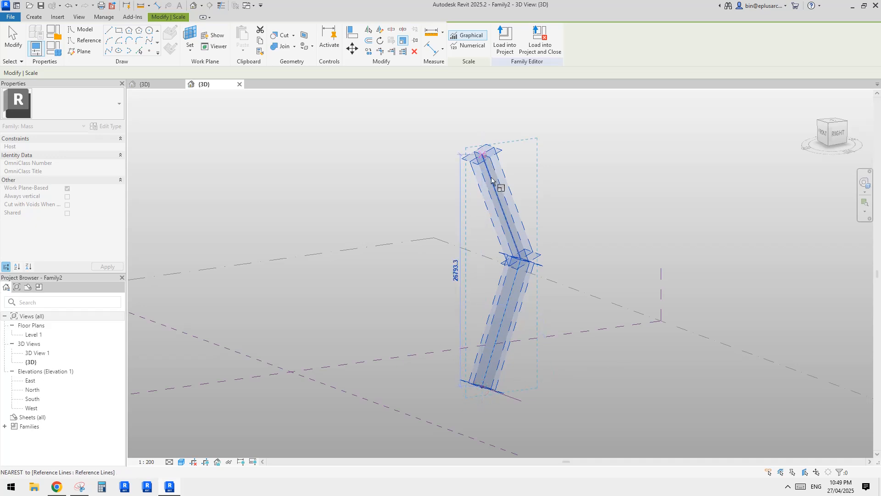
left_click(487, 343)
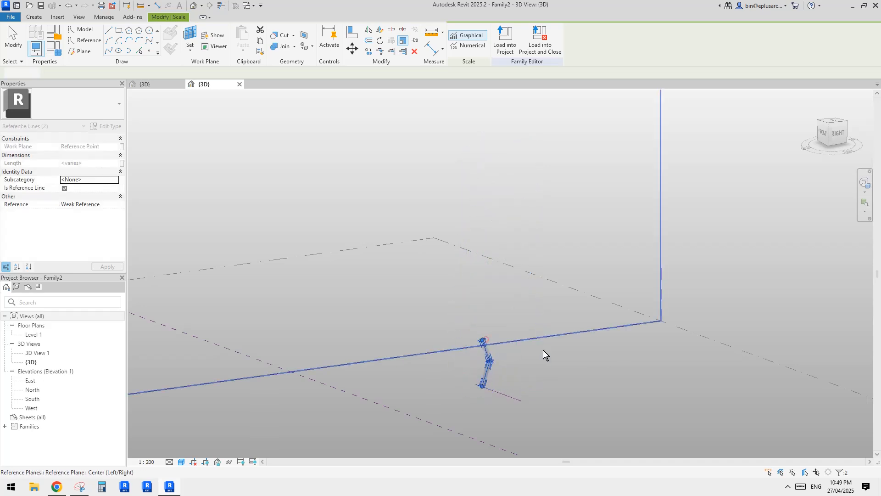
key("Escape")
- Create a folded surface form from the two-segment profile chain and the base reference line
scroll(471, 389, "up", 5)
key("Tab")
left_click(450, 265)
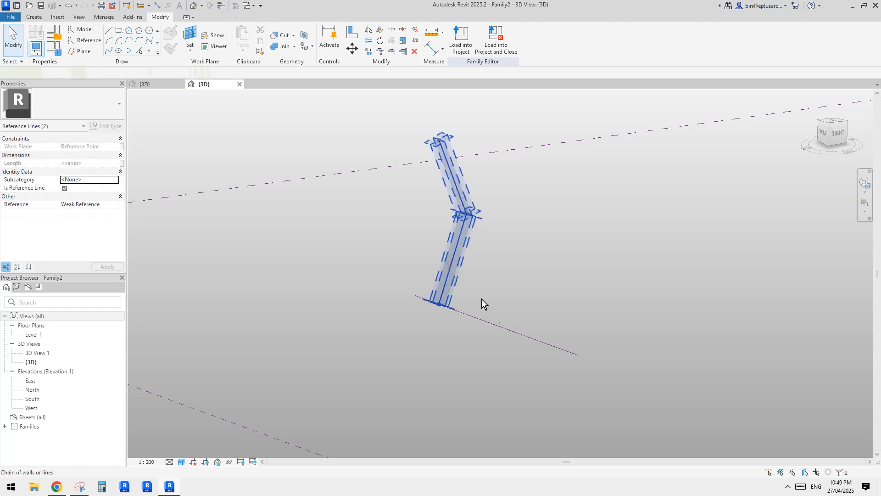
left_click(504, 328, "ctrl")
left_click(464, 34)
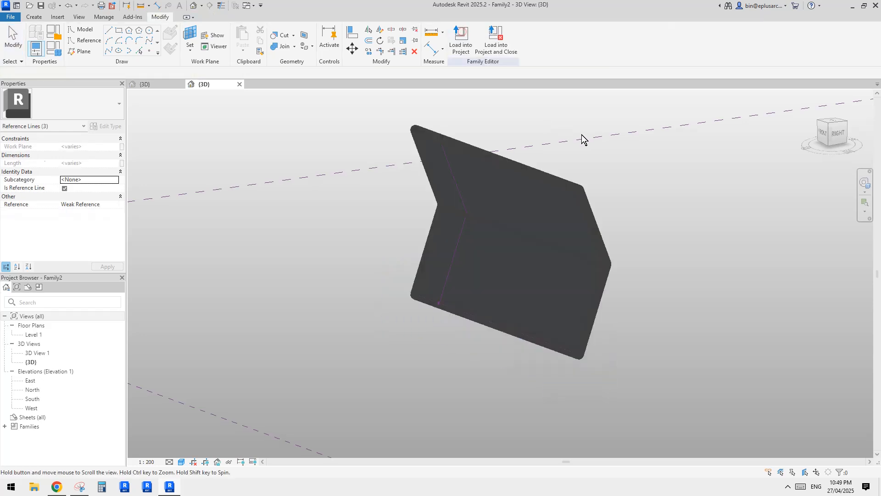
left_click(646, 296)
- Set the 3D view scale to 1:10 and divide both faces of the folded form
left_click(147, 461)
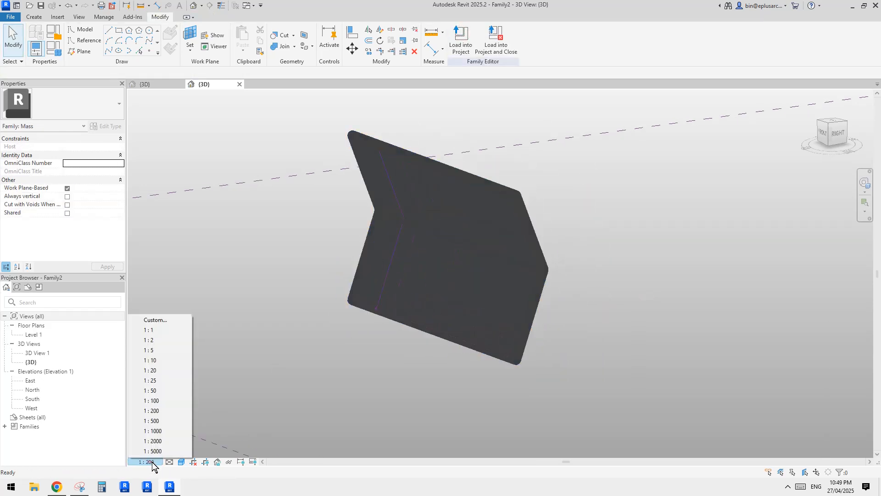
left_click(164, 362)
middle_click_drag(365, 378, 425, 373, "shift")
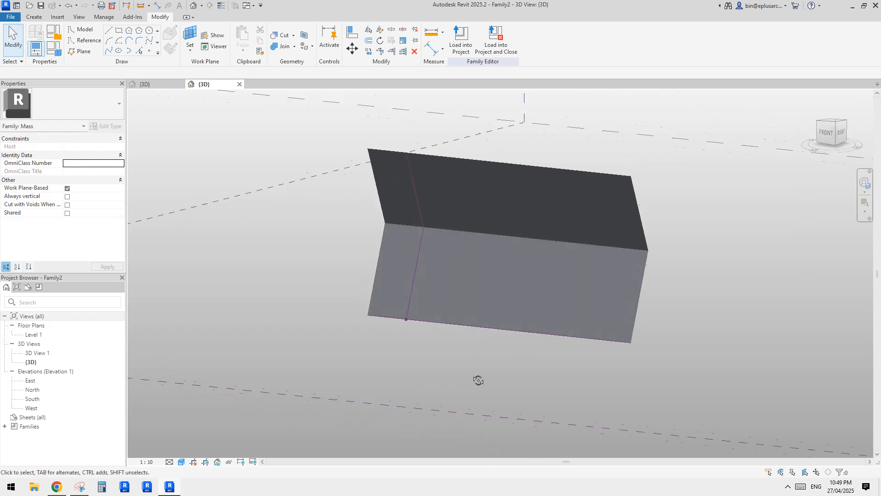
left_click(504, 275)
left_click(508, 50)
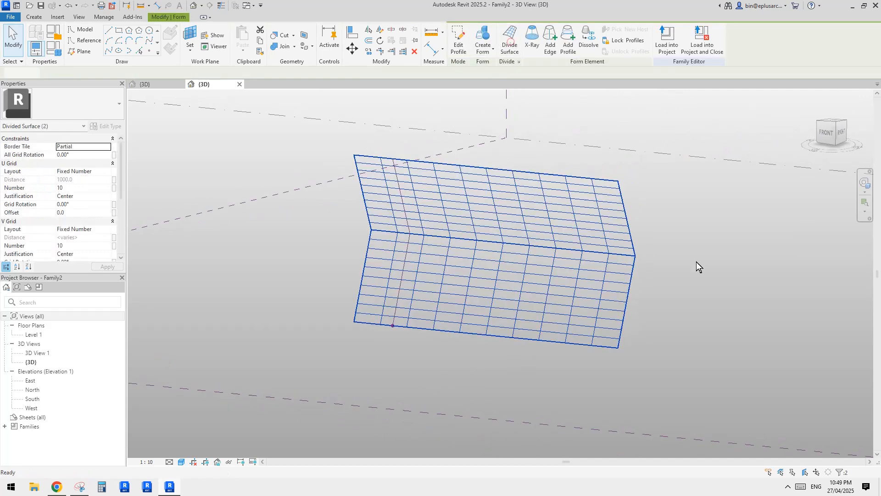
scroll(571, 304, "up", 2)
middle_click_drag(572, 304, 519, 313, "shift")
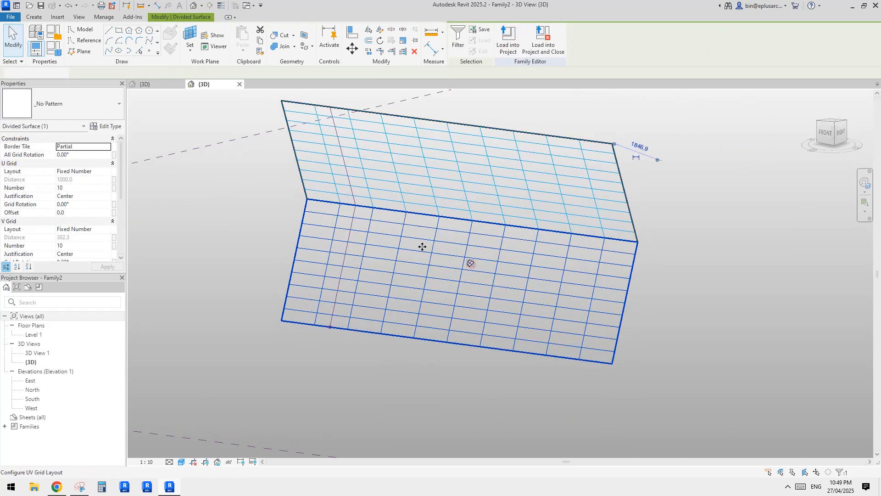
- Apply the 1/2 Step pattern to both the lower and upper divided surfaces
left_click(476, 248)
left_click(507, 202)
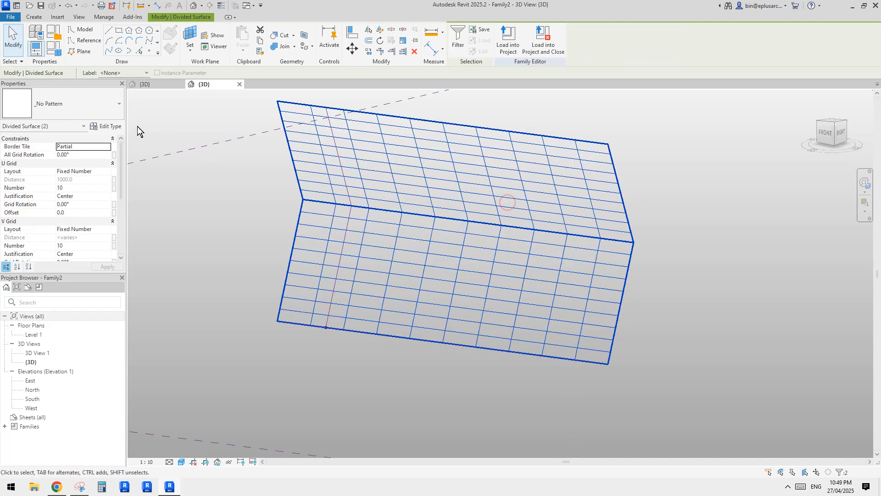
left_click(83, 106)
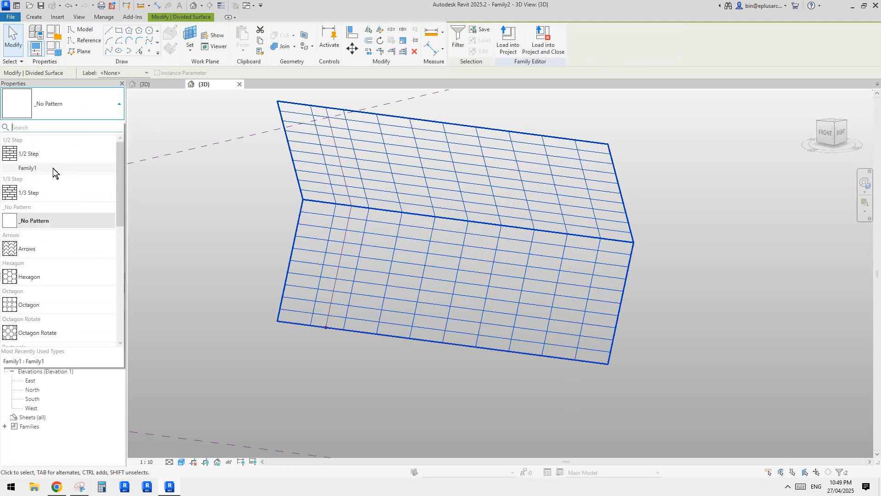
left_click(32, 154)
- Change the U Grid and V Grid layouts of both divided surfaces to Maximum Spacing
scroll(551, 257, "up", 2)
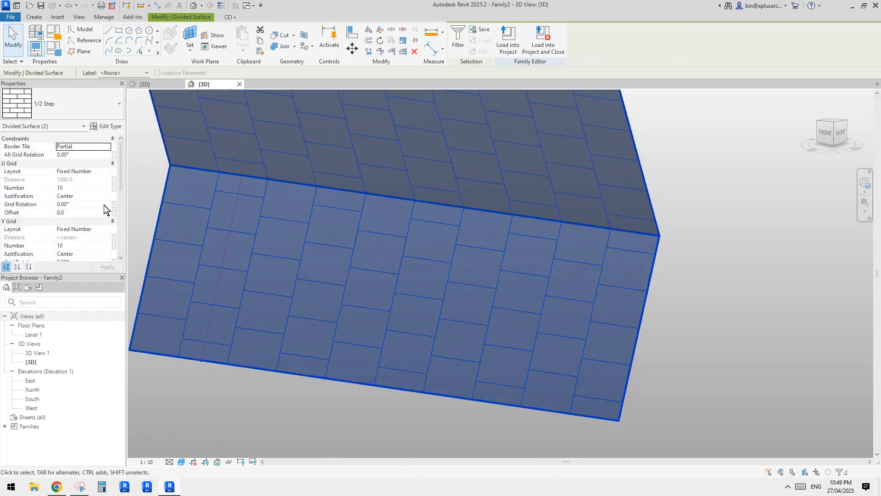
left_click(107, 228)
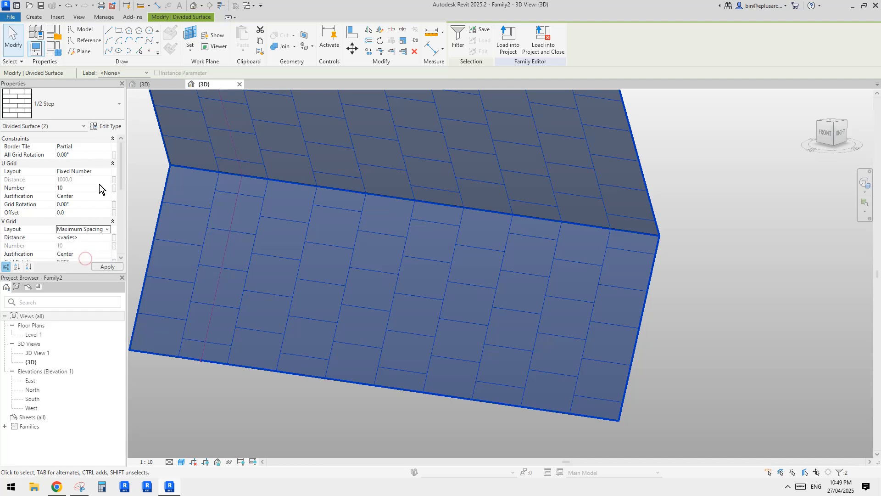
left_click(108, 172)
left_click(81, 200)
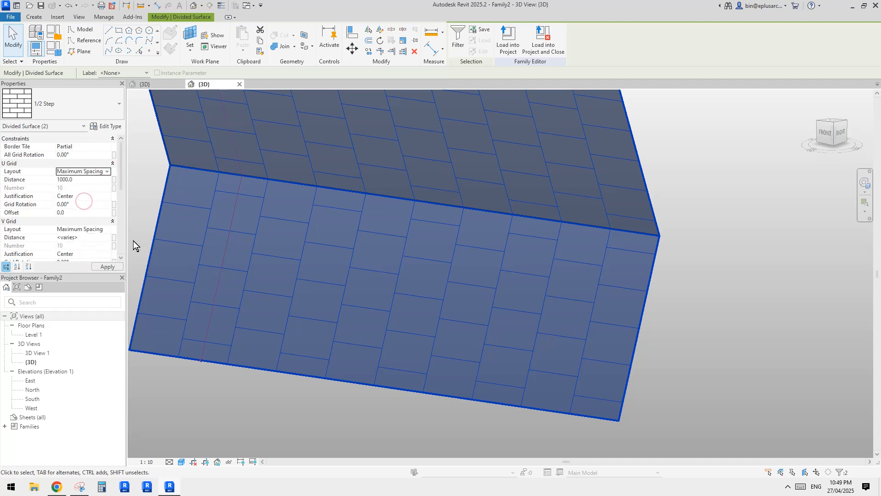
- Set the V Grid distance to 200 on the lower and the upper divided surface
middle_click_drag(301, 262, 380, 250)
left_click(377, 255)
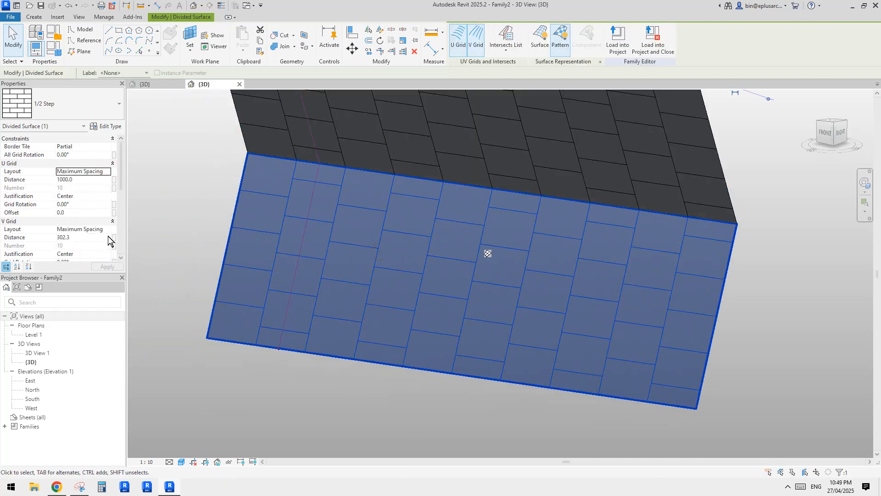
left_click(89, 237)
middle_click_drag(398, 246, 386, 256)
left_click(329, 147)
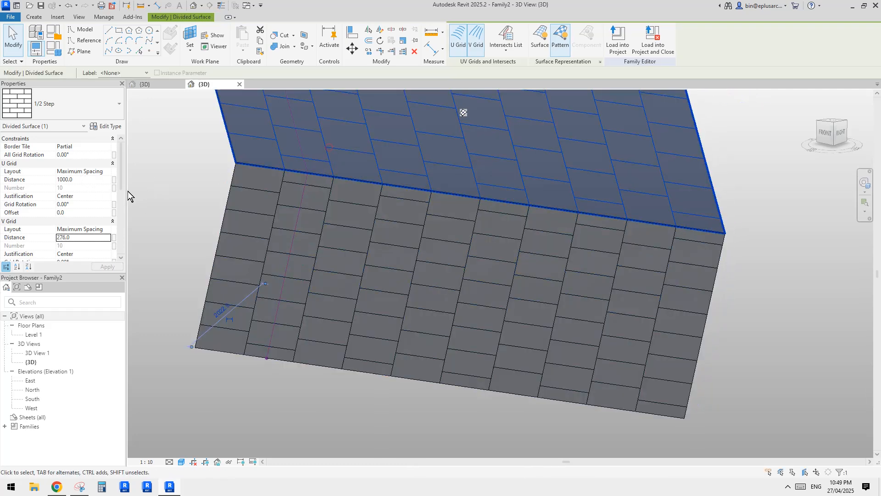
left_click(94, 235)
type("200")
scroll(440, 265, "down", 2)
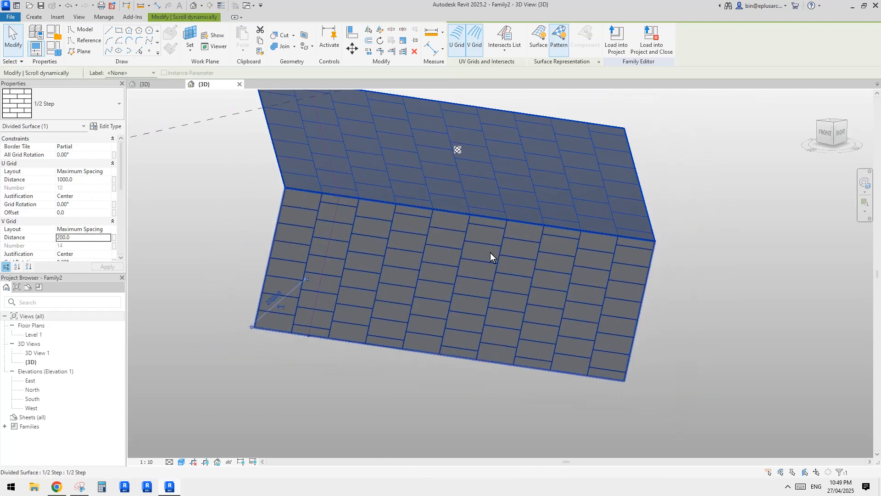
- Set the U Grid distance of both divided surfaces to 500
left_click(490, 253)
left_click(503, 195, "ctrl")
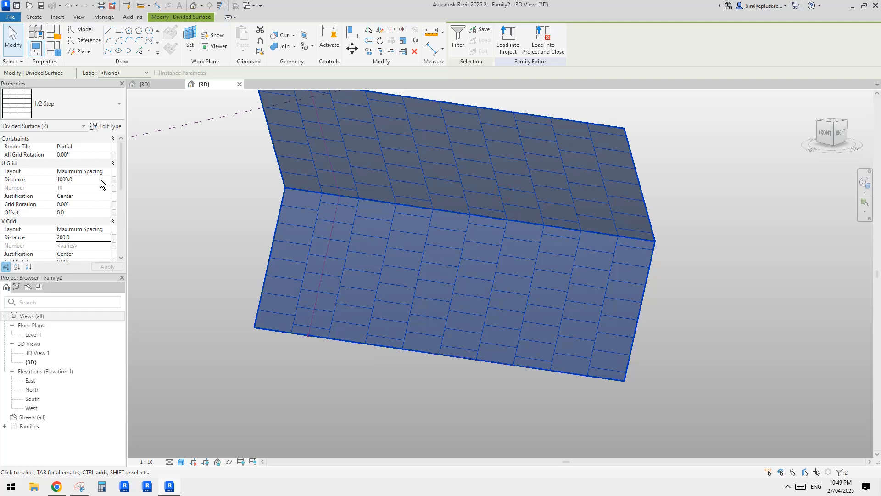
double_click(95, 180)
type("500")
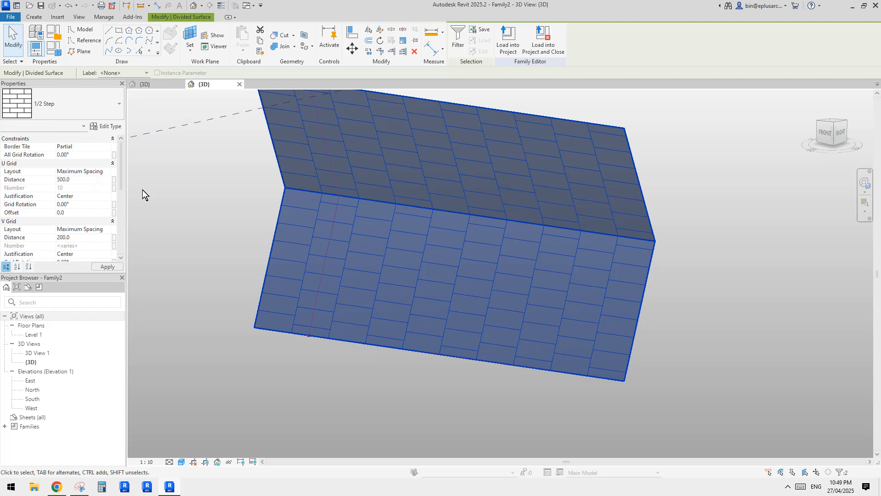
scroll(580, 290, "up", 3)
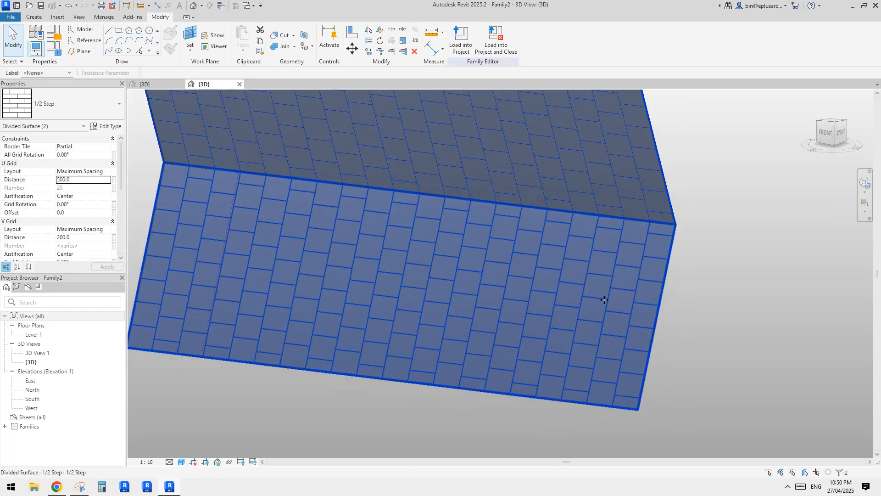
- Set the V Grid distance of both divided surfaces to 100
middle_click_drag(605, 300, 582, 298, "shift")
double_click(83, 237)
type("10")
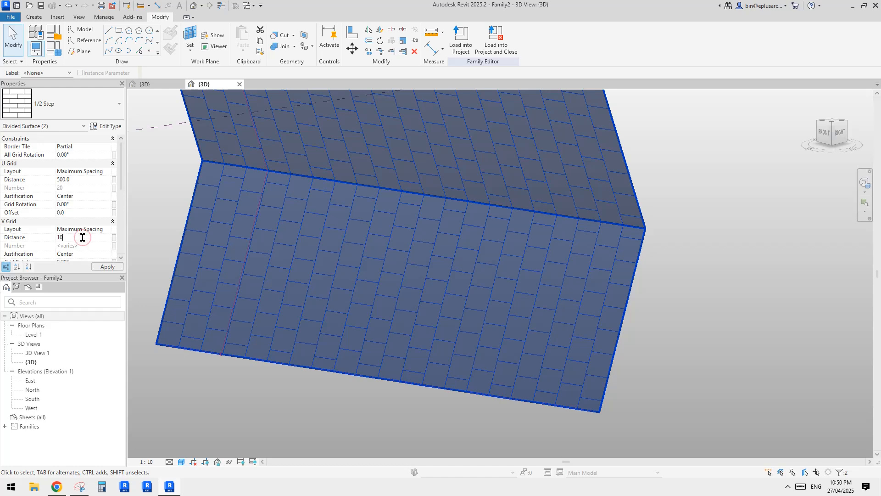
type("0")
middle_click_drag(542, 246, 526, 295, "shift")
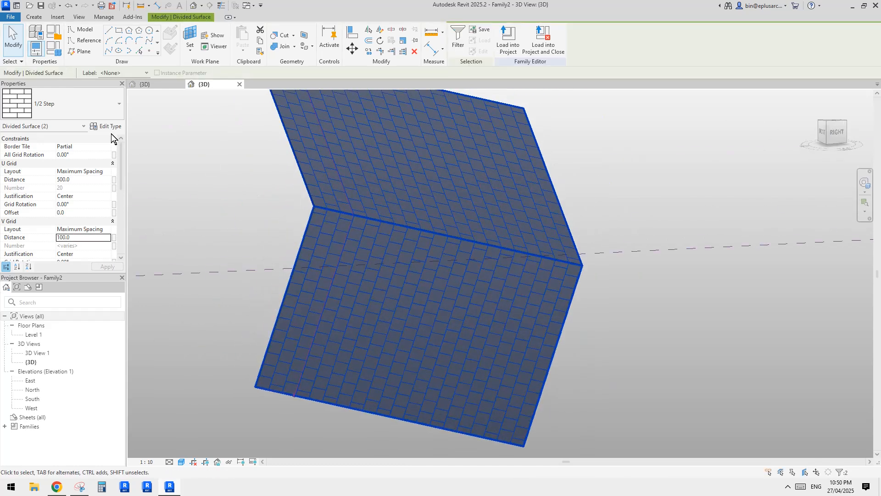
- Apply the Family1 curtain panel component to both divided surfaces in place of the plain 1/2 Step pattern
left_click(59, 106)
left_click(46, 168)
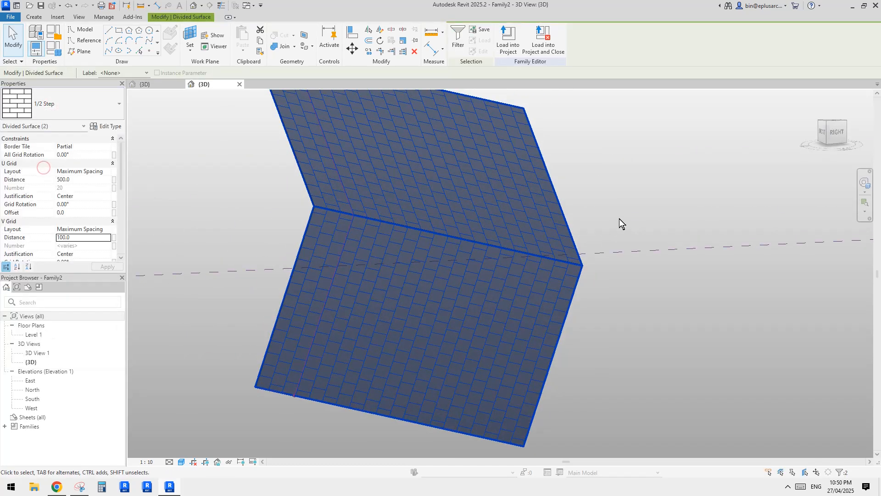
left_click(644, 291)
middle_click_drag(634, 291, 699, 312, "shift")
middle_click_drag(590, 279, 688, 248, "shift")
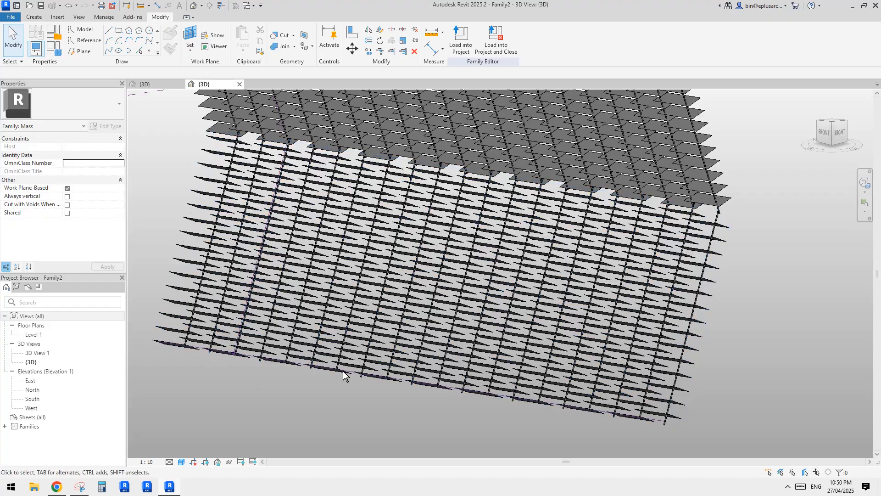
- Check the facade photo on Reddit in Chrome, and back in Revit examine the brick panels from the right side
left_click(78, 488)
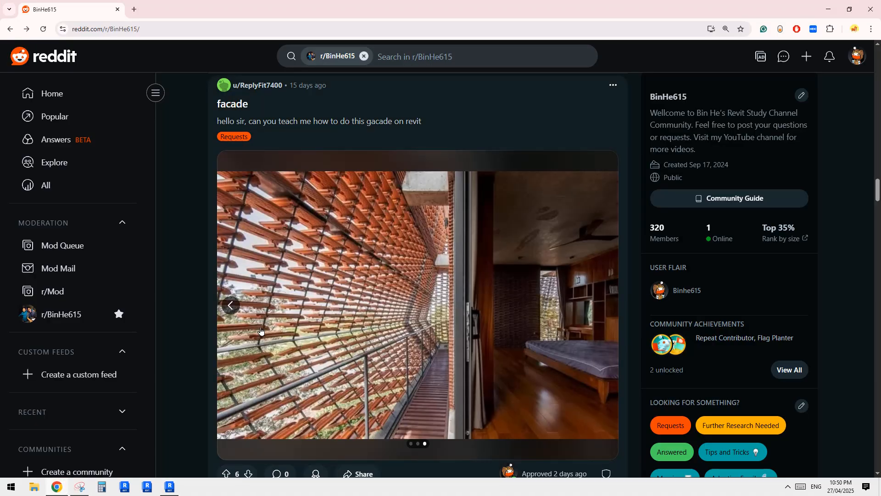
left_click(170, 485)
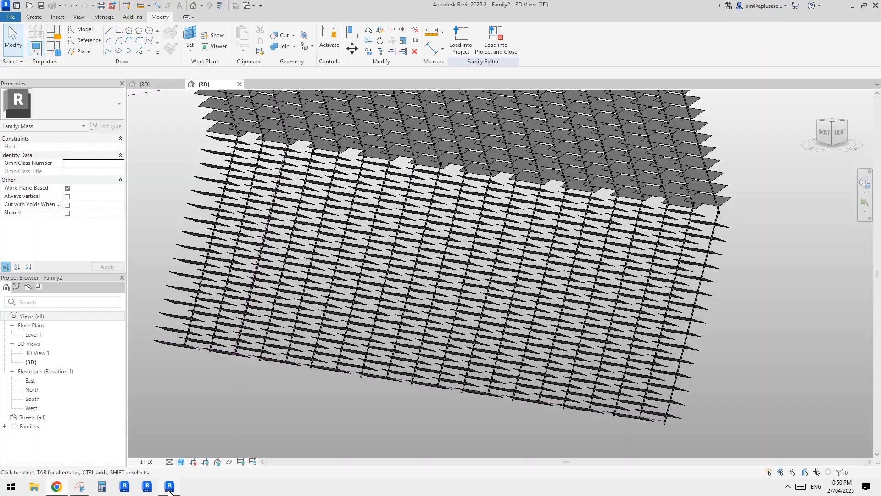
middle_click_drag(637, 254, 700, 203, "shift")
left_click(841, 132)
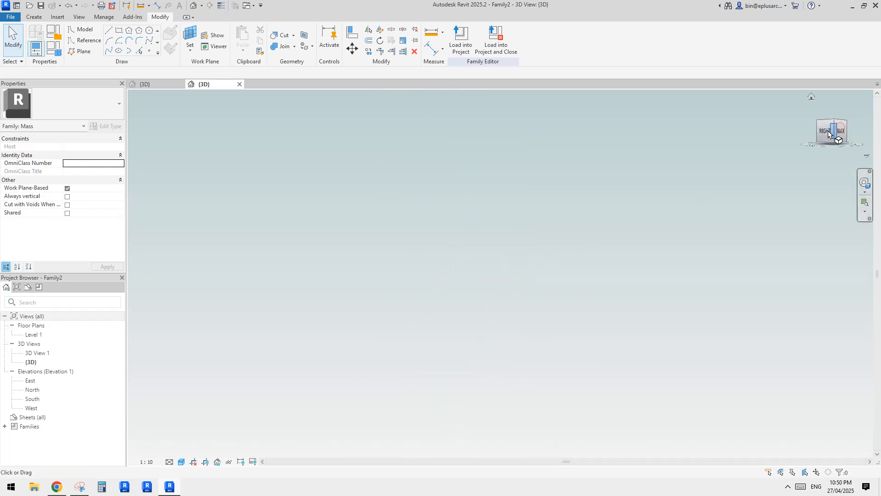
scroll(565, 321, "up", 8)
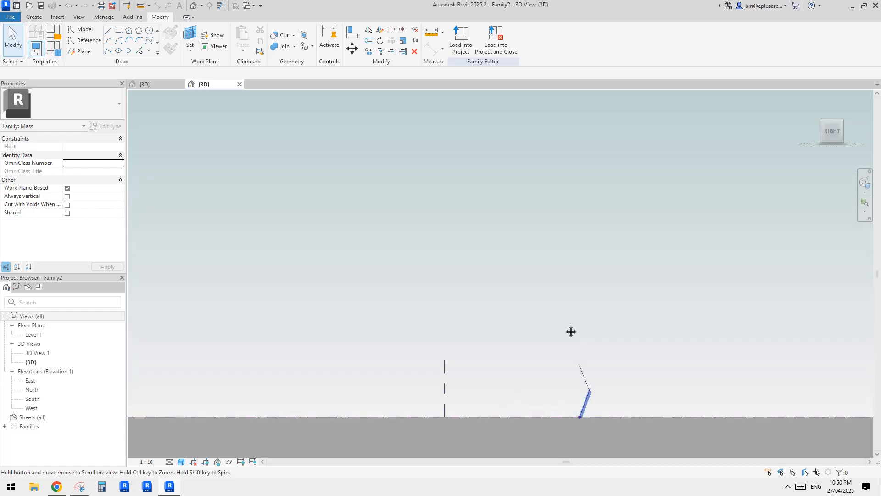
scroll(569, 269, "down", 4)
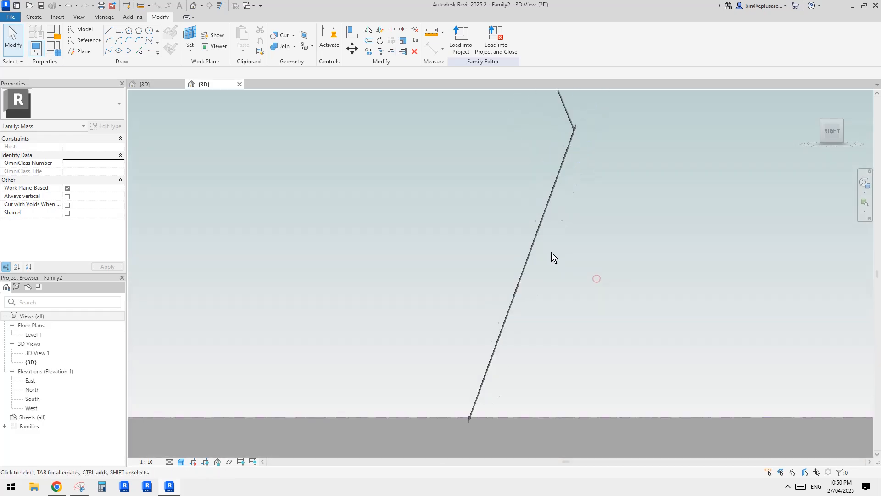
middle_click_drag(551, 253, 577, 277, "shift")
middle_click_drag(853, 324, 343, 210)
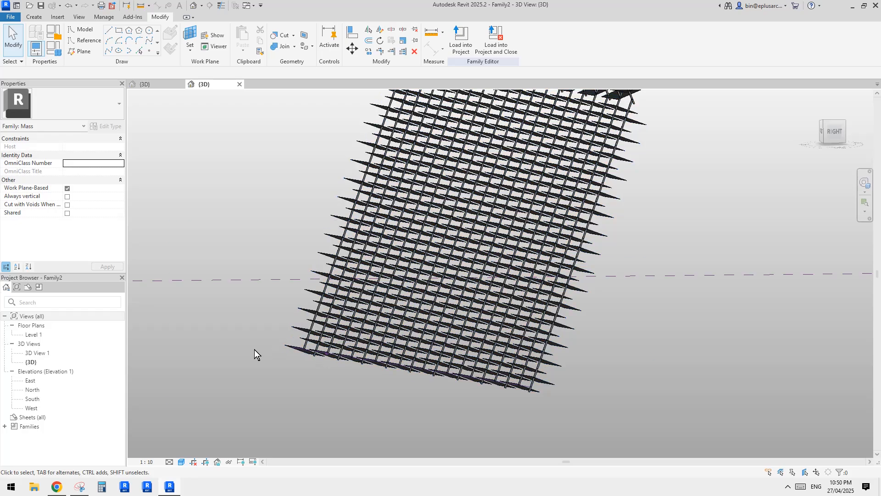
- View the previous facade photo of the Reddit post in Chrome, and return to Revit to compare the panel arrangement
left_click(57, 486)
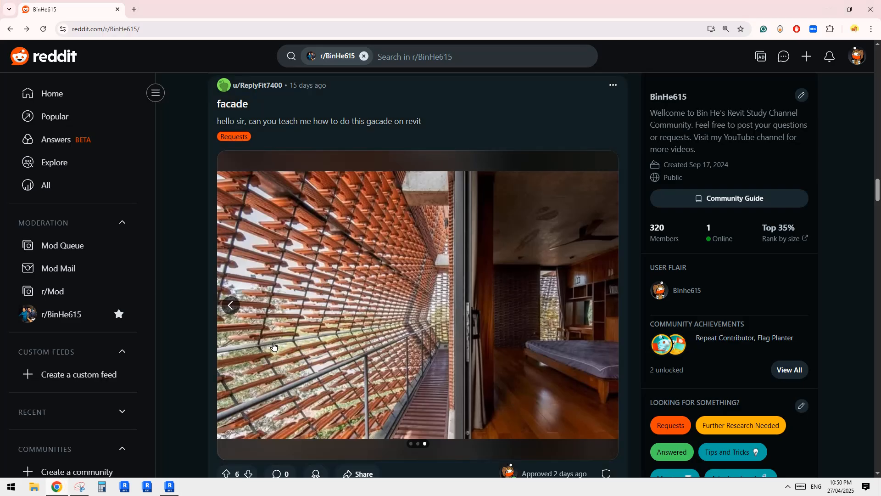
left_click(230, 307)
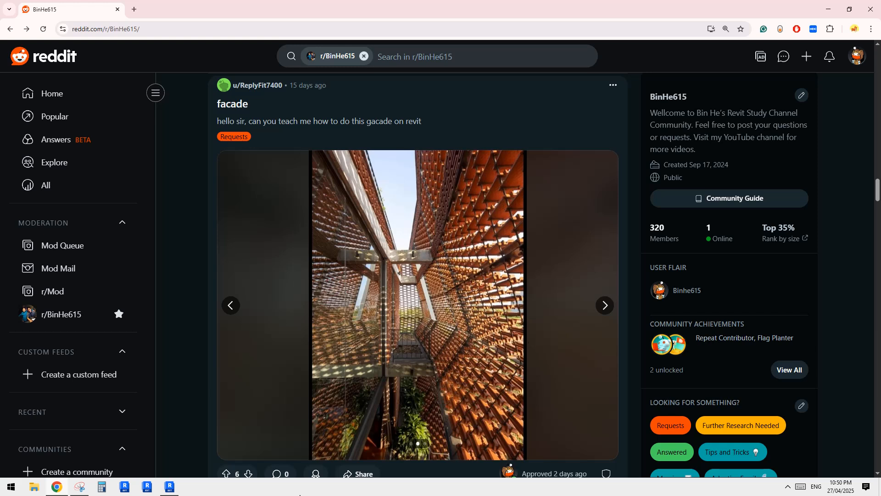
left_click(171, 488)
middle_click_drag(479, 334, 287, 167)
scroll(473, 337, "down", 1)
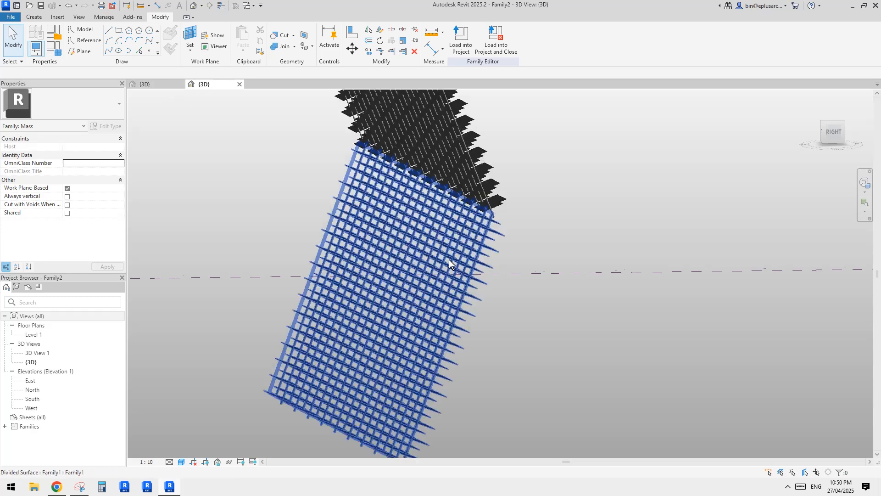
- Switch to the Family1 curtain panel family and examine its vertical panel form and underlying reference lines
scroll(478, 249, "up", 3)
left_click(152, 84)
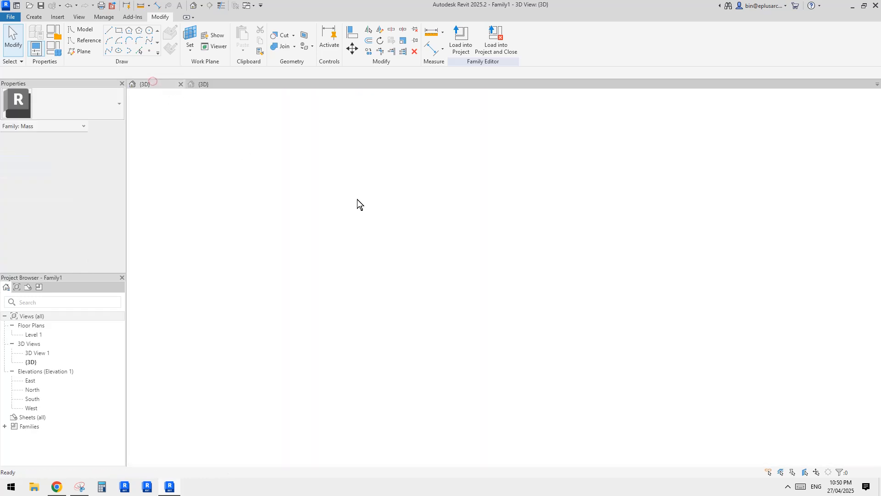
scroll(366, 290, "up", 3)
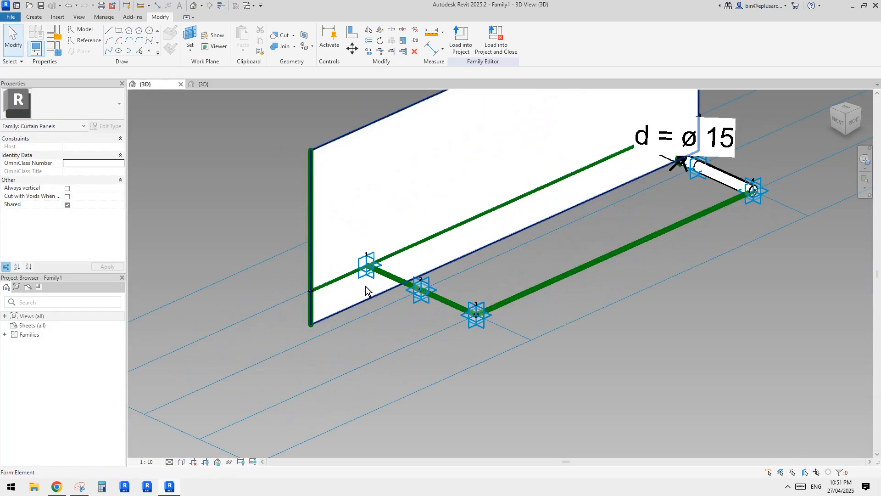
left_click(365, 226)
middle_click_drag(364, 226, 334, 297, "shift")
scroll(290, 328, "up", 4)
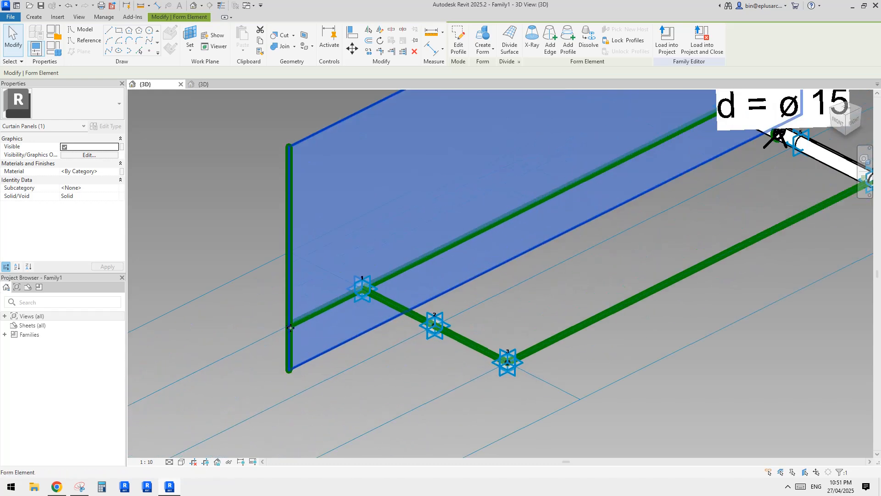
scroll(321, 328, "down", 5)
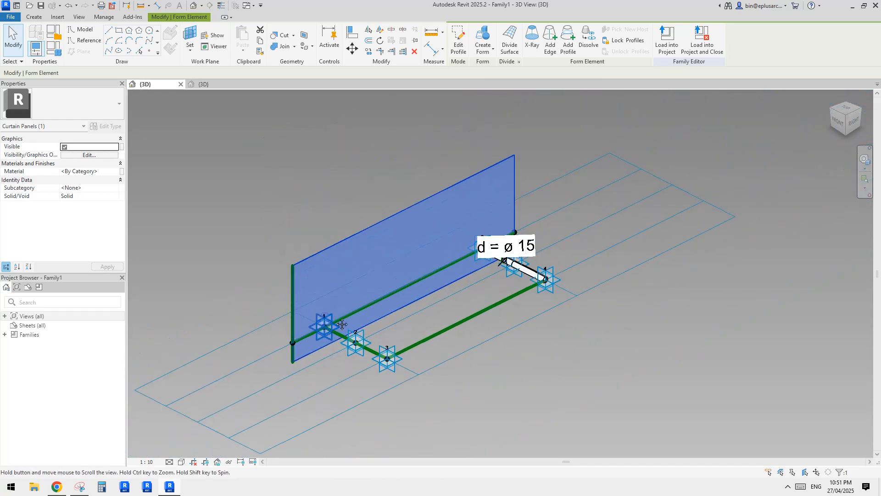
key("Escape")
scroll(294, 347, "up", 2)
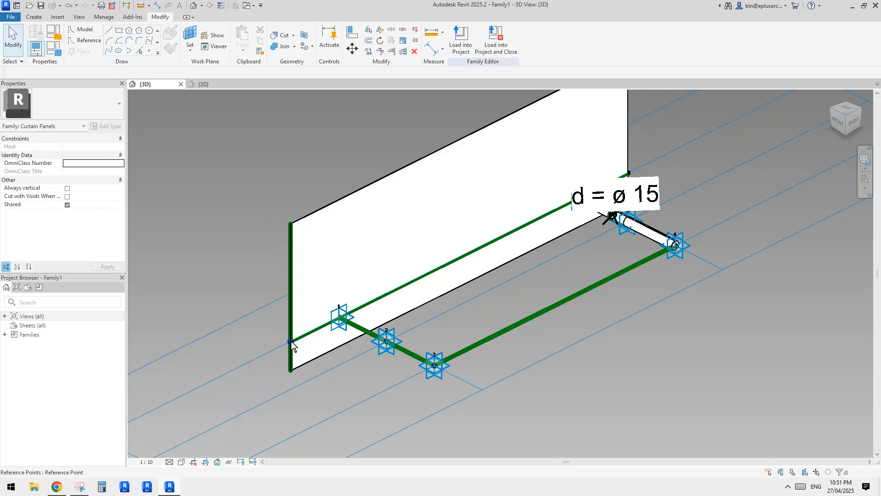
- Inspect the properties of the reference points where the short vertical reference line meets the long reference line
left_click(291, 344)
scroll(416, 253, "down", 2)
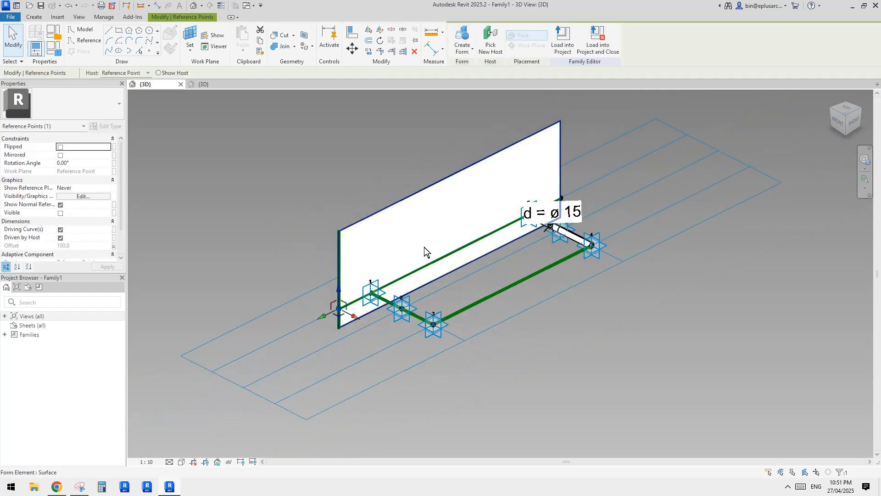
left_click(410, 243)
scroll(376, 281, "up", 2)
key("Escape")
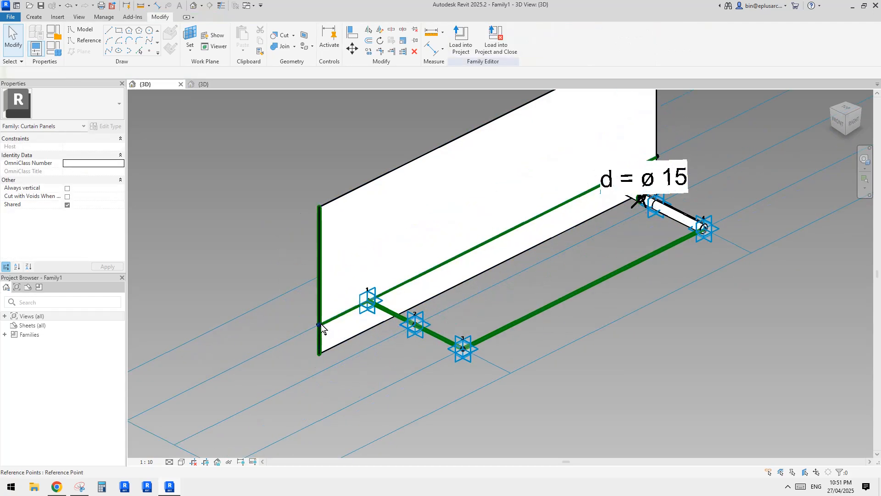
key("Tab")
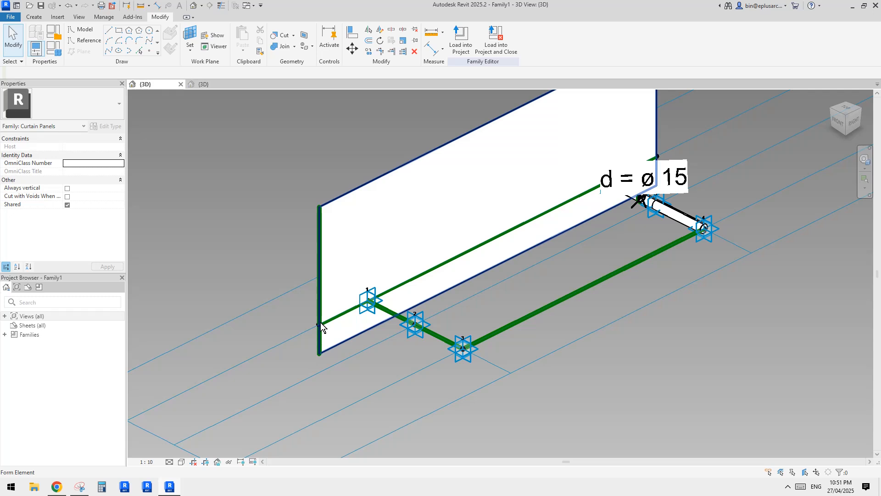
left_click(321, 323)
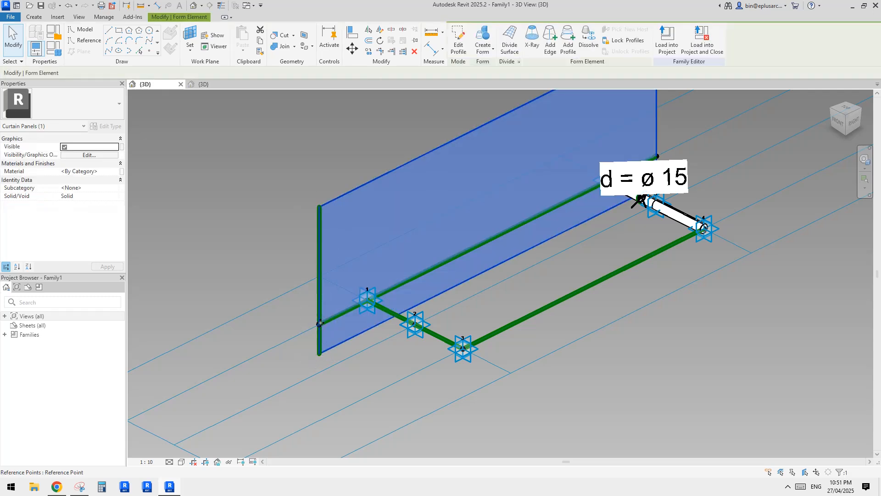
left_click(320, 323)
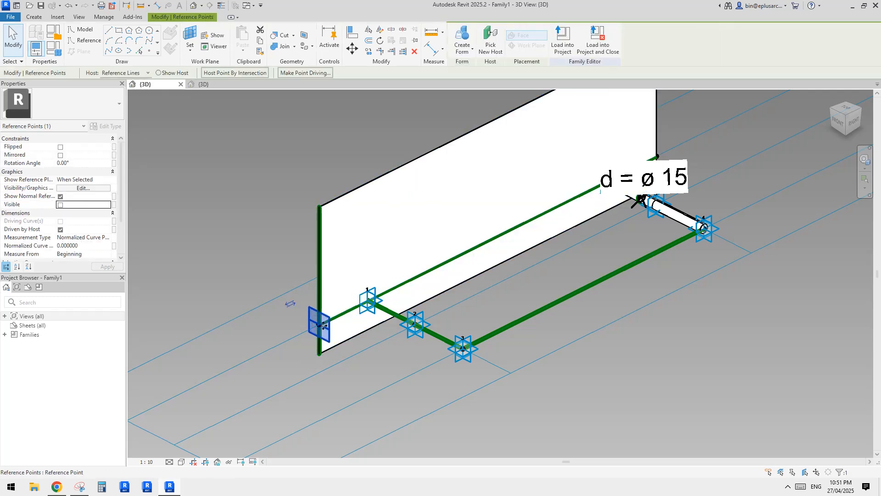
key("Escape")
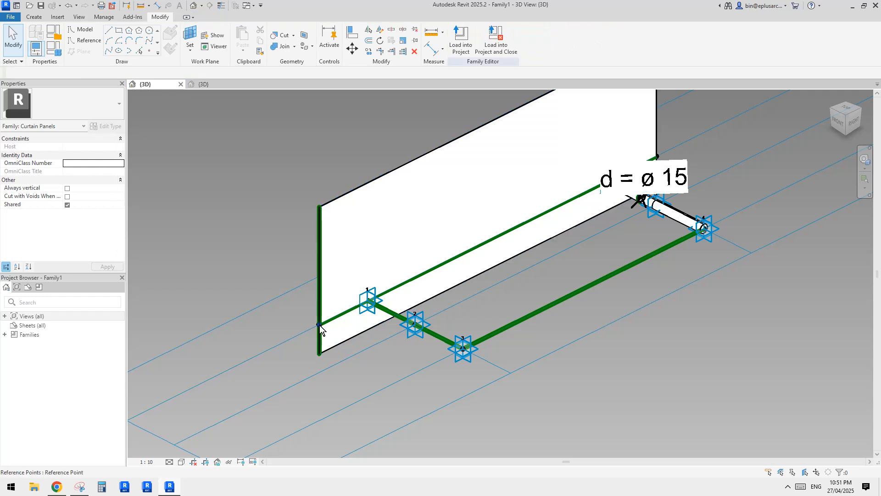
- Slide the end's hosted reference point slightly inward along the long reference line and set its rotation angle to 20°
left_click(320, 325)
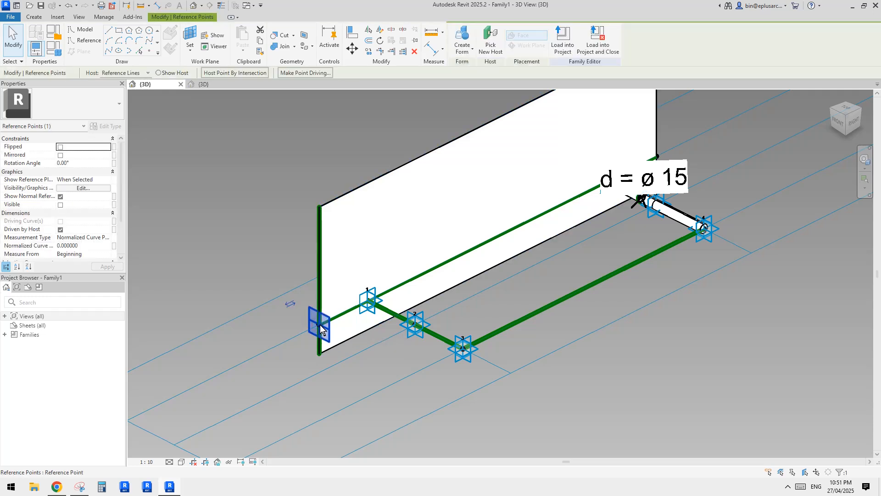
left_click_drag(329, 325, 336, 320)
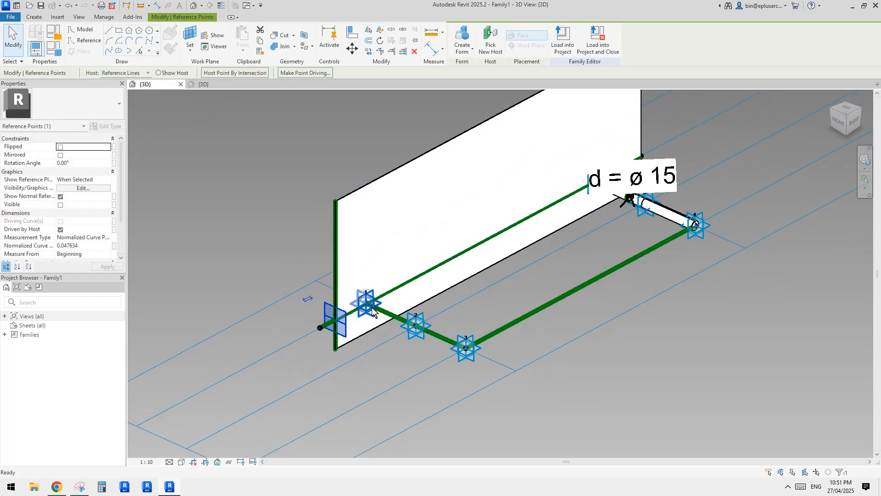
left_click(87, 163)
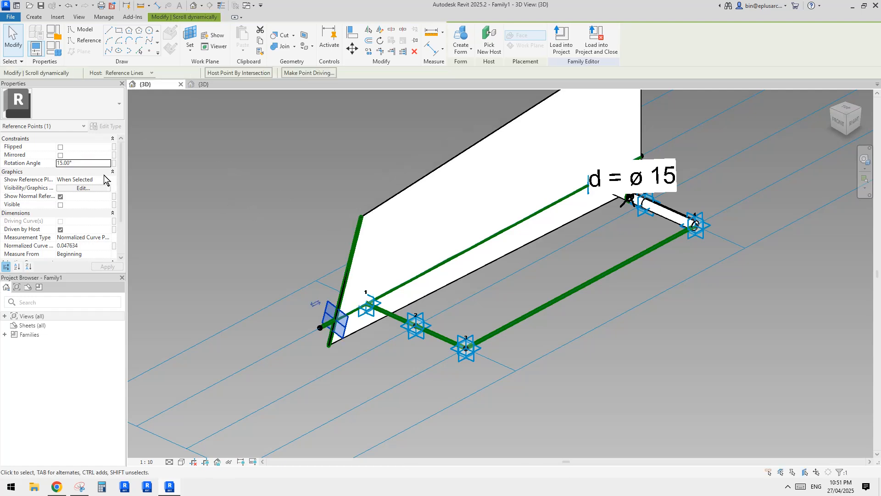
left_click(87, 163)
type("20")
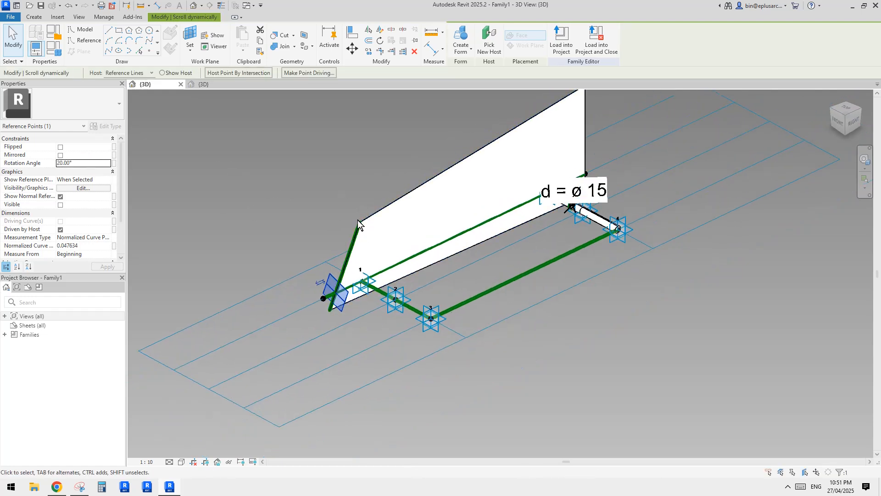
- Delete the twisted panel form spanning the length of the long reference line
middle_click_drag(501, 205, 487, 200, "shift")
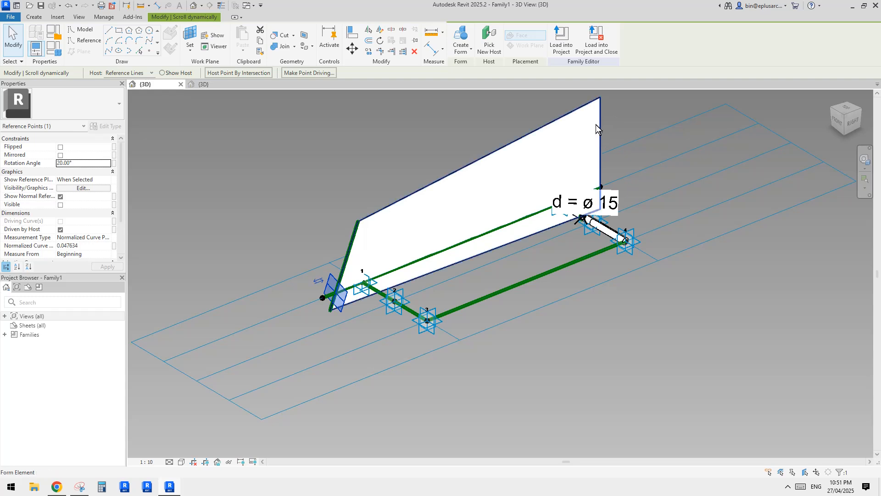
middle_click_drag(563, 206, 541, 213, "shift")
scroll(449, 230, "up", 2)
left_click(447, 217)
middle_click_drag(451, 209, 452, 212)
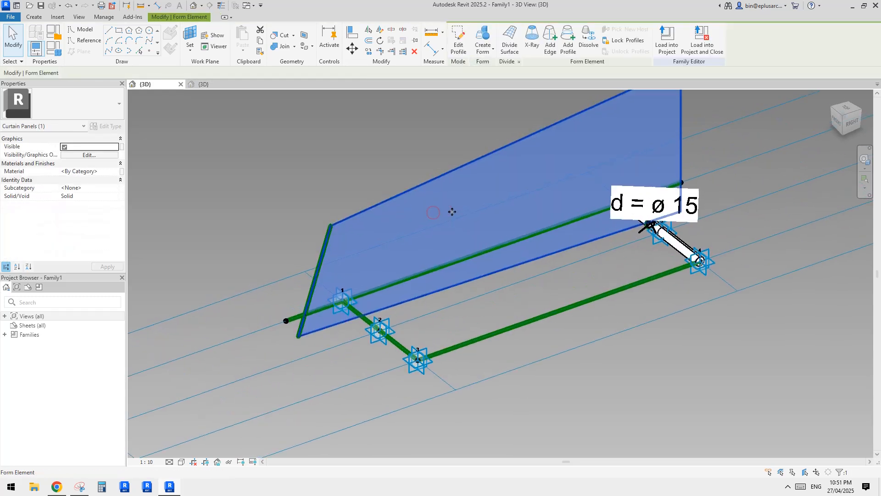
middle_click_drag(576, 204, 567, 214)
middle_click_drag(485, 230, 475, 236)
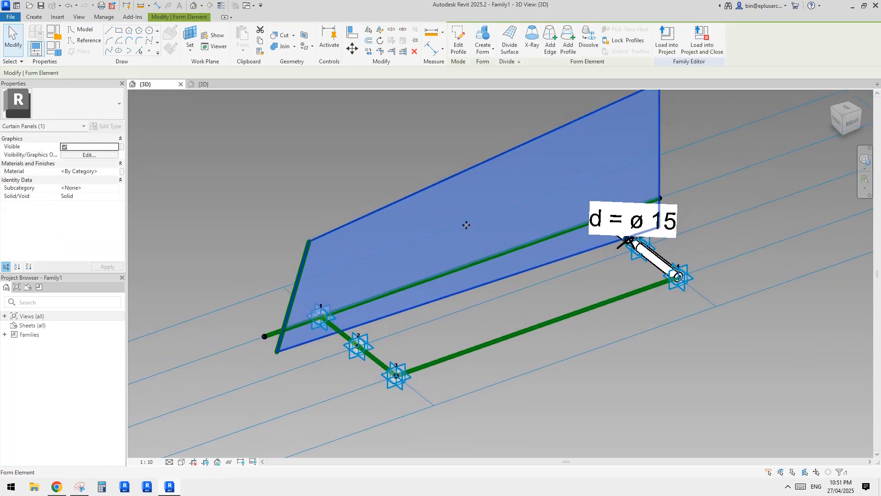
key("Delete")
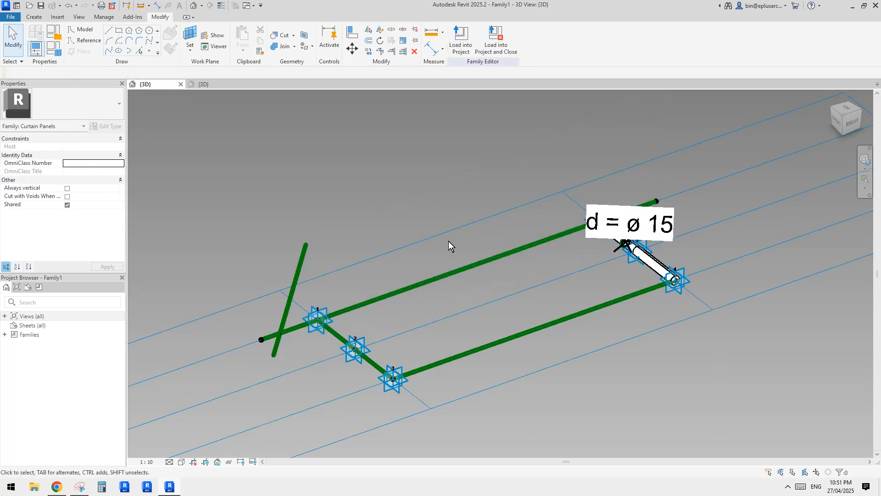
- Copy the tilted reference line together with its reference point to the free space beside the original
middle_click_drag(391, 281, 406, 256)
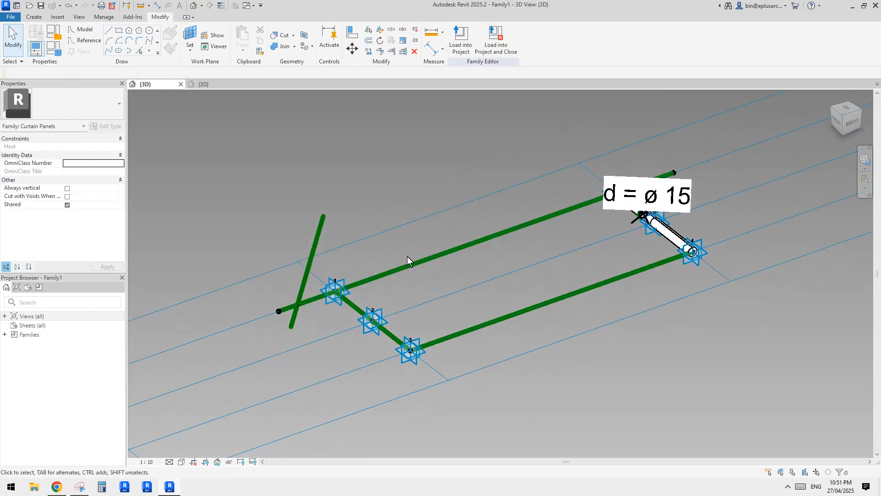
left_click(303, 307)
left_click(318, 241, "ctrl")
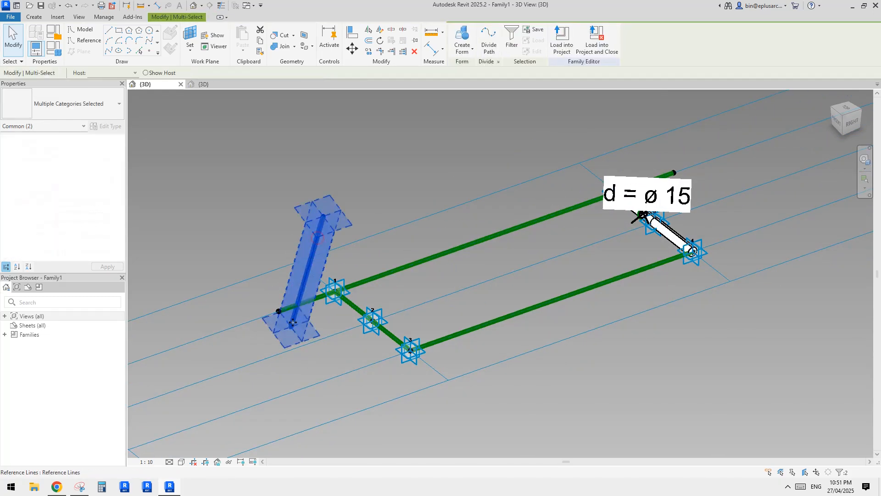
middle_click_drag(406, 240, 391, 274)
key("c")
key("o")
left_click(370, 270)
left_click(436, 197)
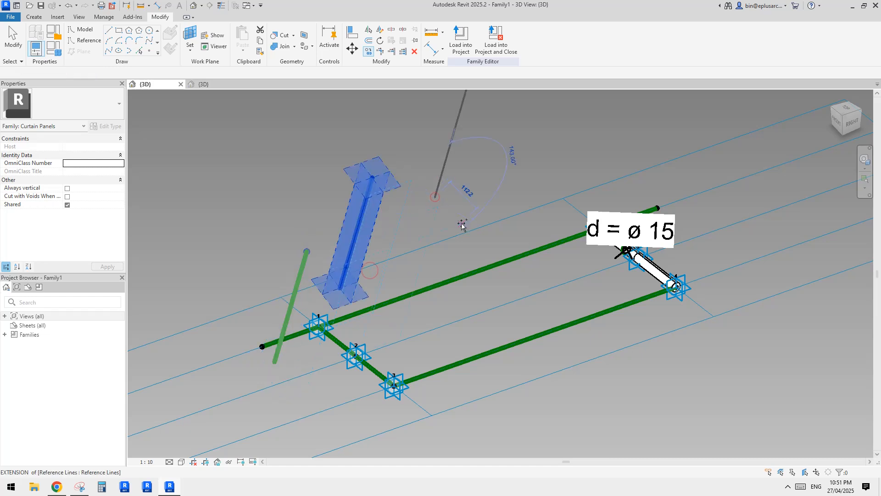
key("Escape")
key("Escape")
- Rehost the copied reference point onto the long reference line, toward its far end
left_click(341, 263)
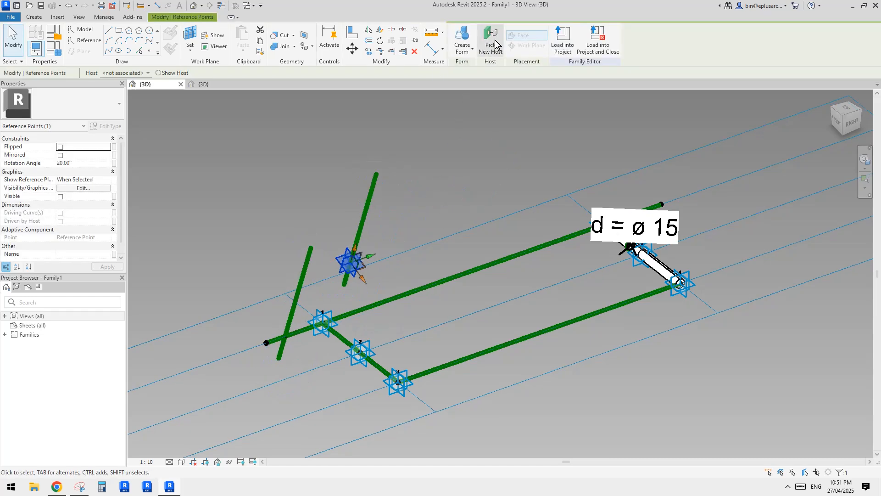
left_click(491, 38)
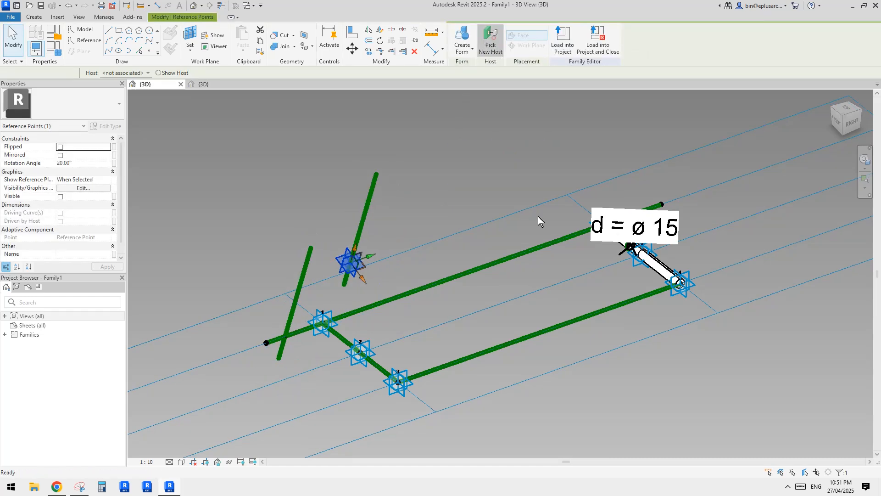
left_click(516, 255)
middle_click_drag(525, 273, 522, 244, "shift")
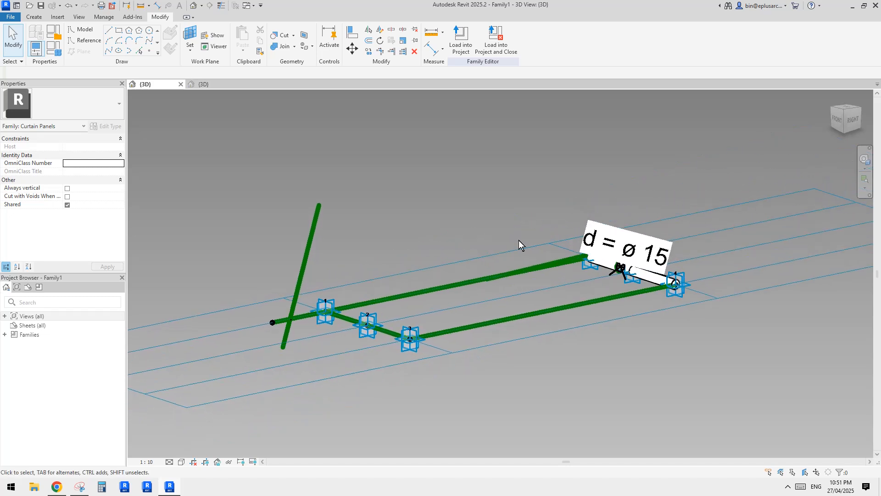
- Compare the orientation and host settings of the rehosted reference point with those of the original tilted line's point
middle_click_drag(517, 276, 503, 277, "shift")
left_click(502, 235)
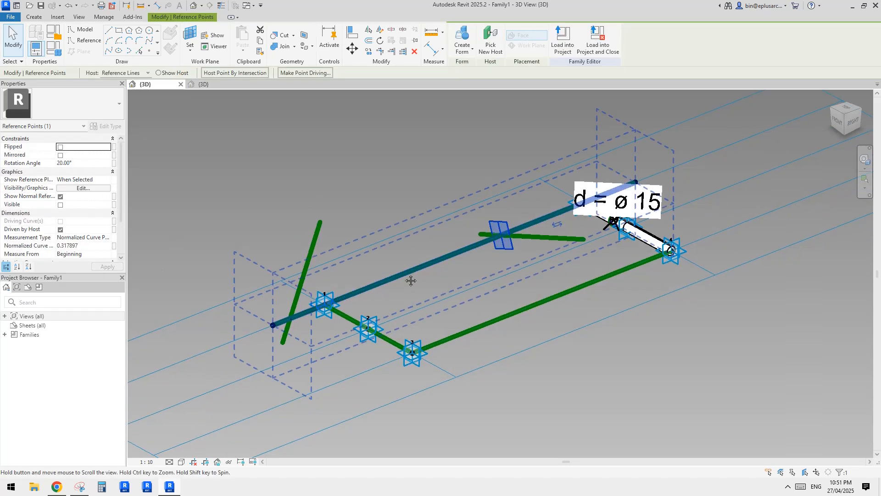
left_click_drag(502, 235, 304, 331)
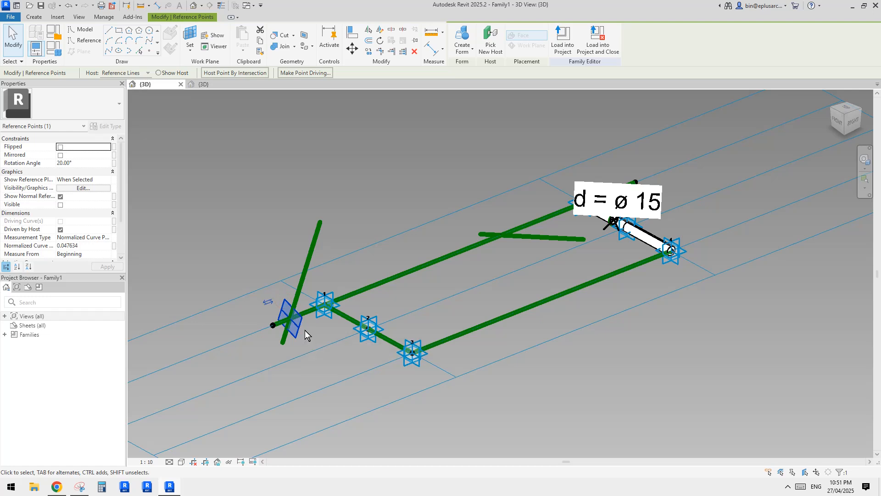
middle_click_drag(321, 326, 319, 326)
left_click_drag(494, 213, 508, 260)
middle_click_drag(490, 267, 378, 254, "shift")
left_click_drag(325, 289, 358, 333)
middle_click_drag(360, 332, 498, 301, "shift")
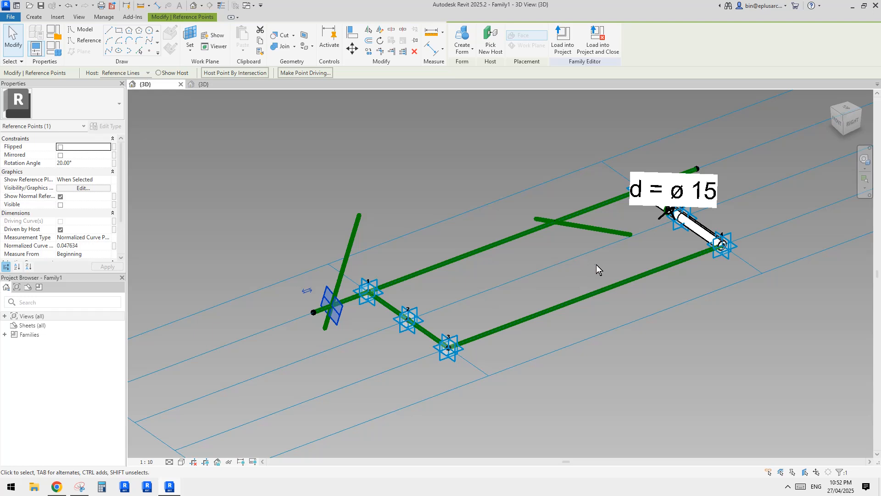
- Copy the rehosted cross line with its point and host the new point on the long reference line nearer adaptive point 1
middle_click_drag(596, 265, 511, 262, "shift")
left_click_drag(505, 173, 614, 309)
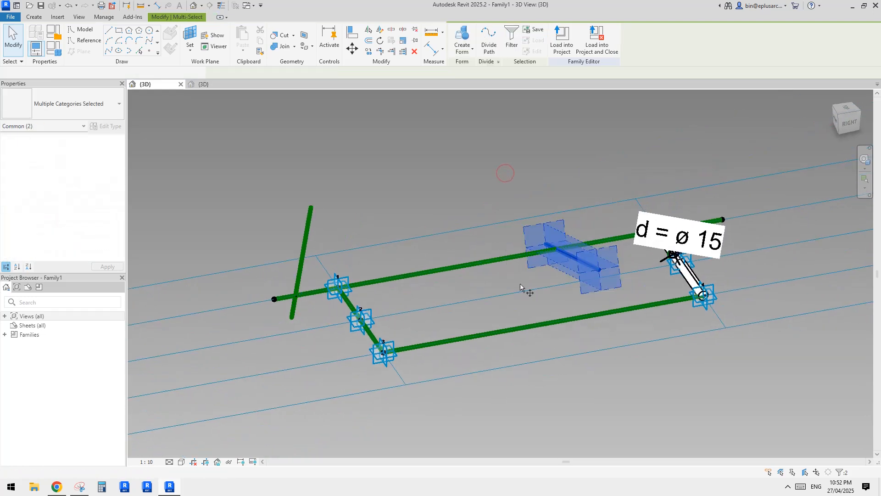
left_click(520, 284)
left_click(467, 303)
key("Escape")
left_click(503, 266)
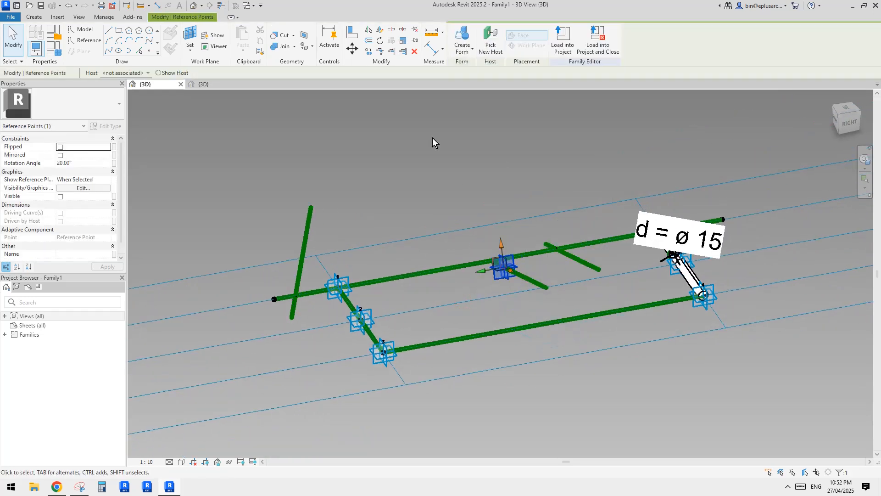
left_click(489, 51)
left_click(414, 274)
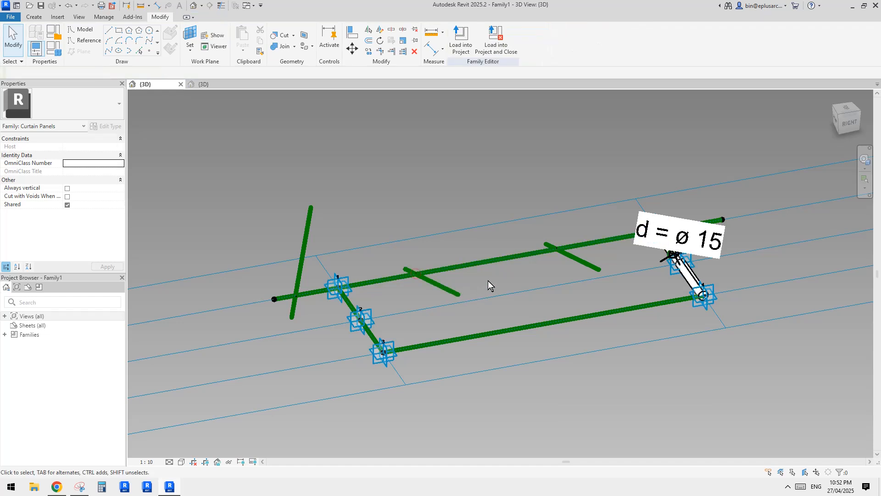
- Delete the original tilted reference line at the near end of the long reference line
middle_click_drag(489, 281, 528, 276, "shift")
middle_click_drag(412, 262, 532, 229, "shift")
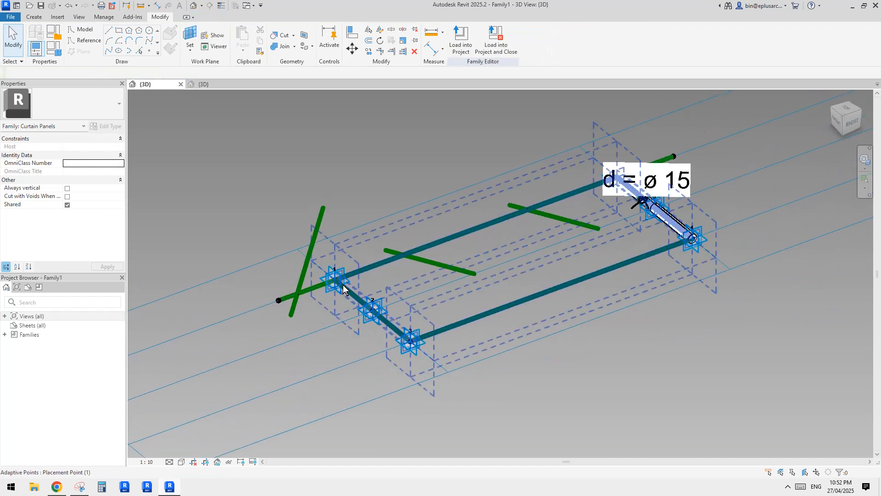
left_click(298, 293)
left_click(319, 299)
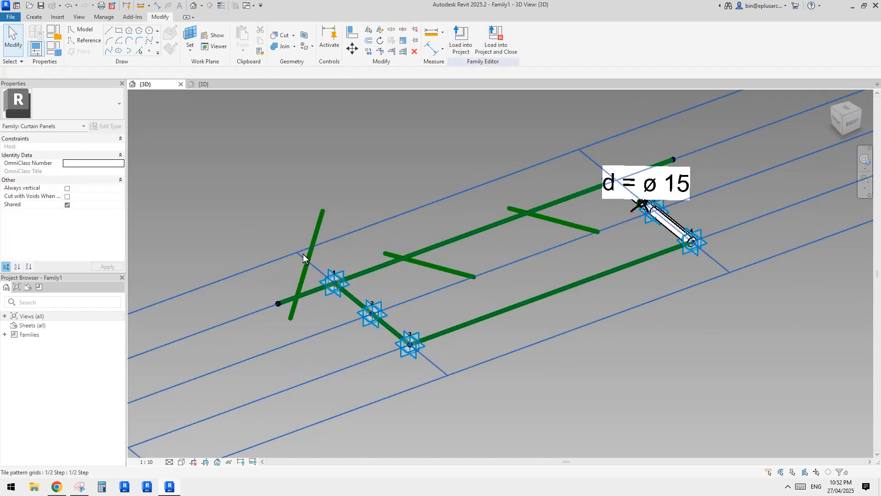
left_click(315, 240)
key("Delete")
- Link the rotation angle of both cross-line reference points to a new type parameter named a, grouped under Dimensions
left_click(533, 217)
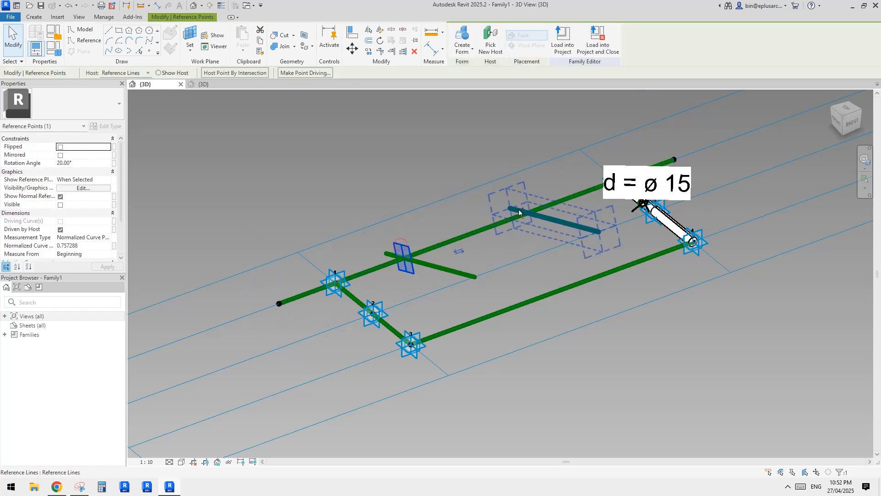
left_click_drag(524, 197, 535, 221, "ctrl")
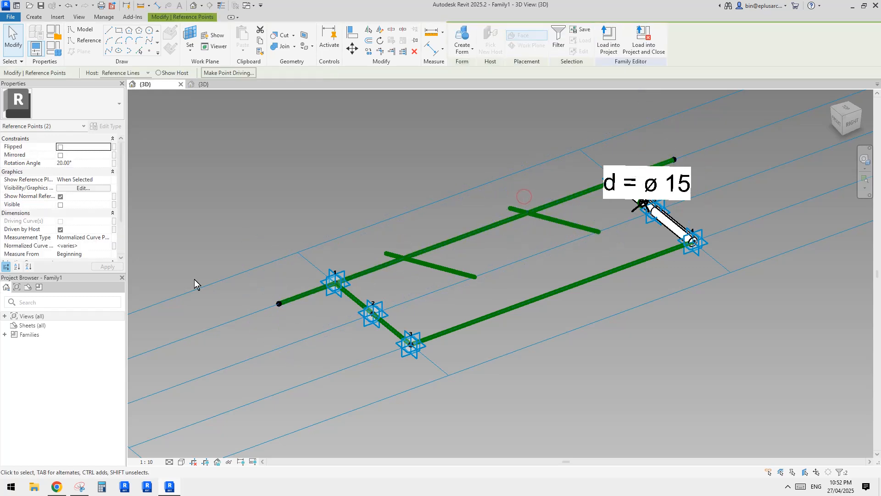
left_click(115, 164)
left_click(331, 318)
type("a")
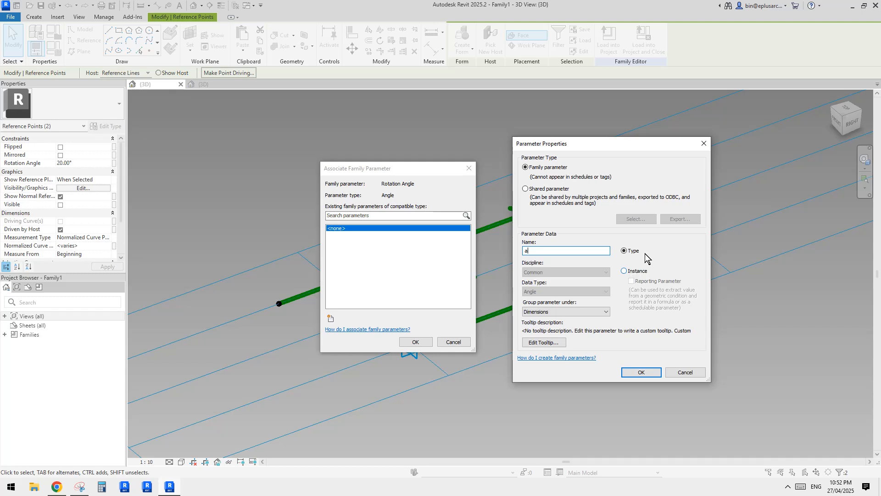
left_click(640, 377)
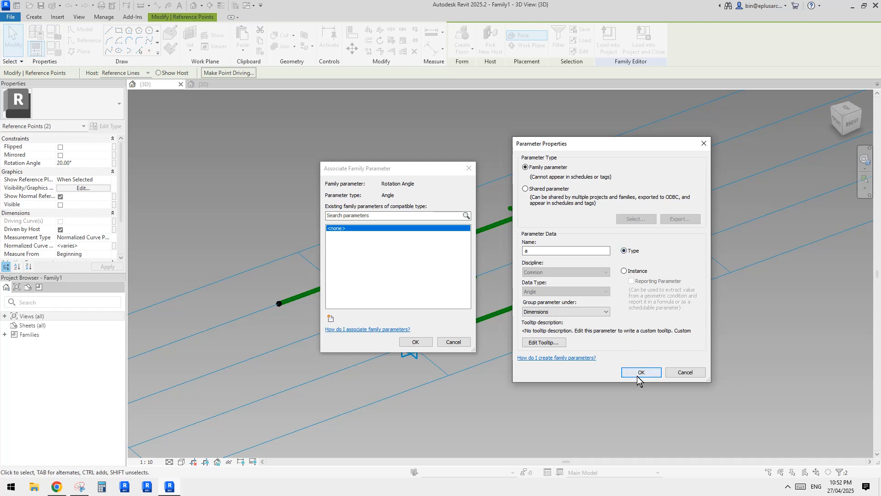
left_click(641, 372)
left_click(414, 342)
key("Escape")
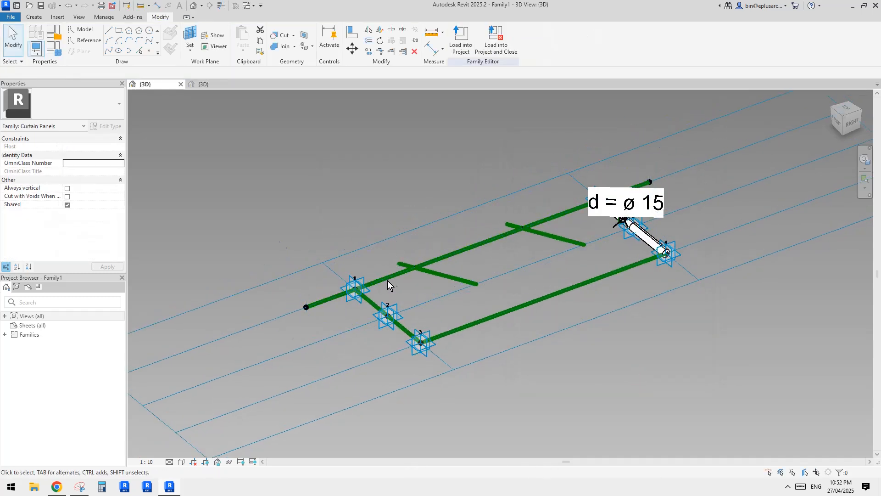
- Create a flat planar form between the two cross reference lines instead of the cylindrical option
left_click(437, 284)
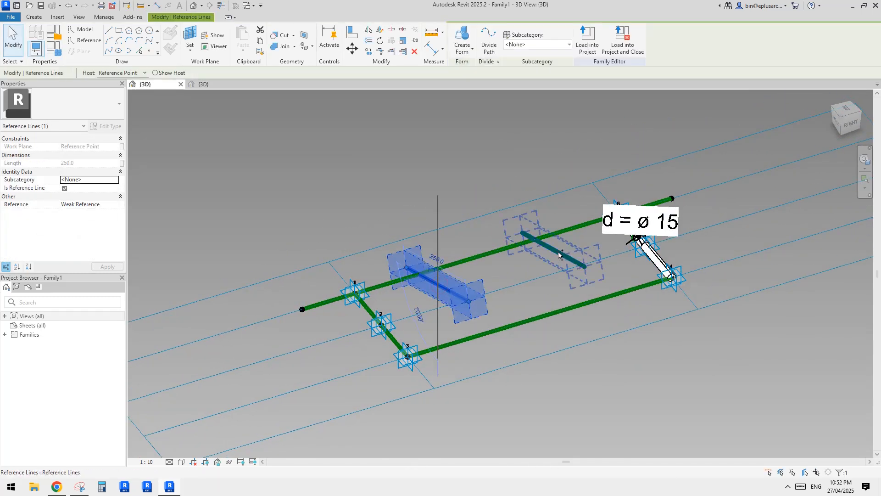
key("Escape")
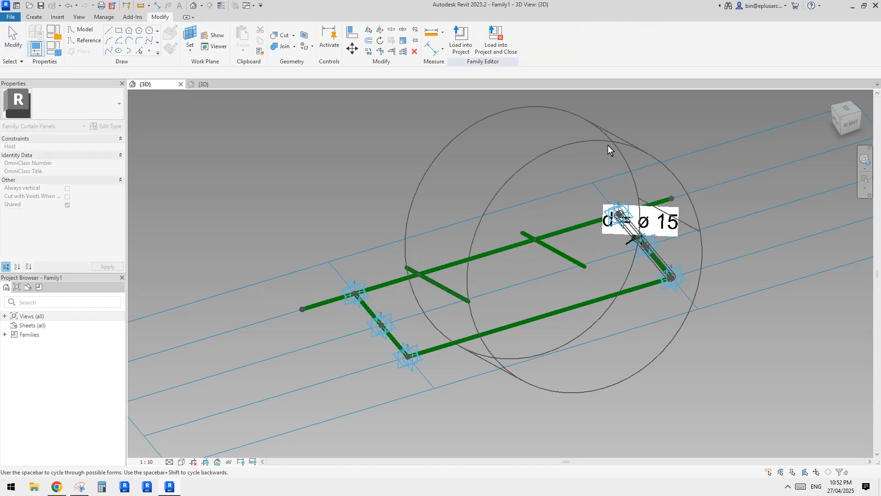
middle_click_drag(591, 163, 588, 164)
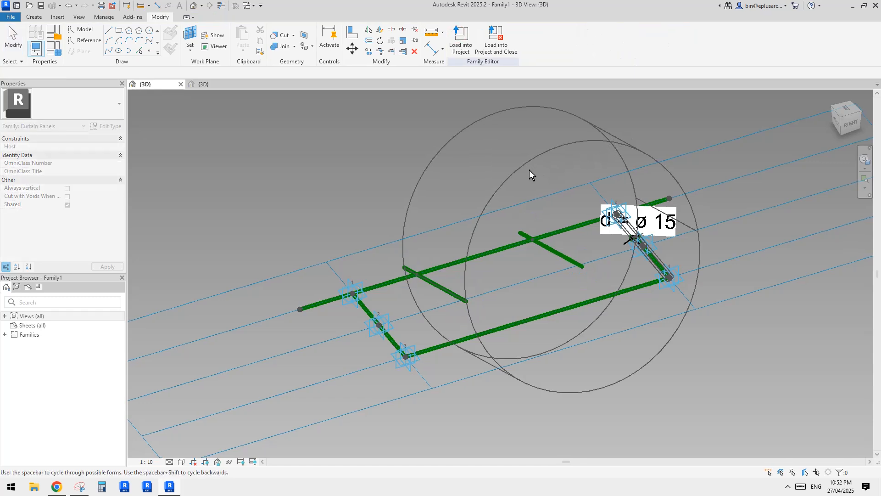
key("space")
key("space")
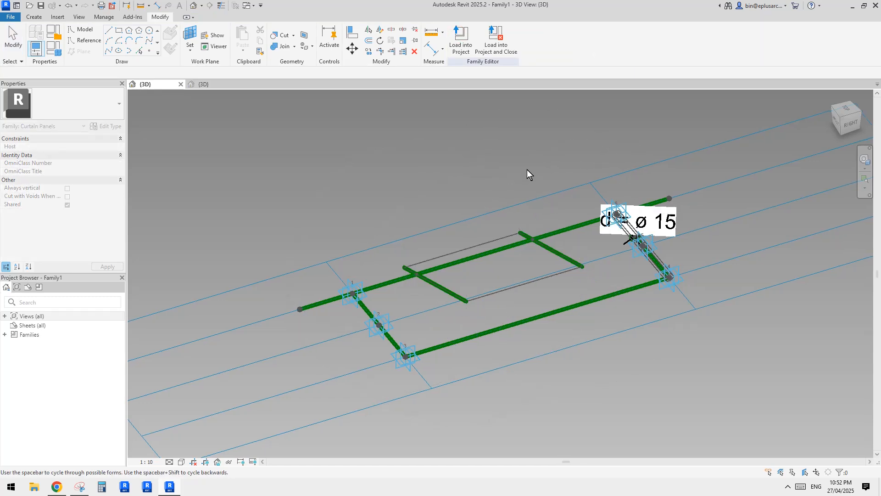
left_click(522, 199)
- Try to slide the near cross line's reference point along to adaptive point 1, and undo the move
middle_click_drag(492, 180, 490, 181)
left_click_drag(384, 250, 310, 305)
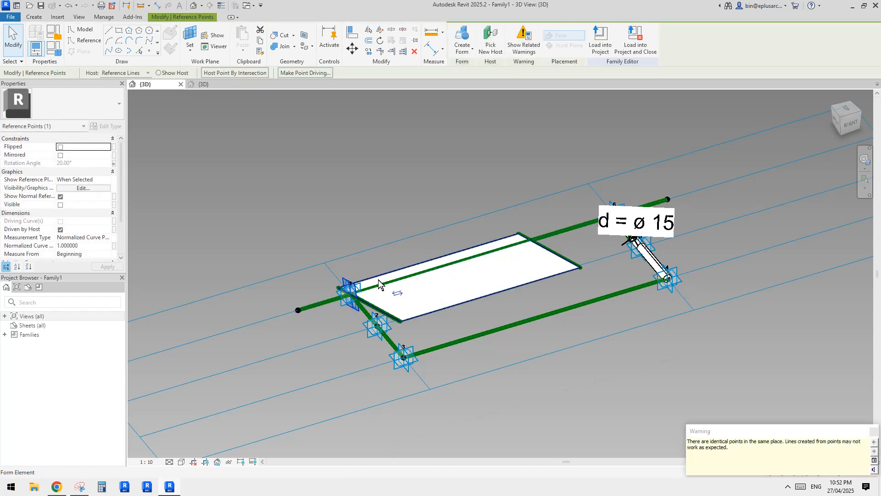
key("ctrl+z")
middle_click_drag(417, 275, 432, 283)
scroll(428, 247, "down", 2)
scroll(453, 251, "up", 2)
scroll(387, 282, "up", 3)
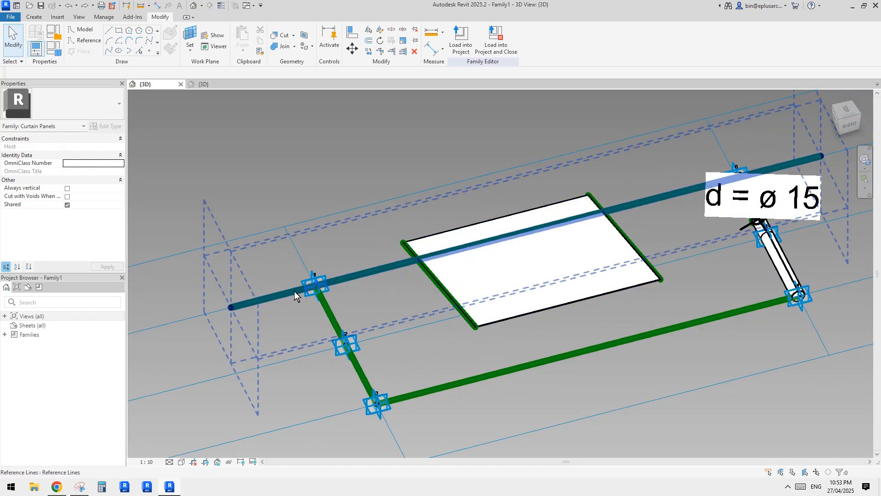
middle_click_drag(274, 305, 263, 269, "shift")
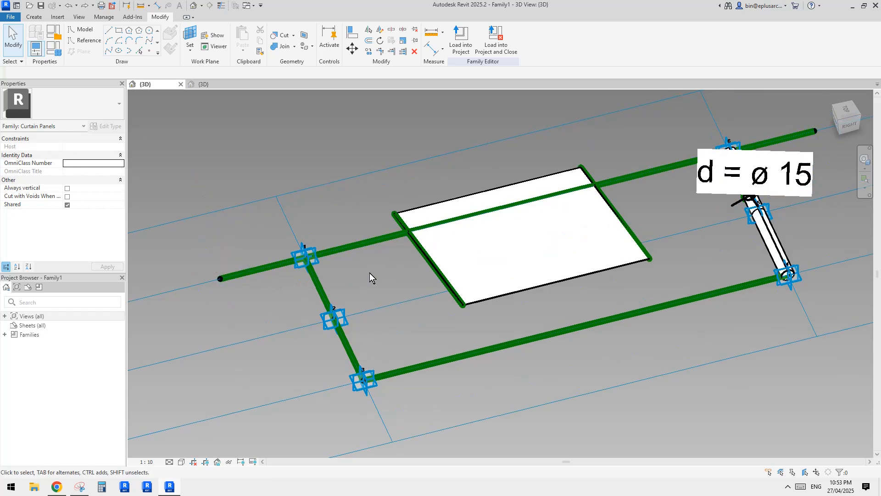
scroll(330, 294, "down", 3)
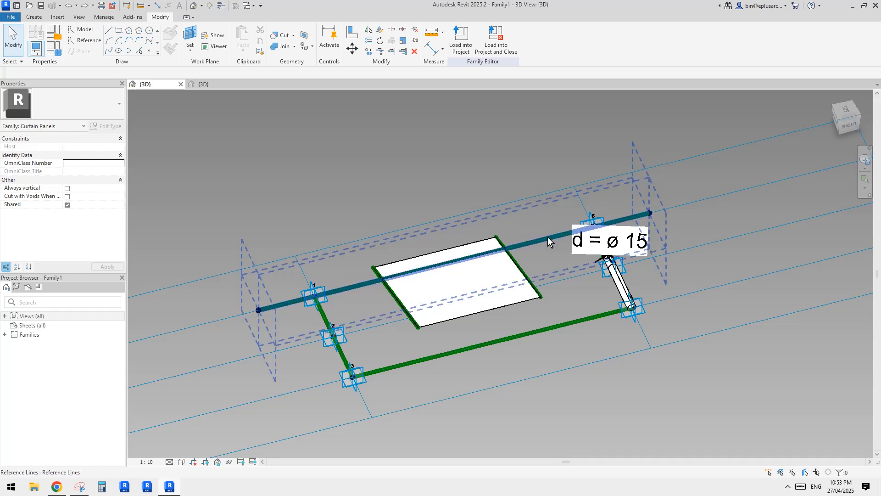
- Examine the shorter reference line that overlaps the long one between adaptive points 1 and 6
key("Tab")
key("Tab")
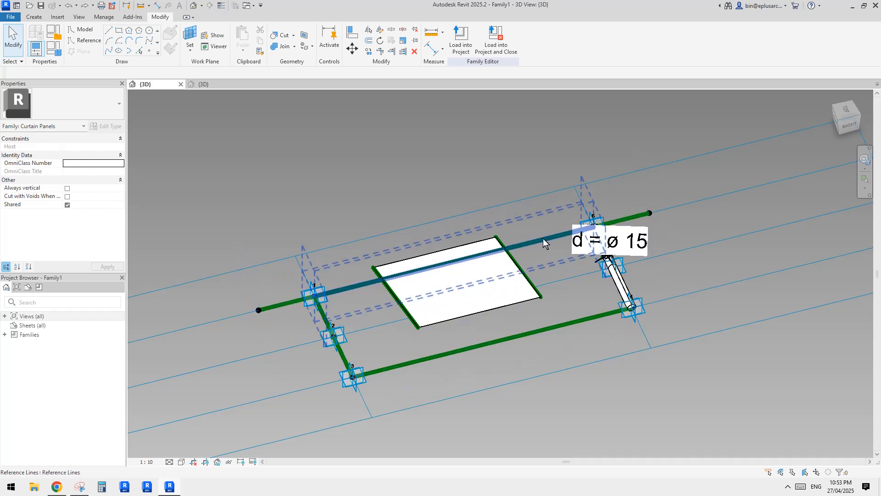
left_click(544, 238)
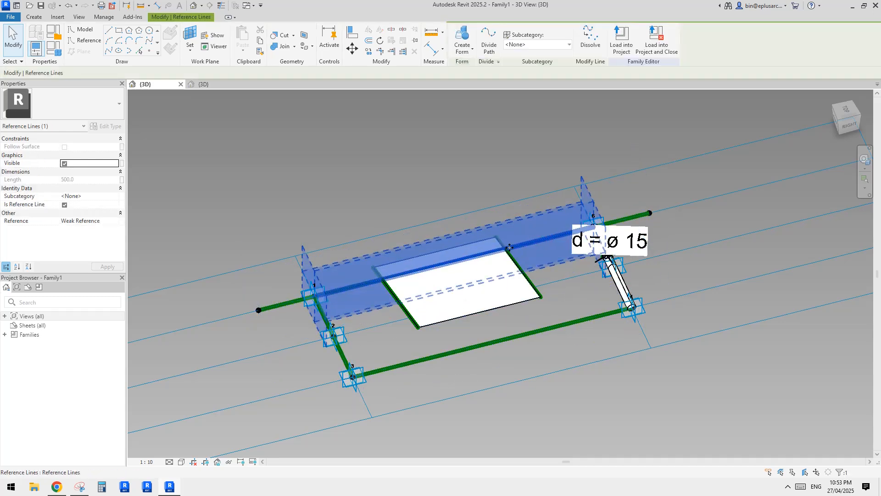
mouse_move(513, 250)
middle_mouse_down("shift")
mouse_move(484, 259)
mouse_move(513, 243)
middle_mouse_up("shift")
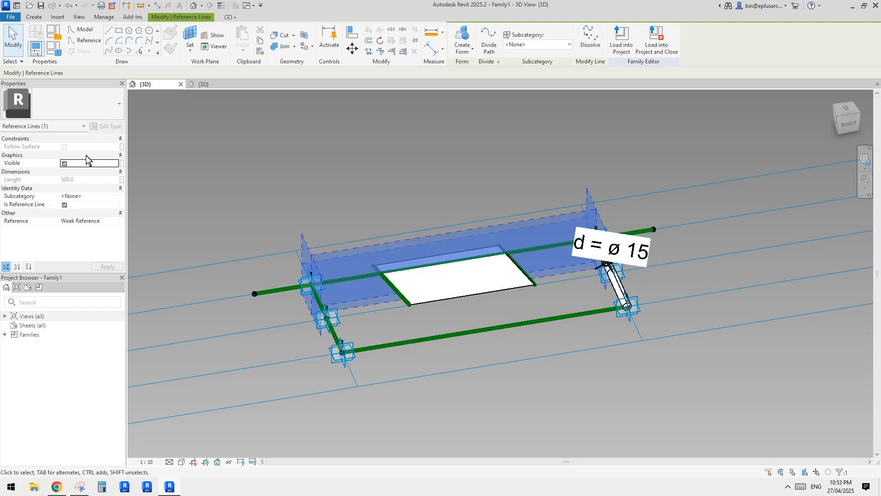
middle_click_drag(324, 207, 320, 214)
middle_click_drag(485, 249, 502, 282)
left_click(527, 313)
- Rehost the far cross line's reference point on the long reference line, beyond adaptive point 6
scroll(487, 267, "up", 4)
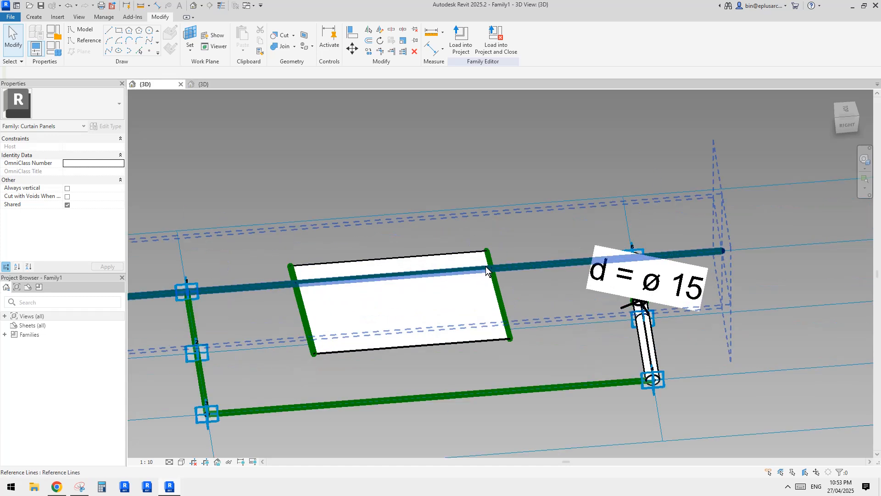
left_click(492, 271)
scroll(500, 272, "down", 3)
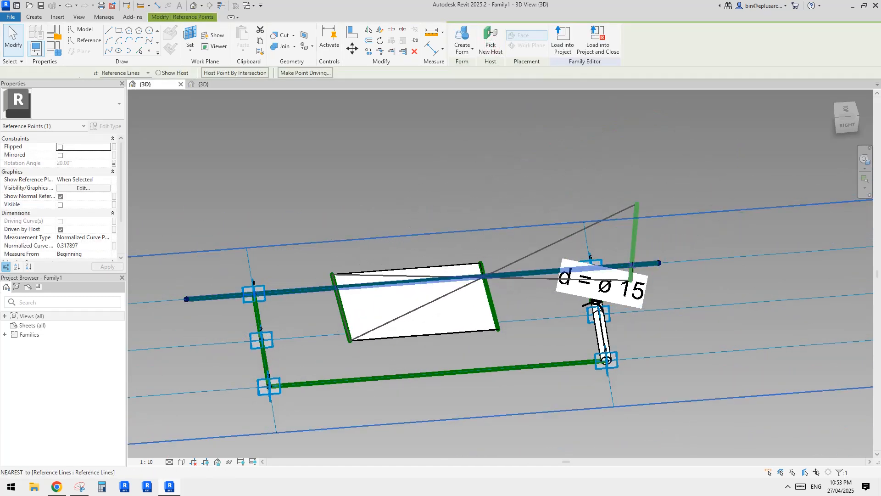
left_click(633, 265)
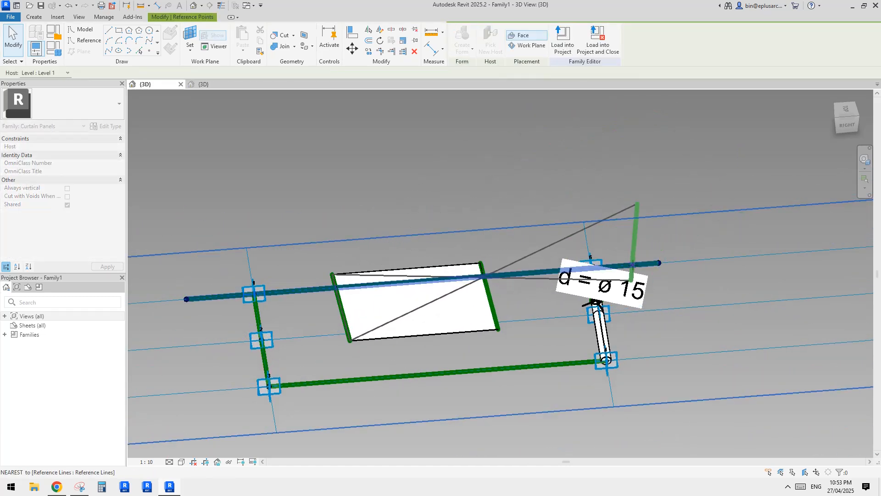
- Rehost the near cross line's reference point on the long reference line, beyond adaptive point 1
left_click(335, 285)
left_click(490, 44)
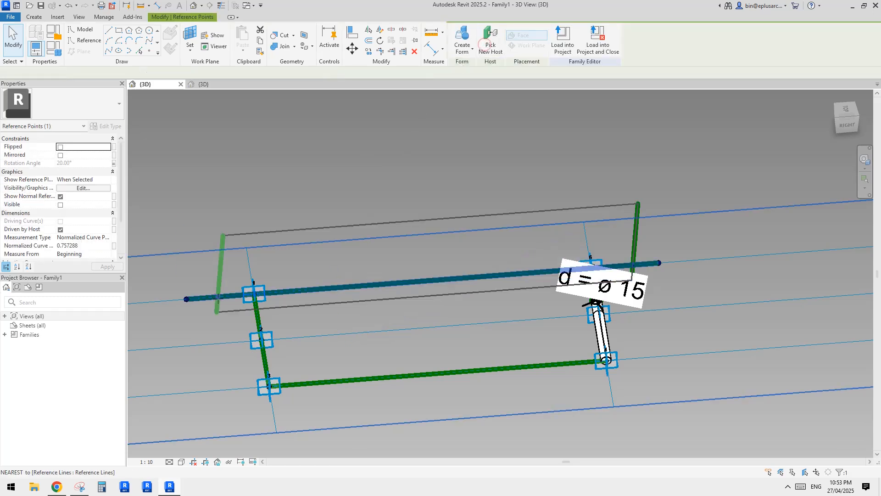
left_click(218, 297)
scroll(315, 246, "down", 3)
middle_click_drag(315, 247, 335, 250, "shift")
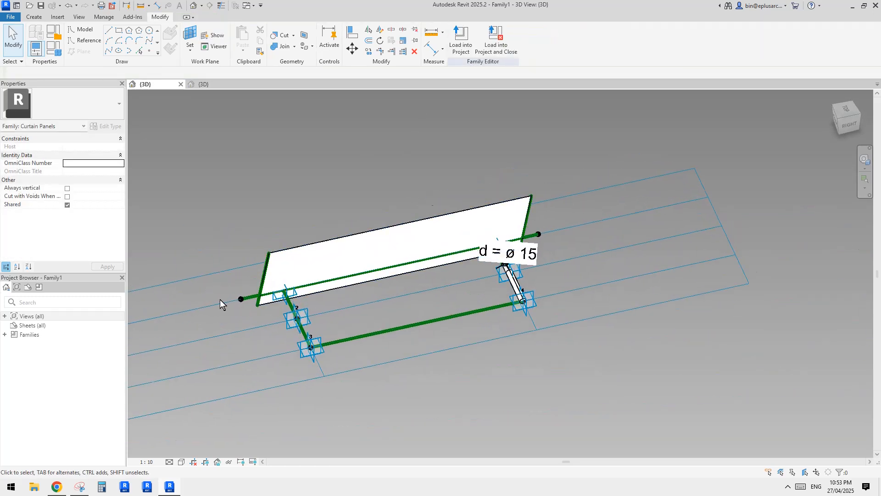
- Slide the two rehosted reference points out to the near and far ends of the long reference line
scroll(219, 300, "up", 3)
left_click_drag(229, 306, 223, 308)
middle_click_drag(631, 273, 613, 279)
left_click_drag(663, 316, 694, 316)
key("Escape")
- Check the tilted surface form and load the reworked panel into Family2, overwriting the existing version
scroll(592, 266, "down", 3)
middle_click_drag(535, 281, 569, 257, "shift")
scroll(549, 214, "up", 2)
middle_click_drag(549, 213, 505, 269, "shift")
scroll(485, 222, "up", 2)
left_click(431, 230)
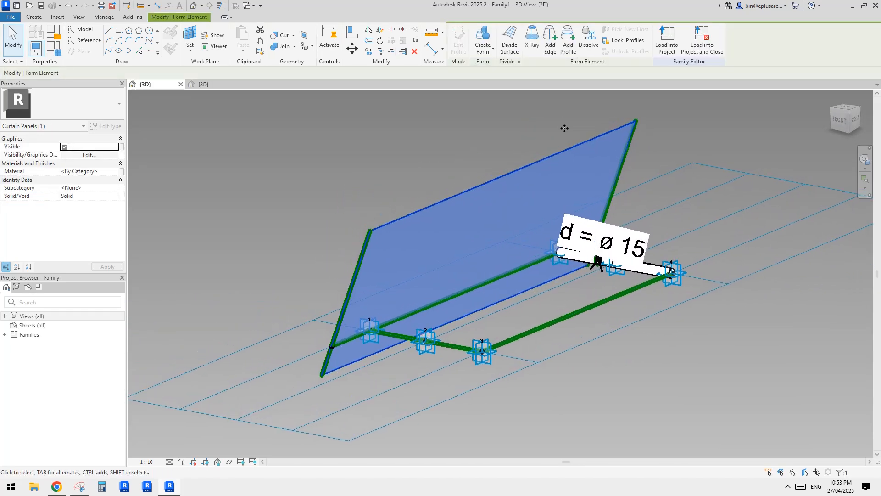
key("Escape")
left_click(470, 38)
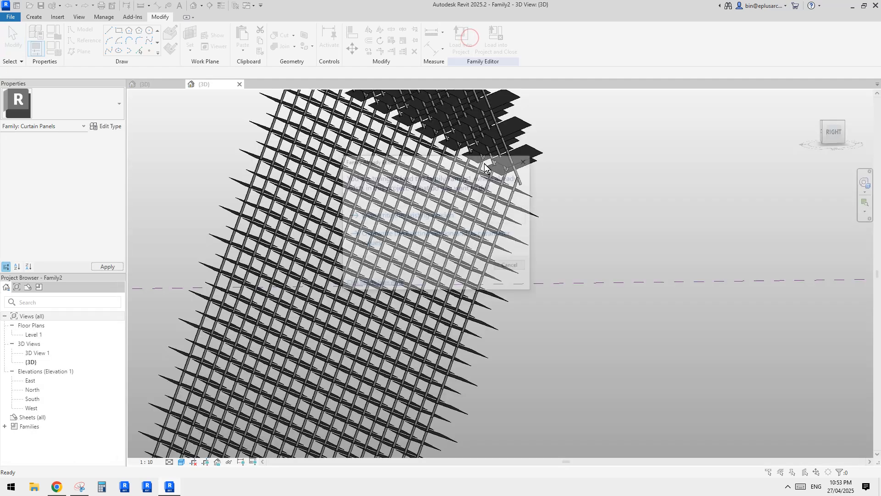
left_click(412, 216)
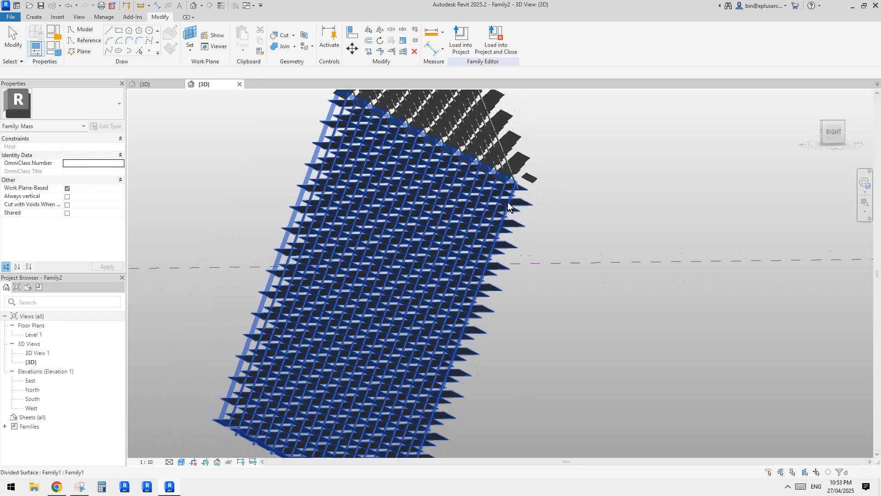
- Examine the tilt and overlap of the reloaded panels on the upper and lower divided surfaces from several angles
middle_click_drag(507, 202, 467, 227, "shift")
left_click(443, 226)
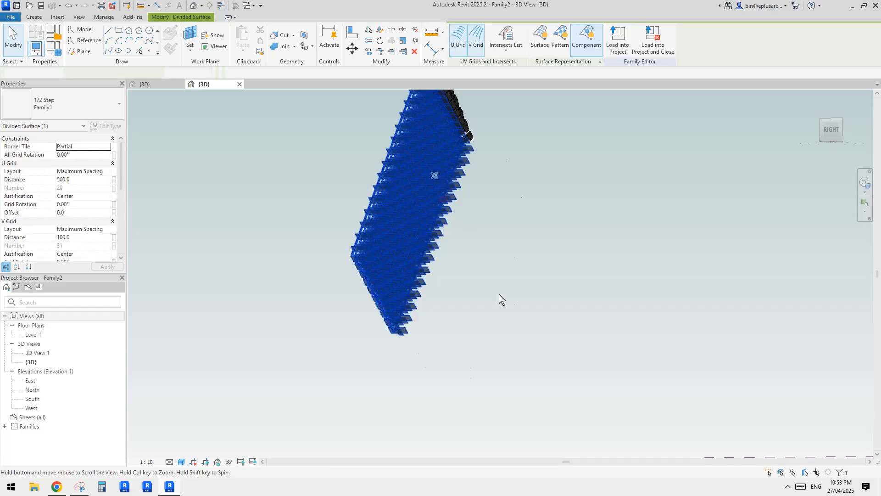
middle_click_drag(499, 294, 498, 317, "shift")
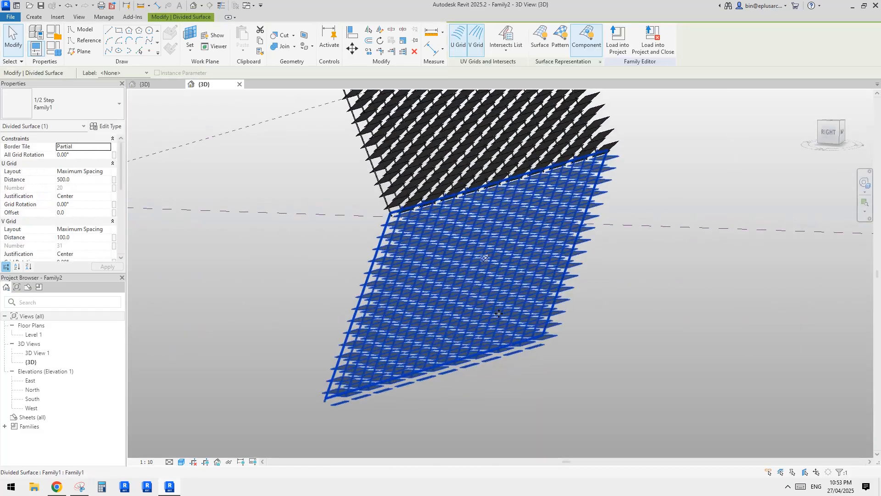
left_click(656, 245)
scroll(656, 244, "down", 3)
middle_click_drag(604, 257, 744, 275, "shift")
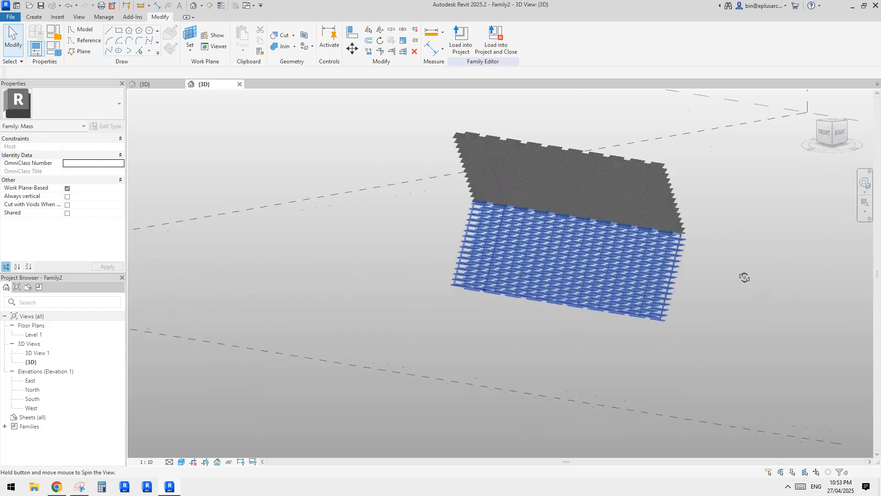
scroll(669, 274, "up", 5)
left_click(669, 274)
scroll(642, 257, "down", 3)
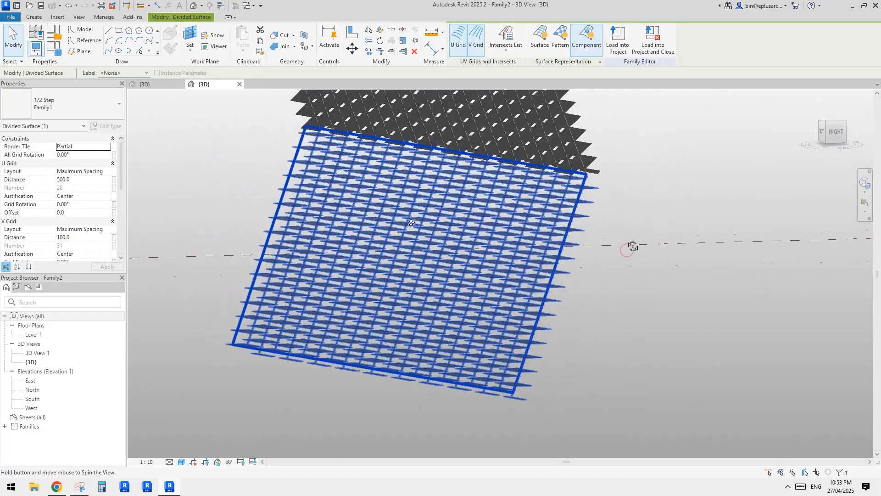
middle_click_drag(630, 246, 480, 230, "shift")
scroll(480, 229, "down", 1)
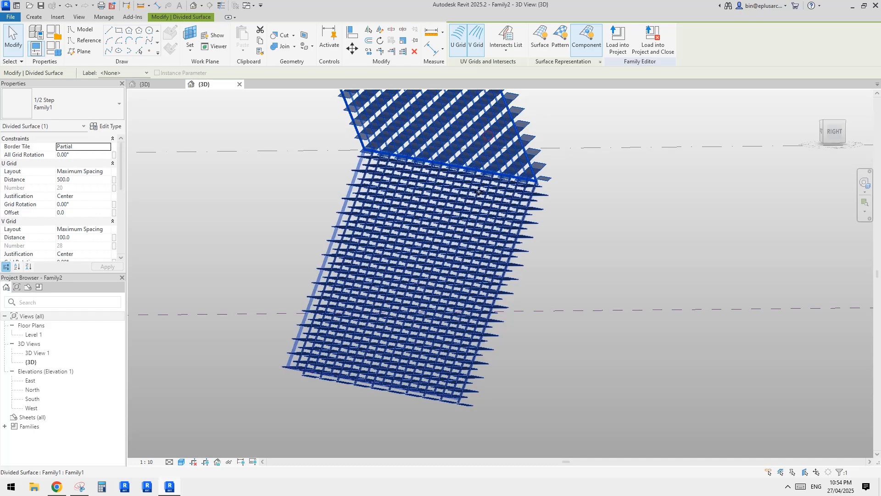
left_click(485, 146)
left_click(474, 220)
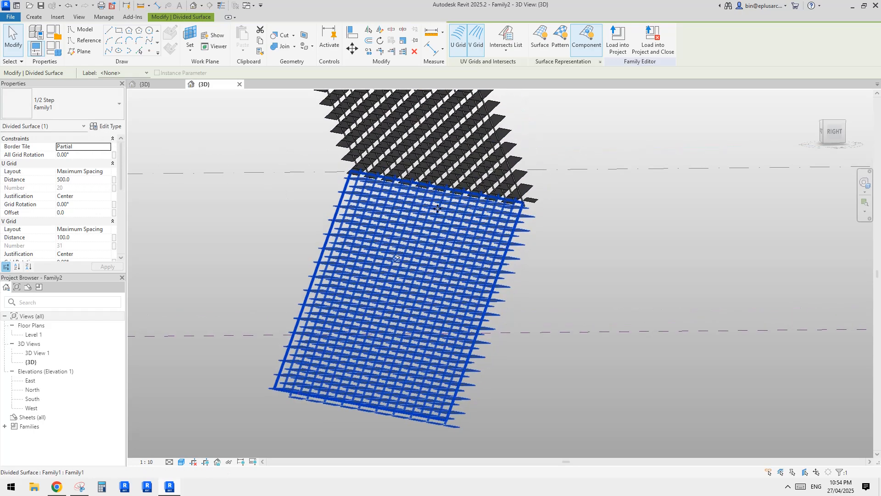
scroll(517, 271, "up", 2)
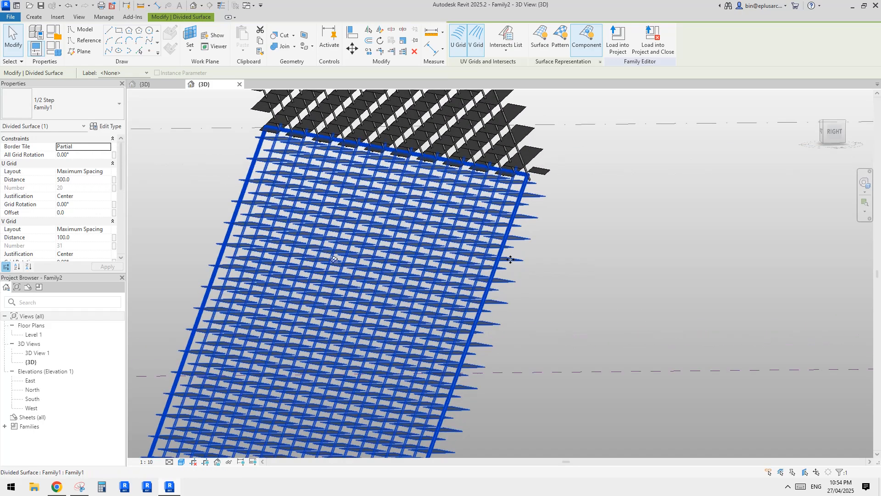
scroll(499, 254, "down", 2)
middle_click_drag(497, 254, 477, 261, "shift")
left_click(470, 180)
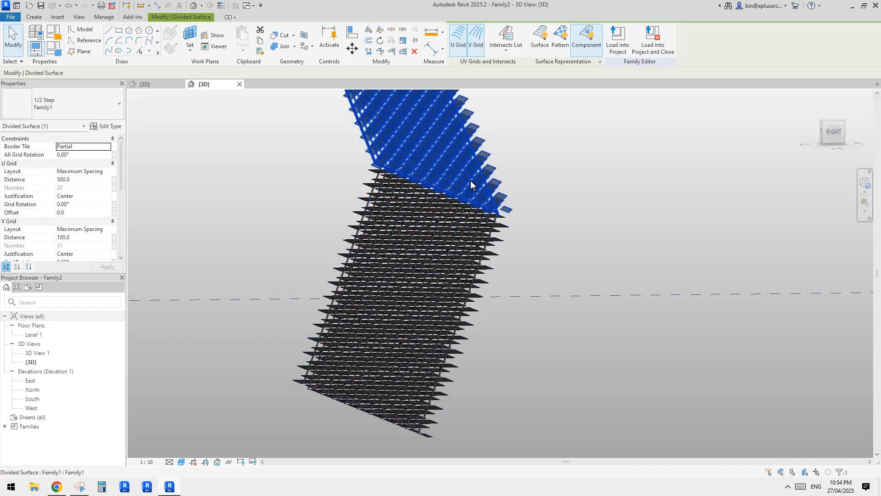
left_click(478, 171)
scroll(474, 184, "up", 1)
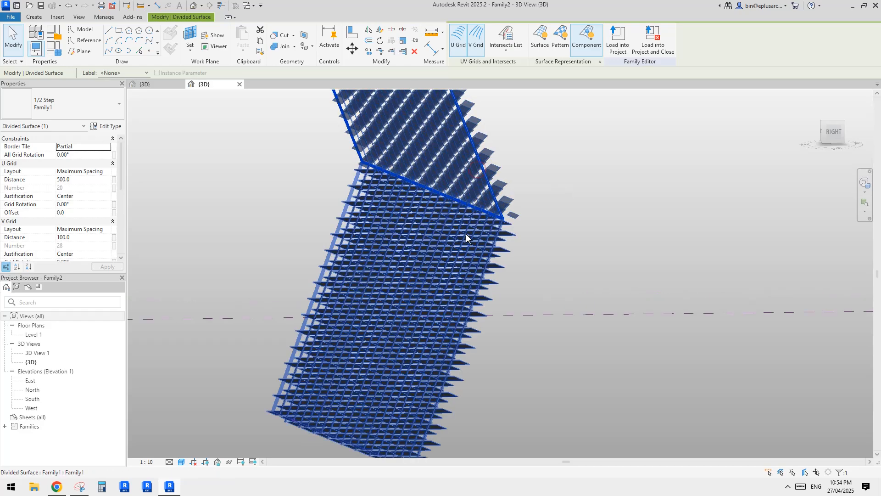
middle_click_drag(468, 183, 440, 194)
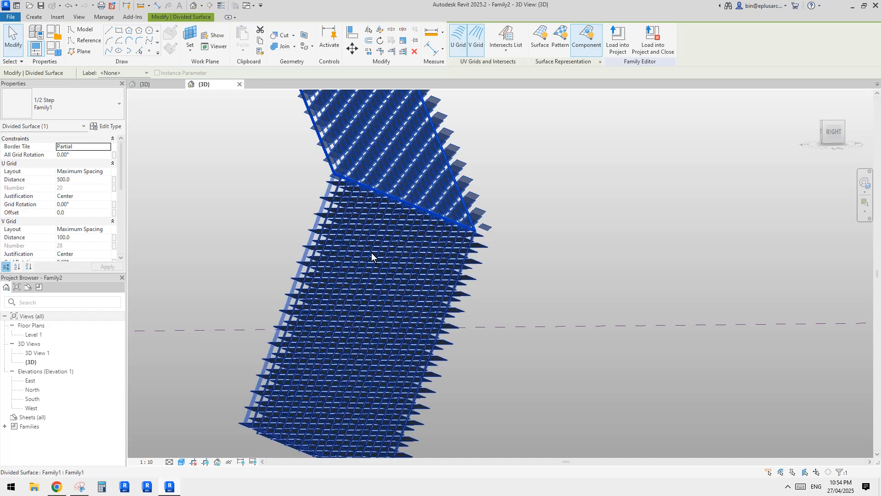
left_click(422, 253)
middle_click_drag(422, 253, 441, 218)
left_click(109, 125)
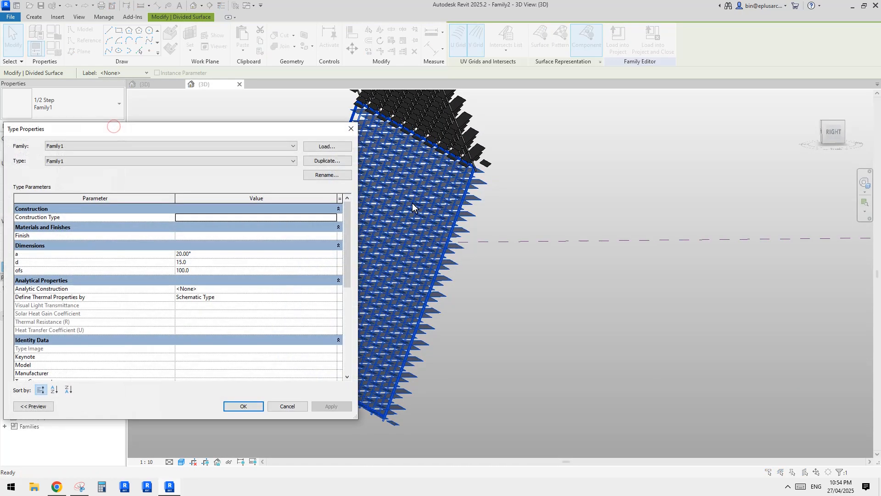
key("Escape")
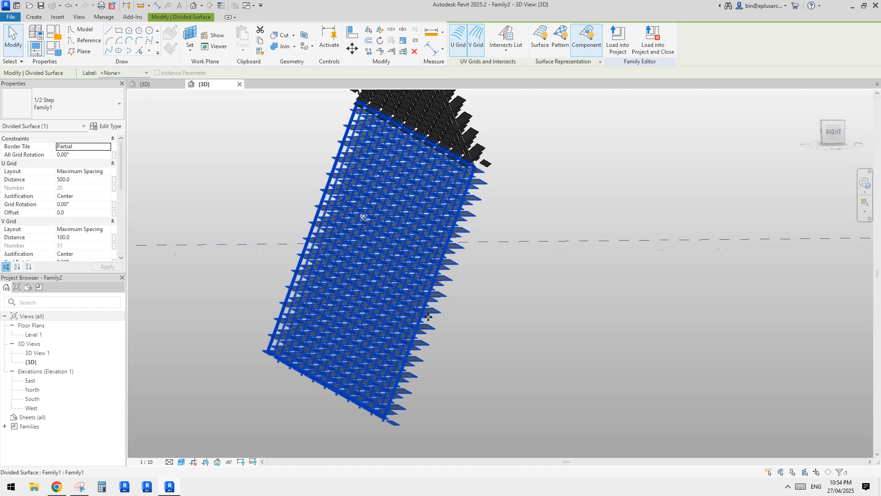
middle_click_drag(428, 317, 418, 318, "shift")
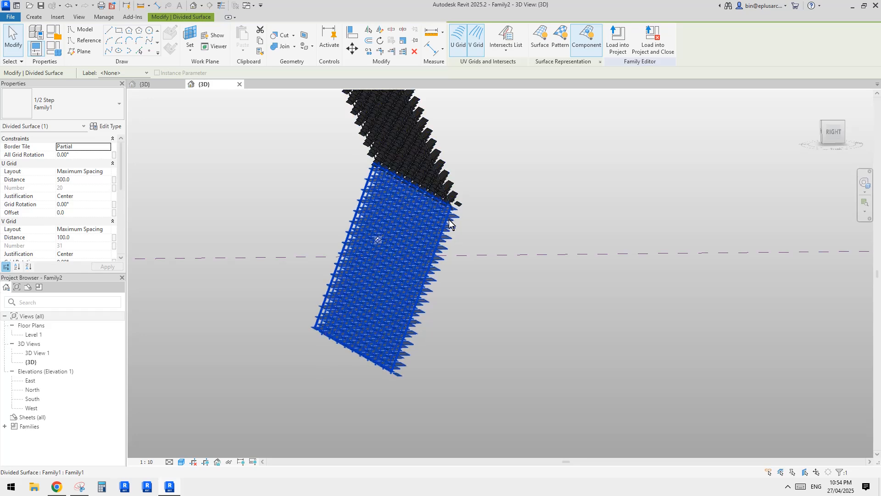
middle_click_drag(449, 223, 450, 297)
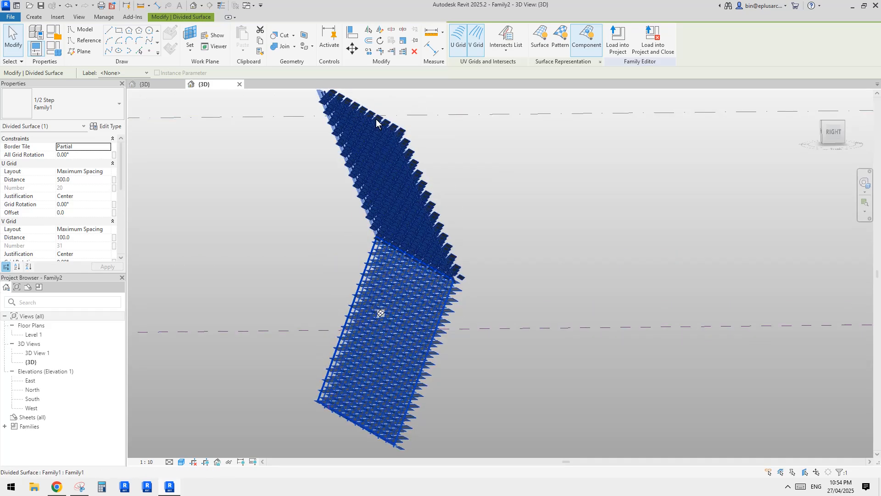
- Duplicate the upper divided surface's panel type as Family1 2 and set its angle parameter a to -20°
left_click(423, 233)
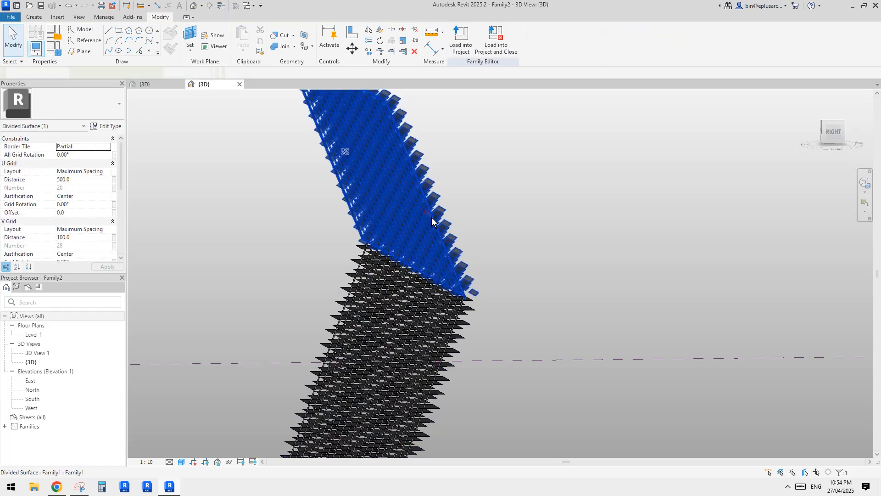
scroll(448, 232, "up", 2)
scroll(449, 232, "up", 1)
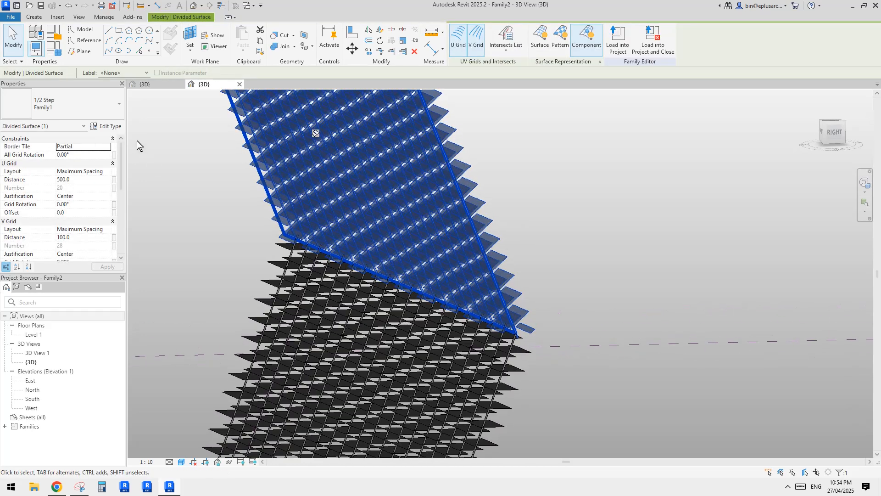
left_click(109, 129)
left_click(321, 161)
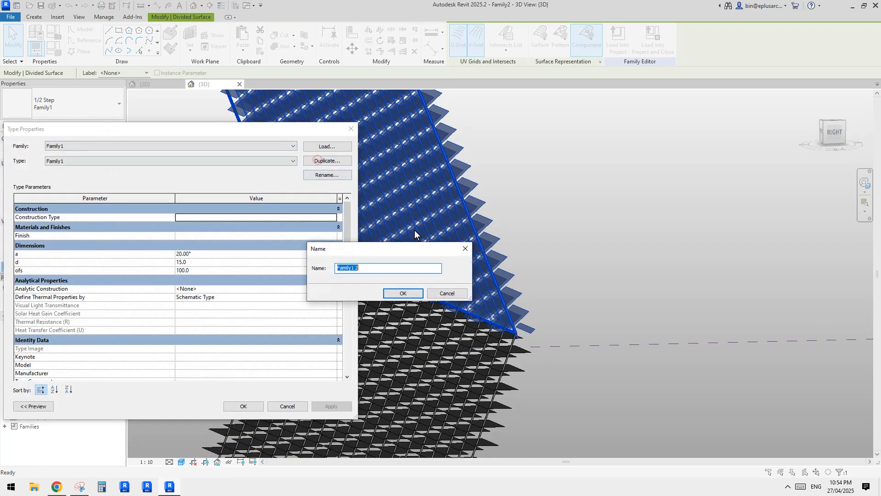
left_click(395, 292)
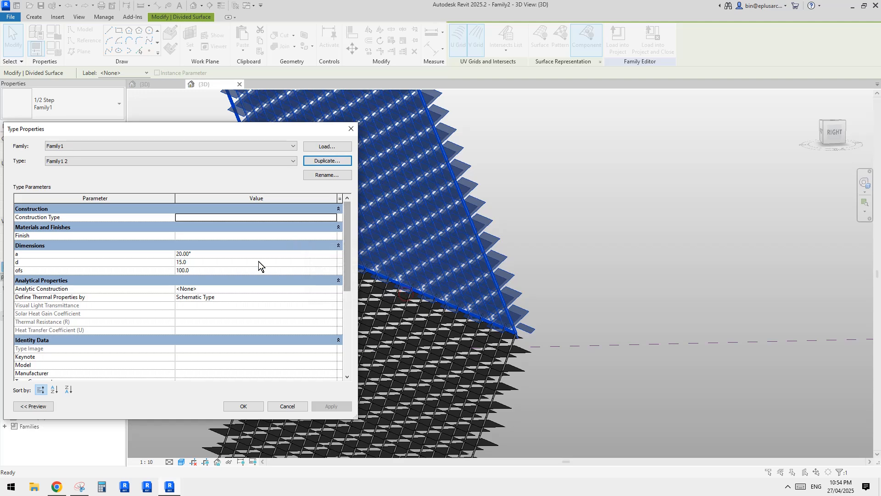
type("-20")
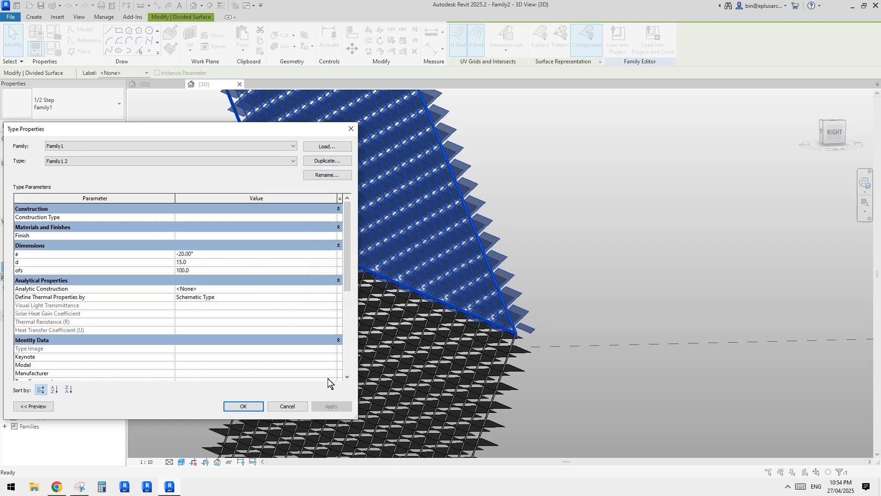
left_click(249, 405)
- Compare the panel tilt and overlap on the upper and lower divided surfaces from behind, the front and close up
middle_click_drag(430, 262, 445, 301, "shift")
left_click(463, 316)
scroll(463, 316, "down", 3)
left_click(445, 302)
middle_click_drag(398, 315, 425, 337, "shift")
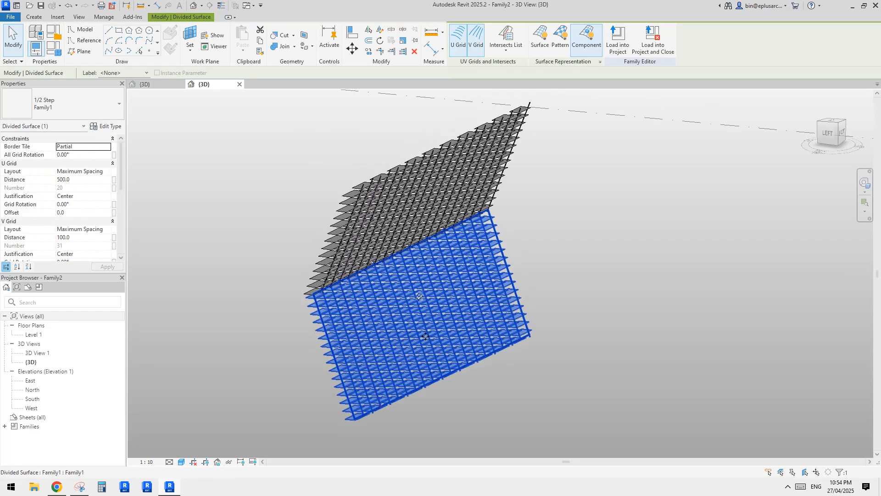
left_click(554, 276)
scroll(484, 301, "down", 1)
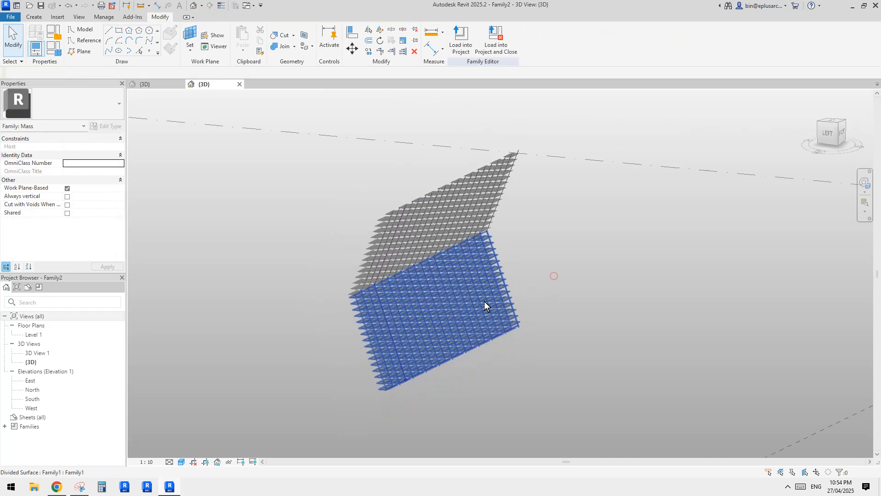
middle_click_drag(444, 309, 456, 303)
middle_click_drag(462, 267, 349, 305, "shift")
left_click(439, 279)
left_click(493, 305)
middle_click_drag(516, 316, 590, 279, "shift")
left_click(569, 286)
scroll(590, 277, "up", 3)
key("Escape")
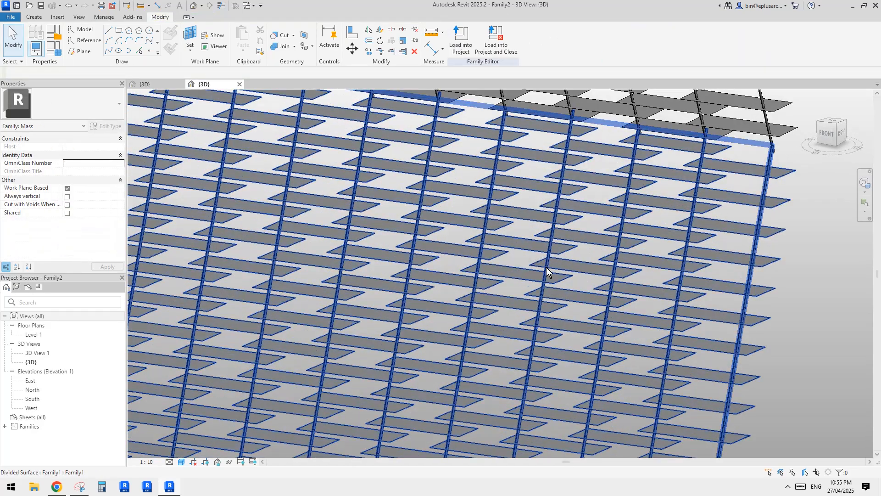
scroll(613, 265, "down", 3)
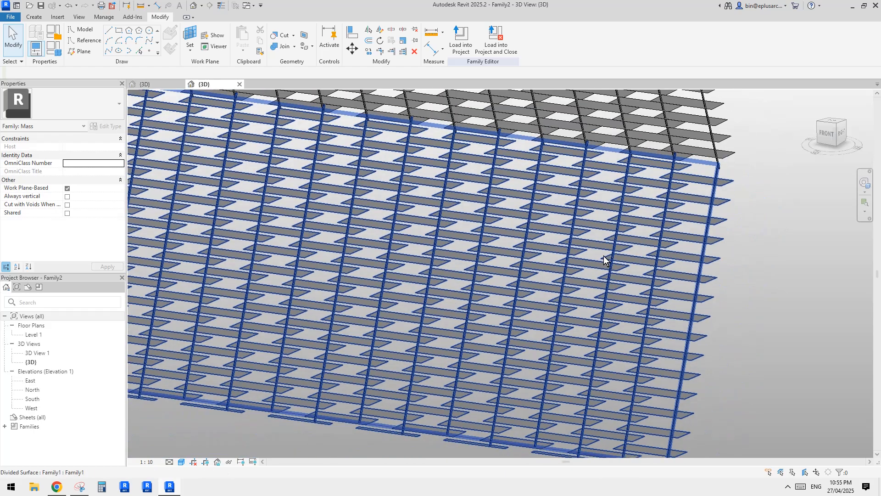
middle_click_drag(604, 255, 589, 300, "shift")
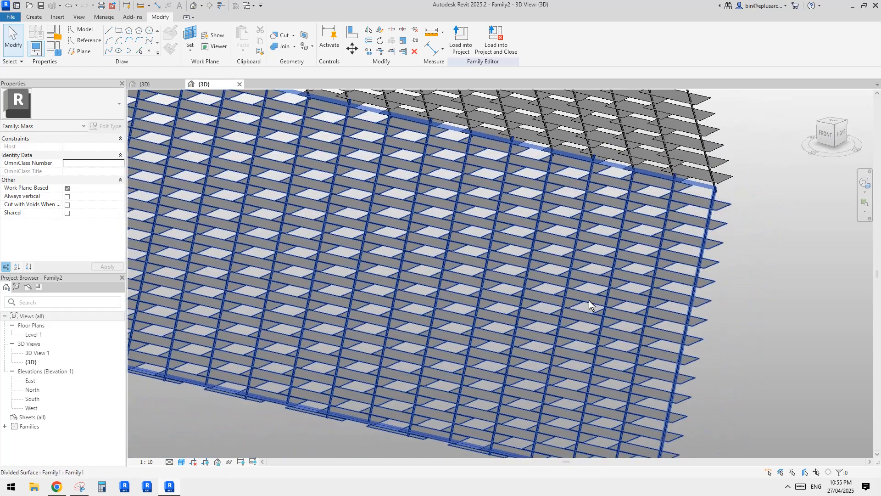
left_click(582, 280)
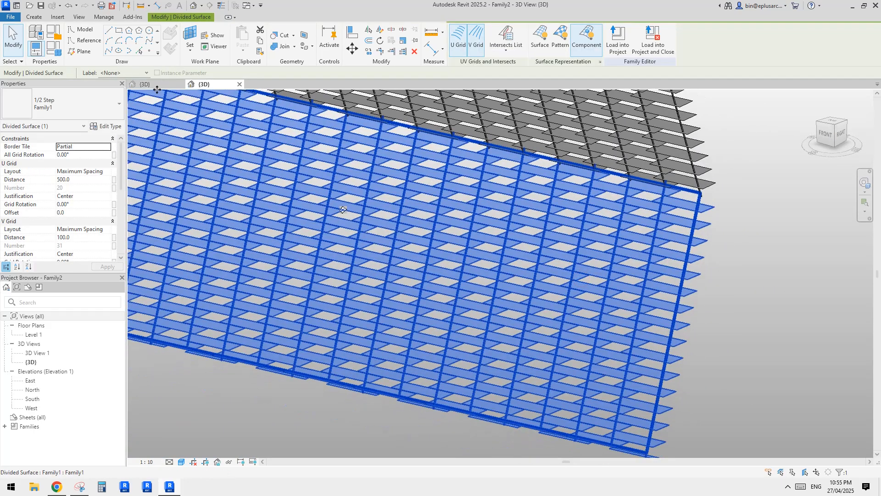
- Inspect the tilted surface form in the Family1 panel and compare it with the facade in Family2
left_click(157, 87)
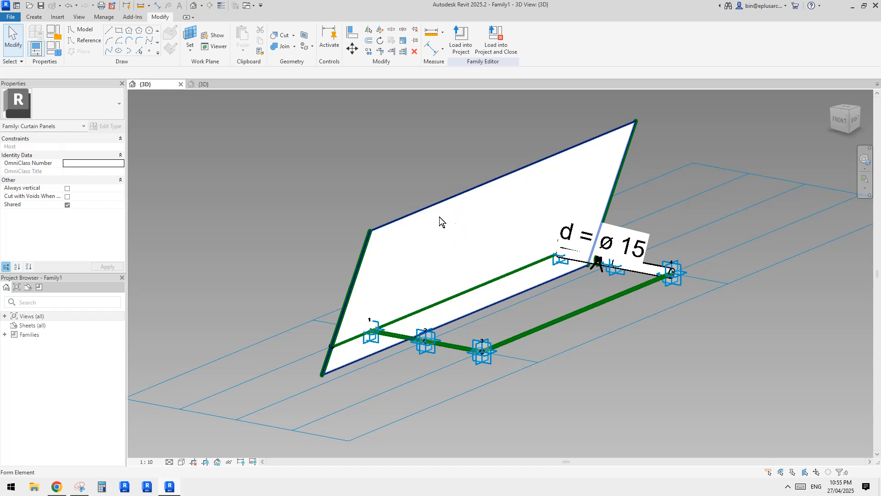
left_click(448, 218)
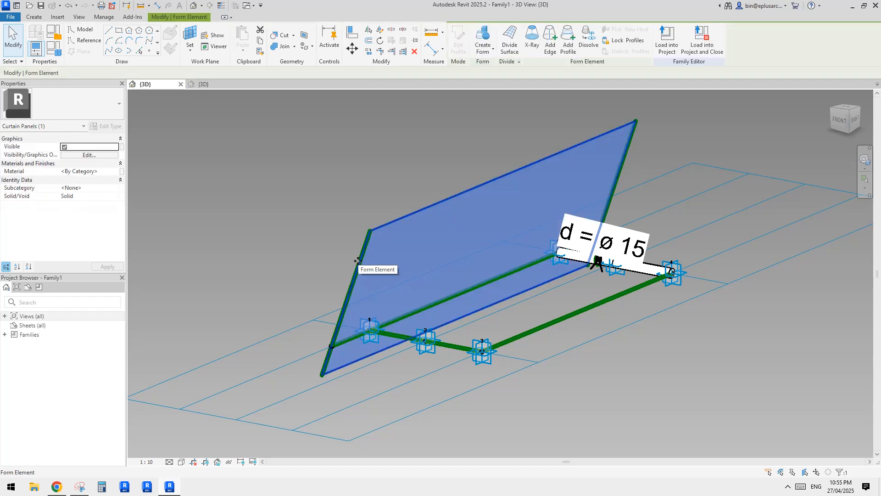
key("Escape")
left_click(469, 248)
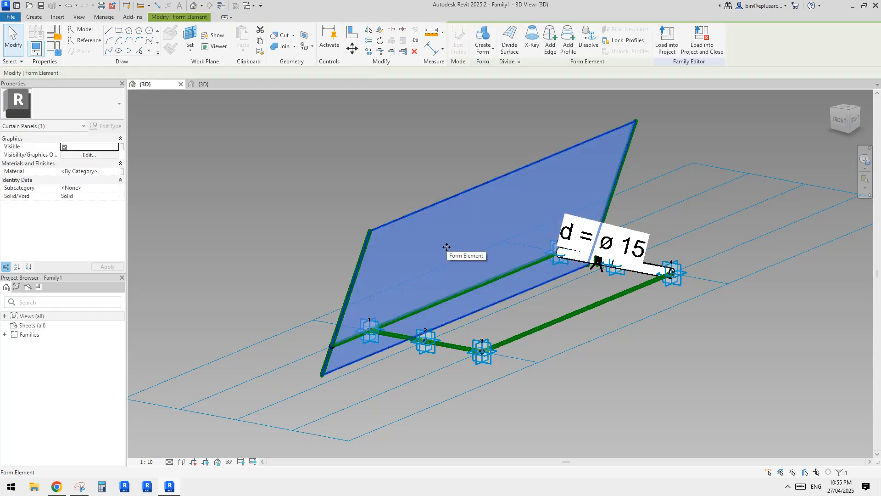
left_click(204, 84)
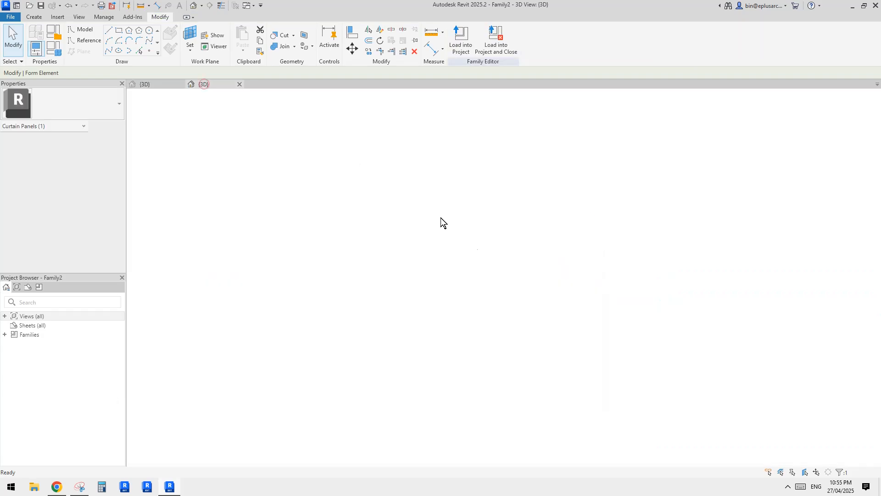
left_click(159, 86)
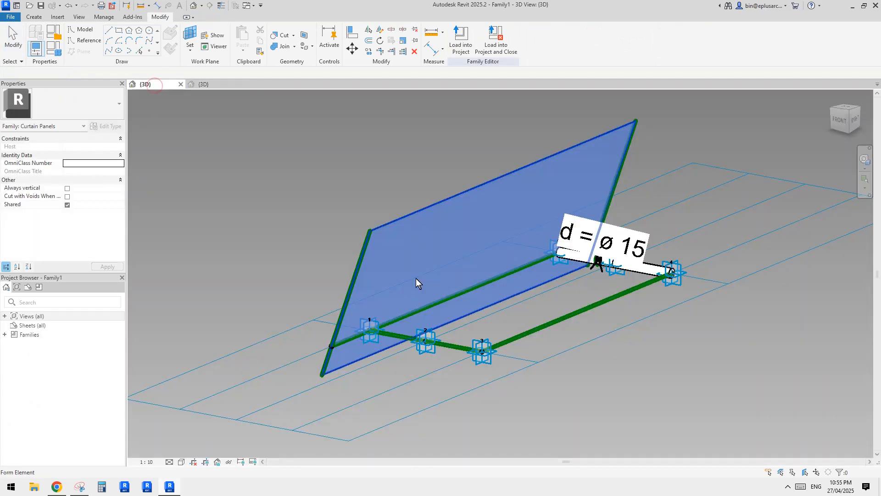
left_click(216, 84)
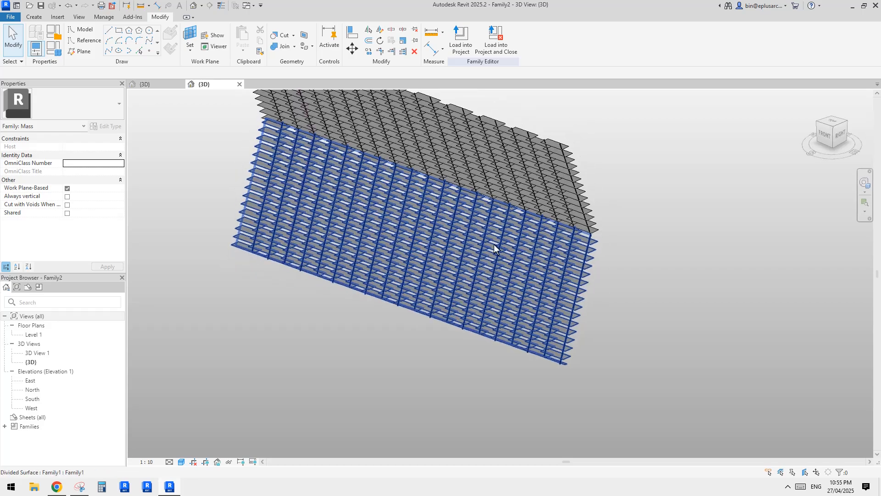
- Examine the lower divided surface's brick pattern from the front and review its U and V grid settings
middle_click_drag(561, 234, 500, 245, "shift")
left_click(521, 267)
scroll(521, 267, "up", 5)
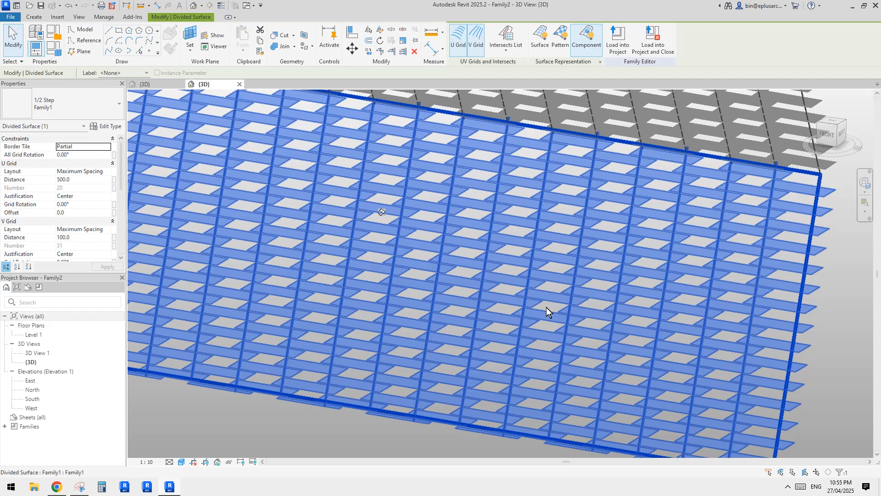
mouse_move(546, 312)
middle_mouse_down("shift")
mouse_move(592, 308)
mouse_move(602, 317)
middle_mouse_up("shift")
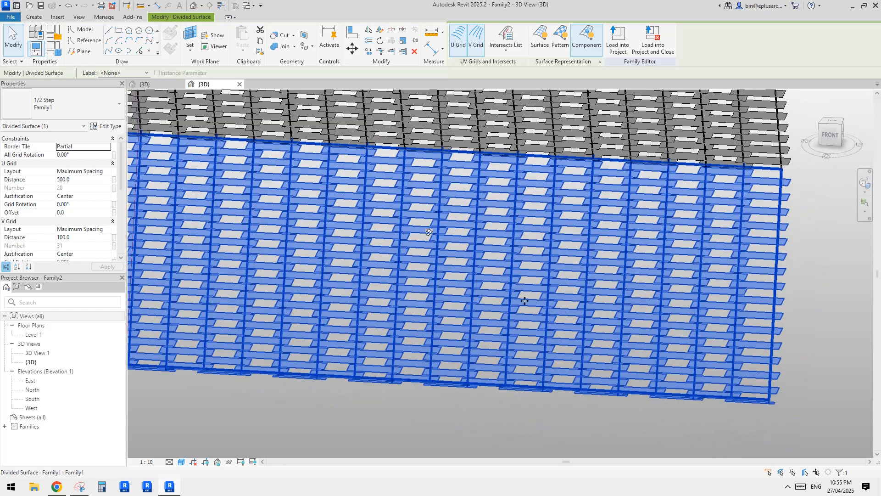
scroll(72, 227, "down", 2)
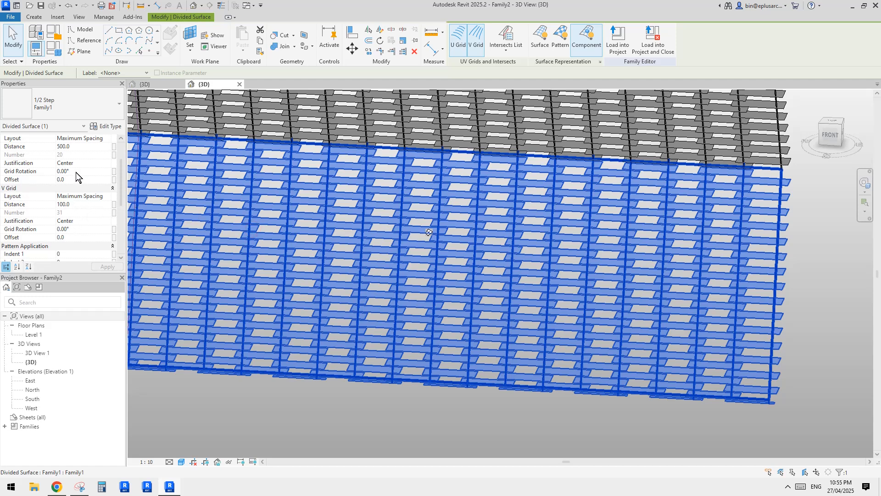
scroll(78, 175, "up", 2)
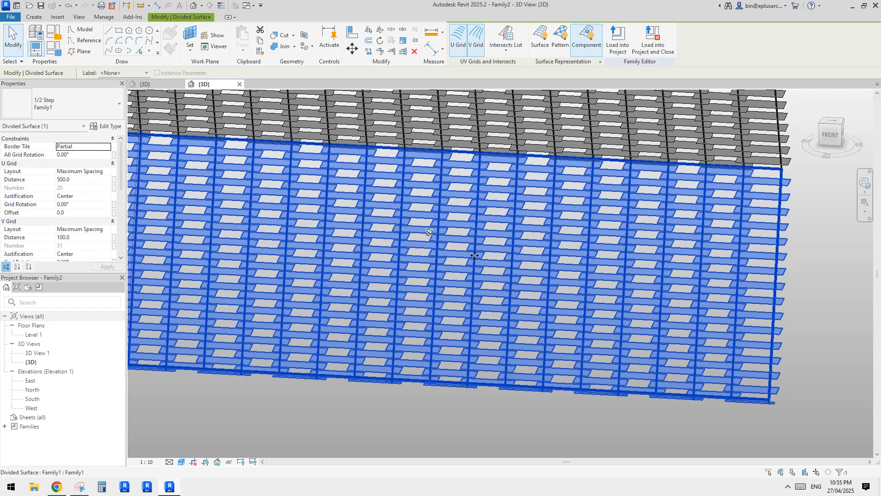
middle_click_drag(473, 307, 490, 335, "shift")
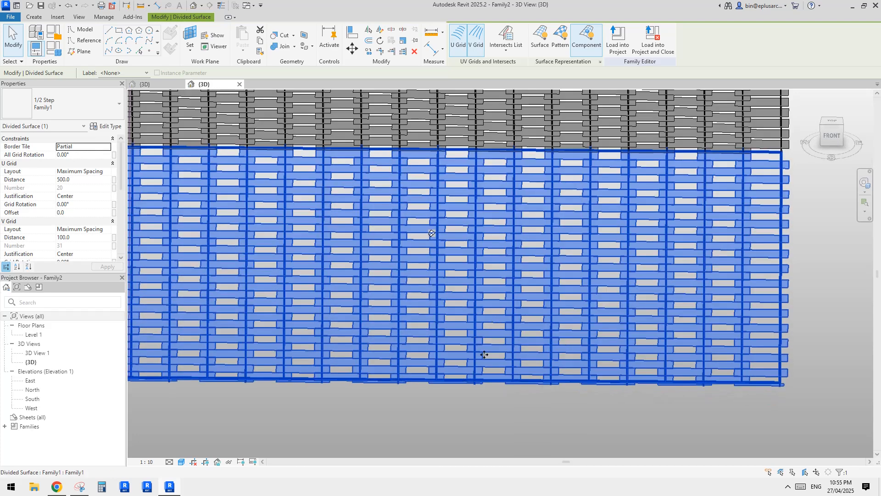
key("c")
key("o")
left_click(477, 371)
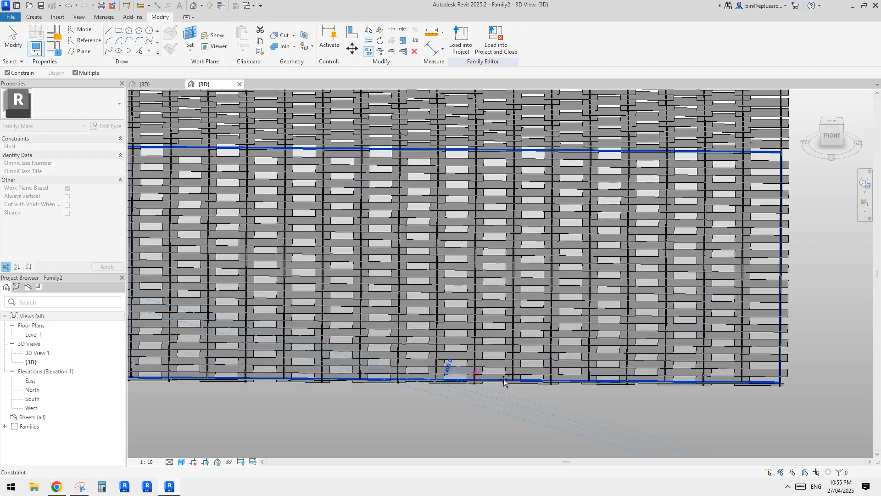
key("Escape")
scroll(488, 356, "down", 4)
middle_click_drag(464, 359, 474, 329)
key("Escape")
scroll(465, 314, "down", 1)
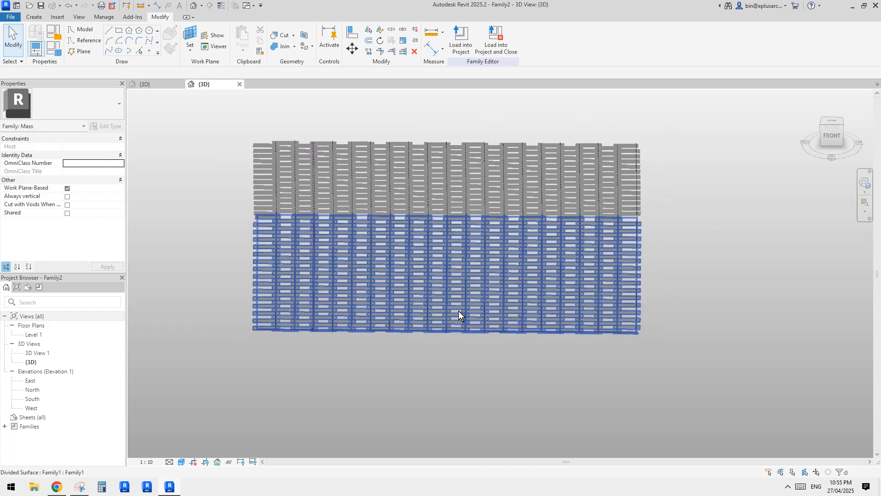
- Gauge the edge length of a protruding panel in the Level 1 floor plan with a temporary model line
double_click(41, 333)
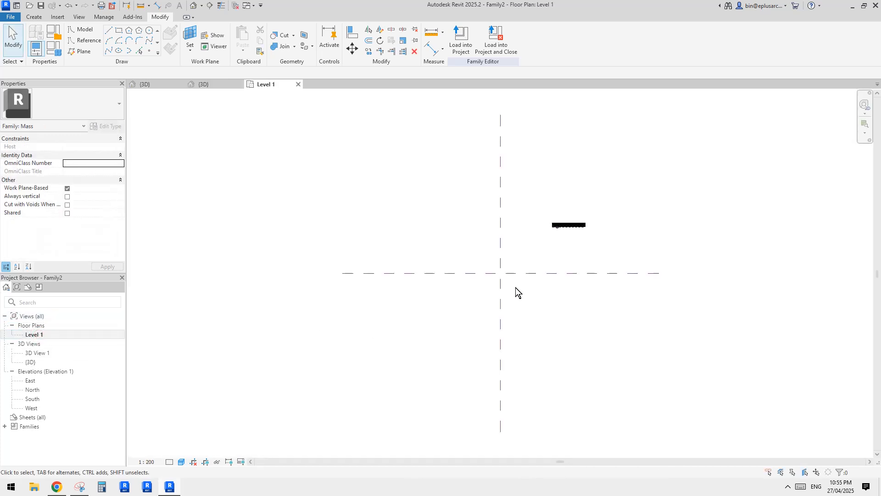
scroll(593, 189, "up", 4)
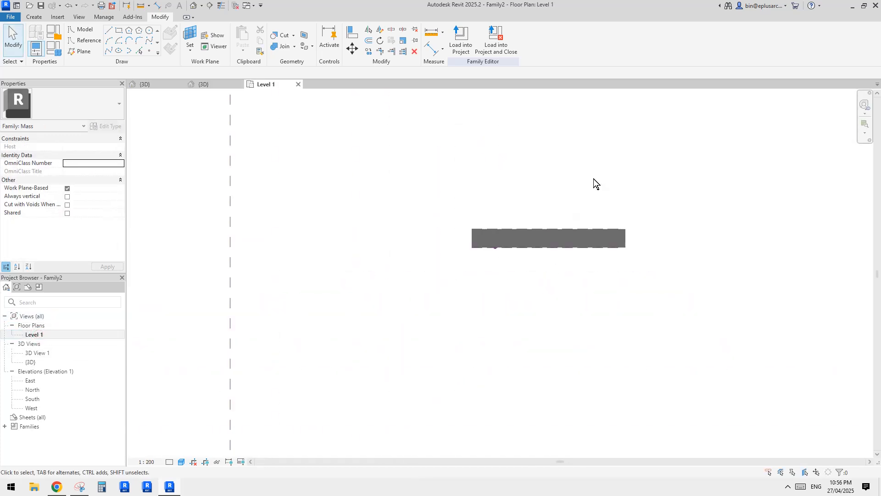
left_click(109, 30)
scroll(678, 287, "up", 5)
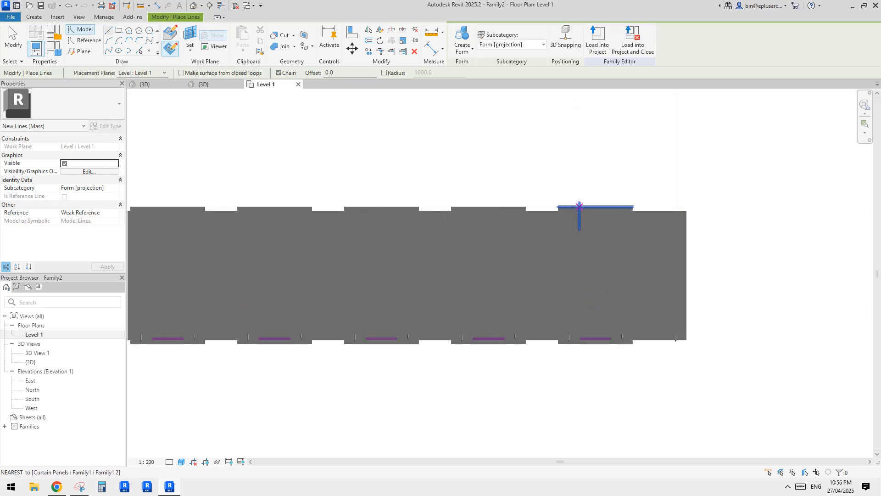
left_click(569, 206)
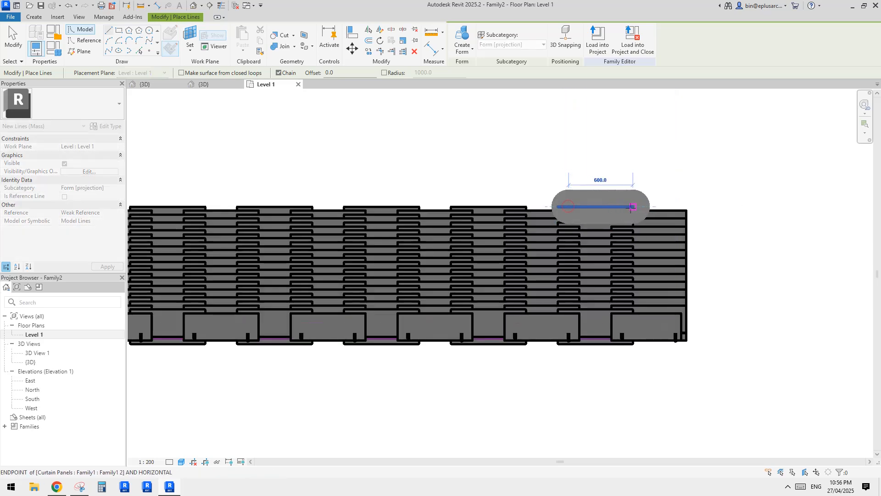
key("Escape")
key("Escape")
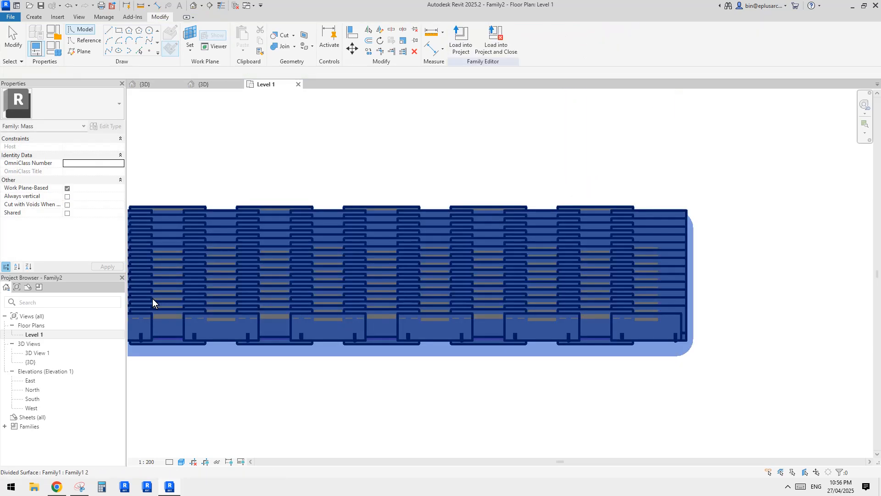
- Try a U grid distance of 400 on the lower divided surface in the 3D view, and restore it to 500
left_click(192, 5)
scroll(469, 271, "up", 3)
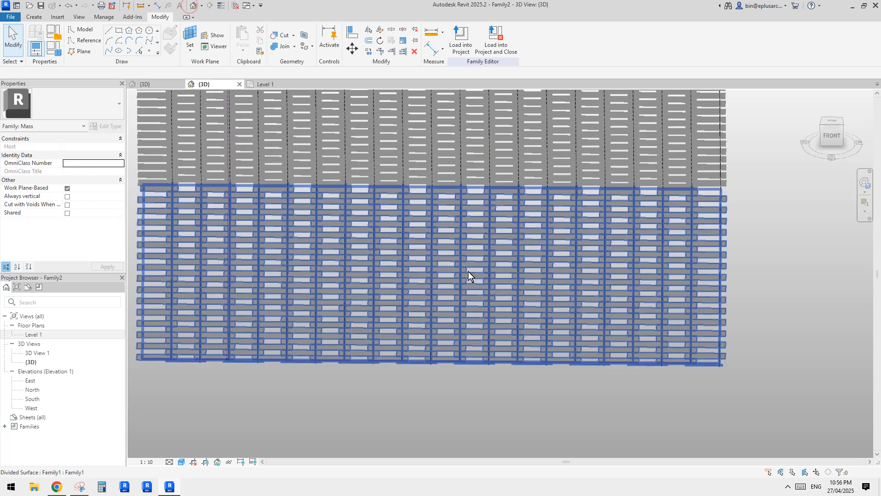
left_click(461, 273)
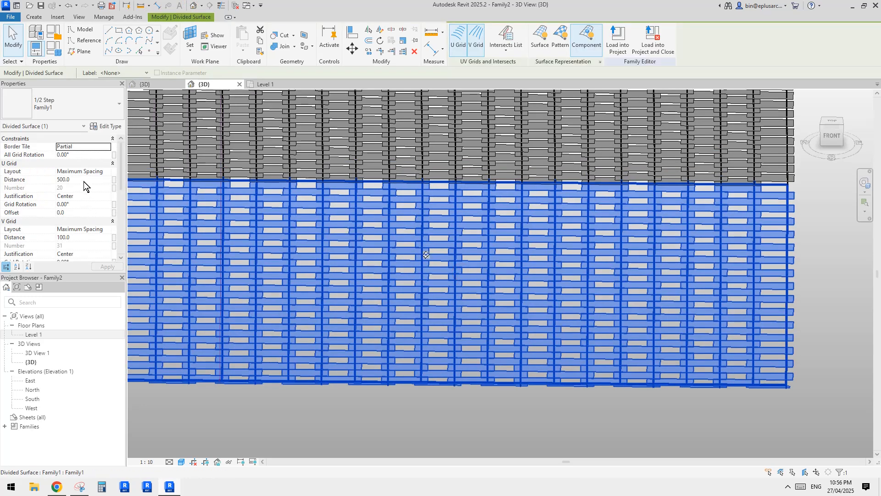
left_click(84, 180)
type("40")
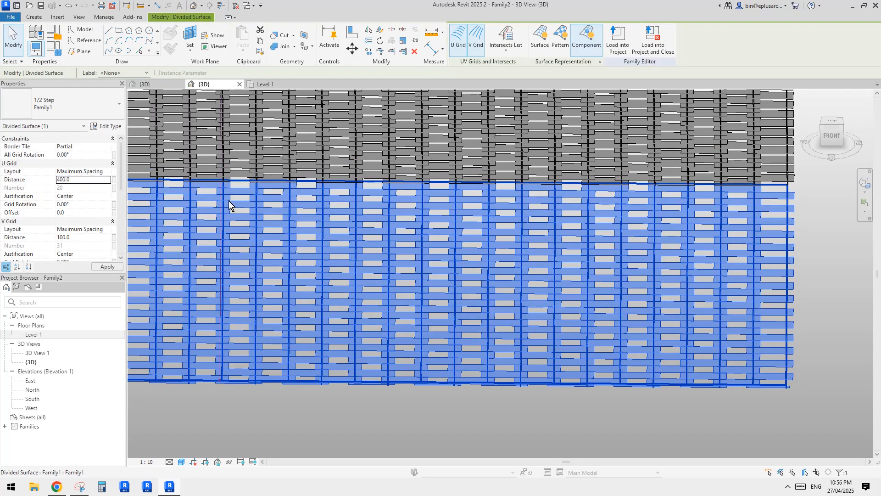
key("Return")
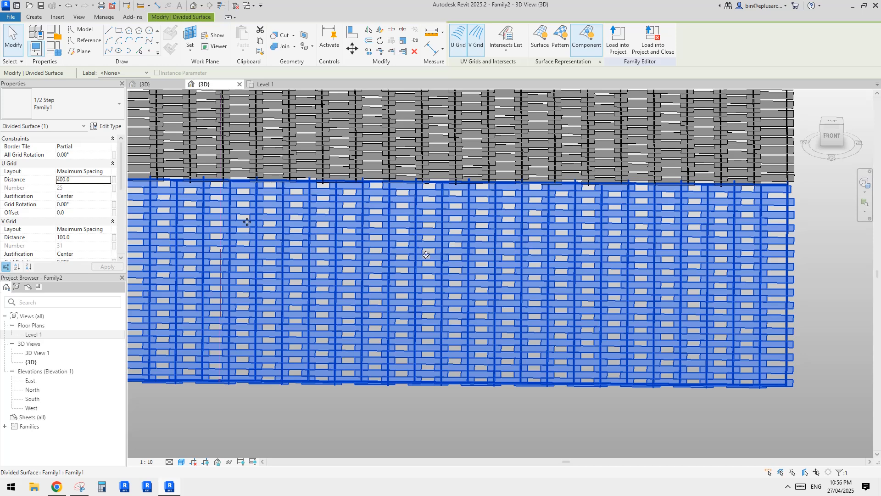
left_click(91, 182)
type("600")
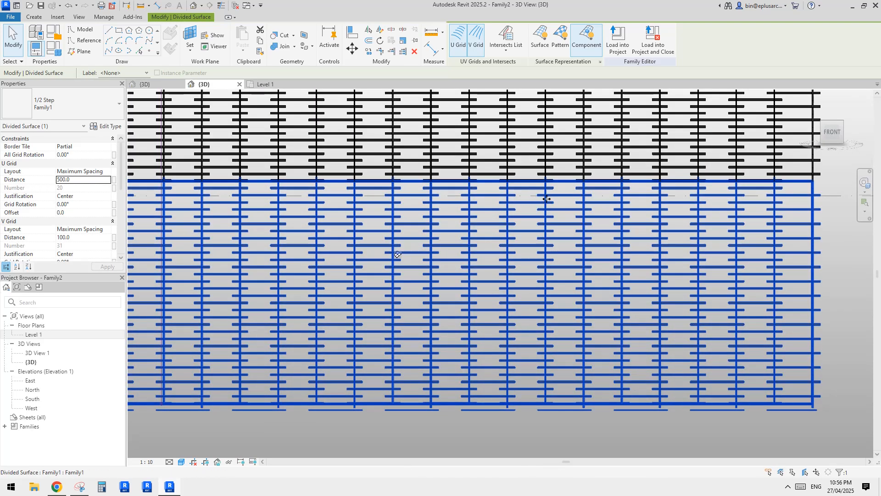
- Try a V grid distance of 60 on the lower divided surface, and restore it to 100
left_click(81, 238)
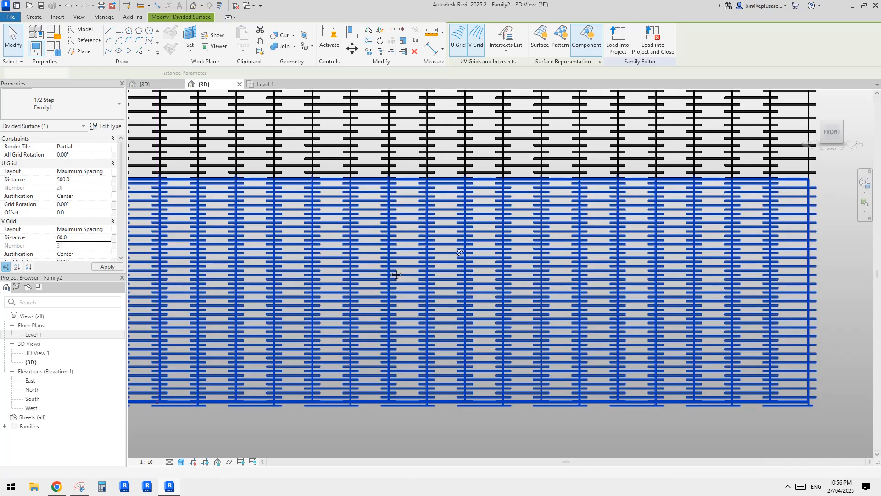
middle_click_drag(380, 281, 380, 279)
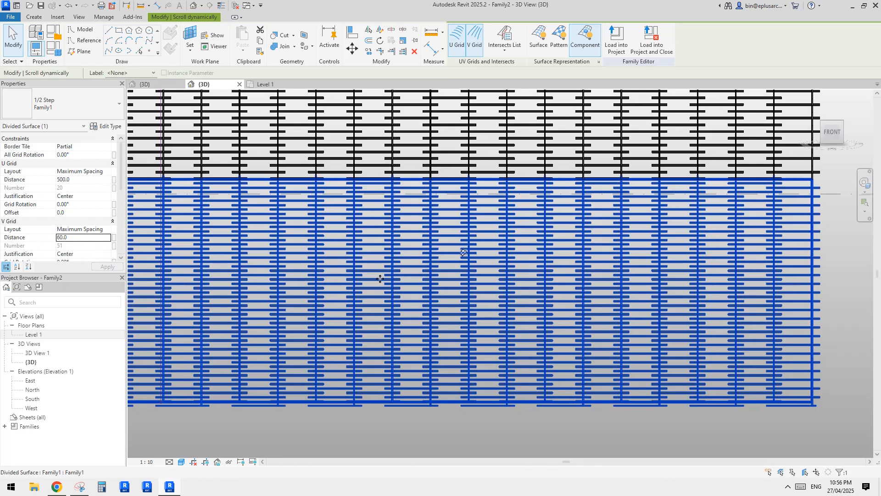
left_click(86, 236)
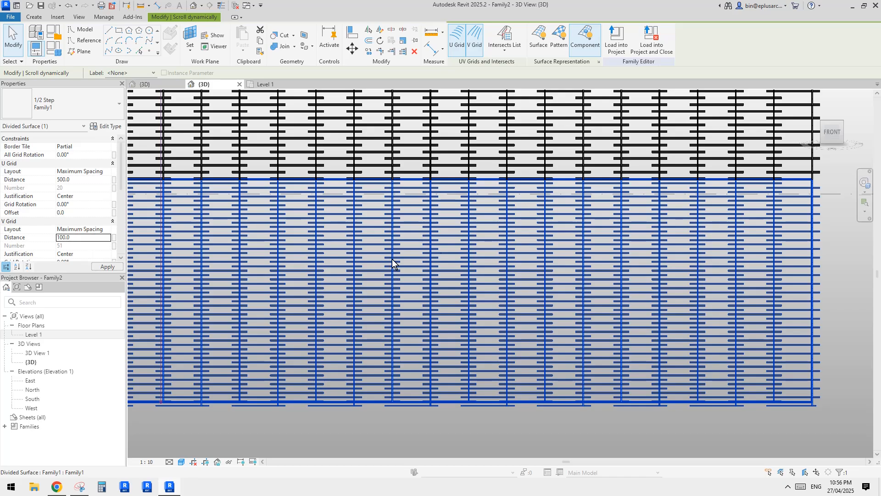
- Examine the facade's brick pattern from an angle and compare it with the reference photo in the Reddit post
middle_click_drag(486, 229, 495, 226)
scroll(493, 233, "down", 1)
middle_click_drag(553, 257, 464, 272, "shift")
scroll(498, 309, "up", 1)
key("Escape")
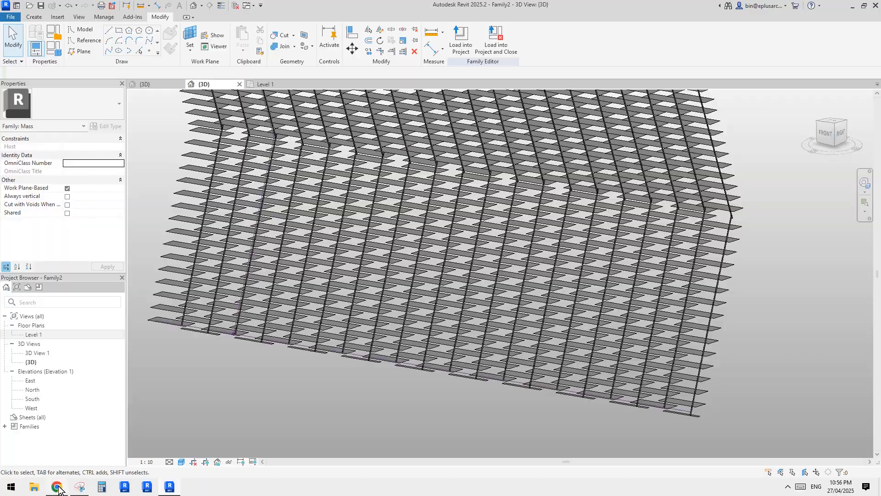
left_click(58, 488)
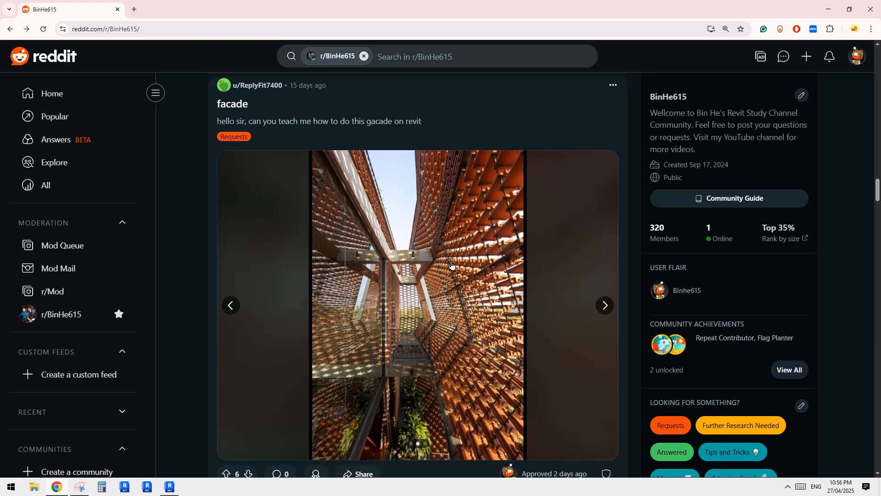
left_click(170, 487)
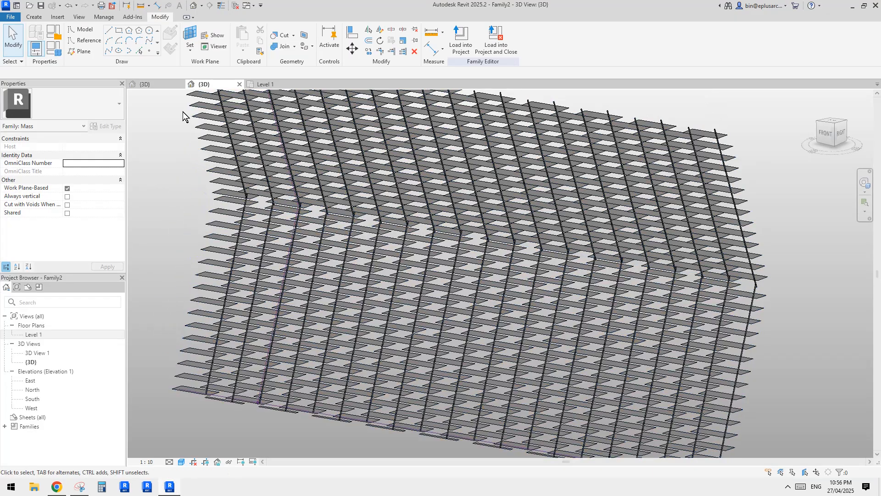
- Inspect the tilted surface form in the Family1 panel and check it against the bricks in the Reddit reference photo
left_click(161, 83)
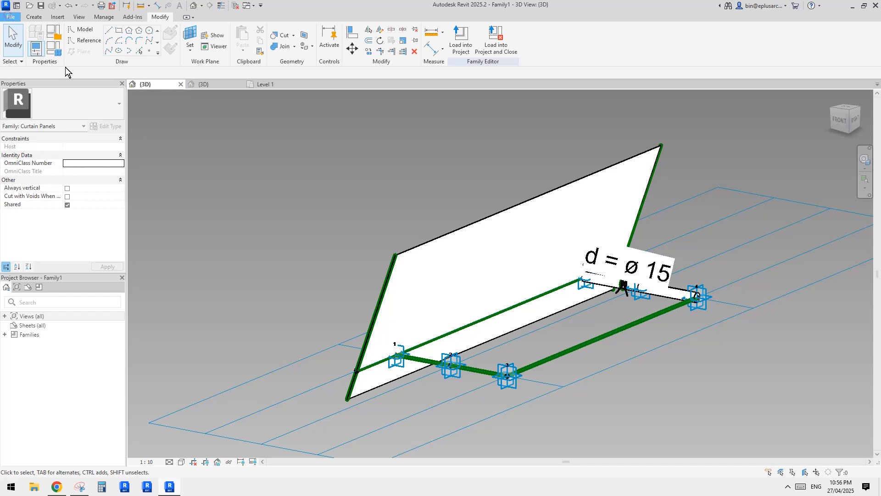
left_click(435, 286)
left_click(436, 286)
scroll(451, 299, "down", 1)
mouse_move(451, 300)
middle_mouse_down()
mouse_move(457, 292)
mouse_move(523, 297)
mouse_move(445, 283)
mouse_move(454, 284)
middle_mouse_up()
middle_click_drag(529, 275, 531, 282)
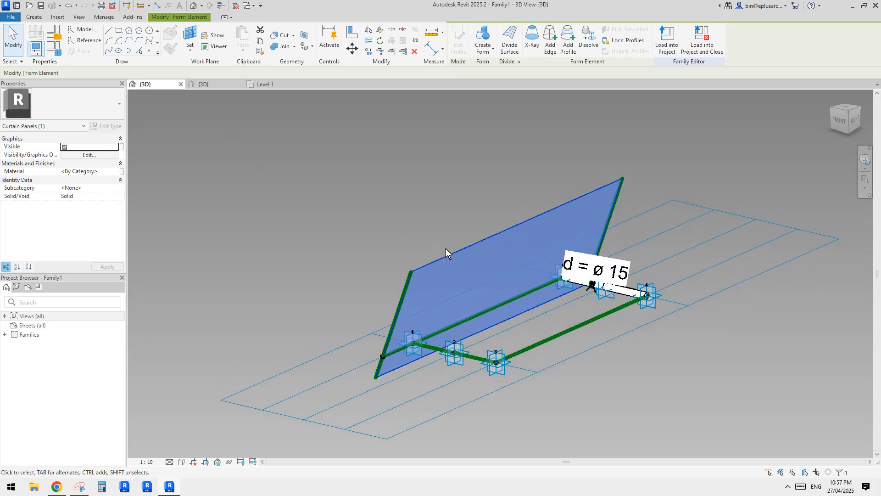
middle_click_drag(273, 204, 280, 214)
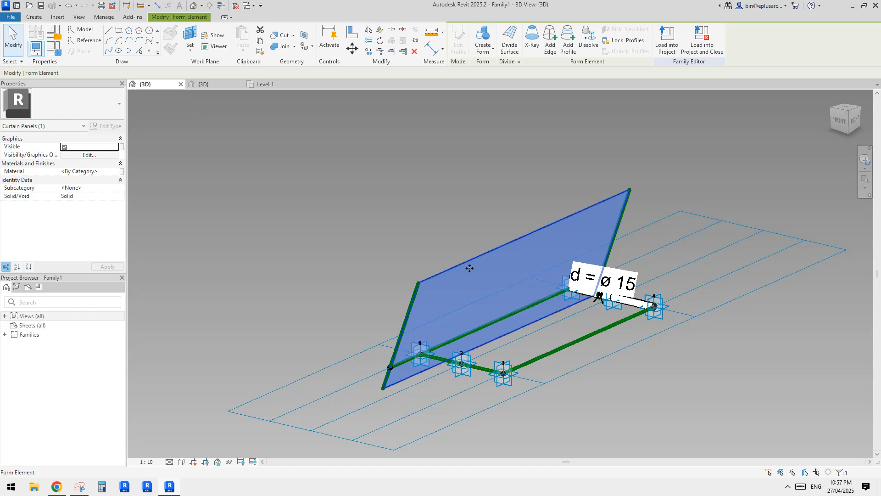
mouse_move(424, 285)
middle_mouse_down()
mouse_move(421, 269)
mouse_move(508, 277)
mouse_move(488, 259)
mouse_move(418, 281)
middle_mouse_up()
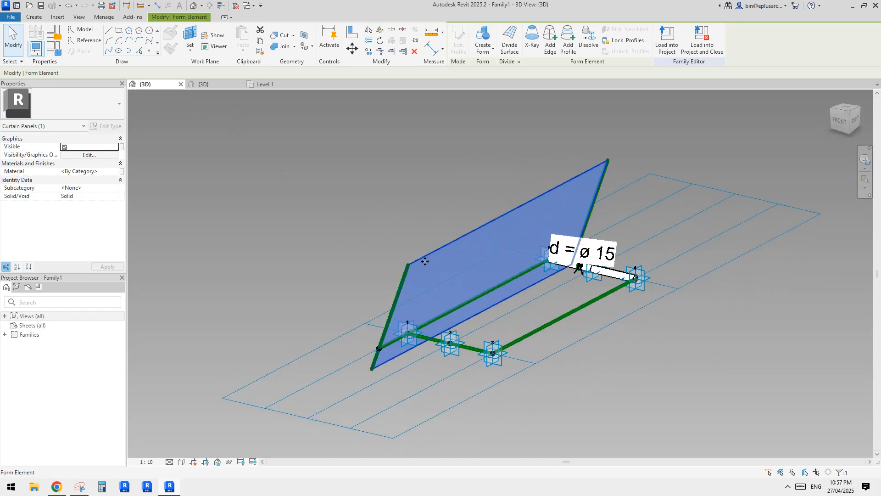
middle_click_drag(481, 269, 472, 289, "shift")
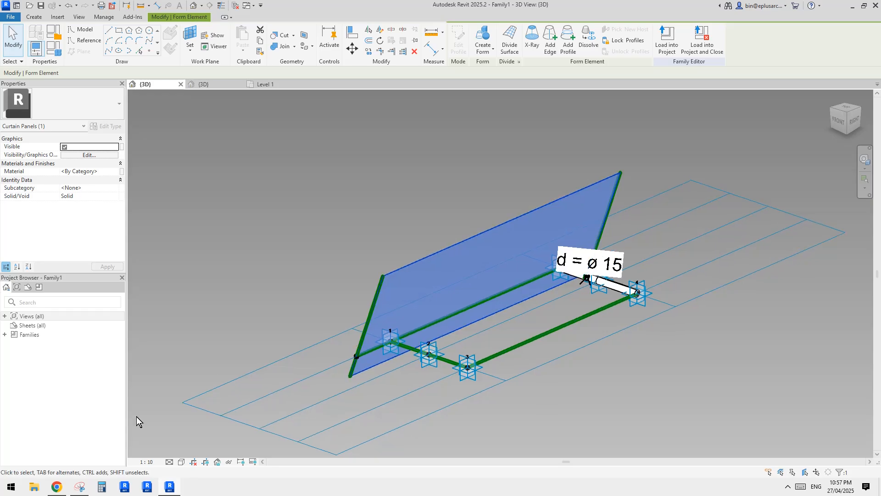
left_click(57, 487)
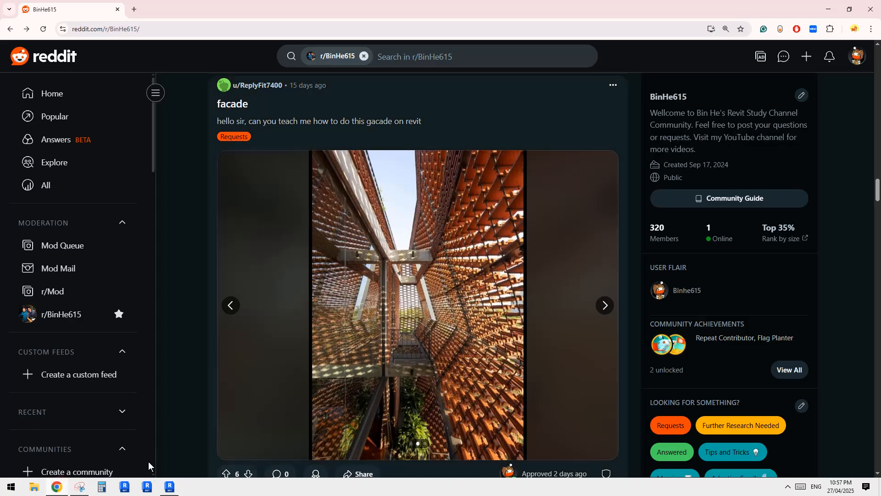
left_click(170, 486)
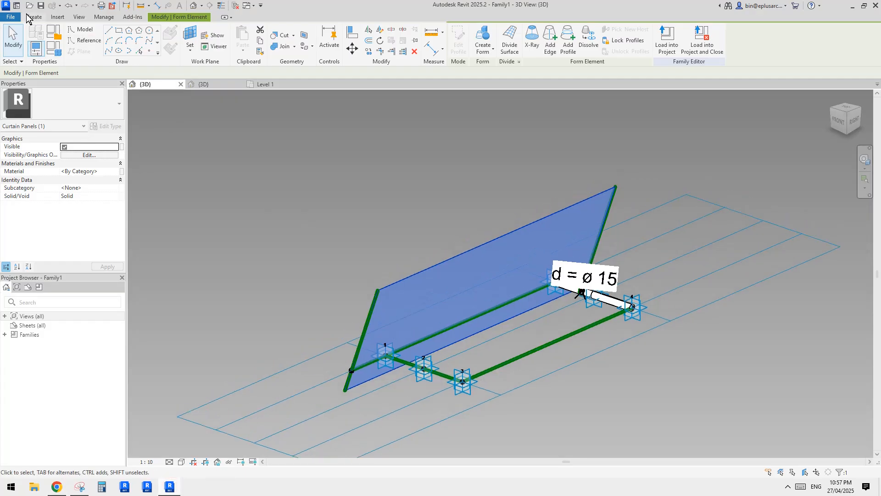
- Create a new family from the Metric Generic Model template
left_click(11, 18)
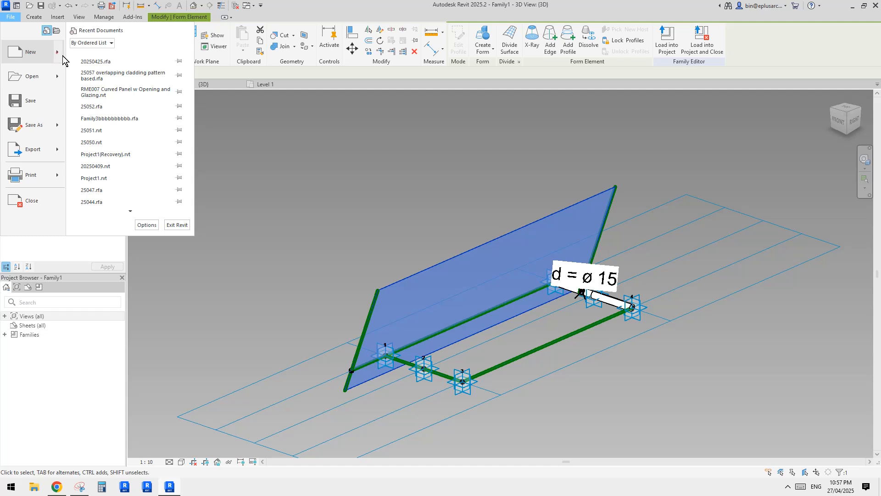
mouse_move(63, 57)
left_click(98, 81)
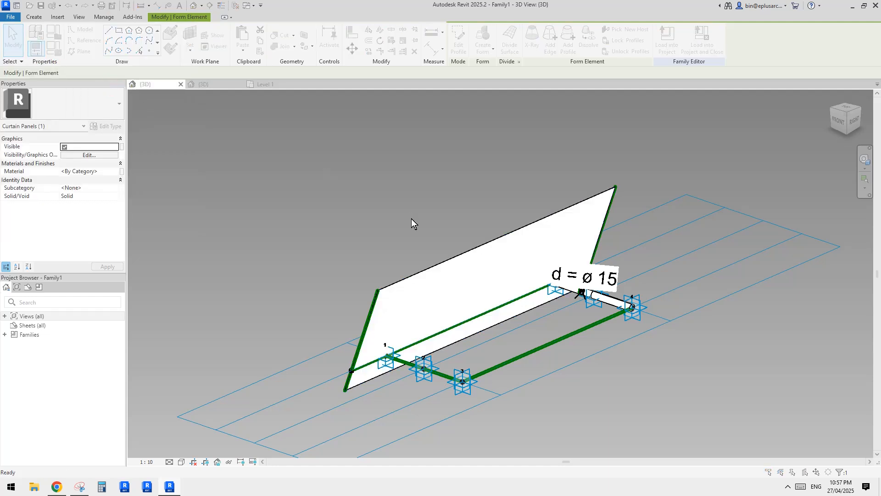
left_click(482, 228)
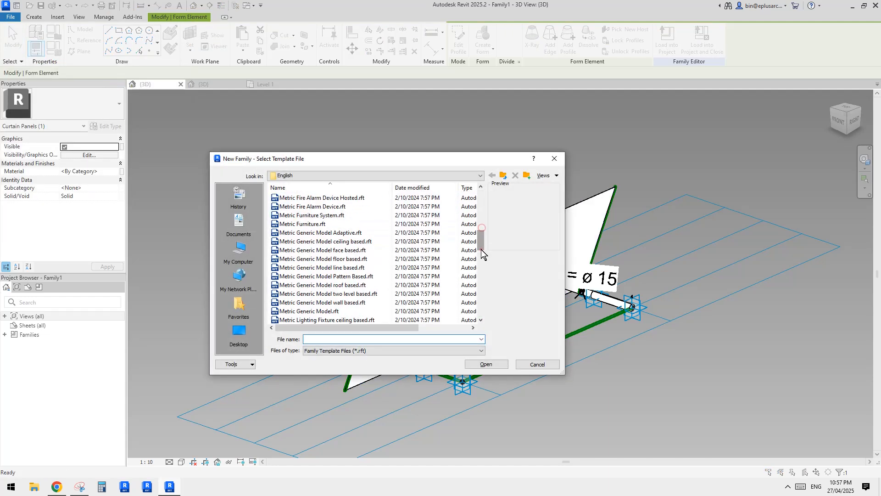
left_click_drag(482, 245, 482, 257)
double_click(358, 260)
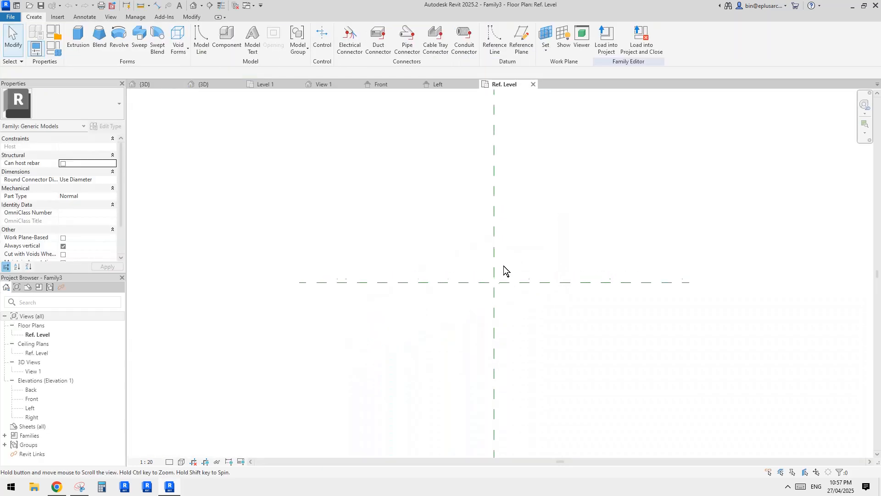
- Sketch a rectangular extrusion profile about 660 by 260 mm near the reference plane intersection in the Ref. Level plan
left_click(78, 39)
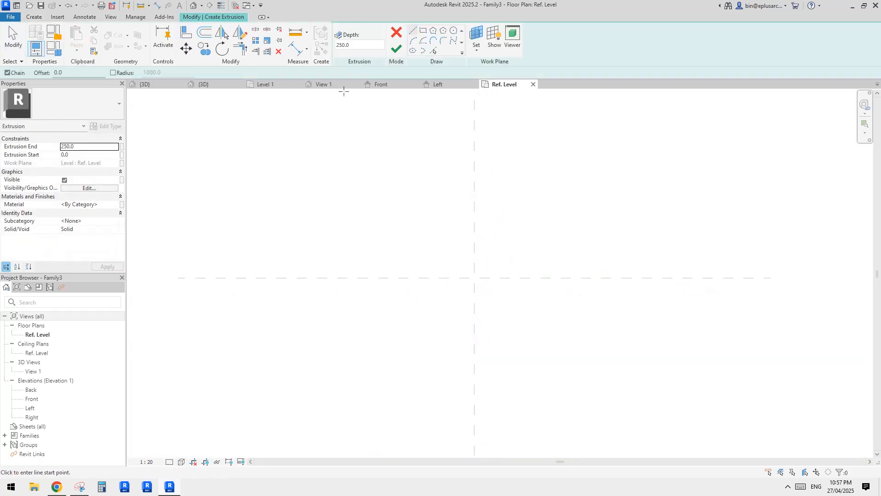
left_click(354, 230)
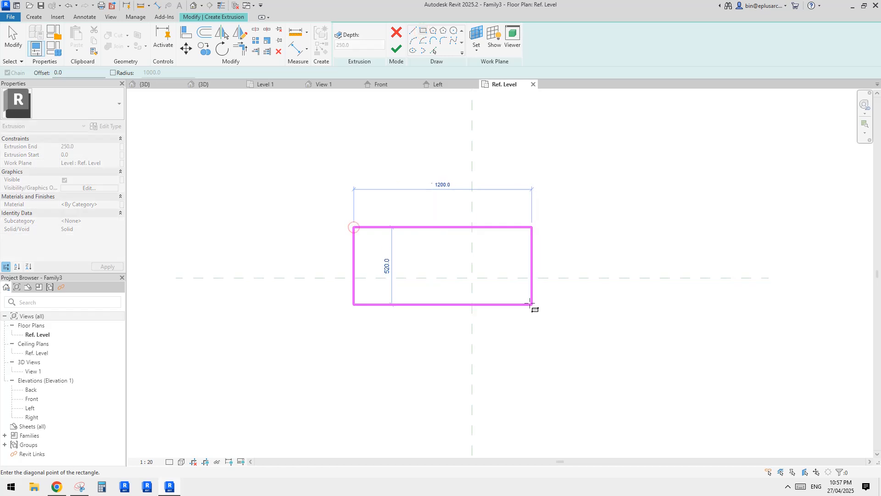
key("Escape")
left_click(383, 223)
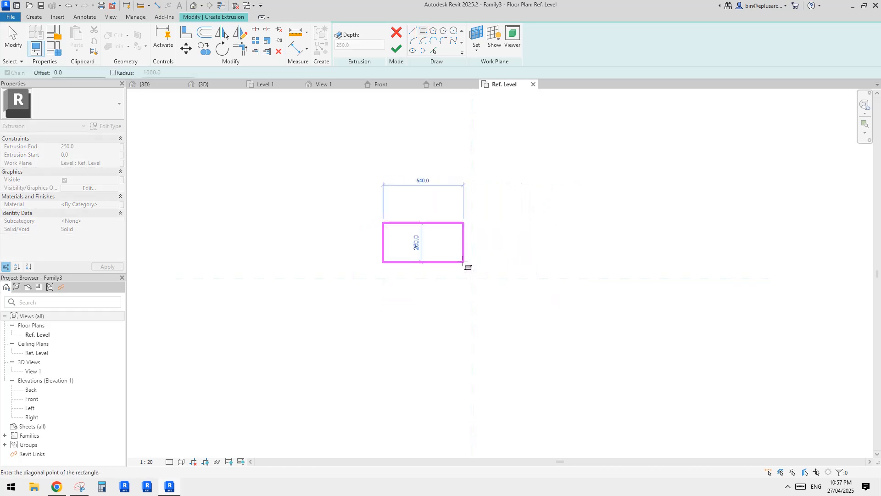
scroll(464, 262, "up", 2)
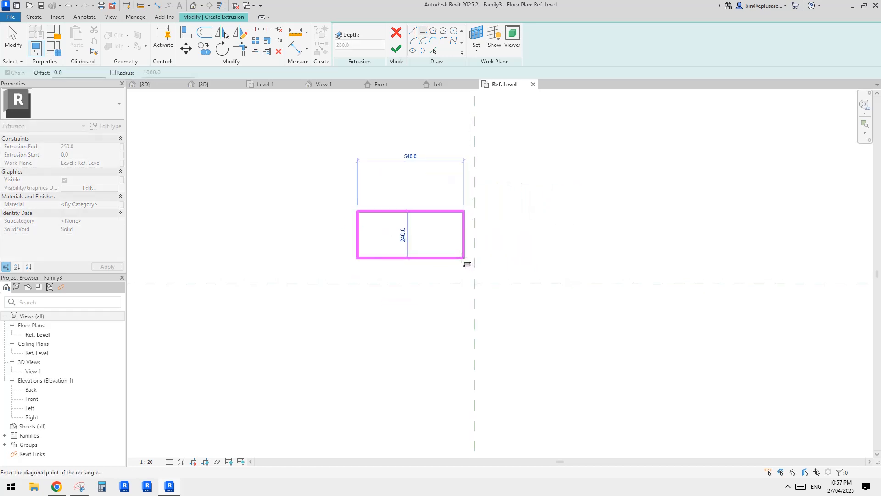
left_click(486, 265)
key("Escape")
key("Escape")
- Move the whole rectangle so it is roughly centred on the reference planes, and finish the extrusion with an end of 50
left_click(441, 263)
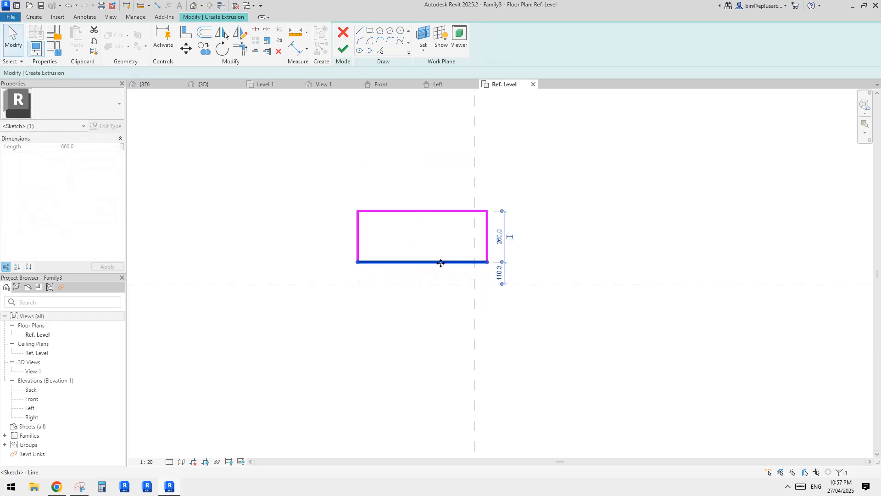
left_click_drag(441, 270, 493, 312)
key("Tab")
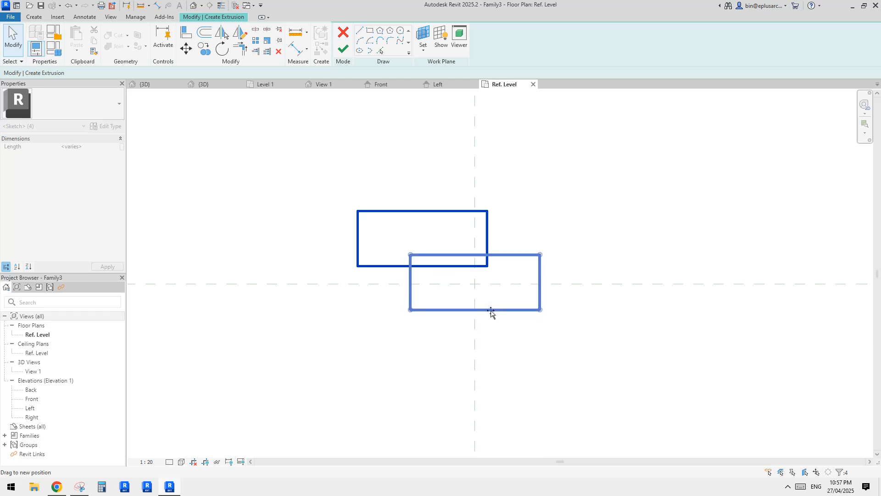
left_click_drag(491, 312, 491, 313)
left_click(344, 49)
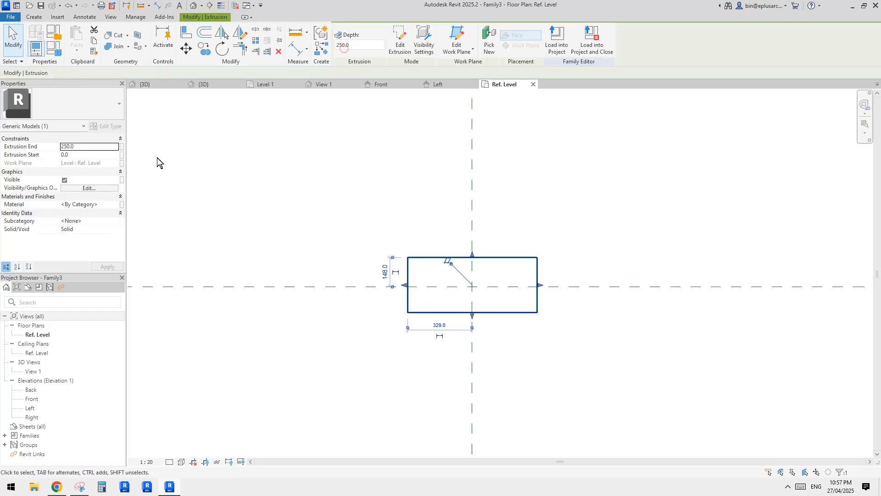
left_click(87, 144)
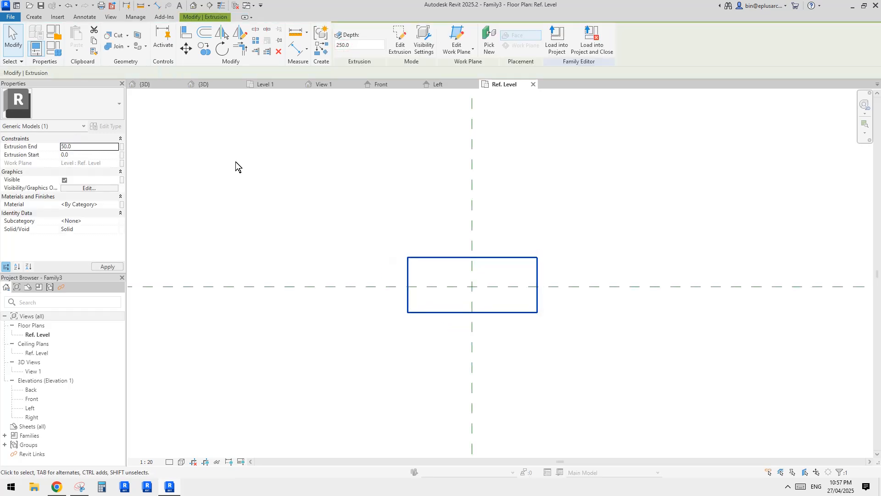
left_click(327, 134)
- Show the extruded brick in the 3D view at a scale of 1:20 and view it from the front
left_click(194, 5)
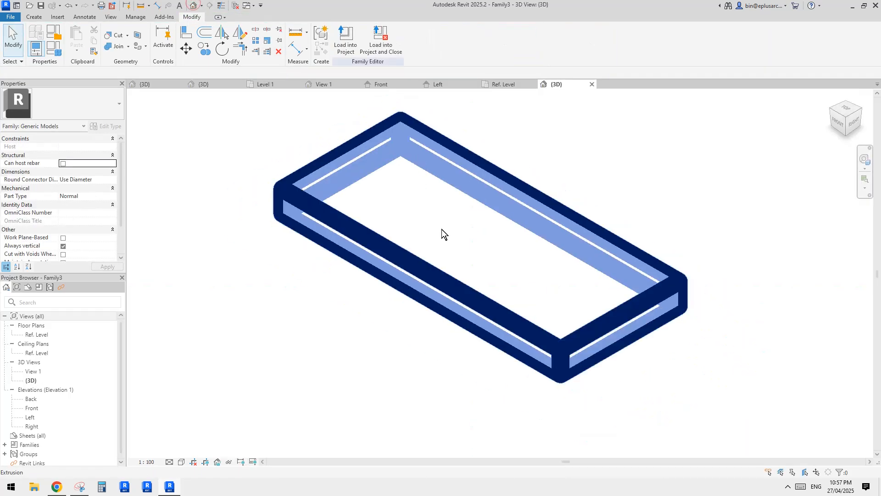
scroll(442, 229, "down", 3)
left_click(154, 461)
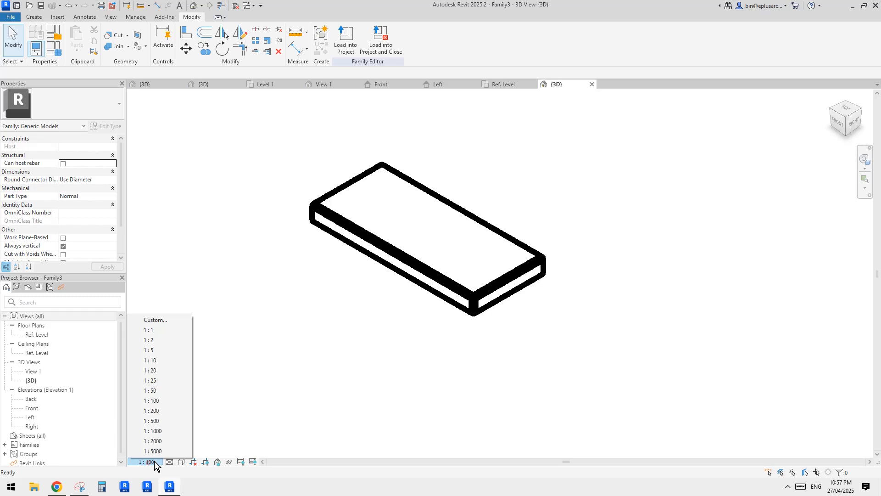
left_click(182, 370)
middle_click_drag(364, 352, 269, 350, "shift")
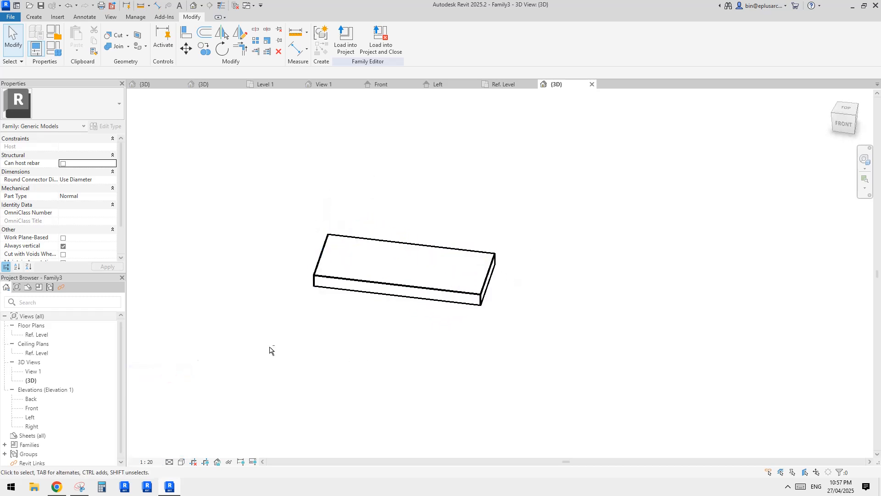
- In the Ref. Level plan, start an extrusion on the Ref. Level work plane and sketch two rectangles, about 140 by 65 and 108 by 65 mm, inside the brick's upper edge
double_click(41, 335)
scroll(418, 299, "up", 5)
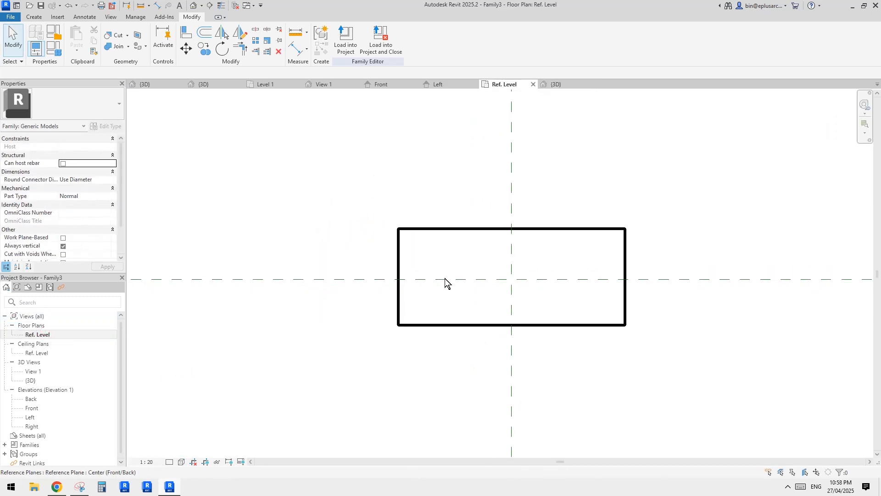
left_click(34, 16)
left_click(77, 38)
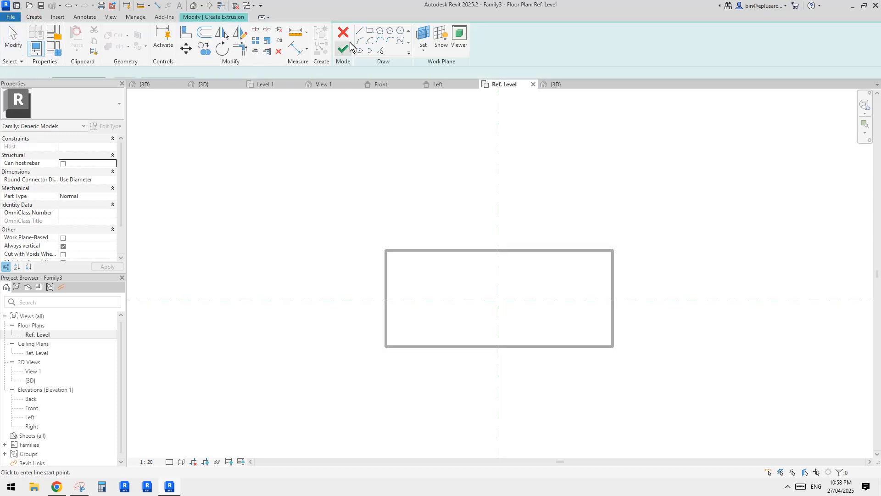
middle_click_drag(484, 236, 482, 235)
middle_click_drag(427, 273, 437, 273)
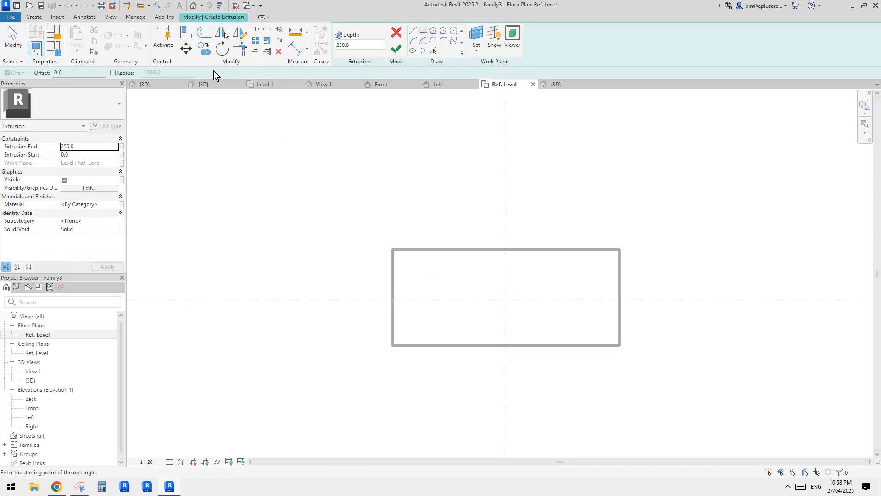
left_click(478, 33)
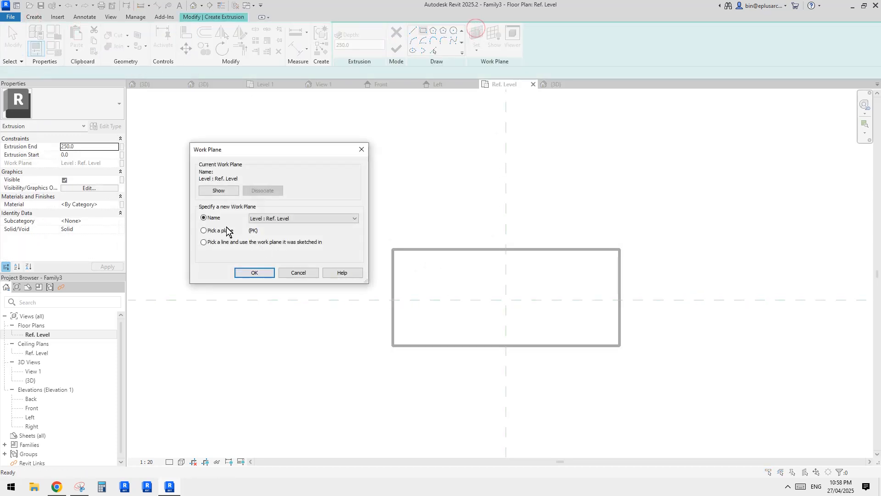
left_click(260, 276)
left_click(410, 250)
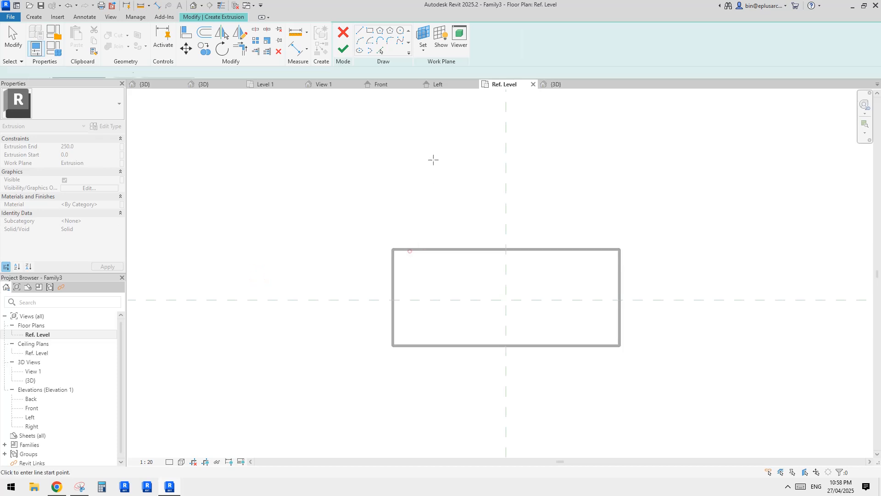
left_click(407, 257)
left_click(457, 281)
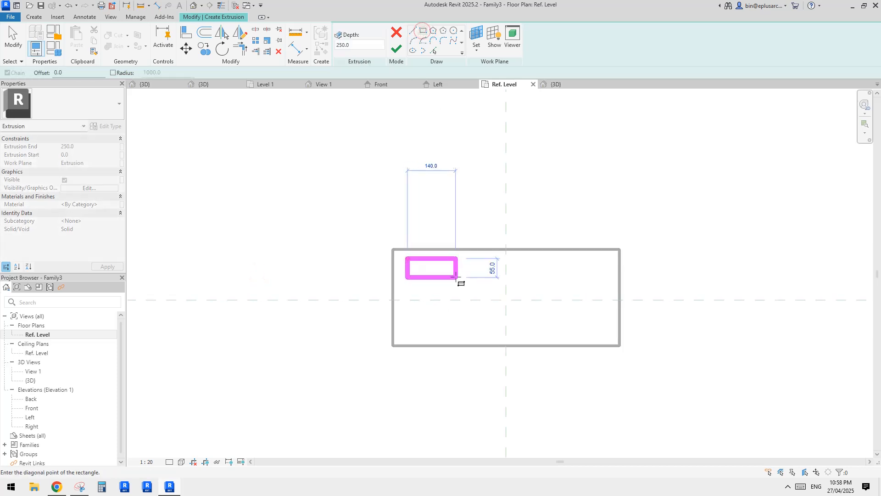
left_click(558, 257)
left_click(598, 282)
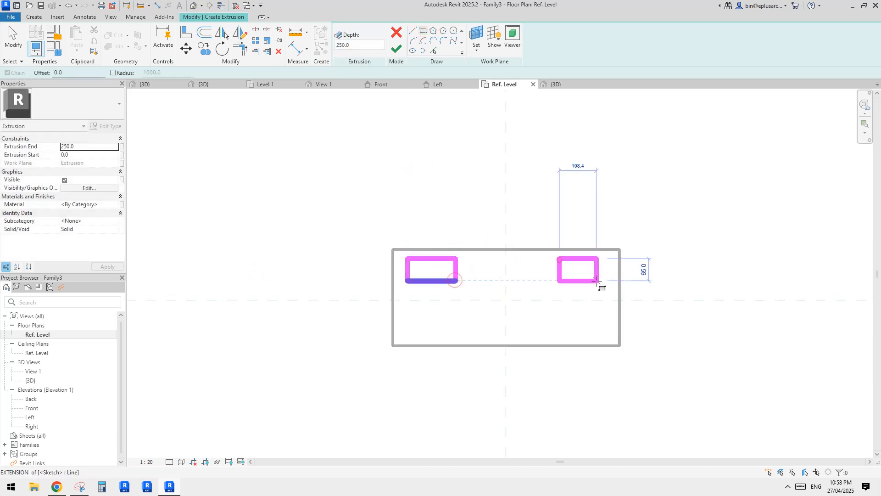
- Sketch three more small rectangles in a row inside the brick's lower edge, the left one about 65 by 45 mm, and finish the extrusion
left_click(480, 314)
left_click(534, 336)
left_click(407, 313)
left_click(432, 331)
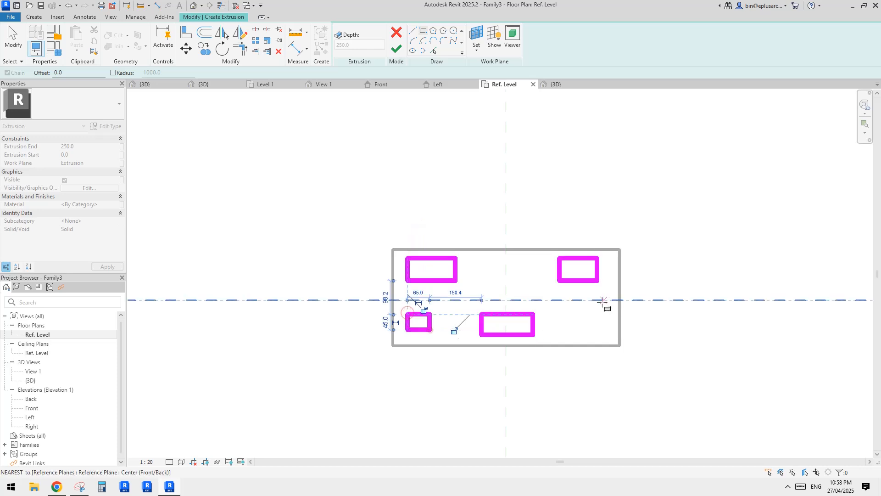
left_click(575, 314)
left_click(608, 331)
left_click(395, 50)
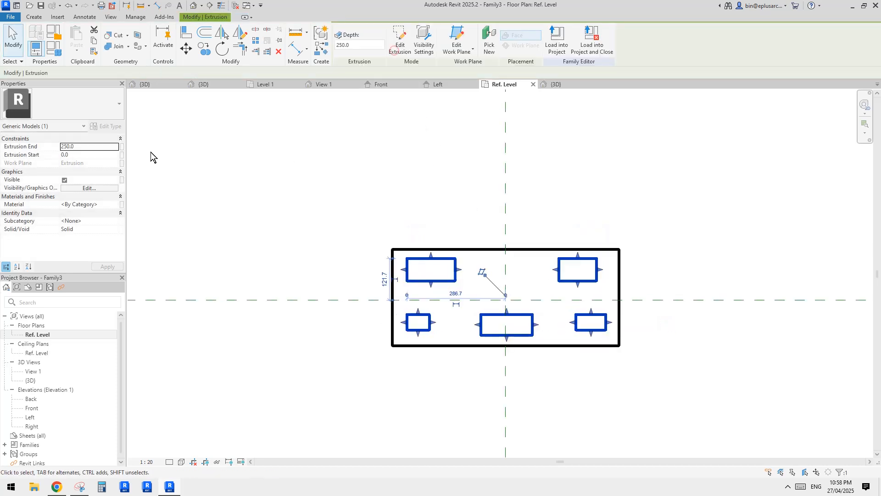
- Set the extrusion end of the five small blocks to 50 and show the model in the 3D view
left_click(101, 147)
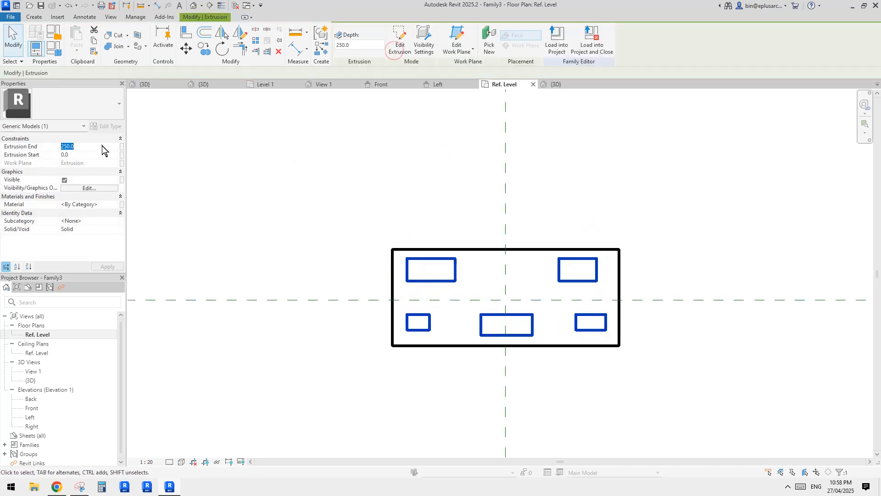
left_click(303, 138)
left_click(192, 6)
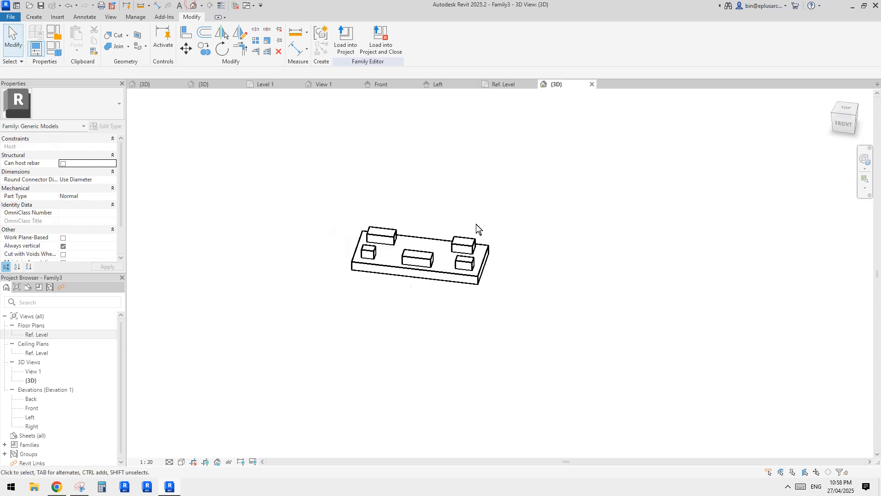
scroll(475, 227, "up", 5)
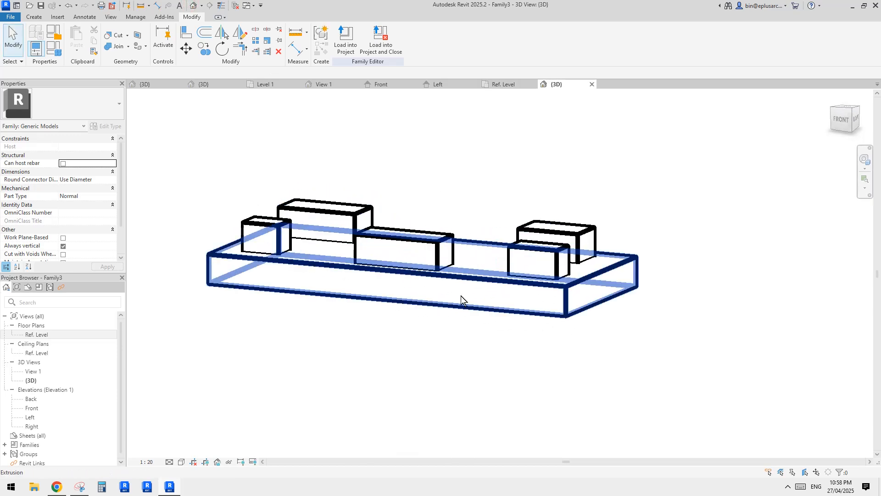
- Set the extrusion end of the base slab to 20, and set the five raised blocks to 20 as well
left_click(461, 296)
left_click(93, 148)
type("20.0")
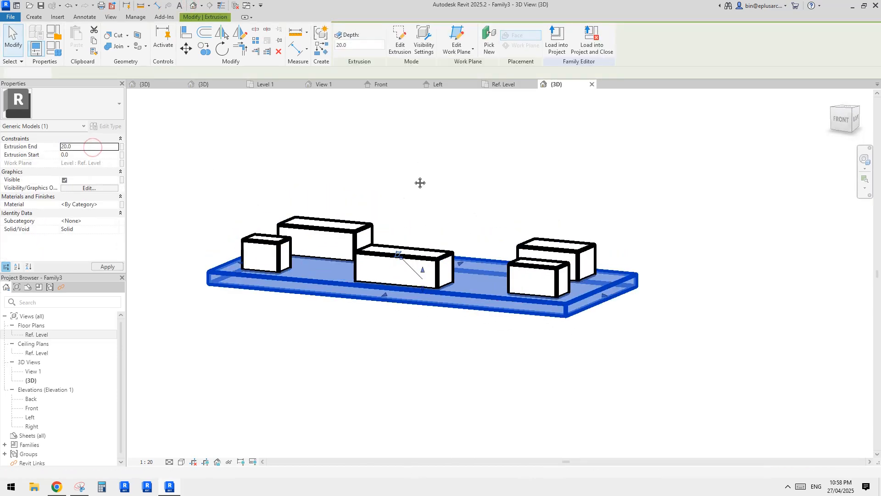
left_click(419, 181)
left_click(344, 225)
left_click(92, 148)
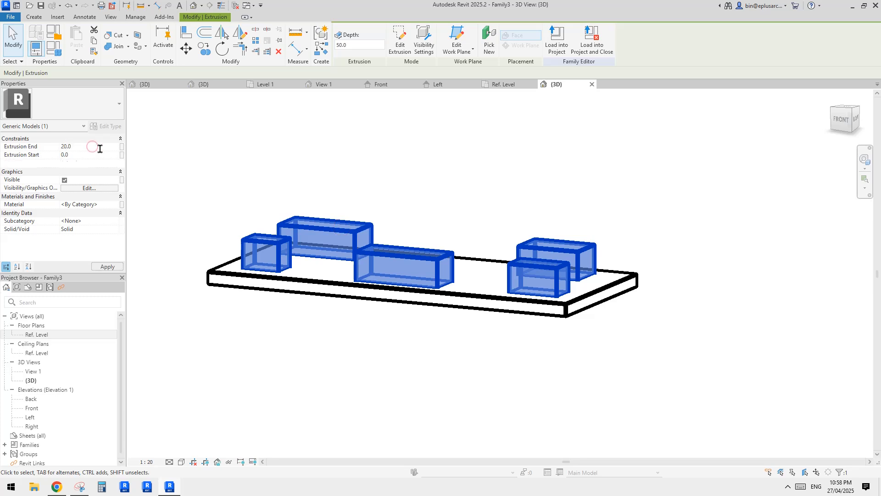
left_click(433, 169)
middle_click_drag(434, 169, 500, 214, "shift")
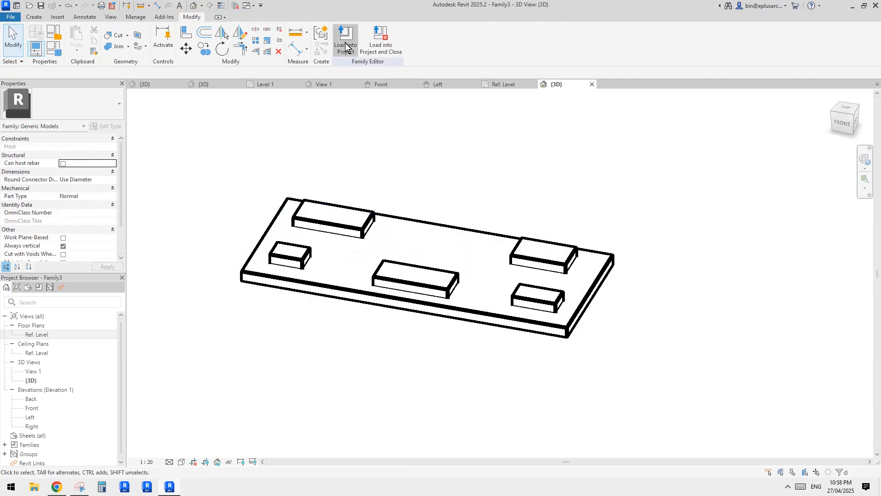
- Make the brick family work plane-based without the always vertical option, and close the inactive views
scroll(105, 235, "down", 2)
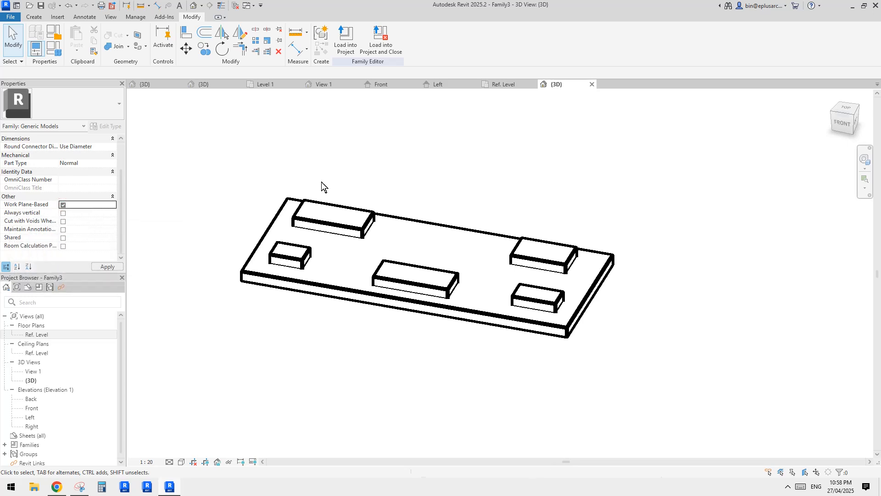
left_click(236, 9)
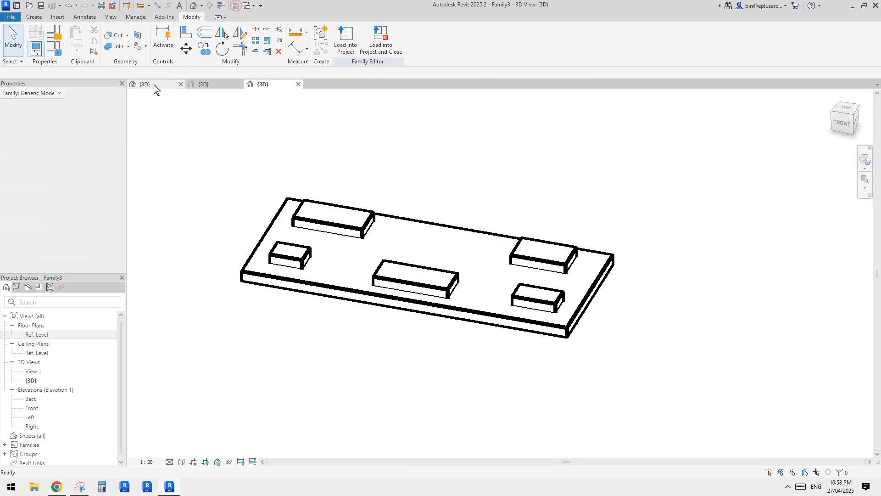
left_click(154, 85)
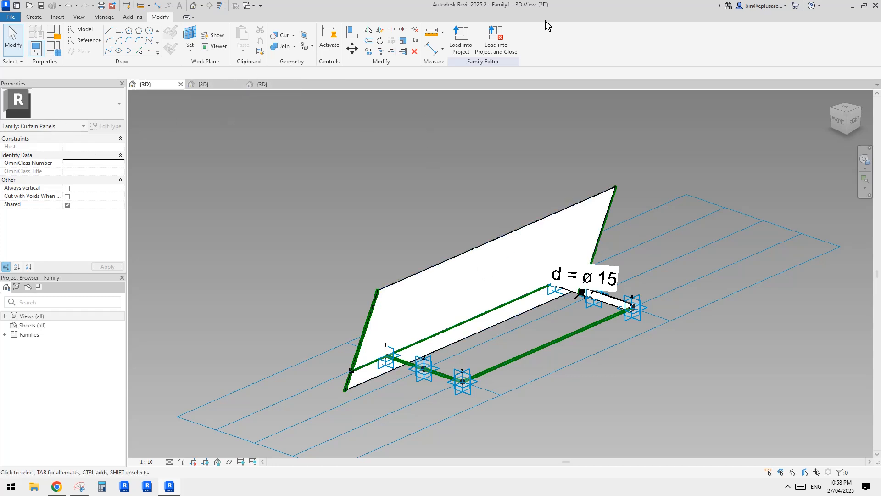
left_click(286, 83)
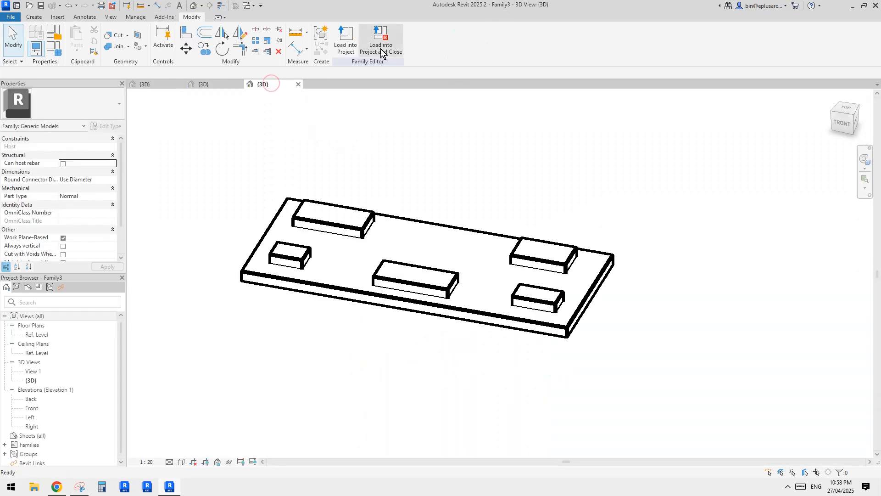
- Load the brick family into Family1 only and place one instance on the face of the tilted panel
left_click(381, 42)
left_click(466, 198)
left_click(466, 206)
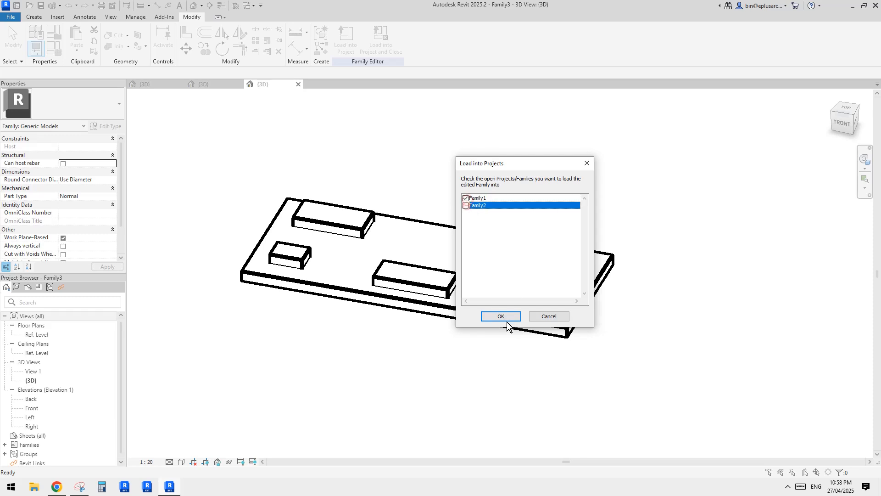
left_click(500, 316)
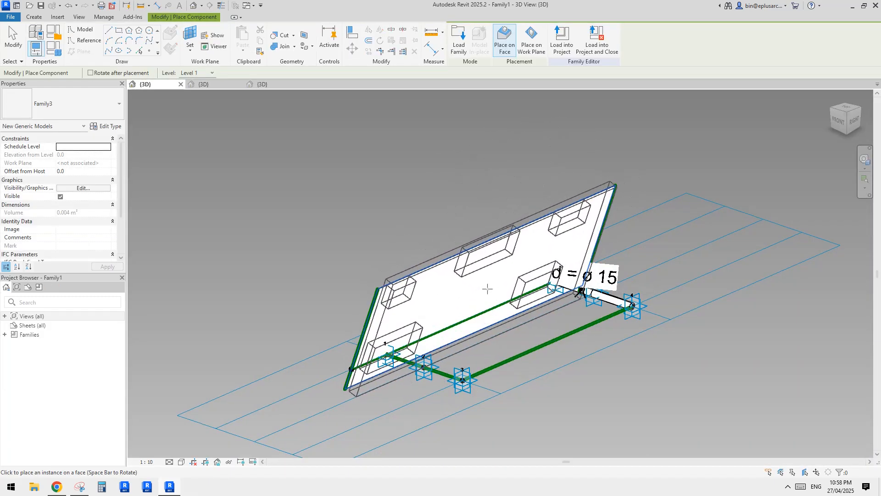
middle_click_drag(629, 268, 693, 274, "shift")
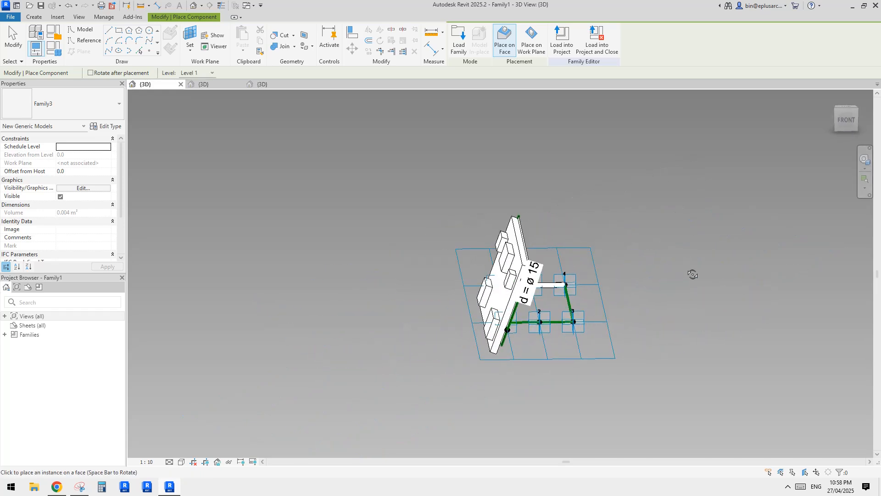
key("Escape")
- Move the placed brick along the panel face so that it covers the tilted panel
left_click(494, 304)
middle_click_drag(561, 328, 530, 259, "shift")
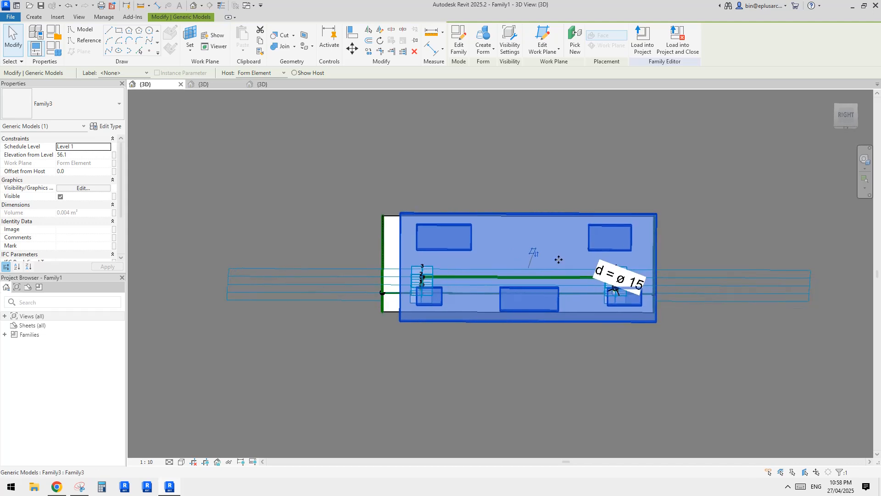
left_click_drag(560, 259, 550, 256)
middle_click_drag(551, 256, 529, 200, "shift")
- Load the updated Family1 panel into Family2 only
left_click(643, 43)
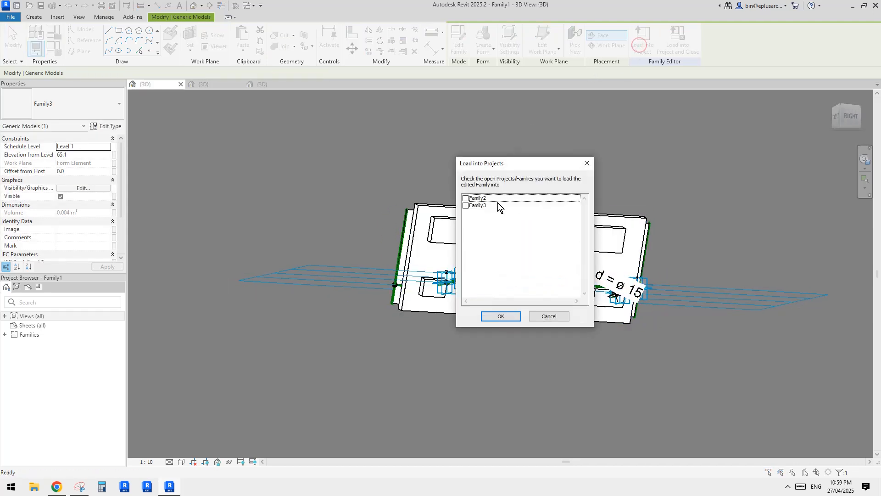
left_click(465, 206)
left_click(466, 198)
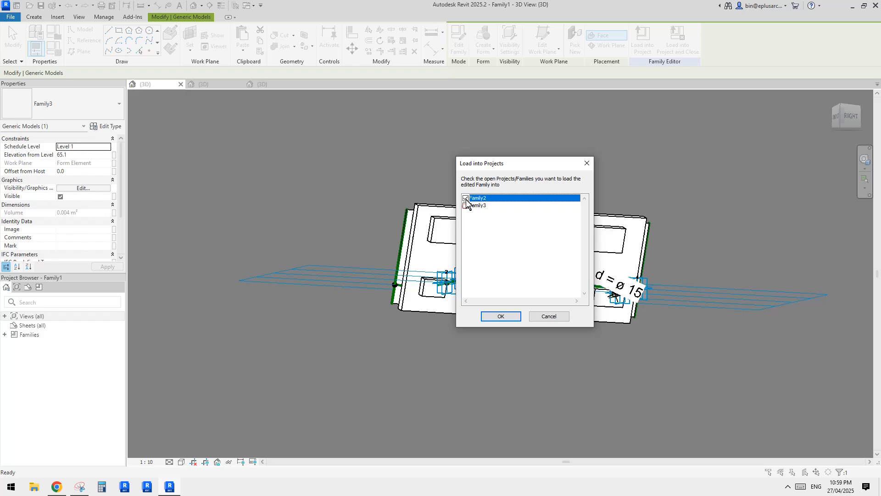
left_click(503, 317)
left_click(412, 214)
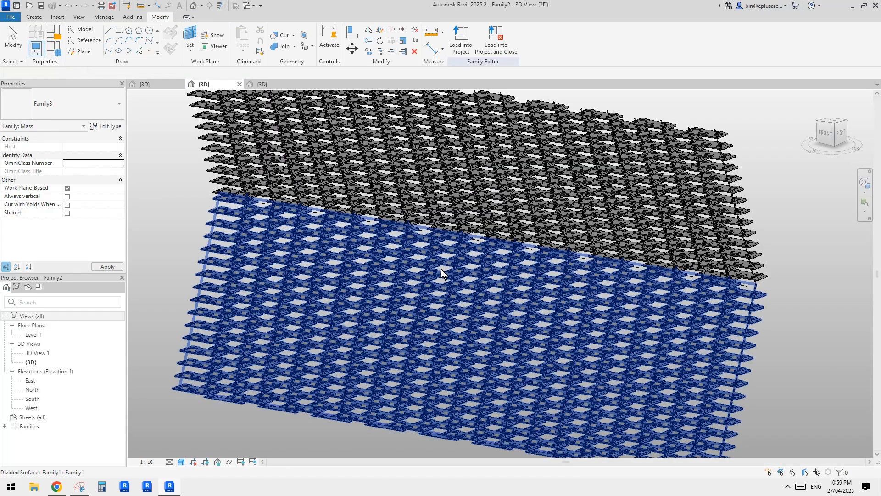
- Examine the brick panels on both divided surfaces of the facade from several angles, including the edges and corner up close
middle_click_drag(442, 269, 415, 269, "shift")
scroll(375, 228, "up", 3)
scroll(375, 228, "up", 5)
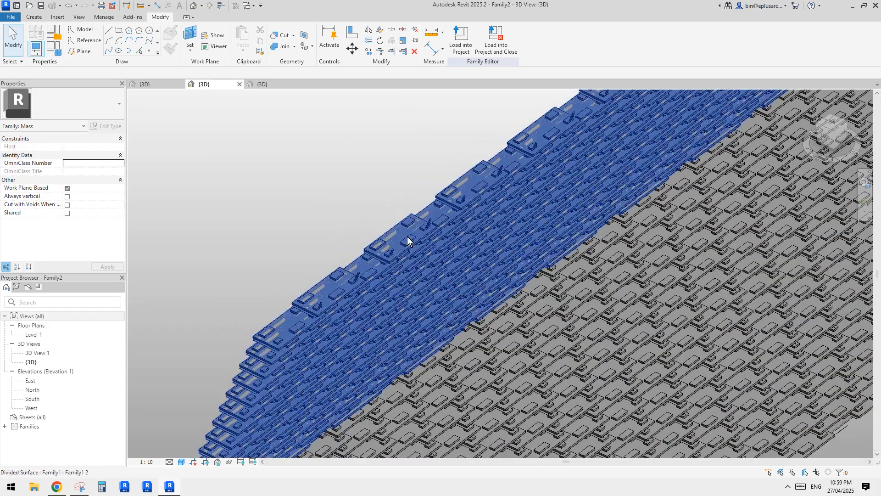
scroll(400, 221, "down", 6)
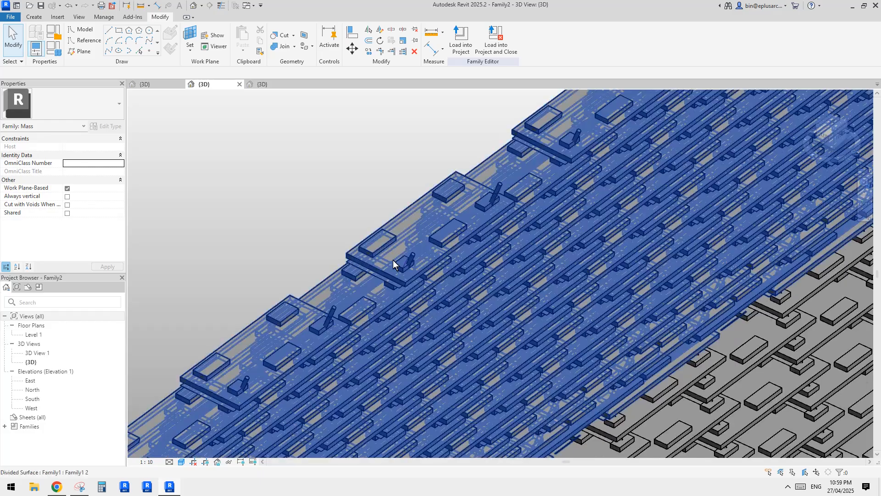
scroll(502, 365, "down", 5)
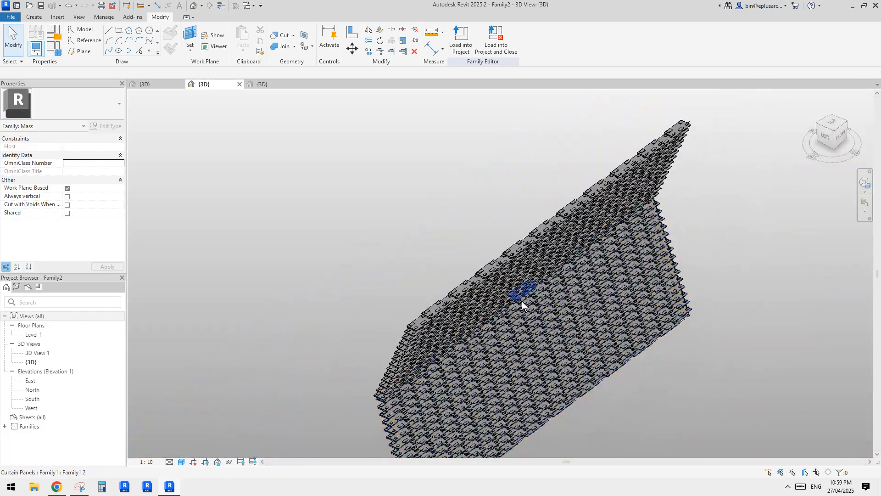
middle_click_drag(513, 283, 509, 286)
scroll(511, 282, "up", 3)
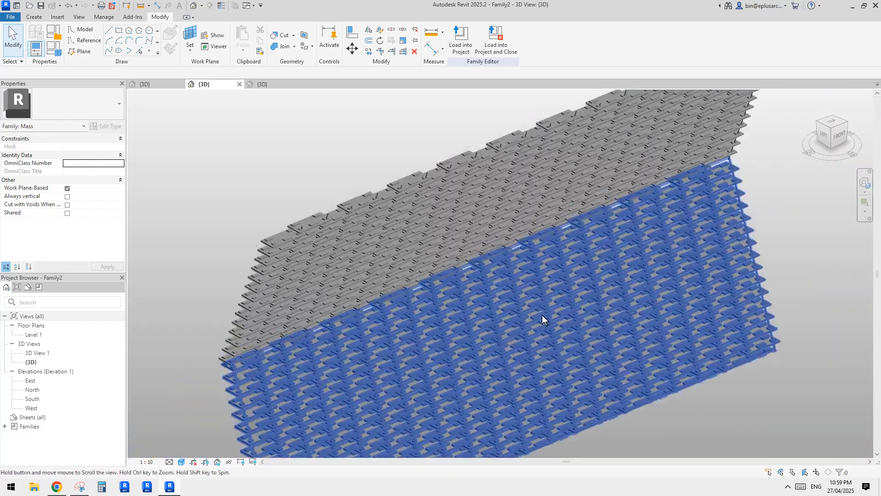
middle_click_drag(542, 315, 489, 272)
scroll(499, 282, "down", 2)
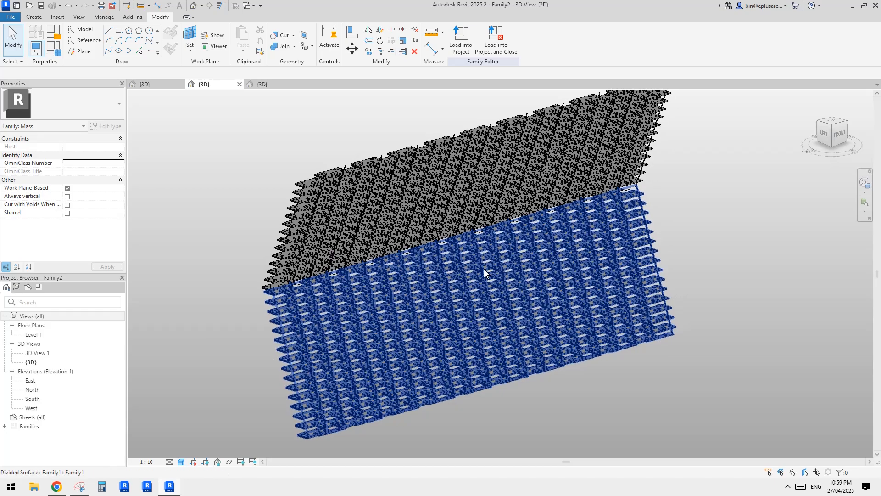
middle_click_drag(504, 301, 486, 321, "shift")
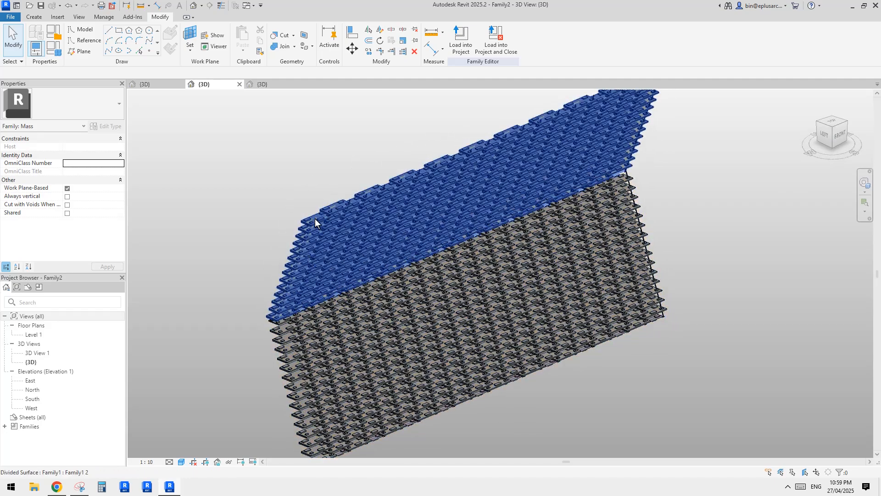
scroll(293, 315, "up", 1)
scroll(280, 328, "up", 2)
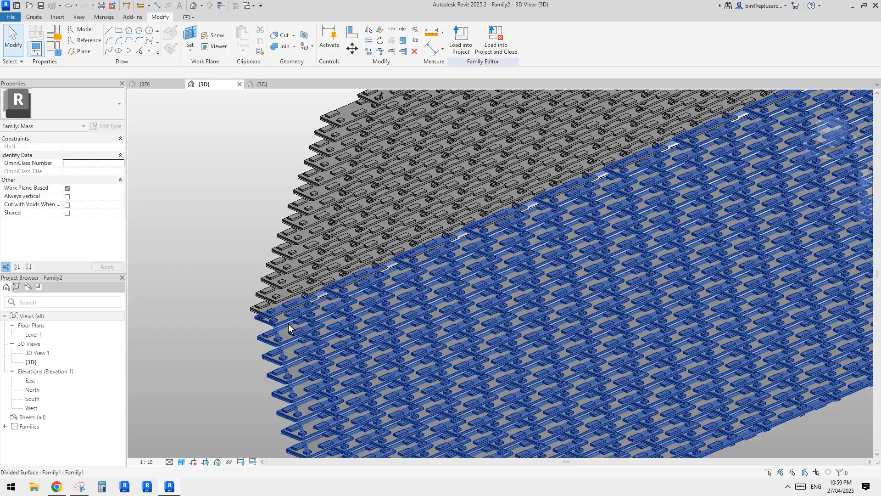
scroll(288, 324, "down", 3)
middle_click_drag(394, 299, 427, 279, "shift")
scroll(485, 287, "up", 1)
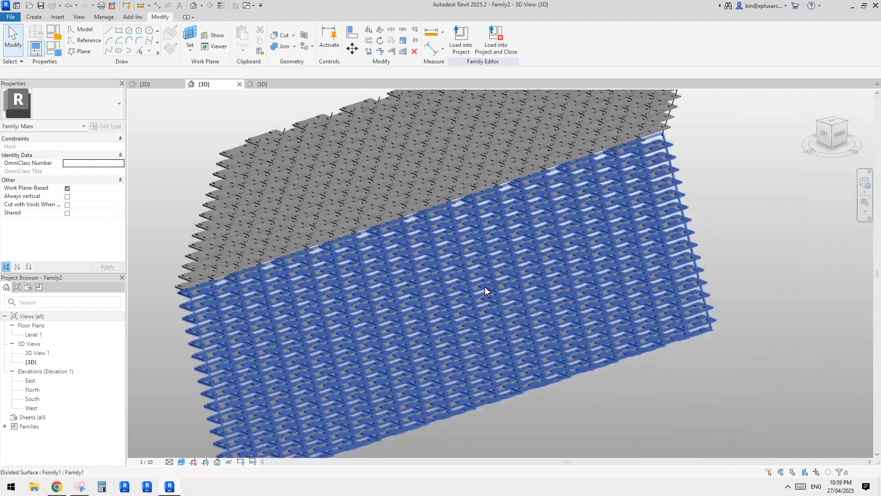
middle_click_drag(485, 286, 481, 318, "shift")
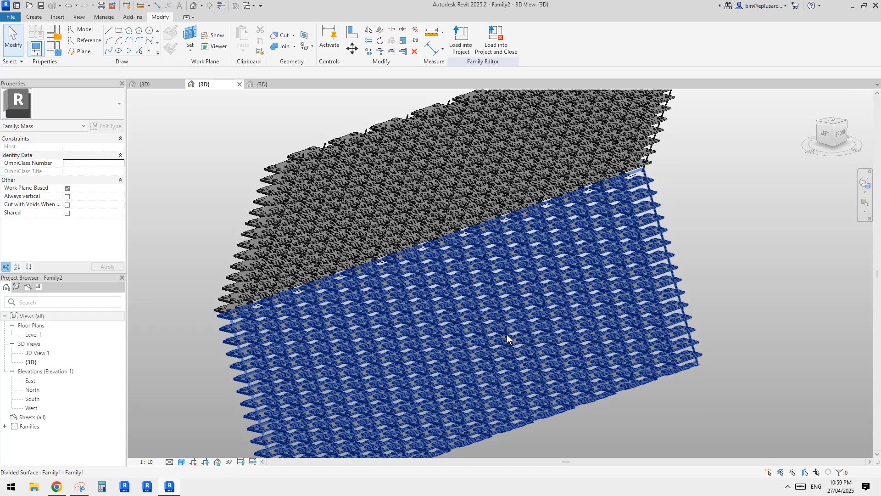